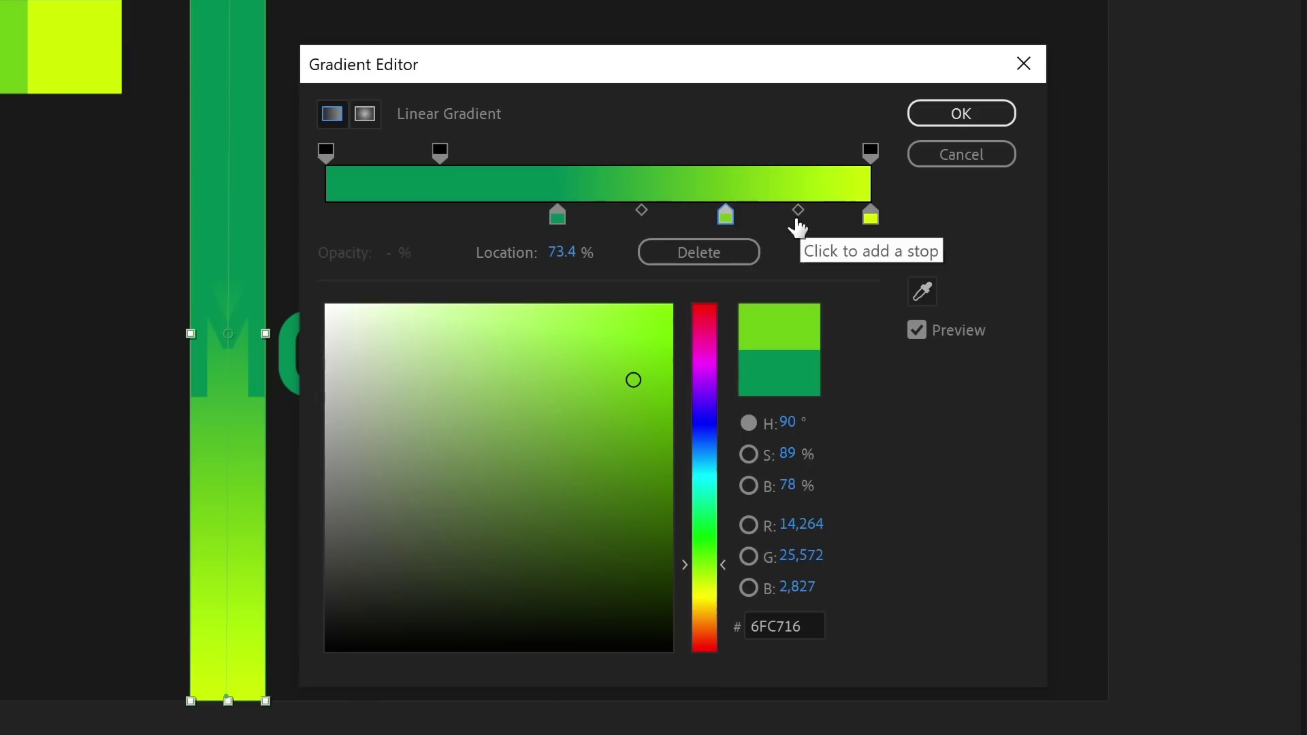
{"action": "left_click", "coordinate": [808, 211]}
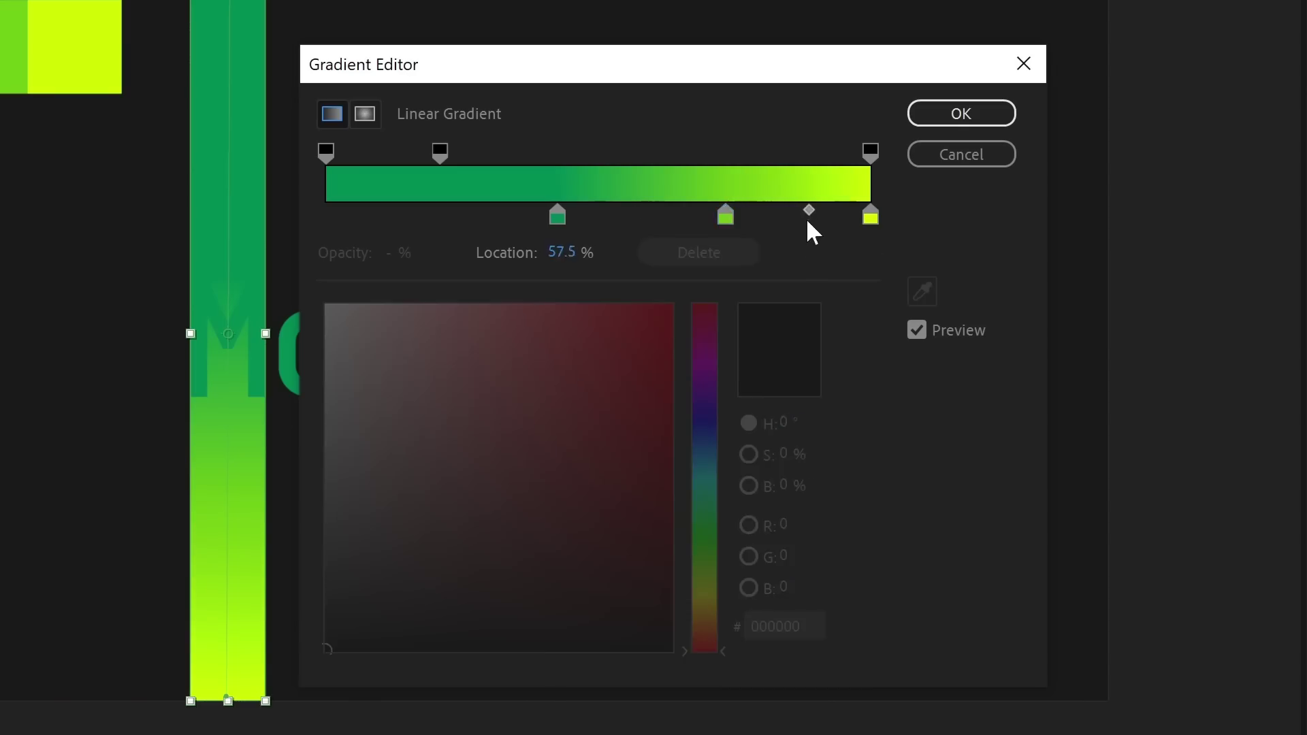
{"action": "left_click", "coordinate": [838, 447]}
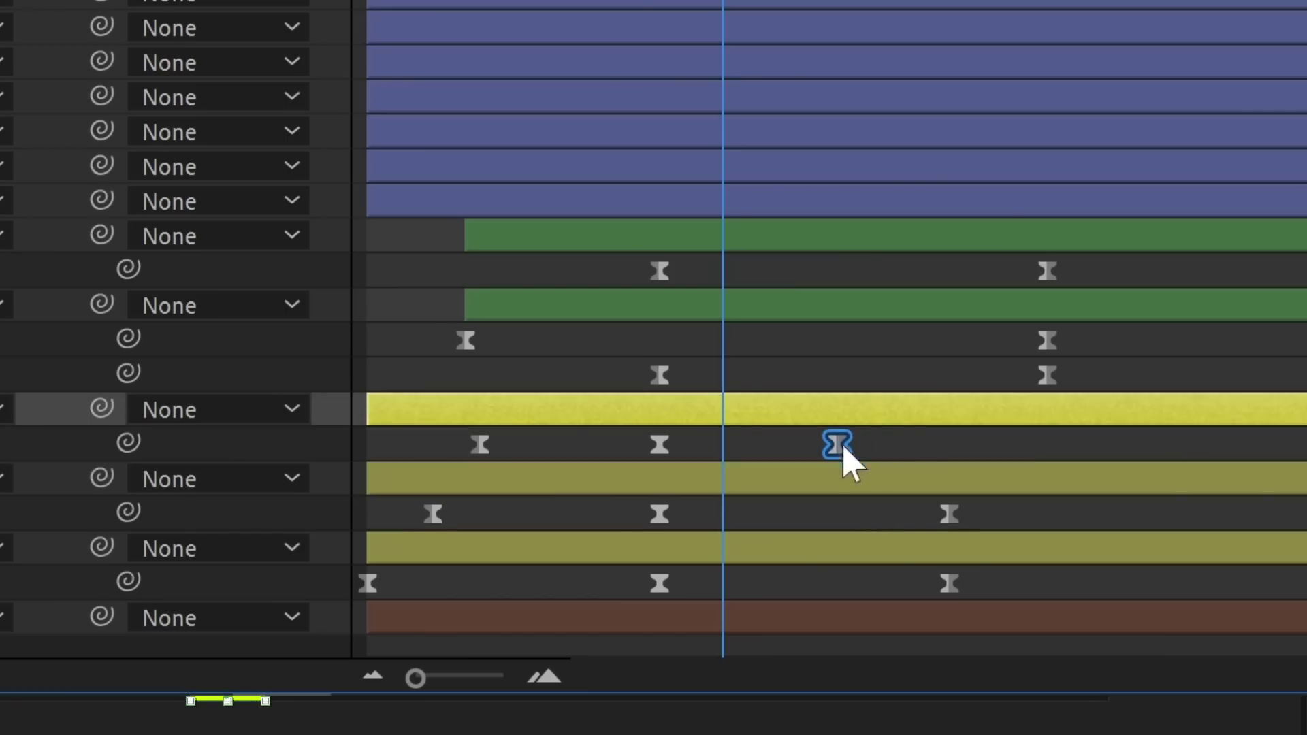
{"action": "left_click_drag", "start_coordinate": [948, 513], "coordinate": [884, 515]}
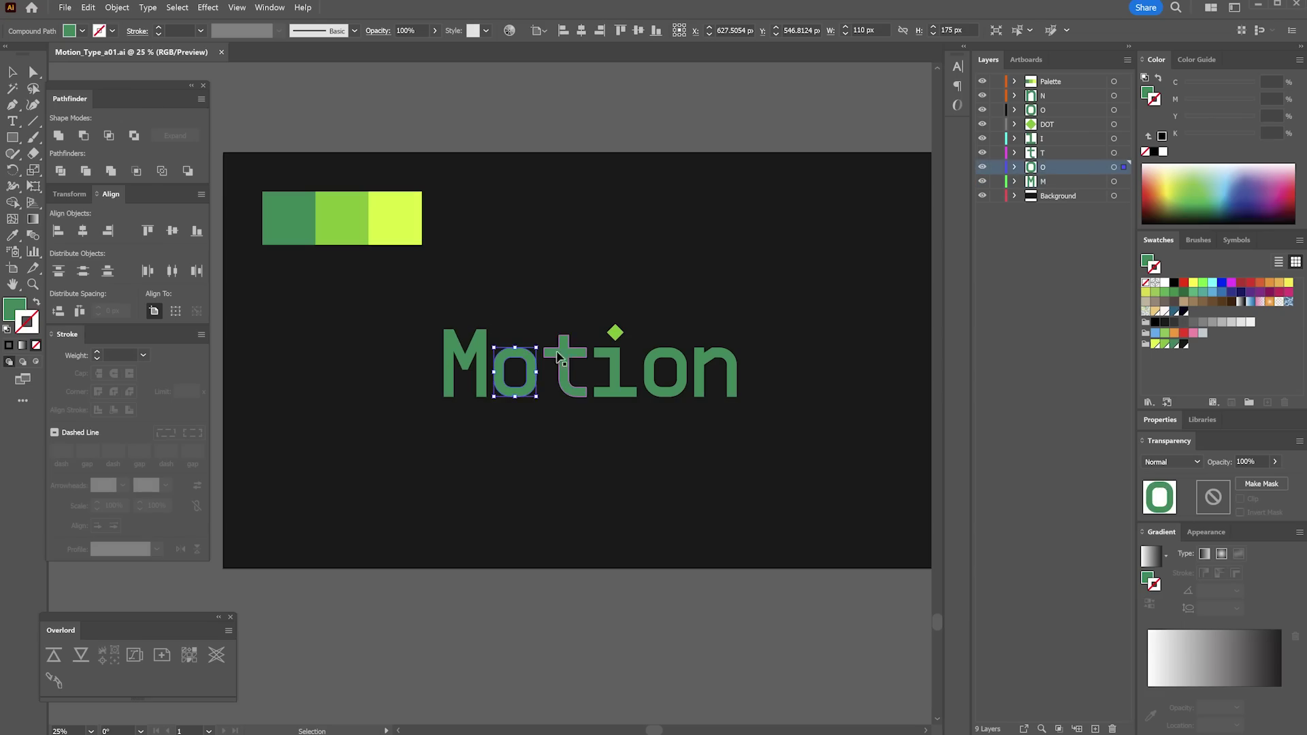
Inspect the individual letters of the Motion artwork to check which layer each one sits on.
{"action": "left_click", "coordinate": [534, 358]}
{"action": "left_click", "coordinate": [599, 372]}
{"action": "left_click", "coordinate": [662, 364]}
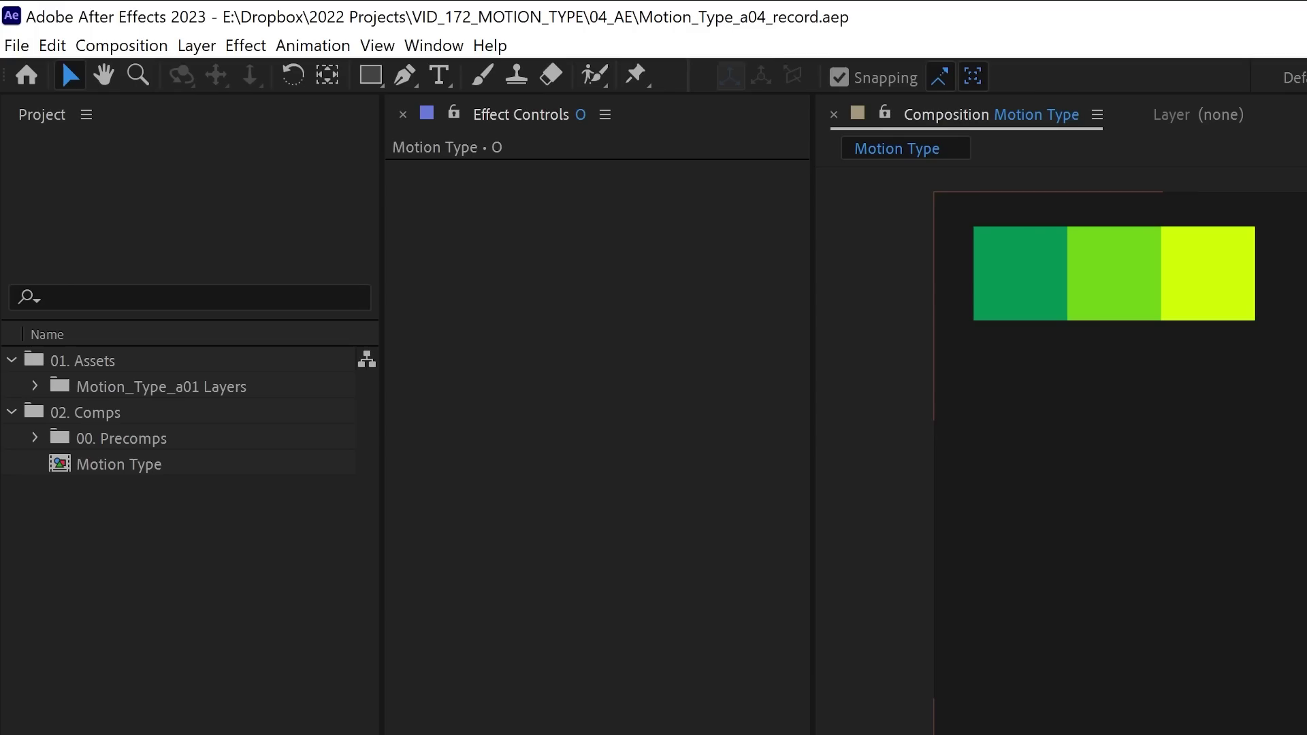
In After Effects, draw a tall yellow rectangle shape about 149 by 1038 px over the letter M, with nothing selected beforehand.
{"action": "left_click", "coordinate": [185, 38]}
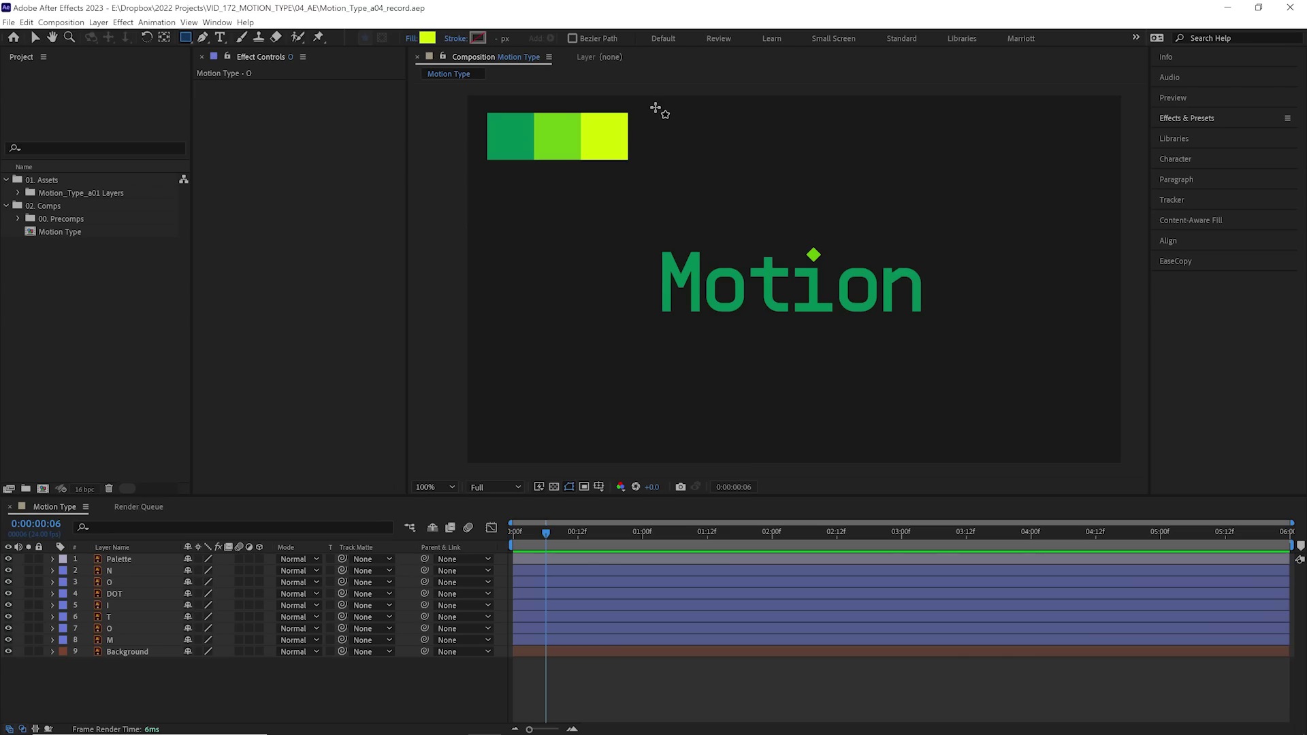
{"action": "left_click_drag", "start_coordinate": [655, 106], "coordinate": [706, 461]}
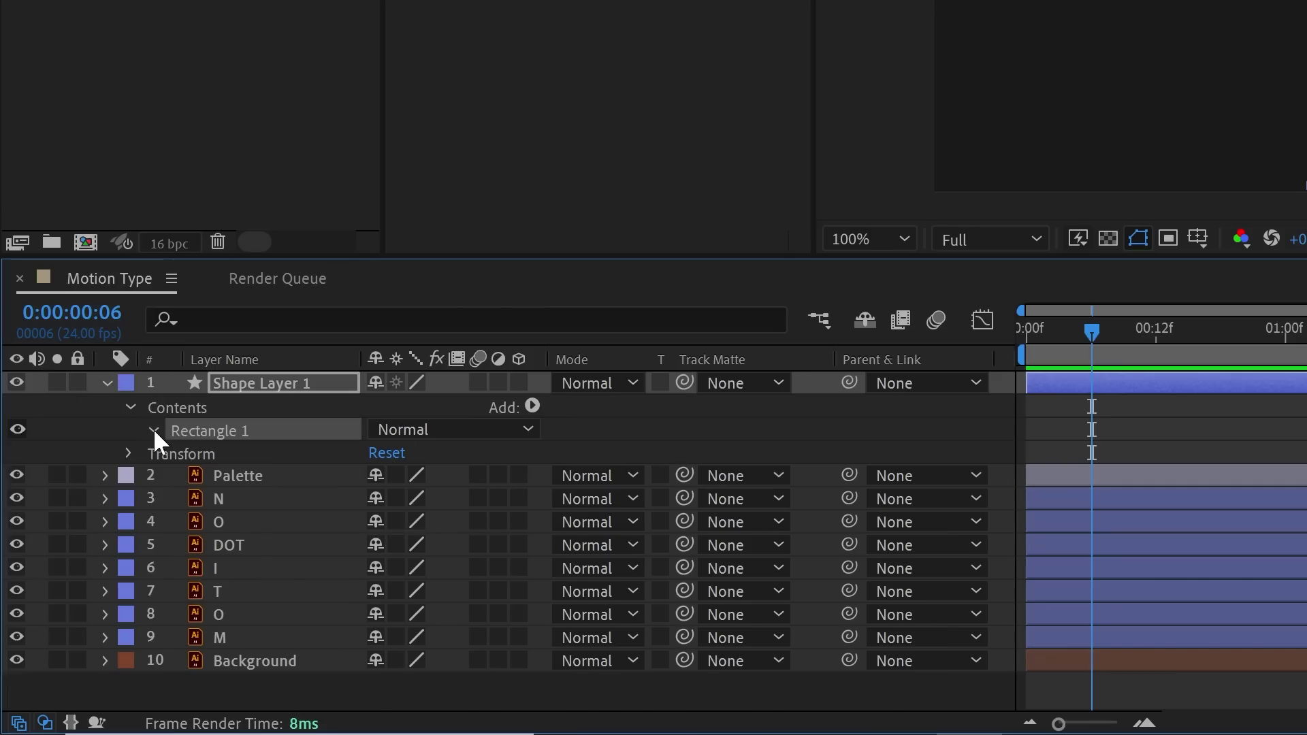
Expand the new shape layer's properties and review its rectangle path, stroke, fill and transform settings.
{"action": "left_click", "coordinate": [153, 429]}
{"action": "left_click", "coordinate": [174, 454]}
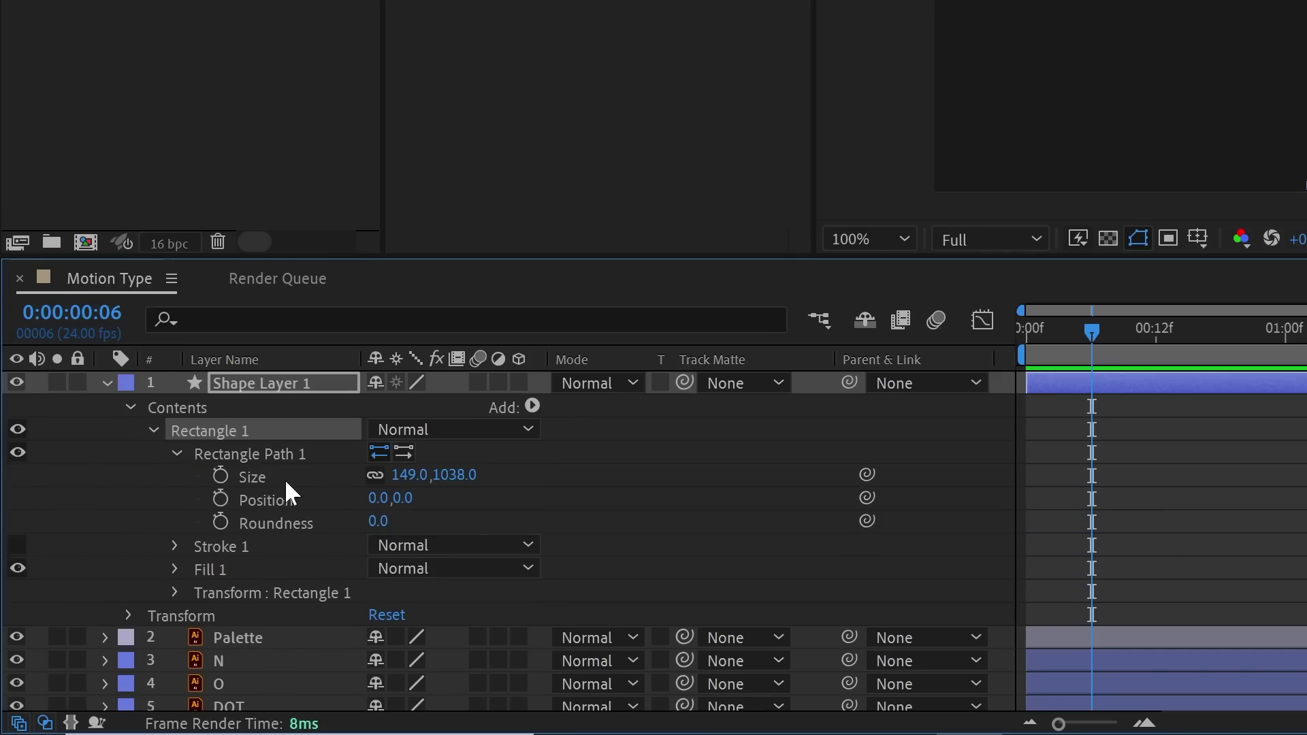
{"action": "left_click", "coordinate": [106, 382]}
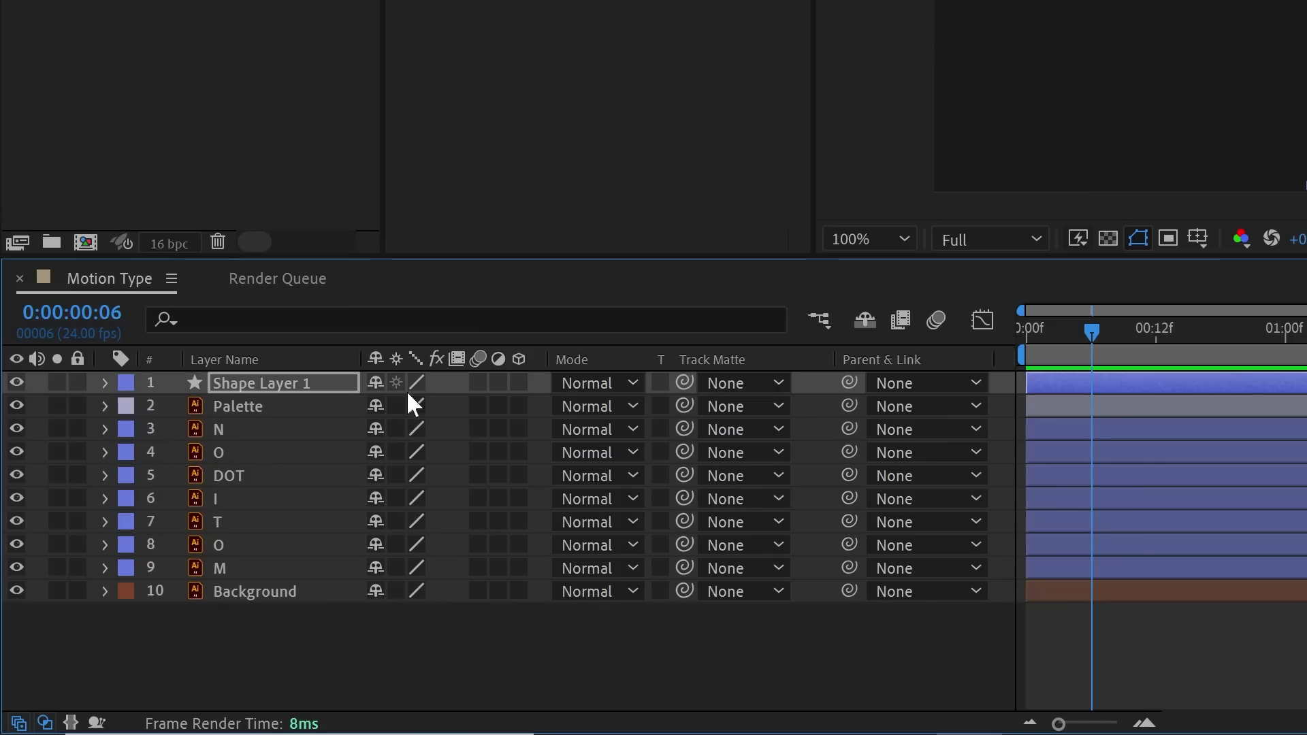
{"action": "left_click", "coordinate": [104, 382], "text": "ctrl"}
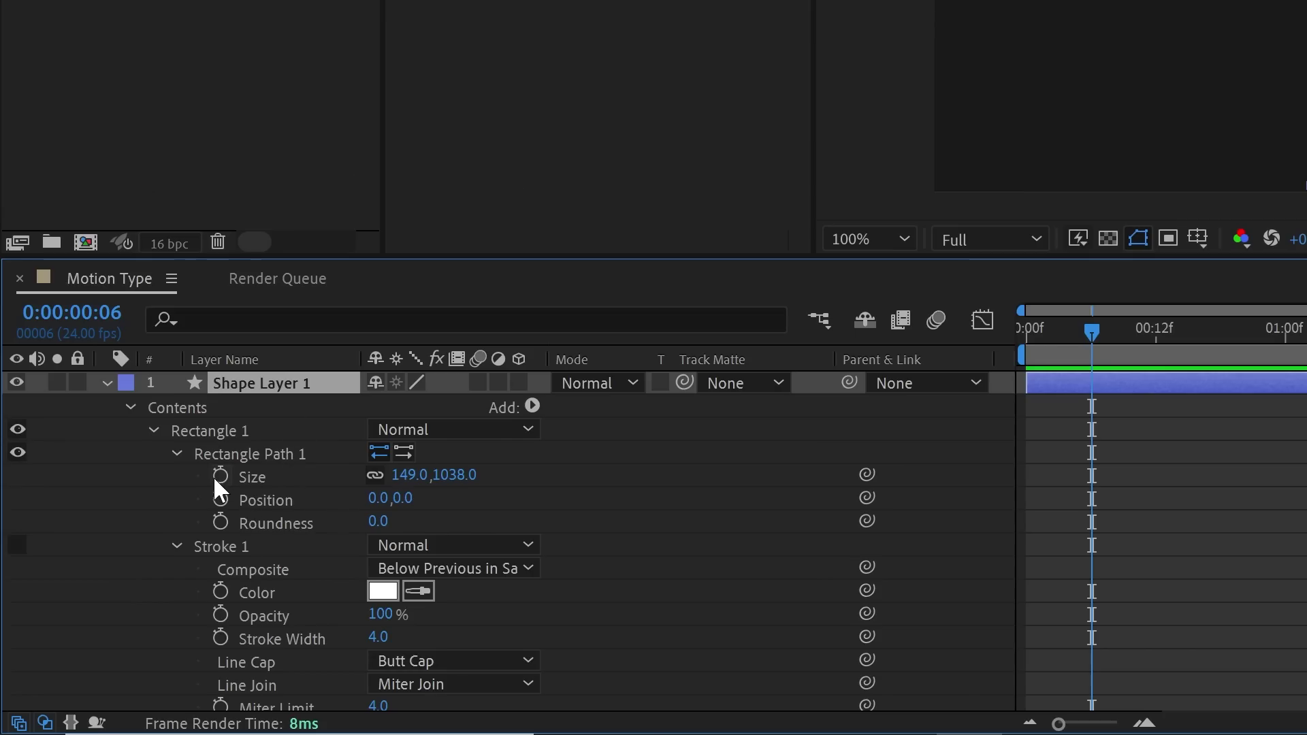
{"action": "left_click", "coordinate": [105, 382]}
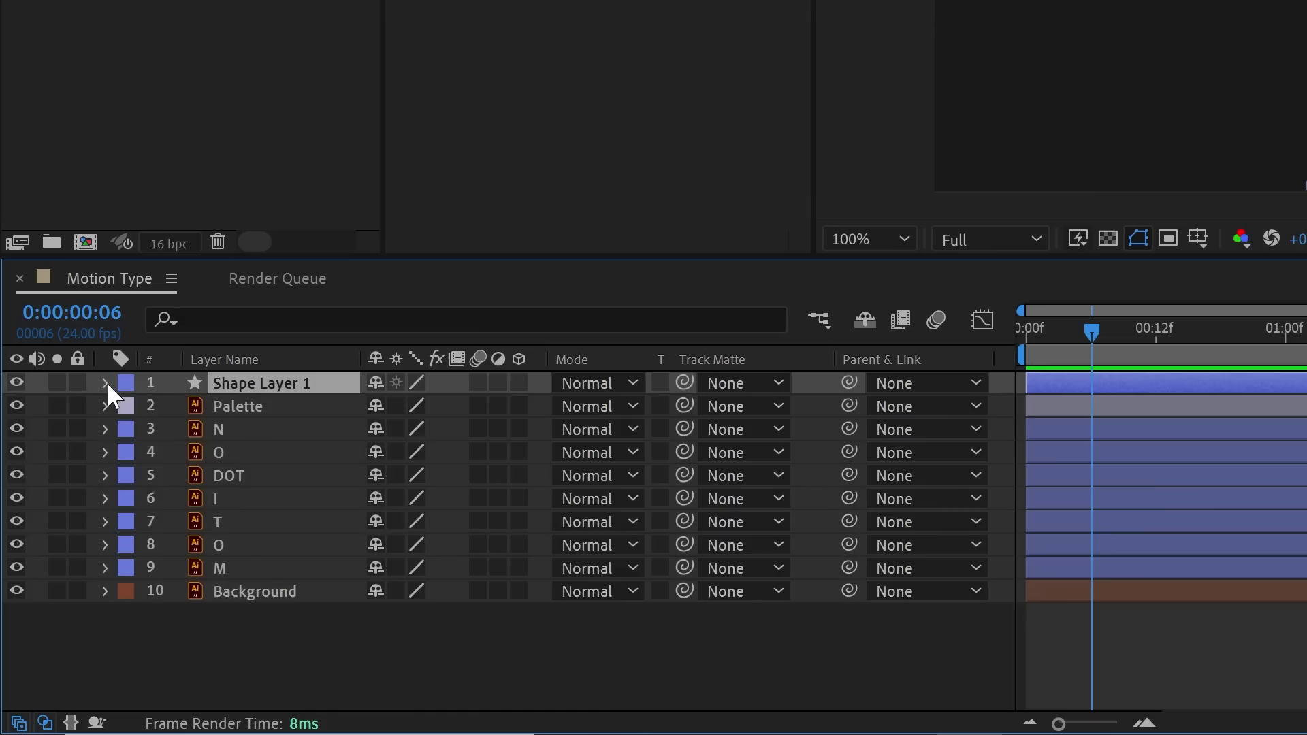
{"action": "left_click", "coordinate": [103, 382]}
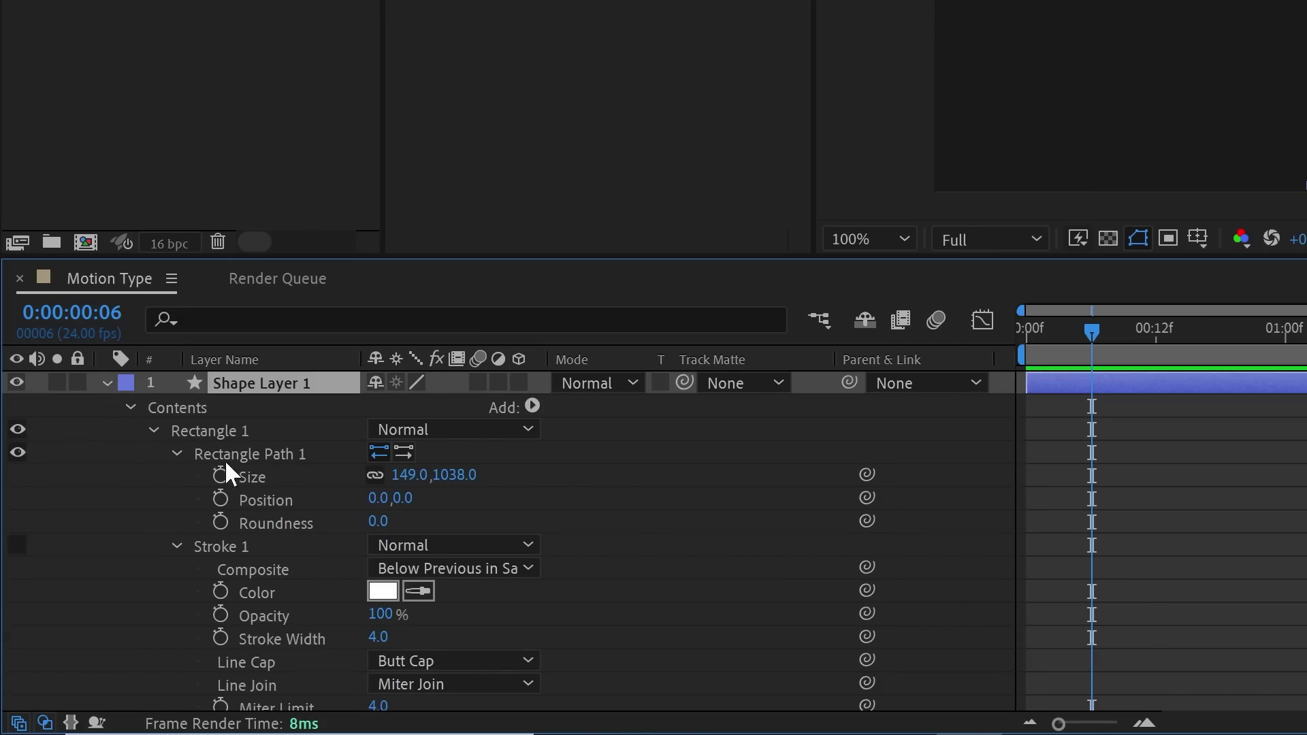
{"action": "scroll", "coordinate": [302, 433], "scroll_direction": "down", "scroll_amount": 10}
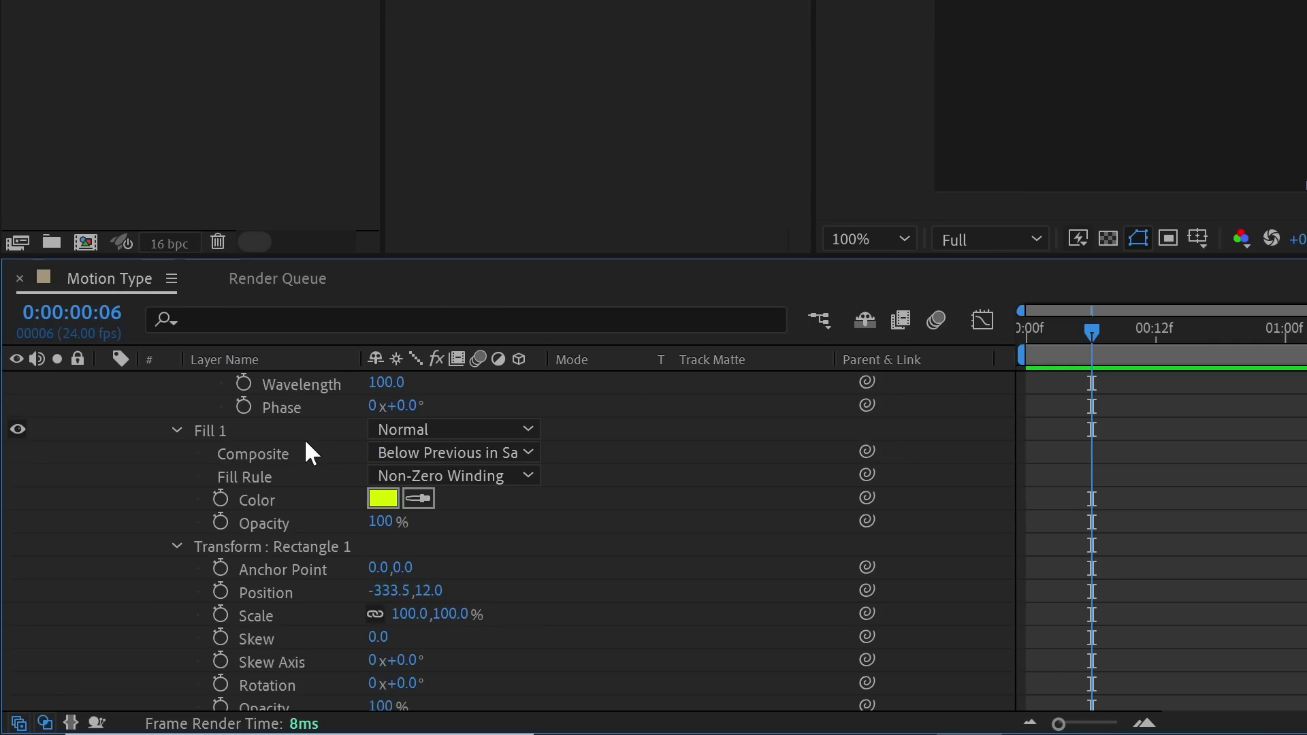
{"action": "scroll", "coordinate": [304, 439], "scroll_direction": "up", "scroll_amount": 10}
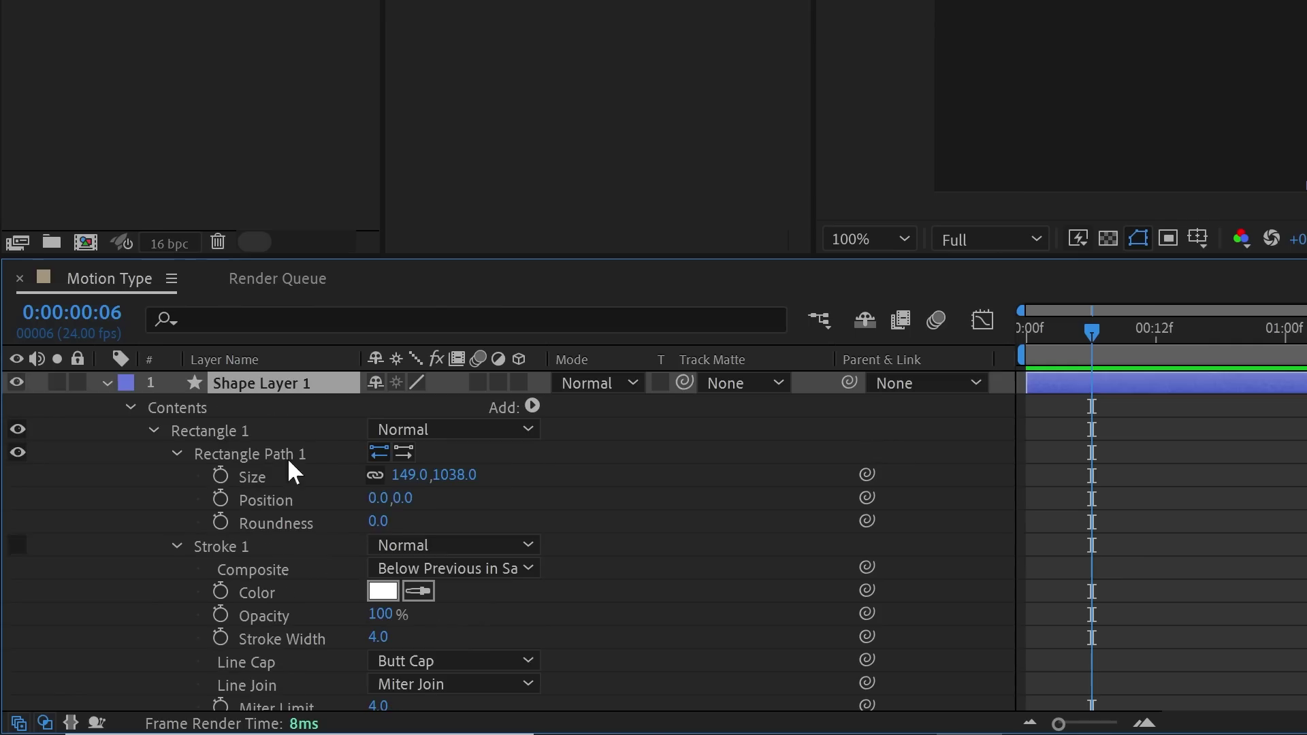
Unlink the rectangle path's size proportions and set its size to 110 by 1080 px.
{"action": "left_click", "coordinate": [374, 474]}
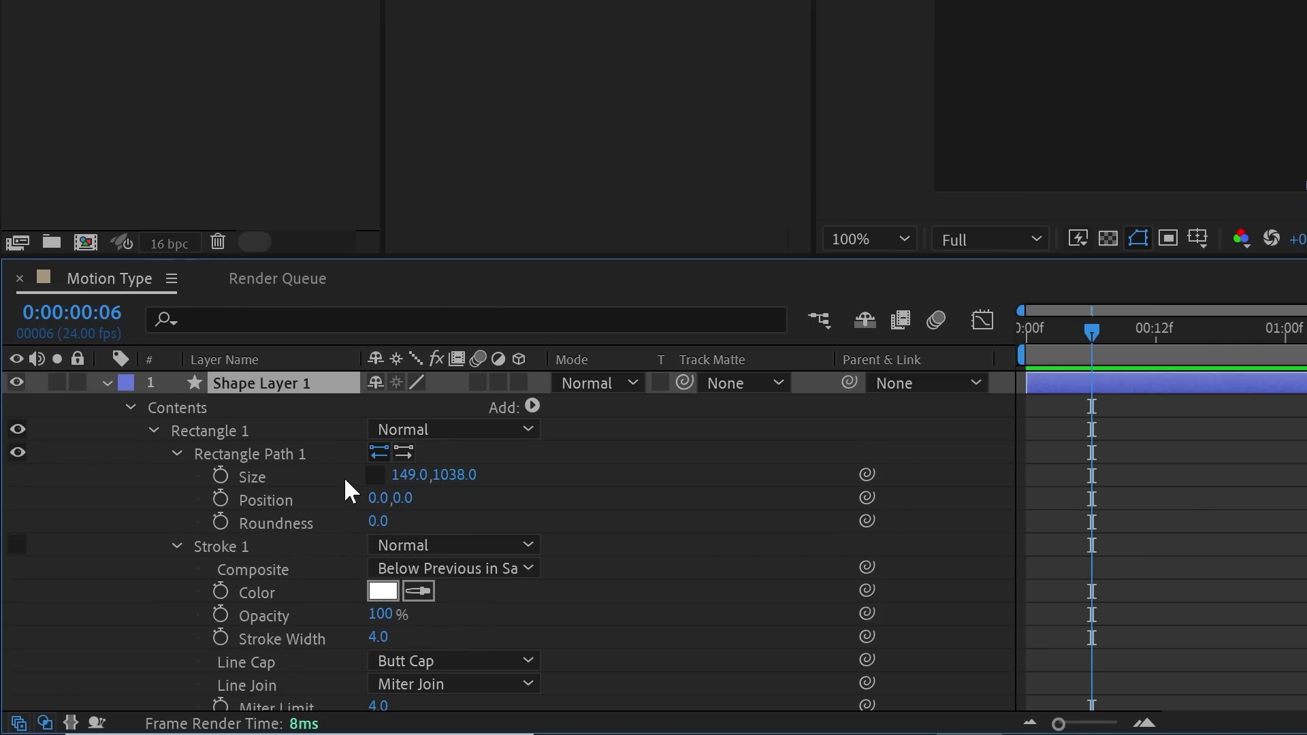
{"action": "left_click", "coordinate": [454, 475]}
{"action": "type", "text": "1"}
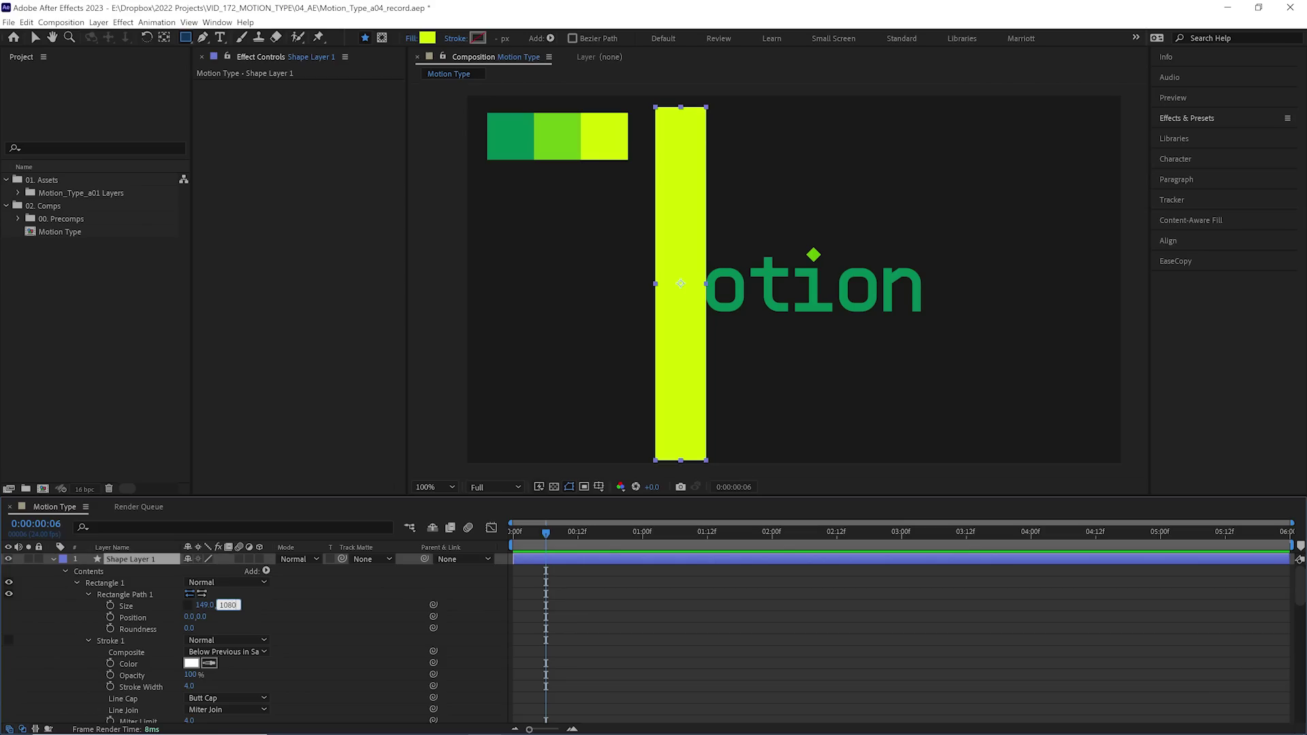
{"action": "key", "text": "Return"}
{"action": "left_click", "coordinate": [205, 604]}
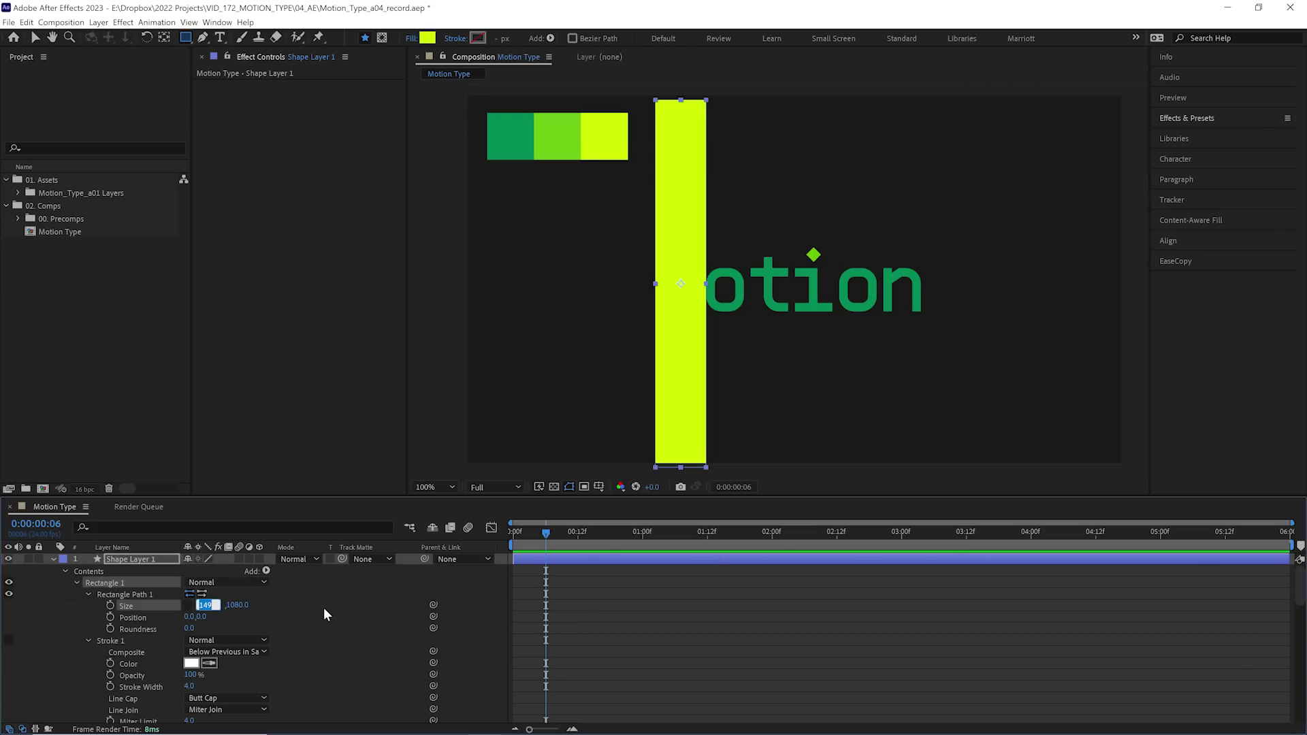
{"action": "type", "text": "110"}
{"action": "key", "text": "Return"}
Move the rectangle's layer directly below the M layer and align the rectangle horizontally with the letter M.
{"action": "key", "text": "u"}
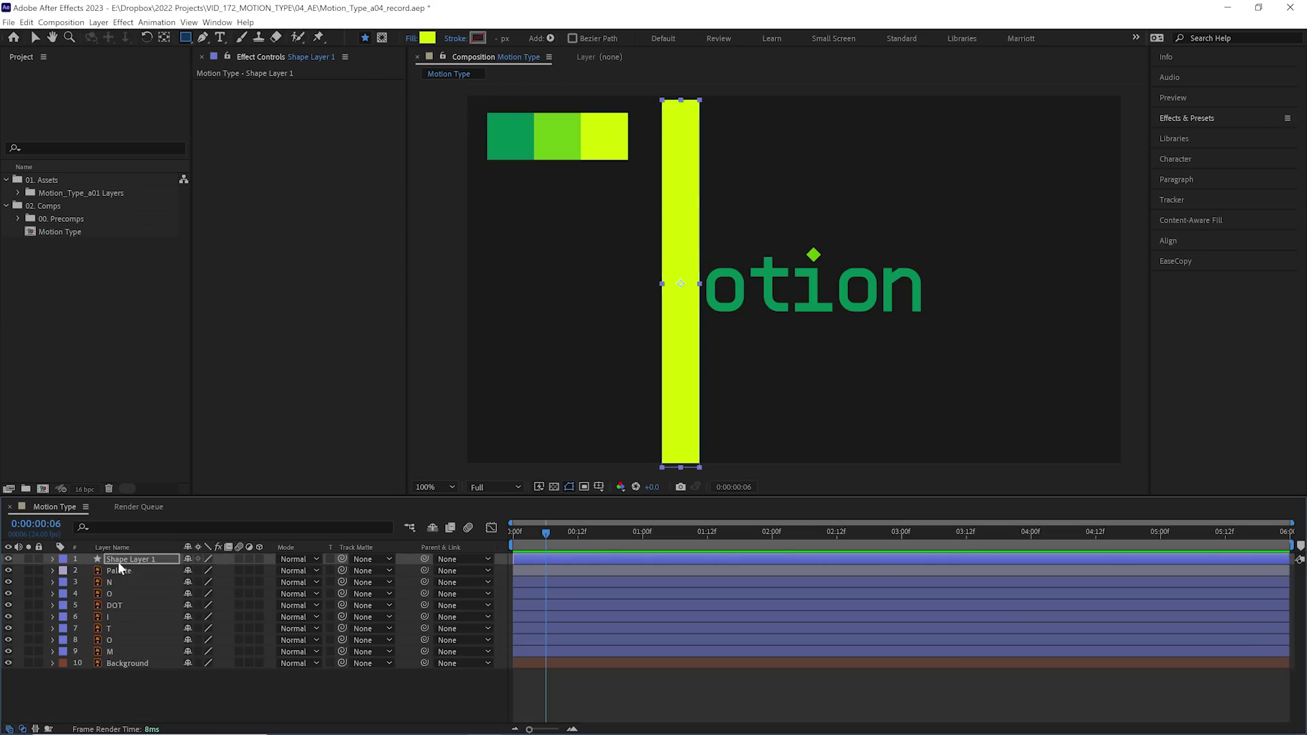
{"action": "left_click_drag", "start_coordinate": [132, 567], "coordinate": [132, 656]}
{"action": "key", "text": "v"}
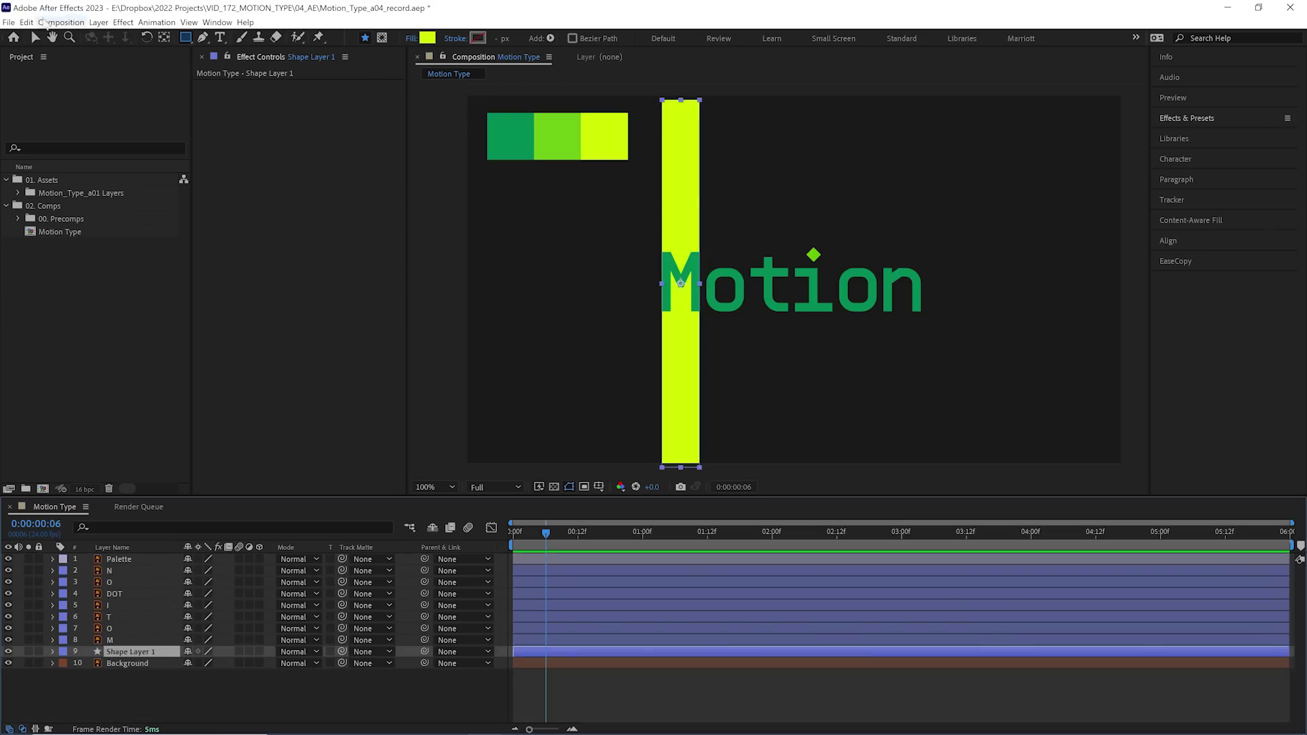
{"action": "key", "text": "period"}
{"action": "key", "text": "period"}
{"action": "key", "text": "period"}
{"action": "key", "text": "period"}
{"action": "mouse_move", "coordinate": [580, 335]}
{"action": "left_mouse_down"}
{"action": "mouse_move", "coordinate": [686, 326]}
{"action": "mouse_move", "coordinate": [645, 320]}
{"action": "mouse_move", "coordinate": [636, 275]}
{"action": "mouse_move", "coordinate": [624, 336]}
{"action": "left_mouse_up"}
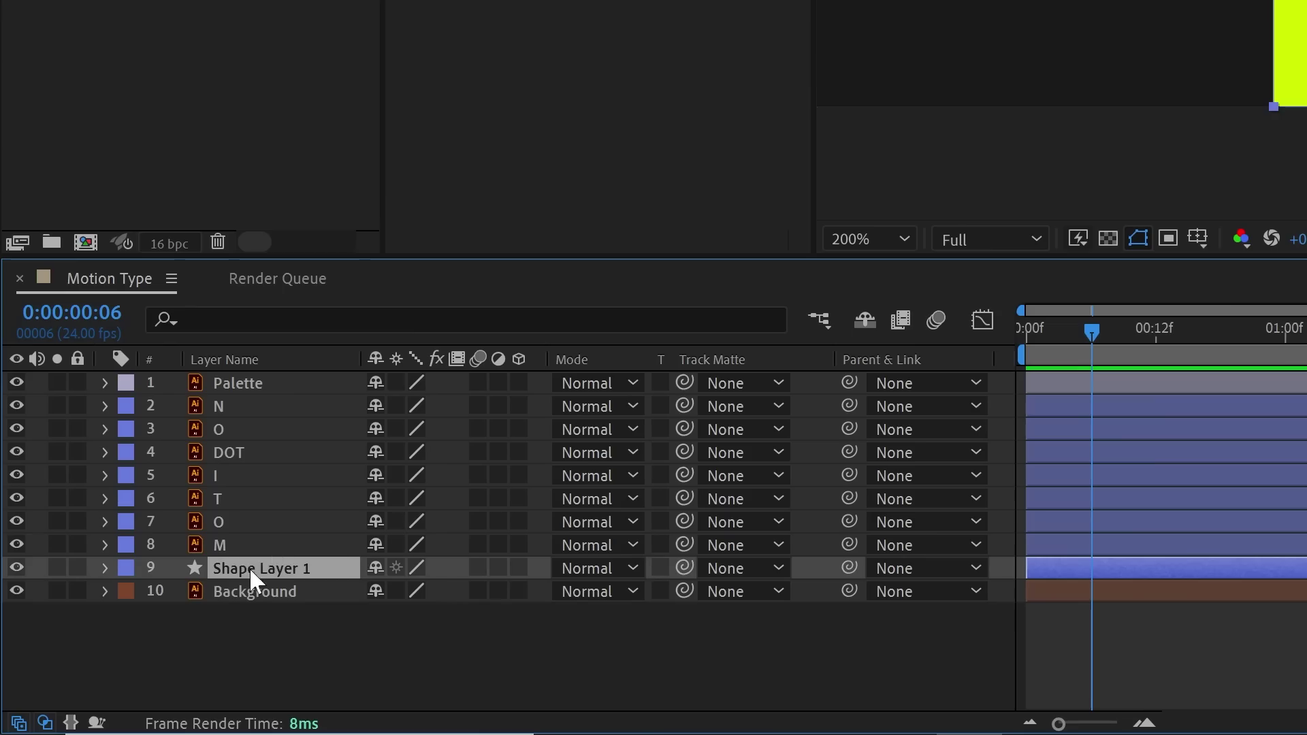
Rename the shape layer Beam and set its label color to Green.
{"action": "key", "text": "Return"}
{"action": "type", "text": "Beam"}
{"action": "left_click", "coordinate": [126, 568]}
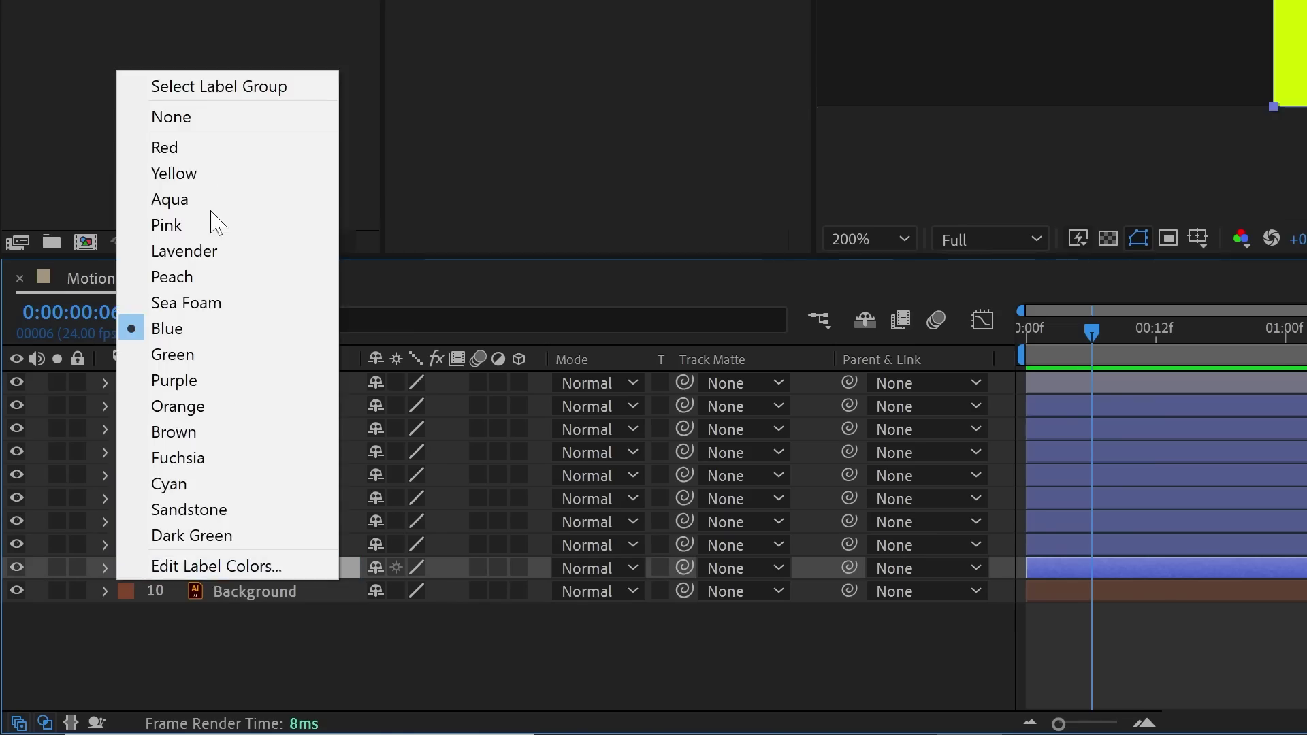
{"action": "left_click", "coordinate": [204, 355]}
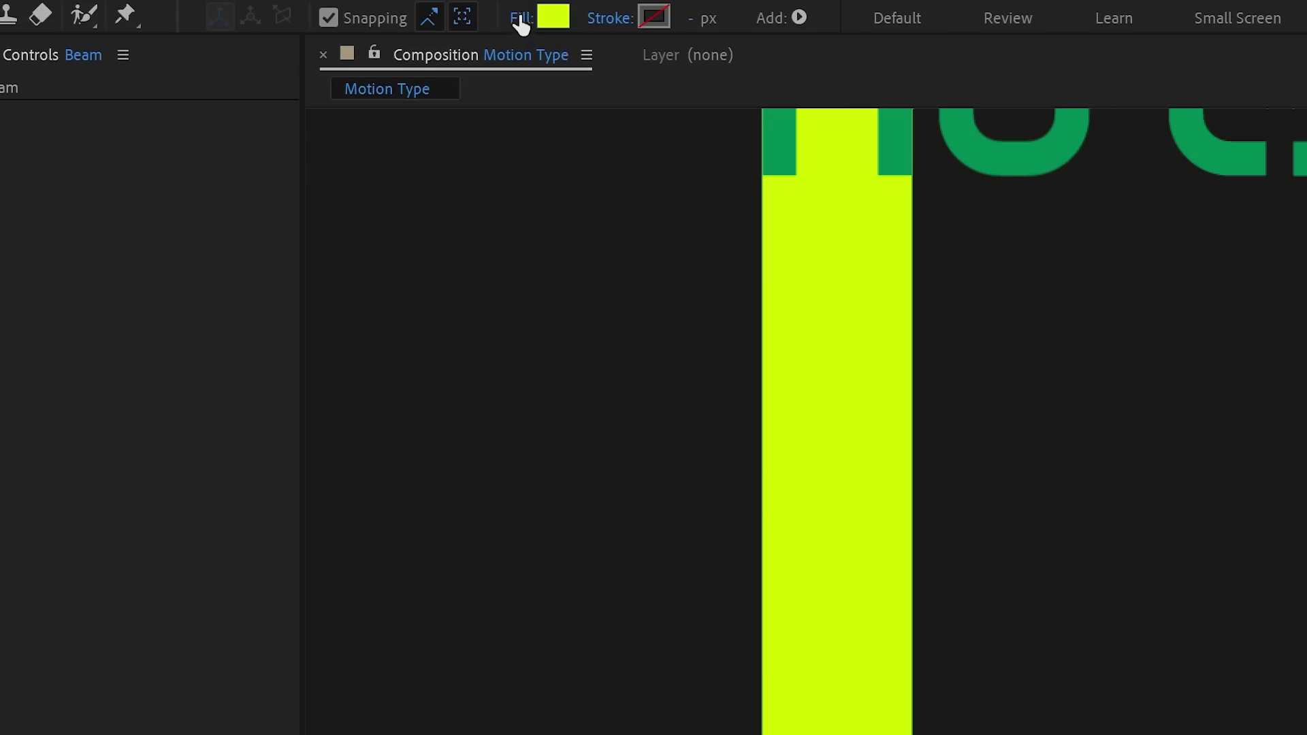
Change the Beam's fill type from solid color to linear gradient.
{"action": "left_click", "coordinate": [519, 19]}
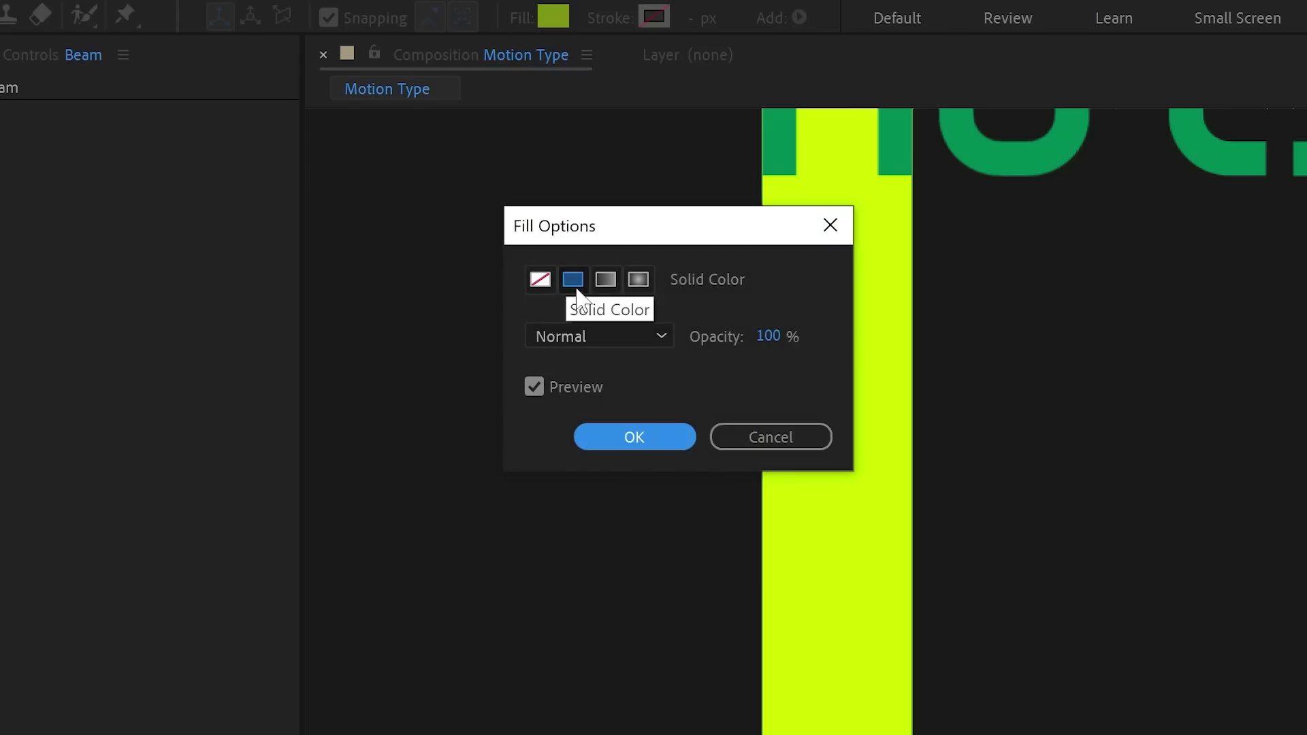
{"action": "left_click", "coordinate": [605, 279]}
{"action": "left_click", "coordinate": [661, 439]}
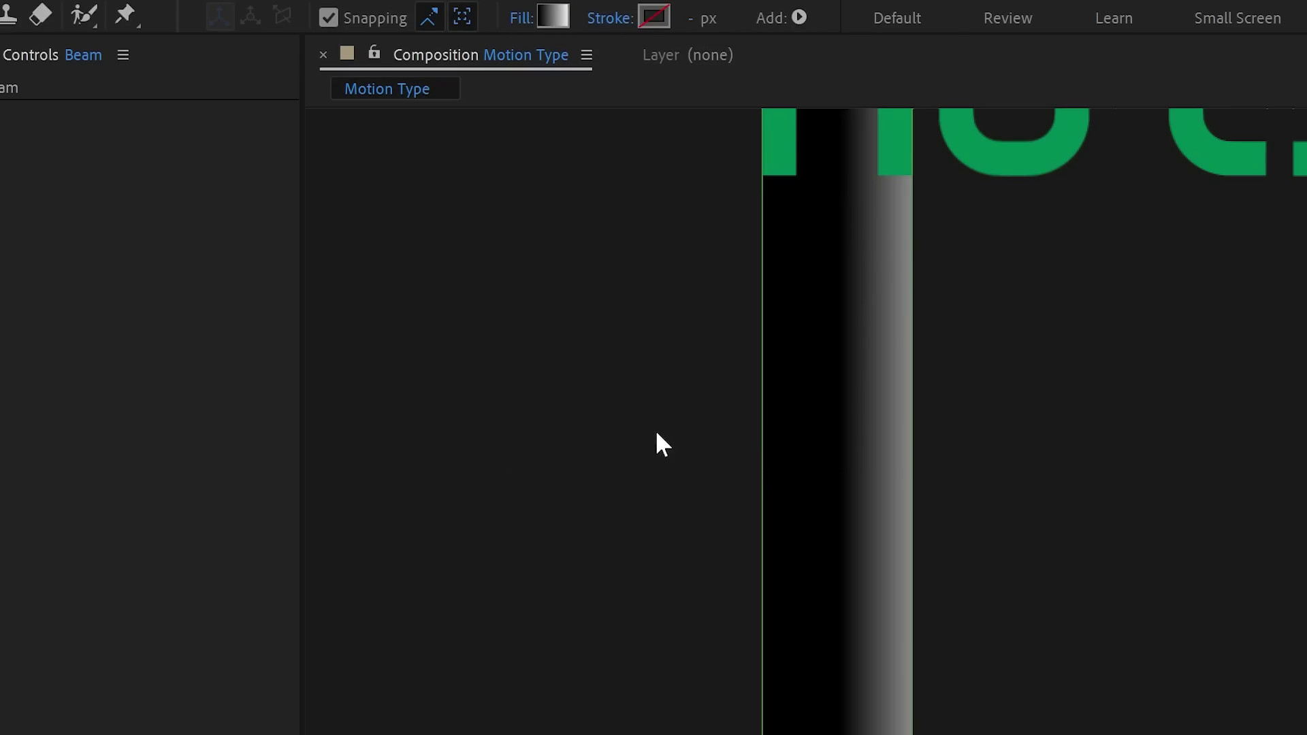
Cycle the Beam's fill through the available fill types and back to linear gradient.
{"action": "left_click", "coordinate": [553, 15], "text": "alt"}
{"action": "left_click", "coordinate": [553, 15], "text": "alt"}
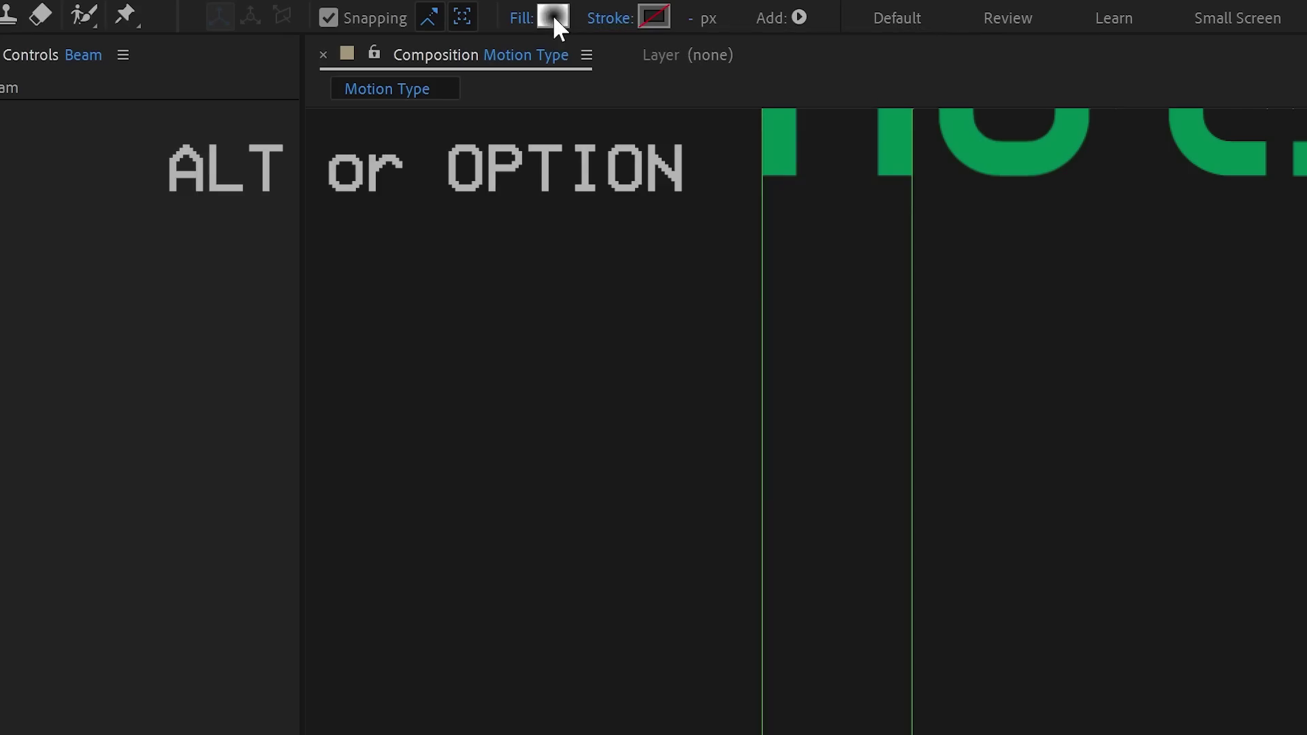
{"action": "left_click", "coordinate": [553, 15], "text": "alt"}
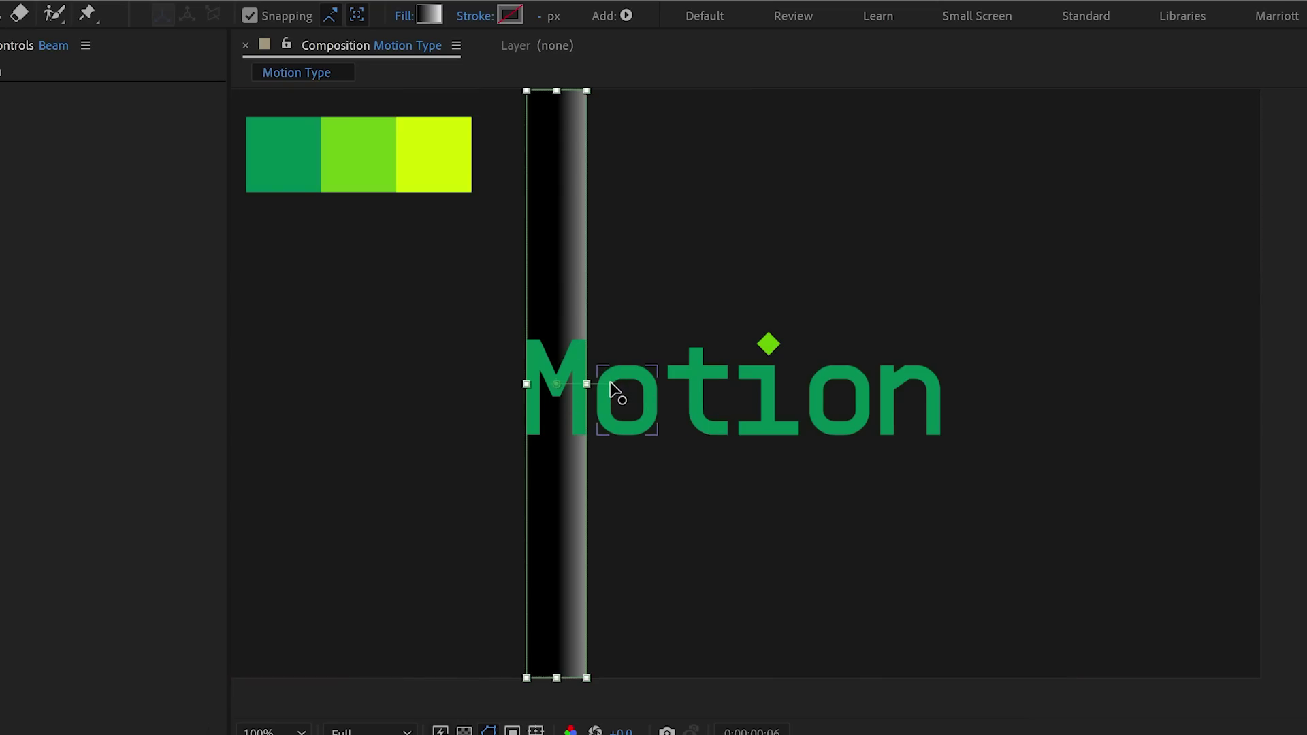
Orient the Beam's gradient vertically, with its start point at the beam's top edge and its end point at the bottom edge.
{"action": "left_click_drag", "start_coordinate": [610, 383], "coordinate": [554, 675]}
{"action": "left_click_drag", "start_coordinate": [556, 384], "coordinate": [560, 96]}
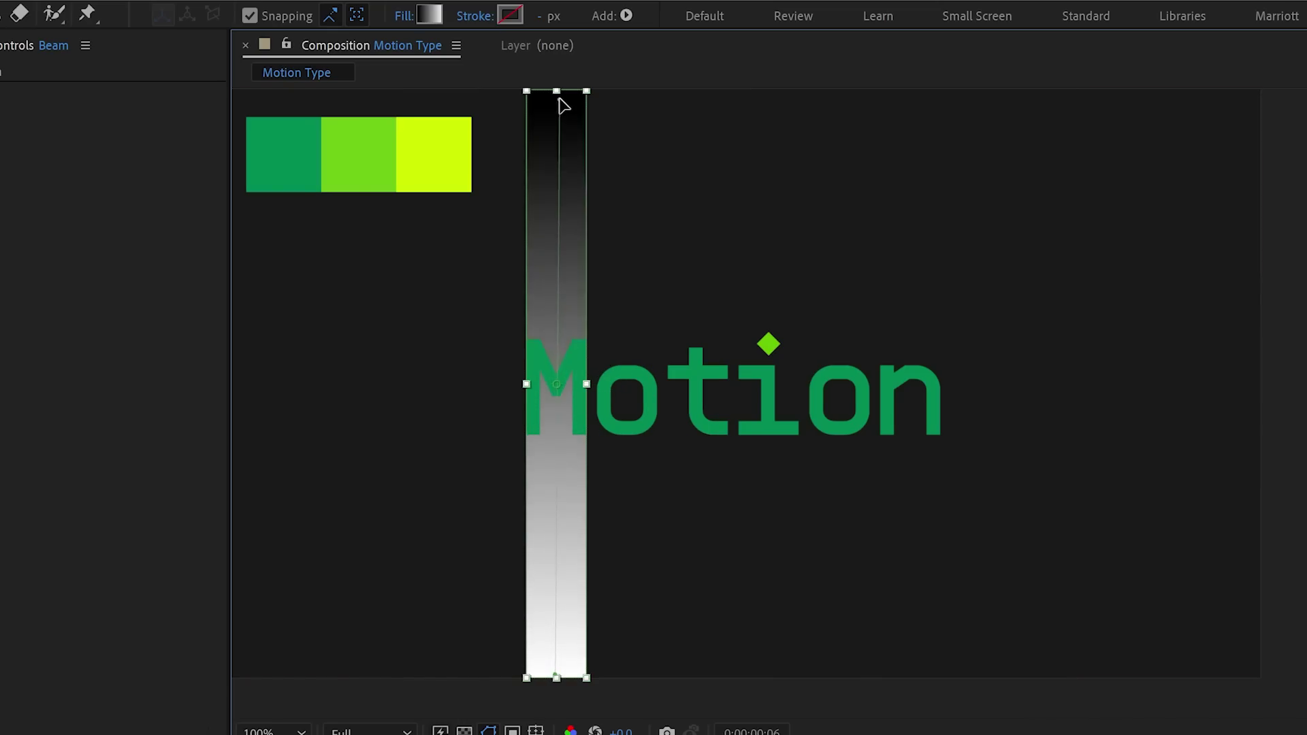
Color the gradient's first stop with the palette's dark green and move it to slightly before the middle of the gradient.
{"action": "left_click", "coordinate": [427, 16]}
{"action": "left_click_drag", "start_coordinate": [738, 226], "coordinate": [749, 174]}
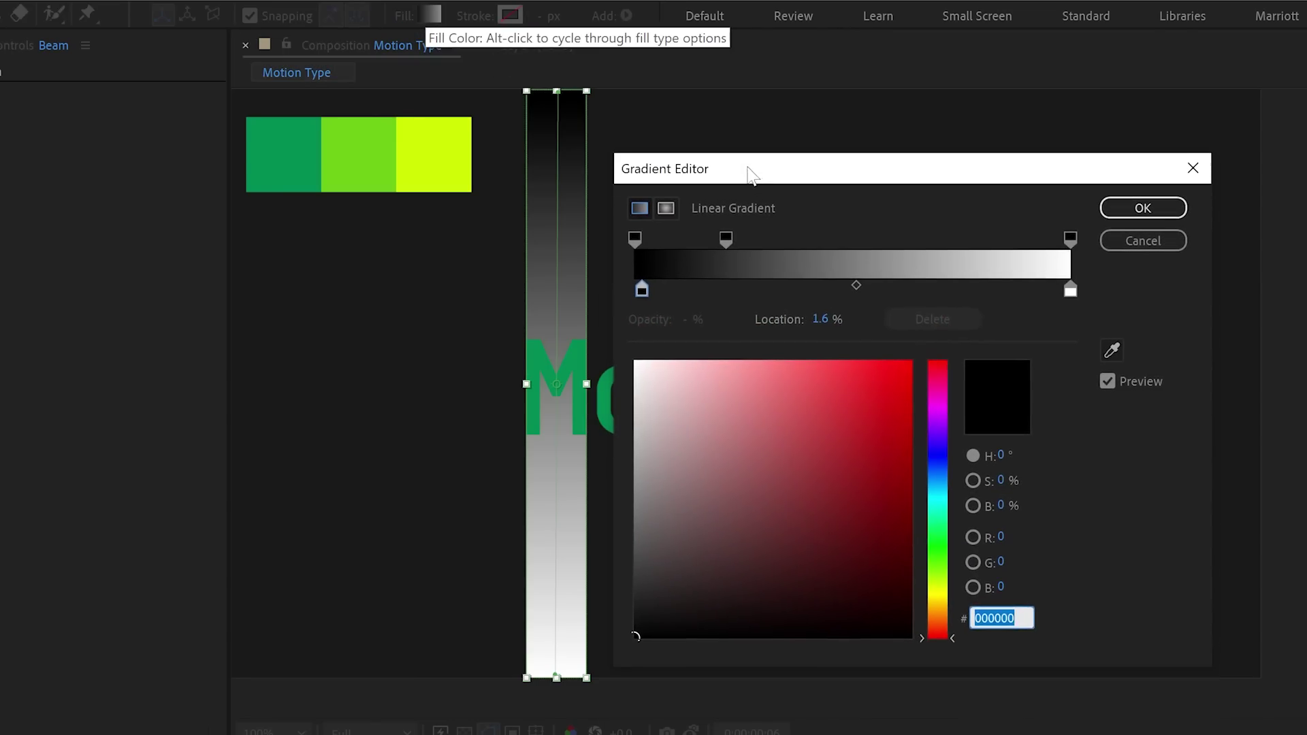
{"action": "left_click_drag", "start_coordinate": [642, 290], "coordinate": [634, 290]}
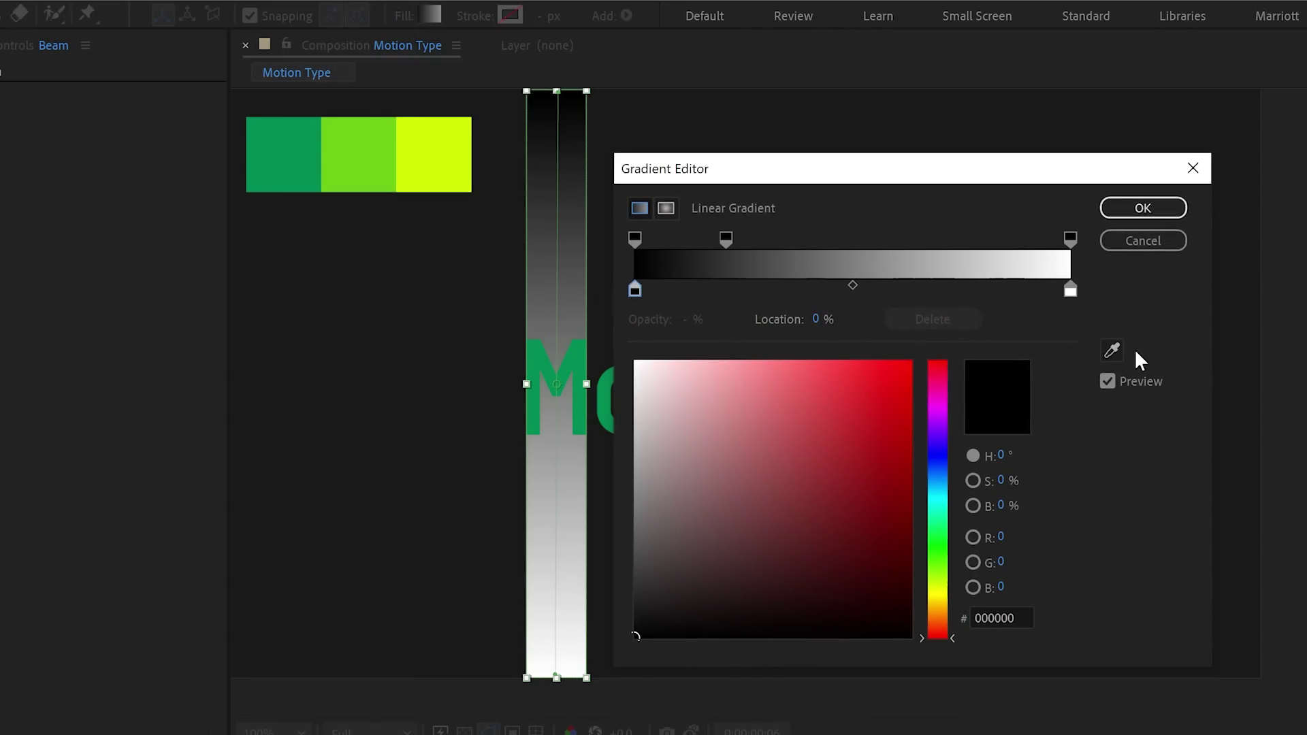
{"action": "left_click", "coordinate": [1111, 351]}
{"action": "left_click", "coordinate": [291, 140]}
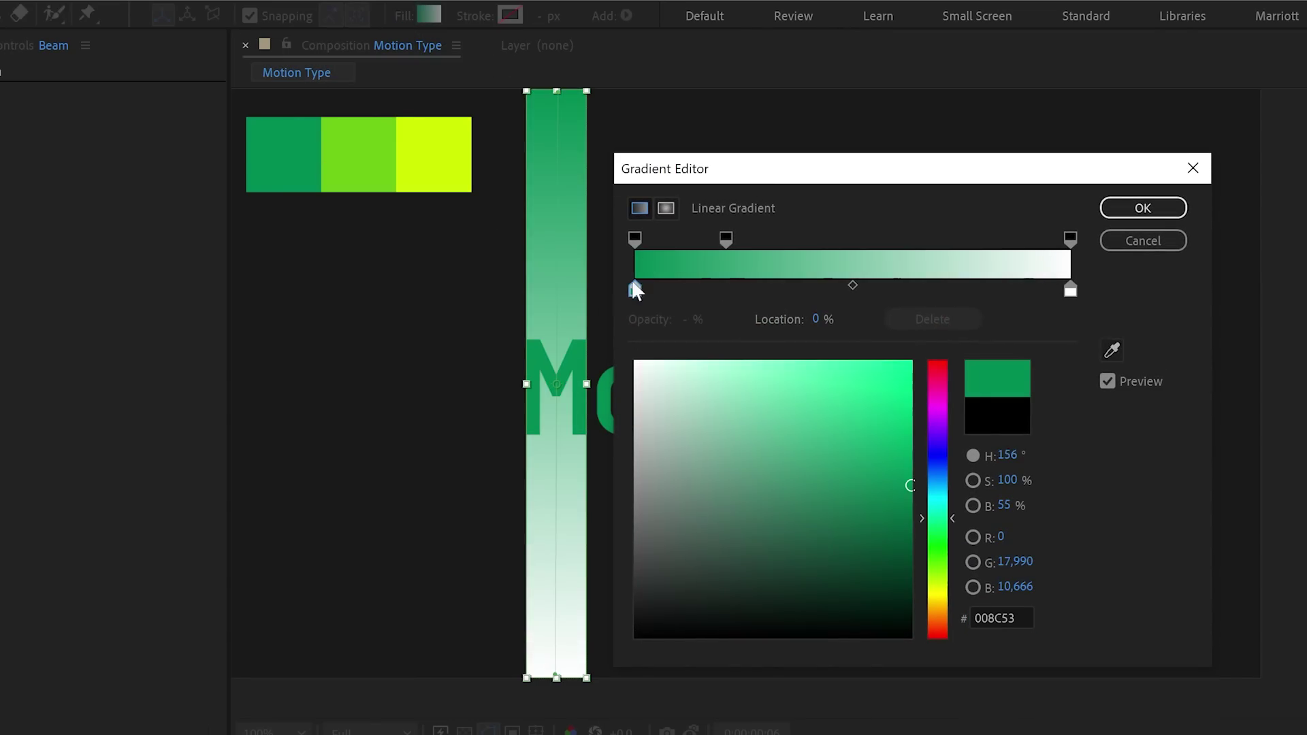
{"action": "left_click_drag", "start_coordinate": [635, 290], "coordinate": [819, 290]}
Color the gradient's end stop with the palette's yellow swatch, CEFF00.
{"action": "left_click", "coordinate": [1070, 289]}
{"action": "left_click", "coordinate": [1111, 351]}
{"action": "left_click", "coordinate": [408, 129]}
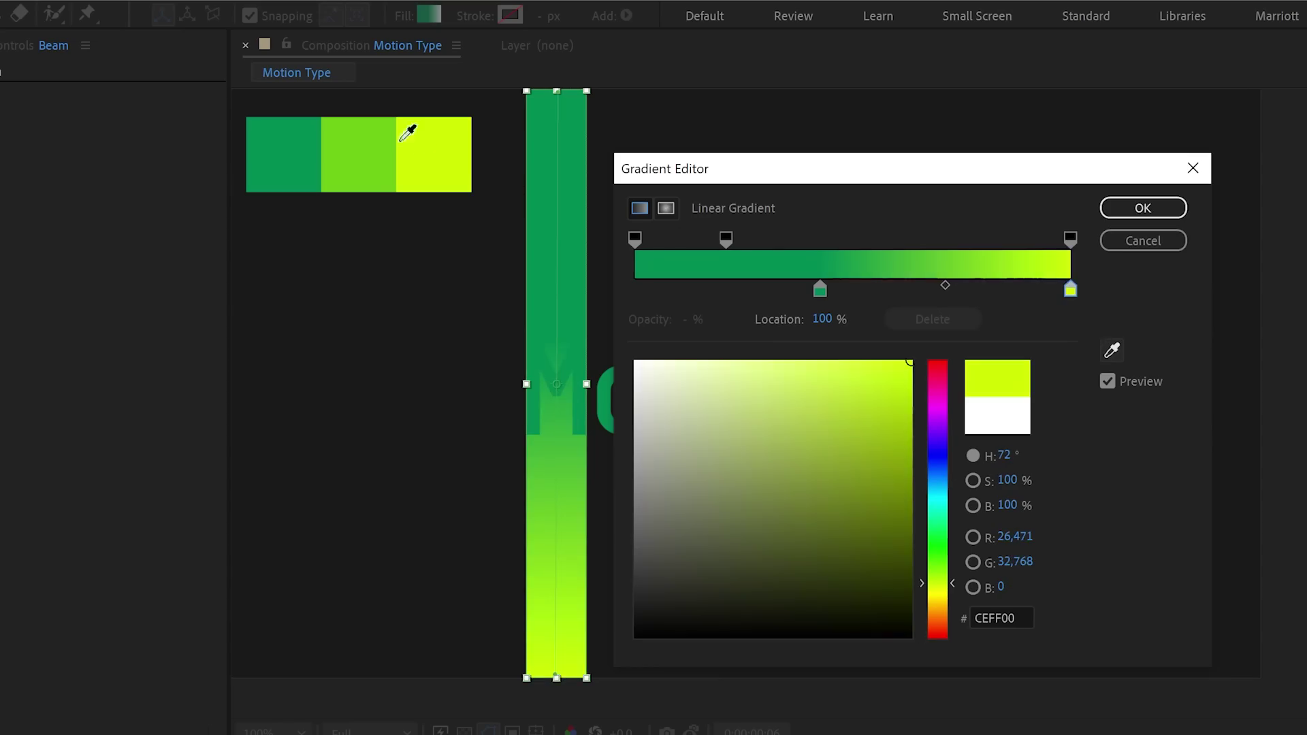
Add a light green stop at about 73% between the green and yellow stops, adjust the color midpoint, and accept the gradient.
{"action": "left_click", "coordinate": [954, 290]}
{"action": "left_click_drag", "start_coordinate": [1012, 286], "coordinate": [966, 291]}
{"action": "left_click", "coordinate": [1138, 208]}
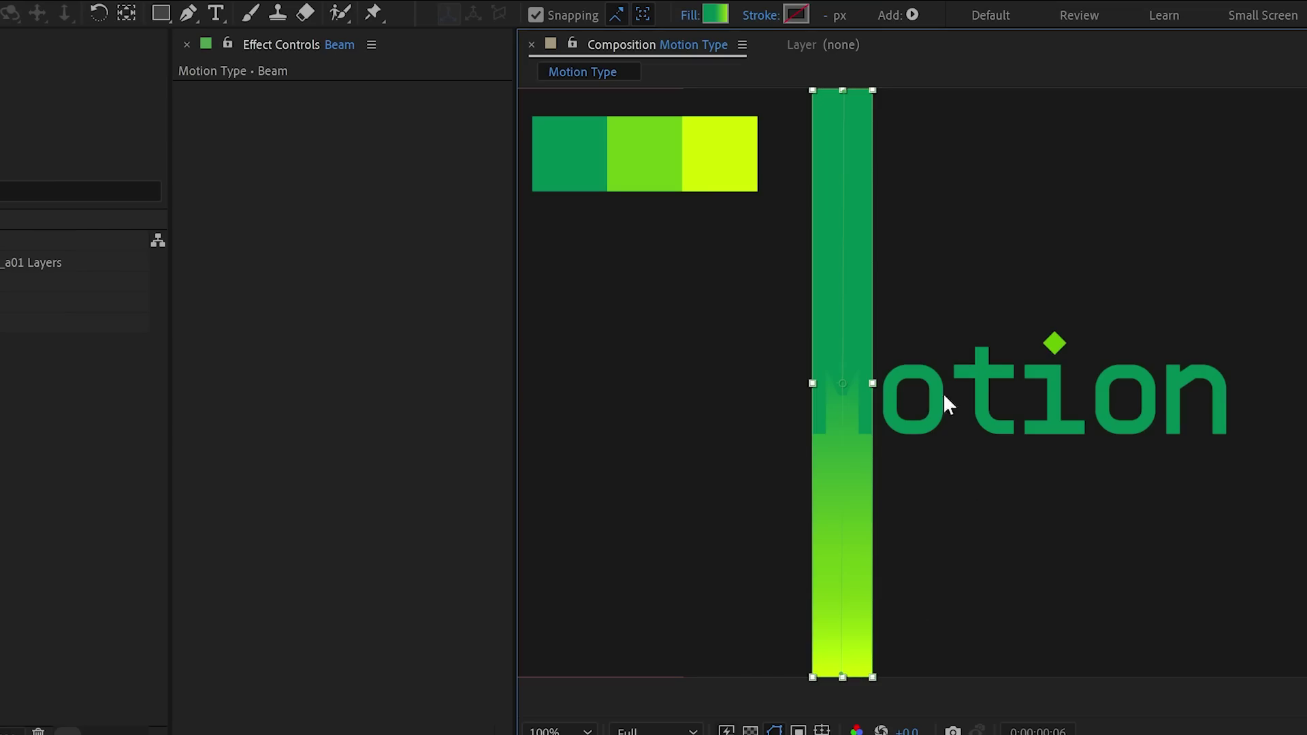
Draw a rectangular mask on the Beam layer, from just above the word Motion to below the composition's bottom edge.
{"action": "left_click", "coordinate": [162, 13]}
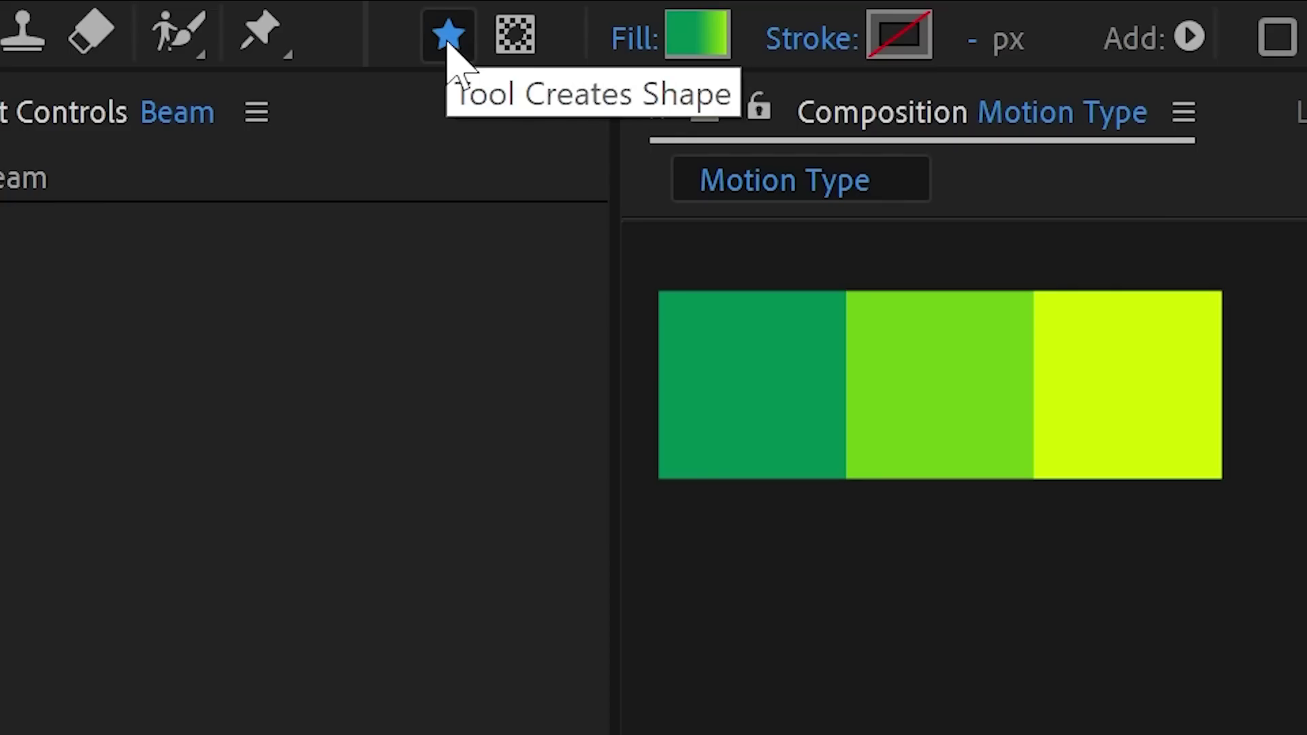
{"action": "left_click", "coordinate": [515, 46]}
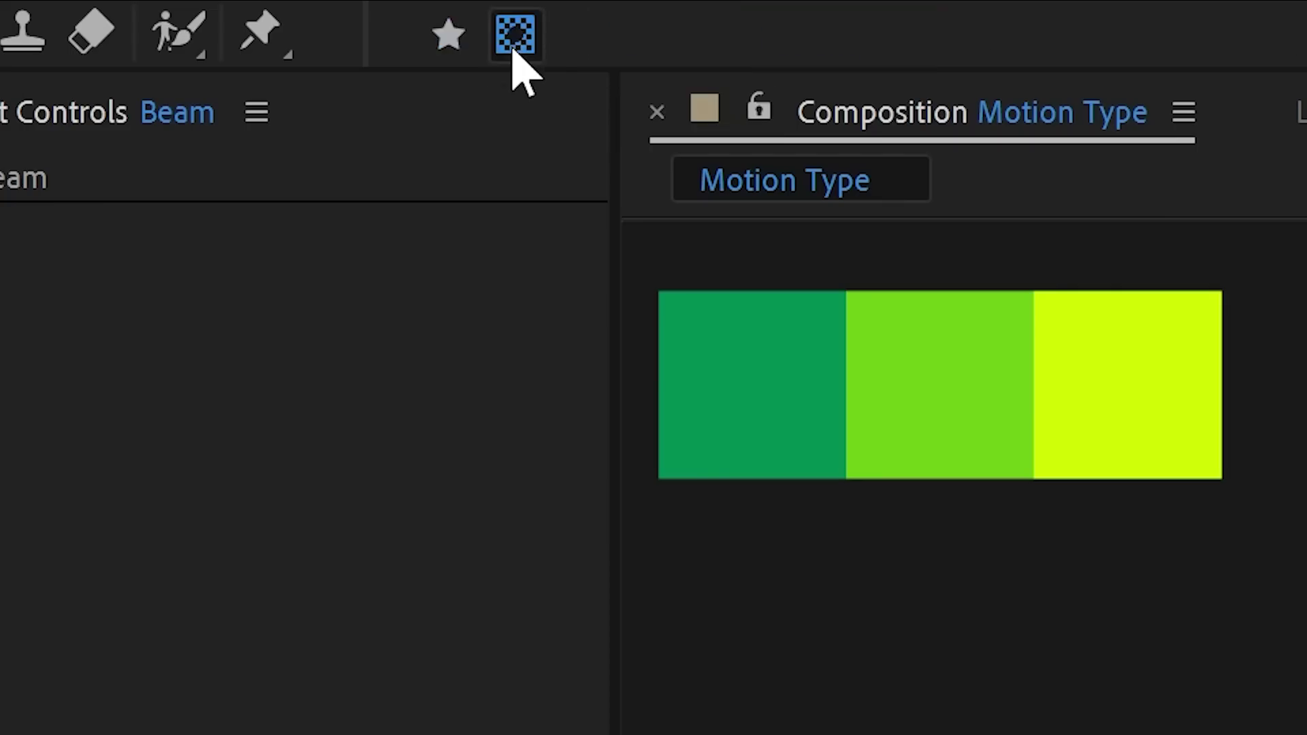
{"action": "left_click_drag", "start_coordinate": [599, 245], "coordinate": [816, 438]}
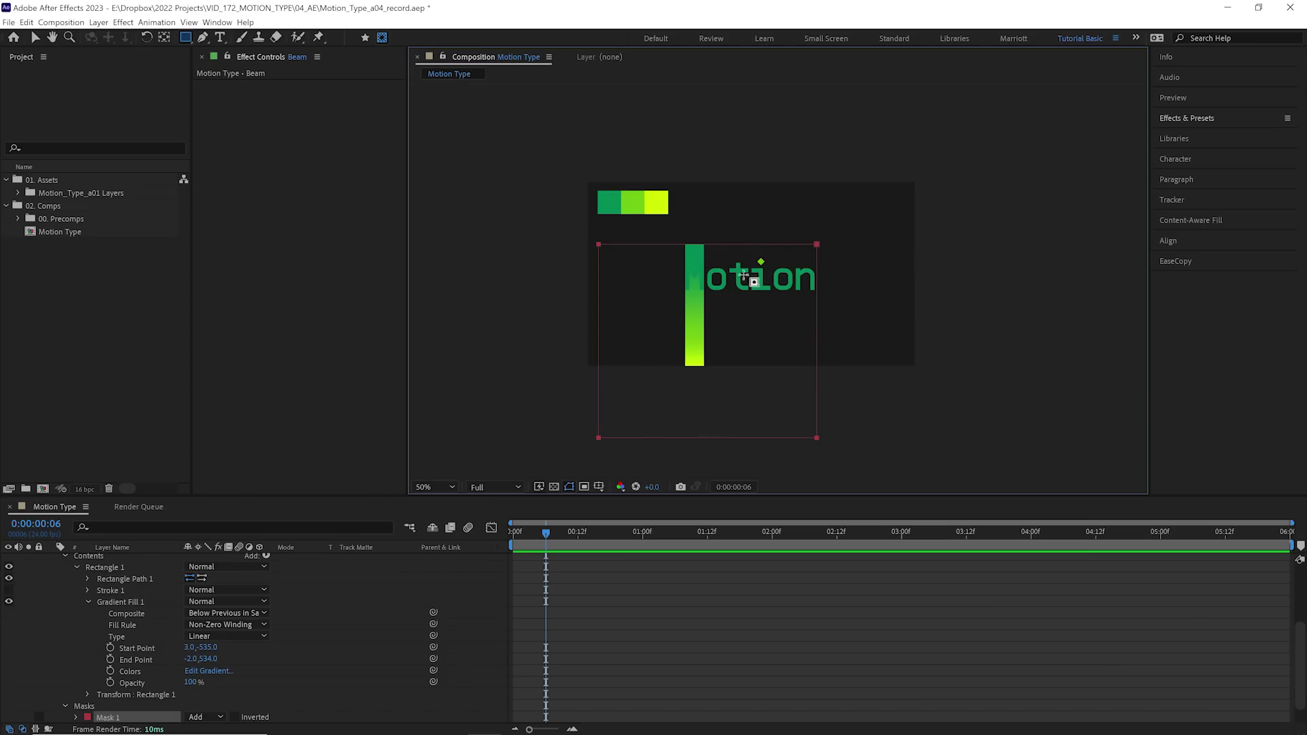
{"action": "key", "text": "period"}
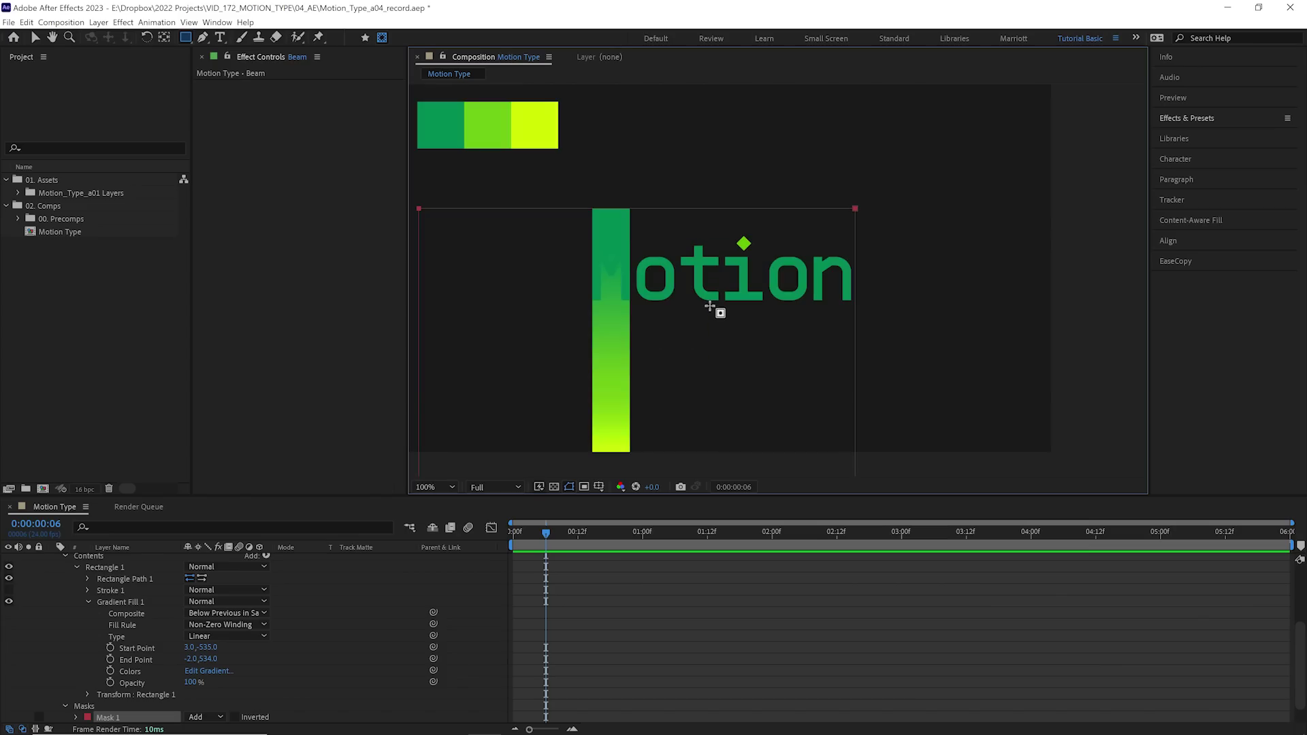
Set the feather of the Beam layer's mask to 700 pixels.
{"action": "key", "text": "f"}
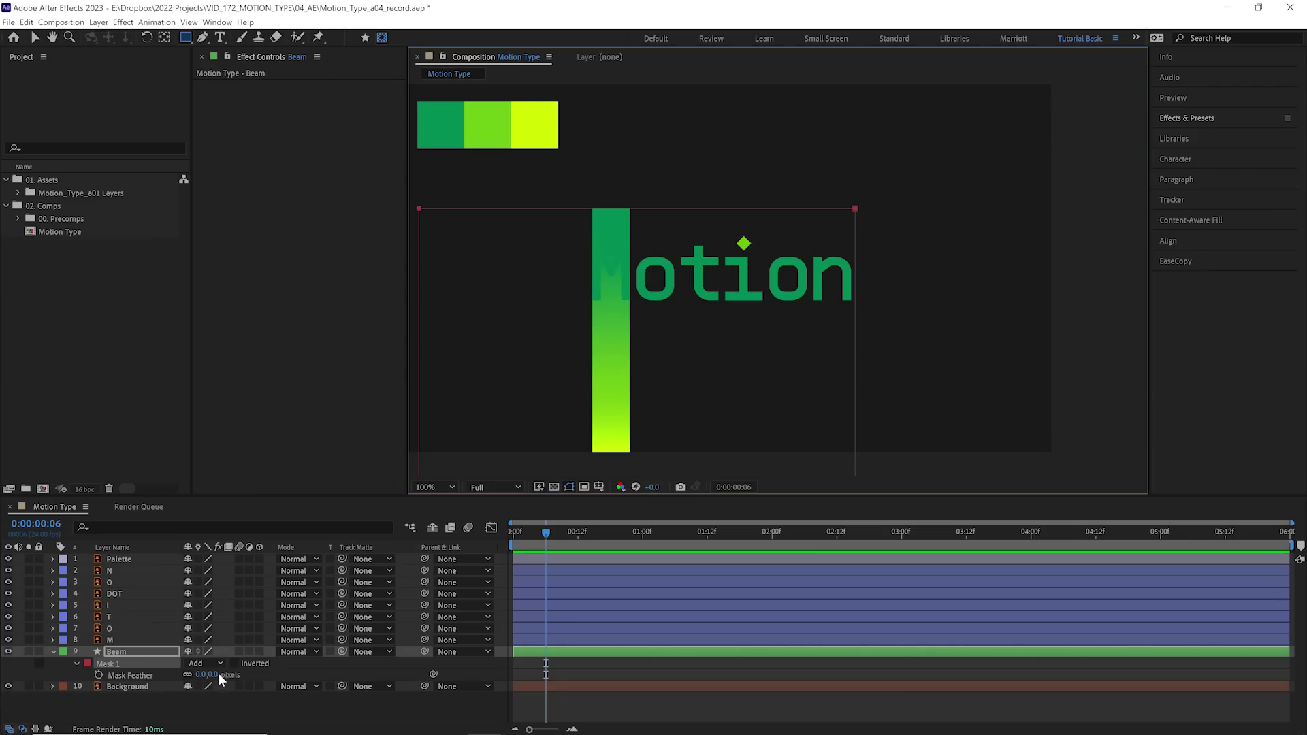
{"action": "left_click_drag", "start_coordinate": [204, 674], "coordinate": [299, 672]}
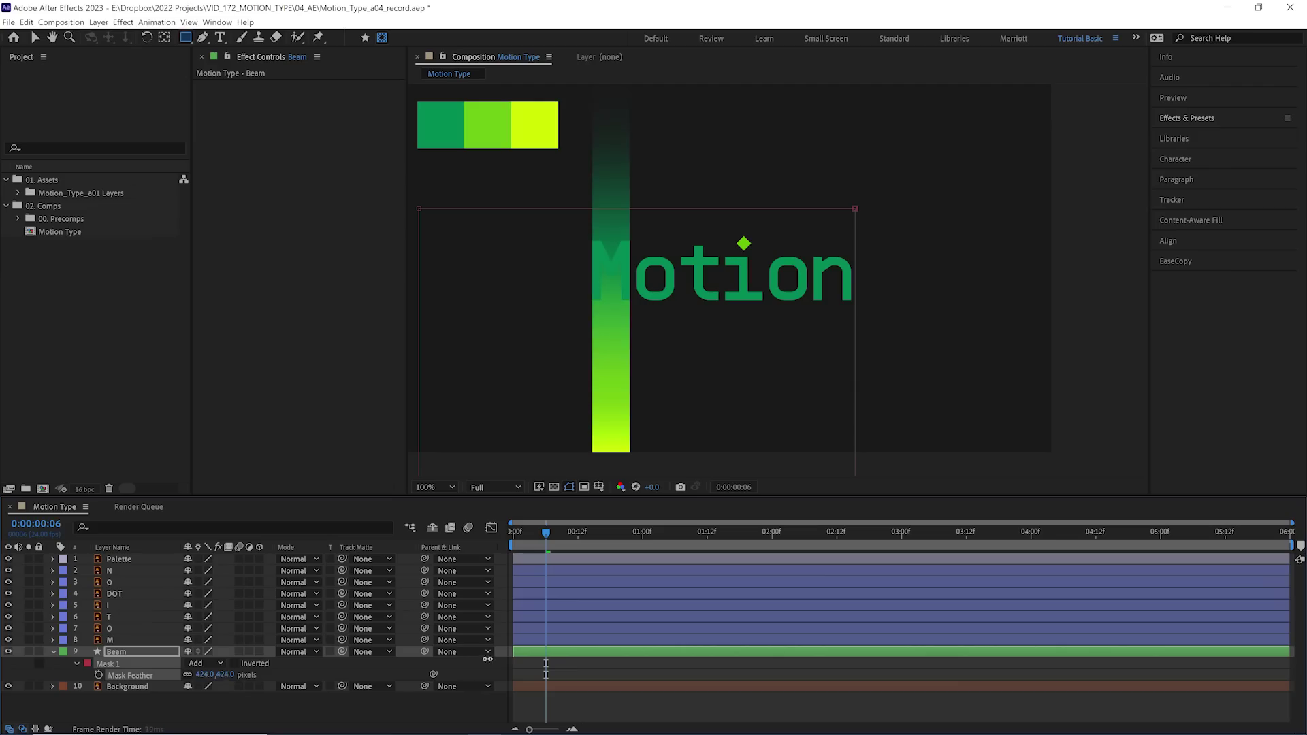
{"action": "left_click_drag", "start_coordinate": [487, 659], "coordinate": [521, 659]}
{"action": "left_click_drag", "start_coordinate": [610, 657], "coordinate": [674, 655]}
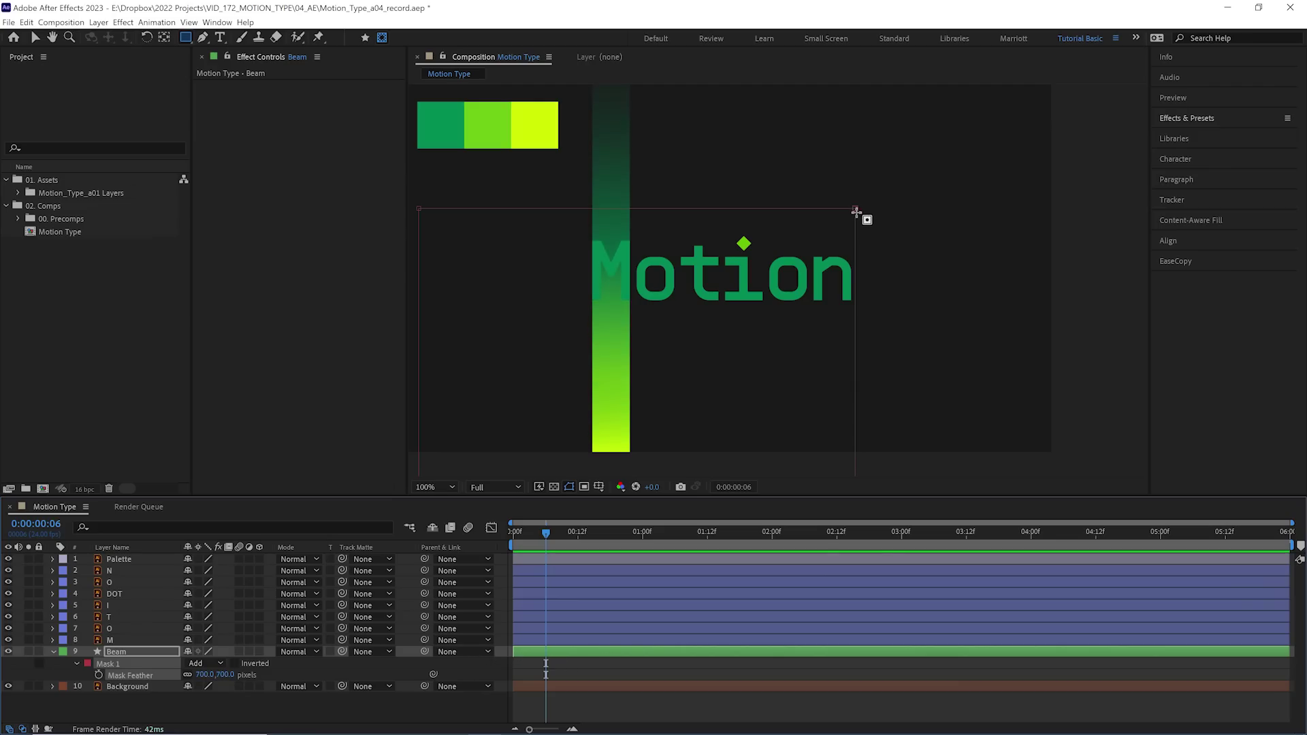
Shift the Beam layer's mask slightly left and upward so its upper edge sits a little higher above the word Motion.
{"action": "key", "text": "v"}
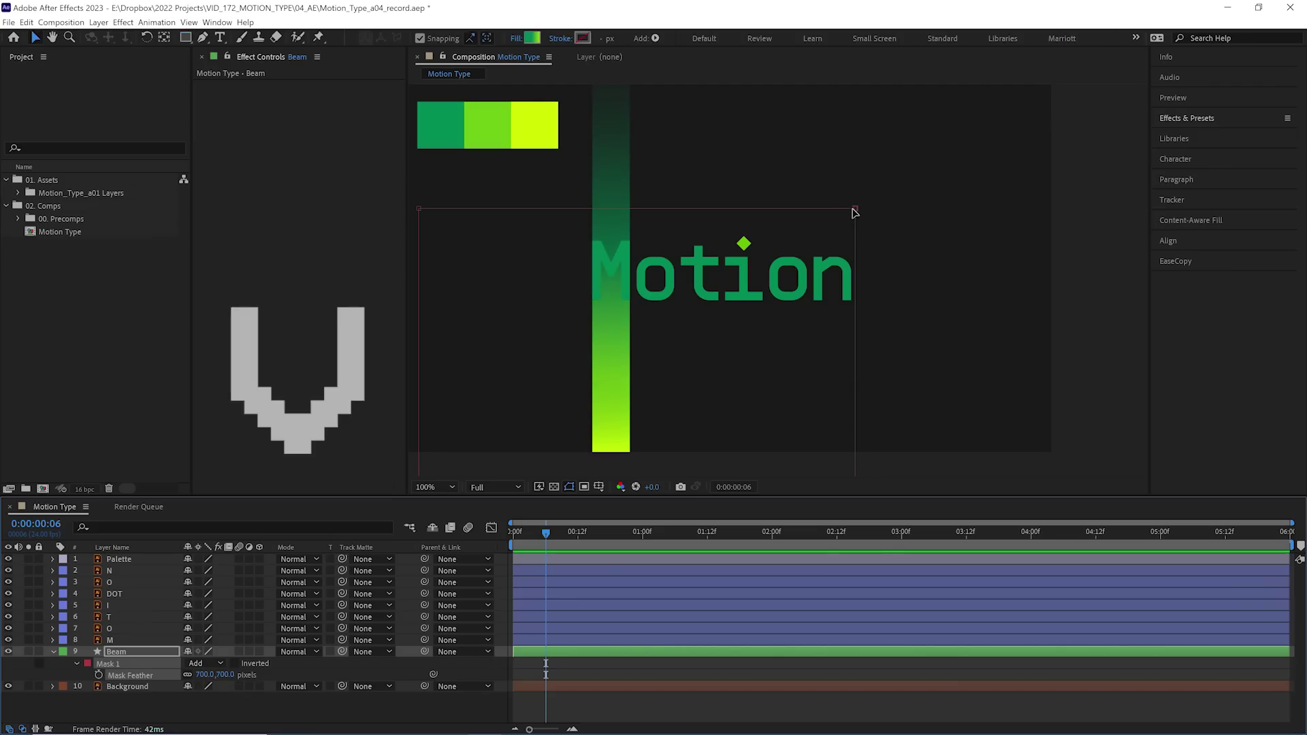
{"action": "mouse_move", "coordinate": [787, 235]}
{"action": "left_mouse_down"}
{"action": "mouse_move", "coordinate": [763, 246]}
{"action": "mouse_move", "coordinate": [773, 361]}
{"action": "mouse_move", "coordinate": [762, 319]}
{"action": "mouse_move", "coordinate": [796, 186]}
{"action": "mouse_move", "coordinate": [764, 243]}
{"action": "left_mouse_up"}
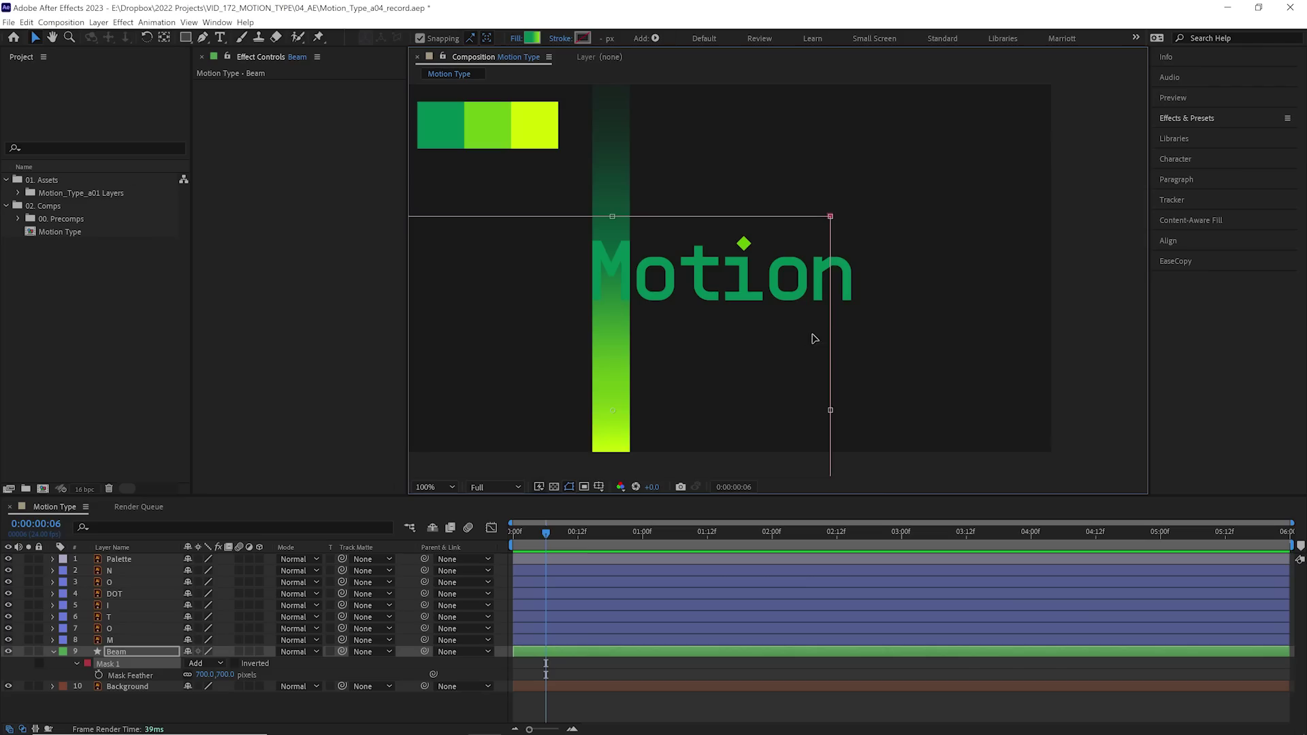
{"action": "mouse_move", "coordinate": [814, 338]}
{"action": "left_mouse_down"}
{"action": "mouse_move", "coordinate": [831, 338]}
{"action": "mouse_move", "coordinate": [583, 340]}
{"action": "mouse_move", "coordinate": [1002, 331]}
{"action": "mouse_move", "coordinate": [758, 344]}
{"action": "mouse_move", "coordinate": [812, 336]}
{"action": "left_mouse_up"}
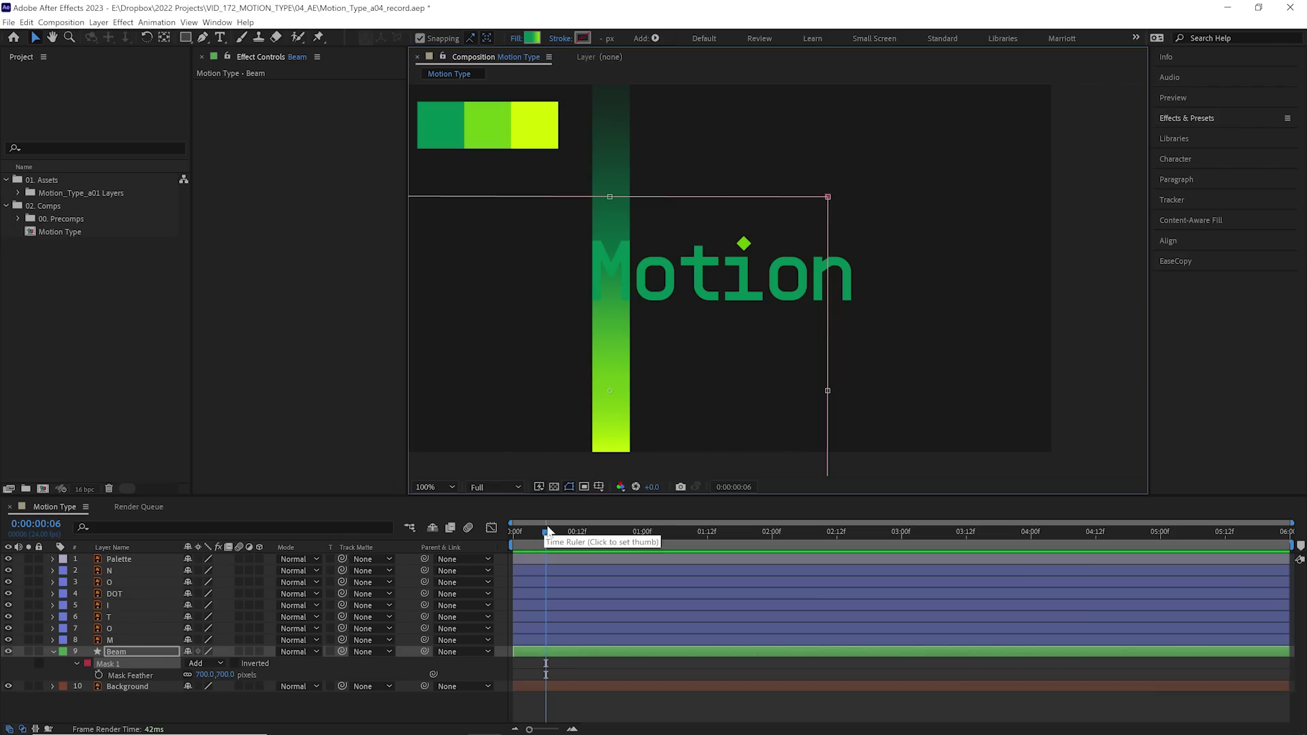
Unlink the Beam layer's scale dimensions and move its anchor point to the center of the beam's bottom edge.
{"action": "left_click_drag", "start_coordinate": [548, 532], "coordinate": [489, 530]}
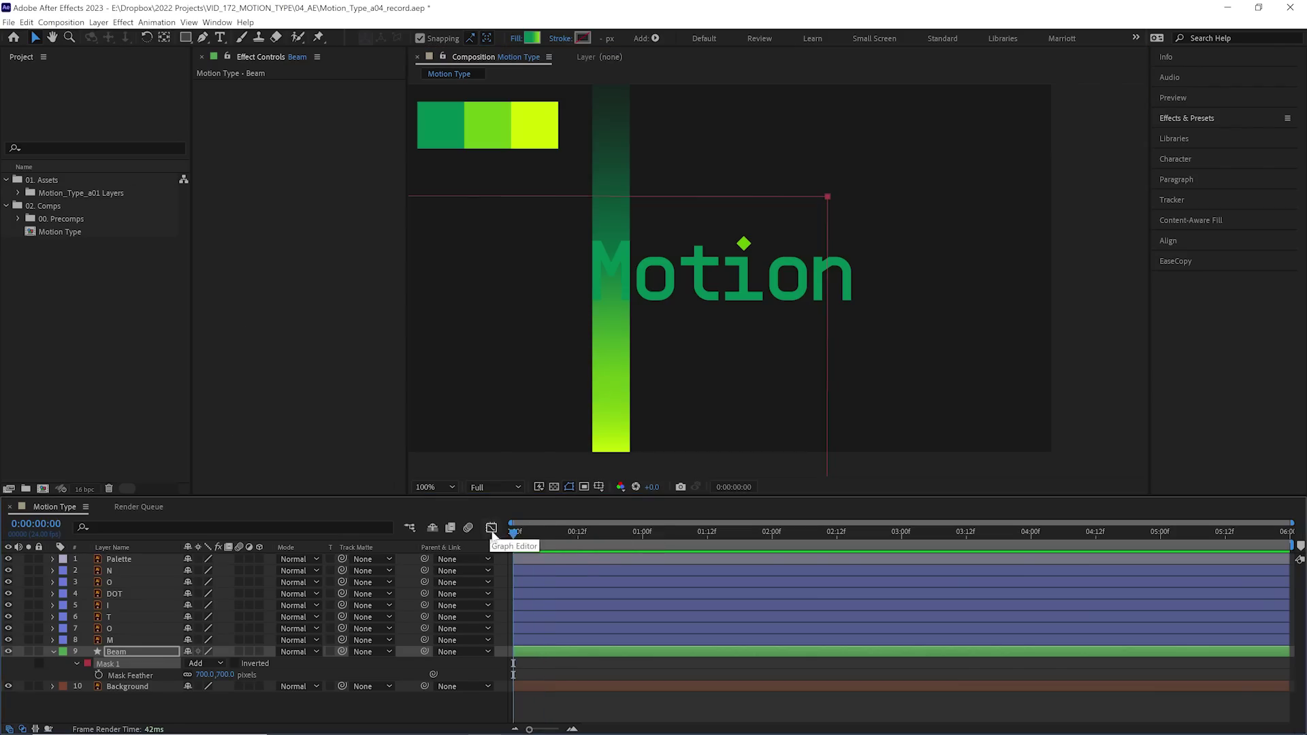
{"action": "key", "text": "s"}
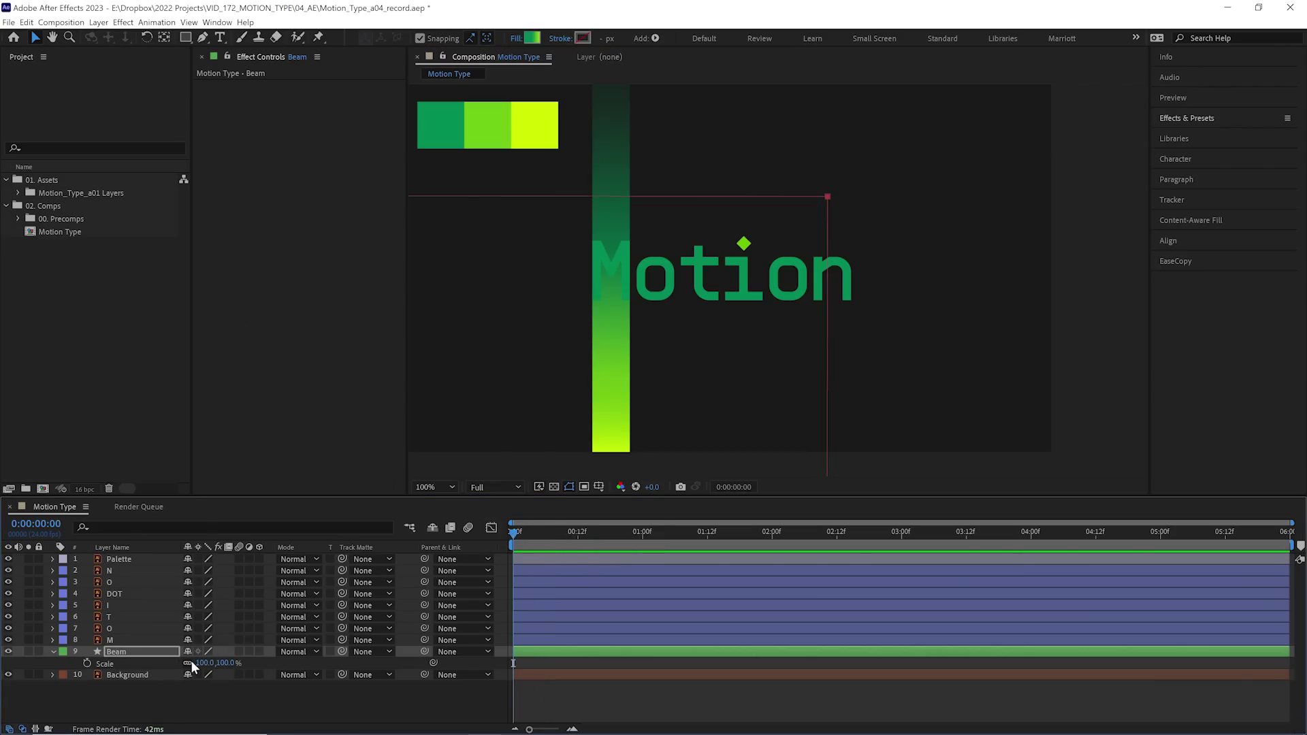
{"action": "left_click_drag", "start_coordinate": [225, 662], "coordinate": [272, 664]}
{"action": "left_click", "coordinate": [162, 652]}
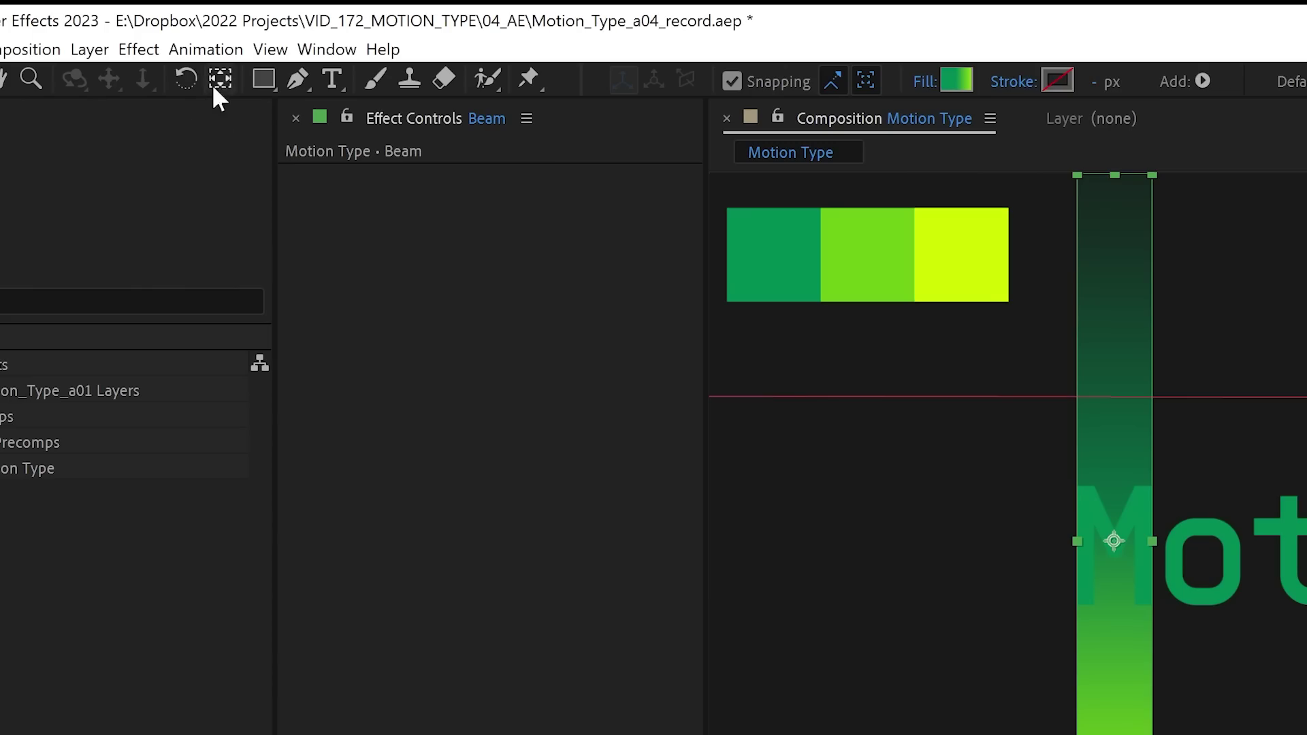
{"action": "left_click", "coordinate": [217, 83]}
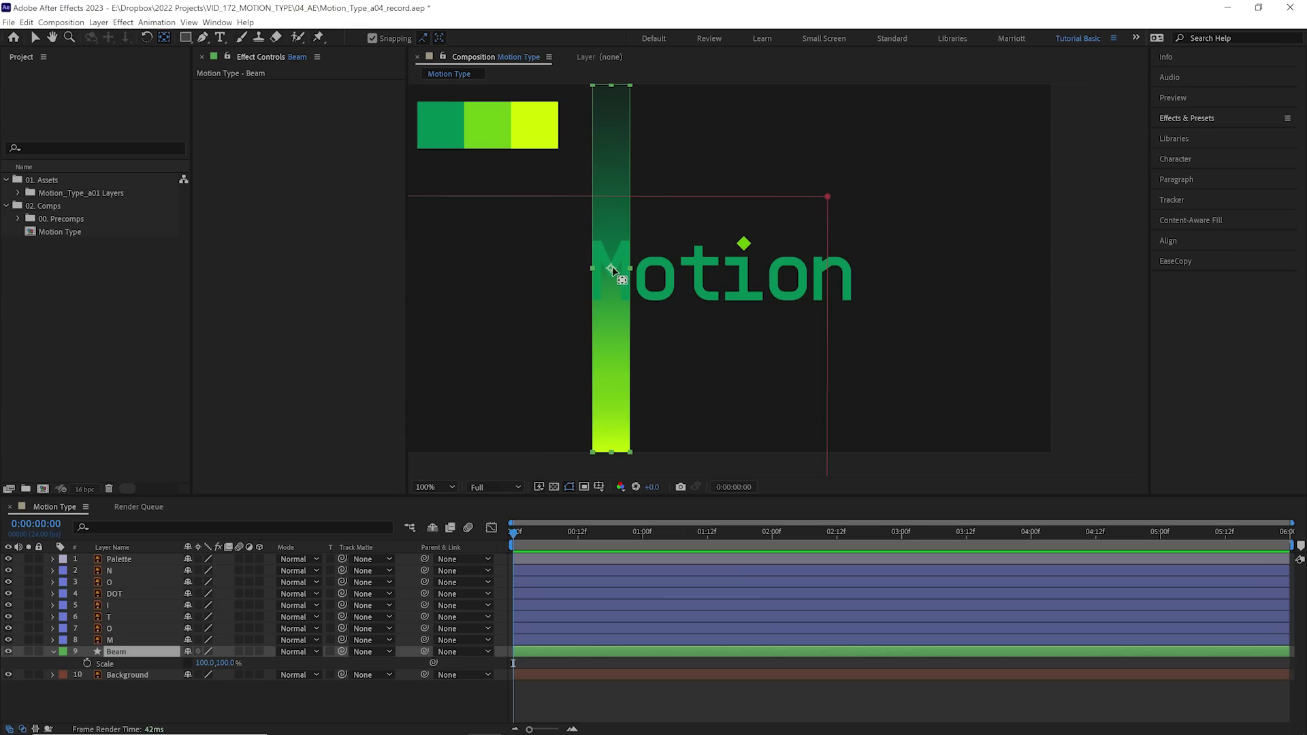
{"action": "left_click_drag", "start_coordinate": [1113, 541], "coordinate": [603, 453]}
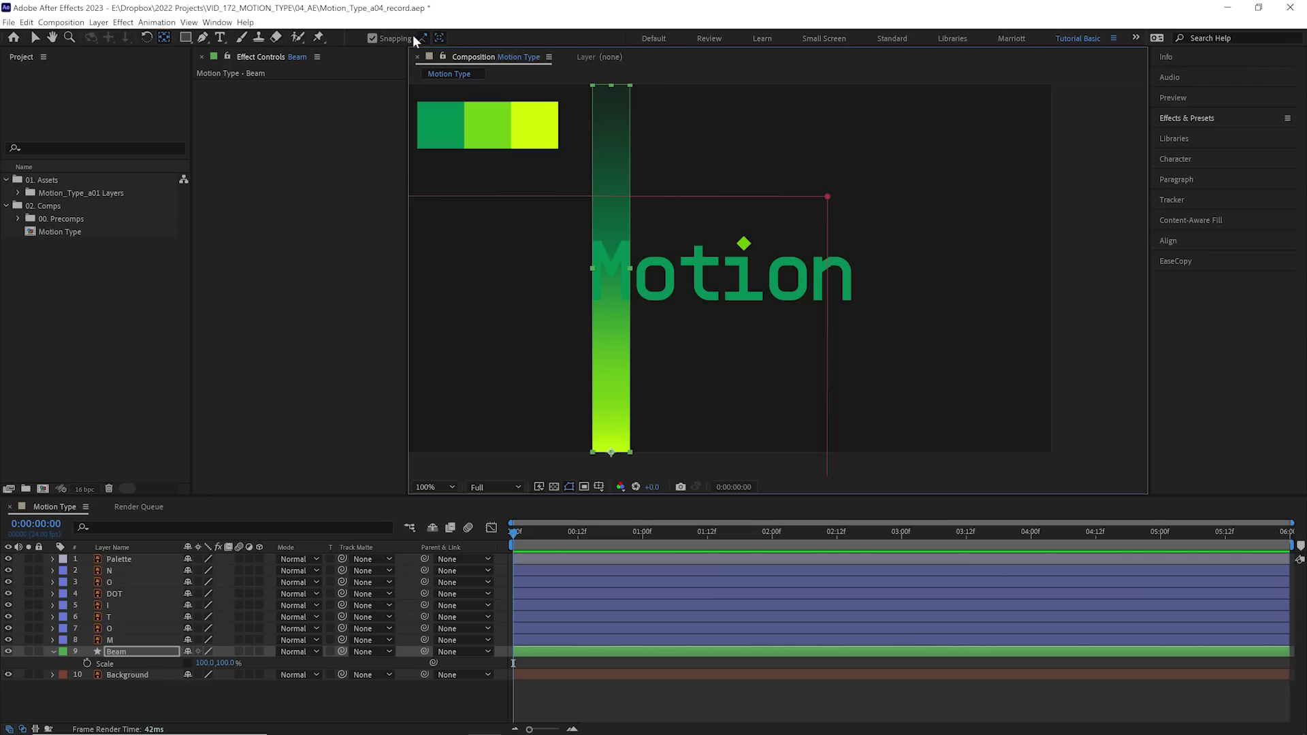
Keyframe the Beam's Scale at 100% at 0:00:01:12 and its vertical scale at 0% on the first frame, and preview the growth.
{"action": "left_click_drag", "start_coordinate": [513, 531], "coordinate": [707, 540]}
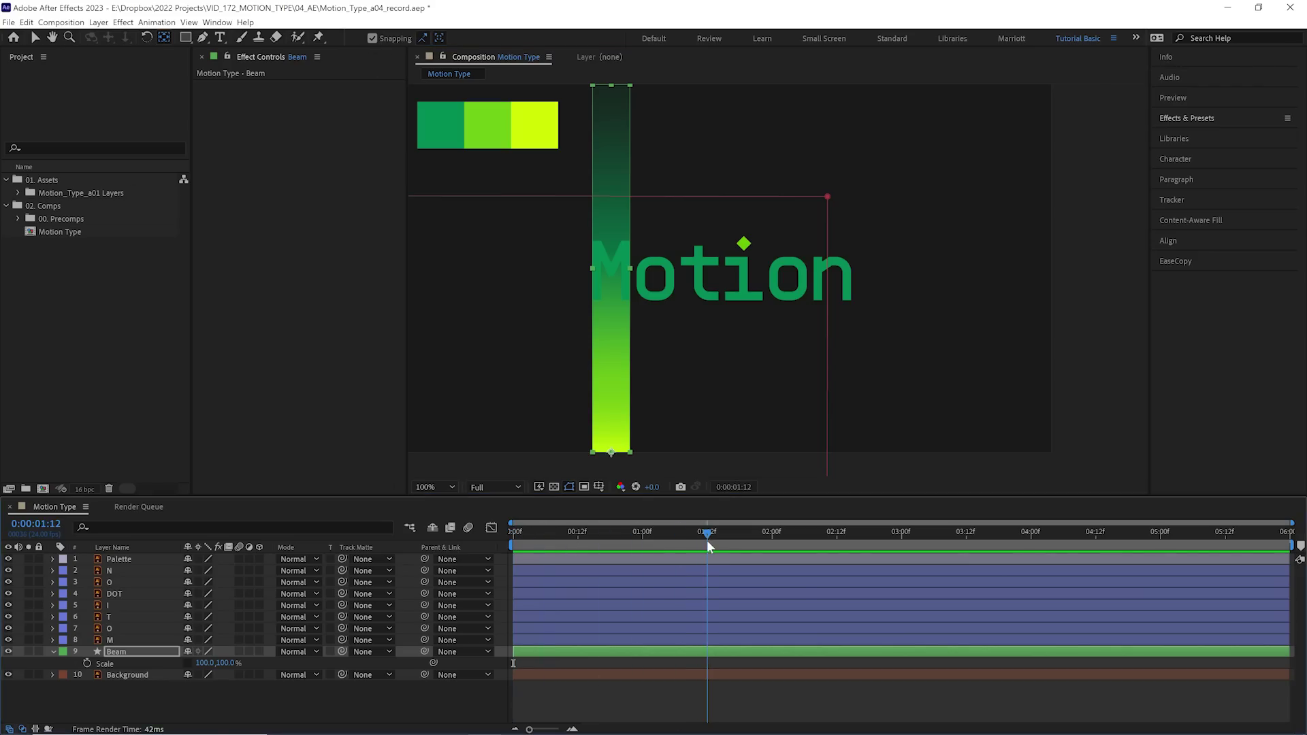
{"action": "left_click", "coordinate": [88, 663]}
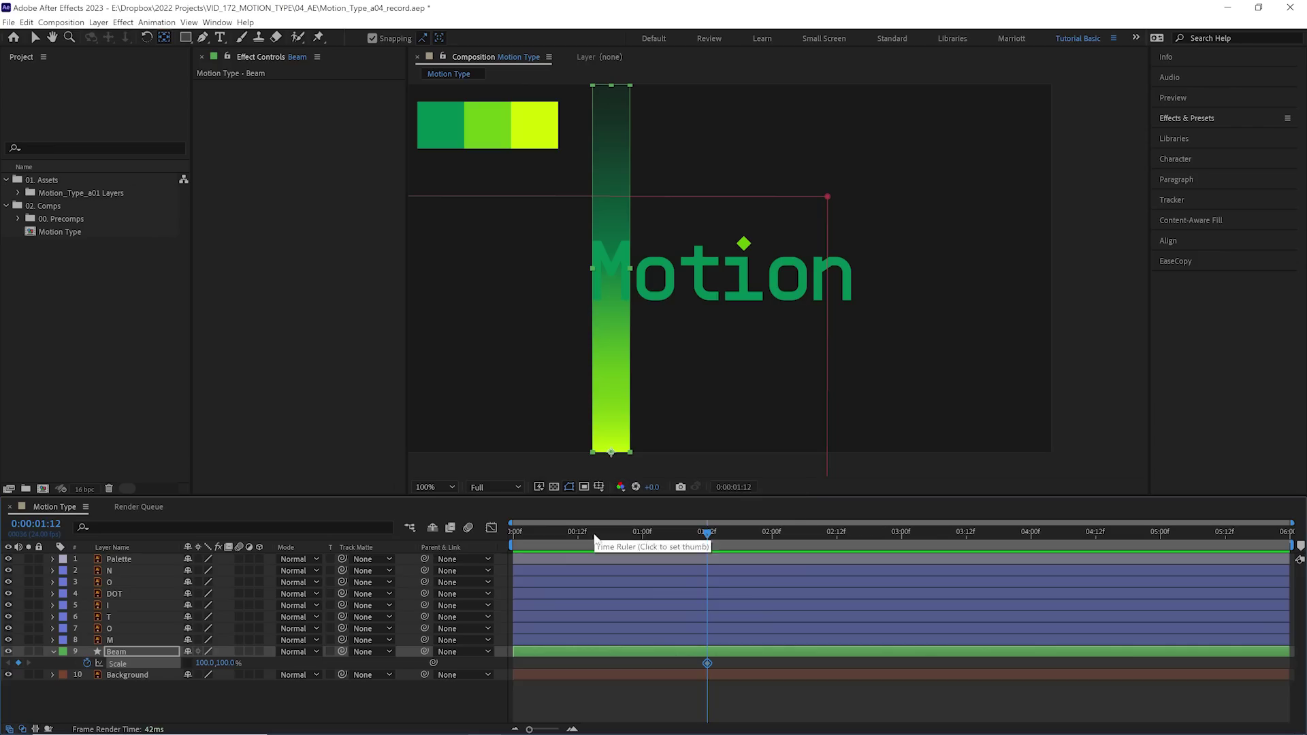
{"action": "key", "text": "Home"}
{"action": "left_click_drag", "start_coordinate": [230, 664], "coordinate": [177, 664]}
{"action": "key", "text": "space"}
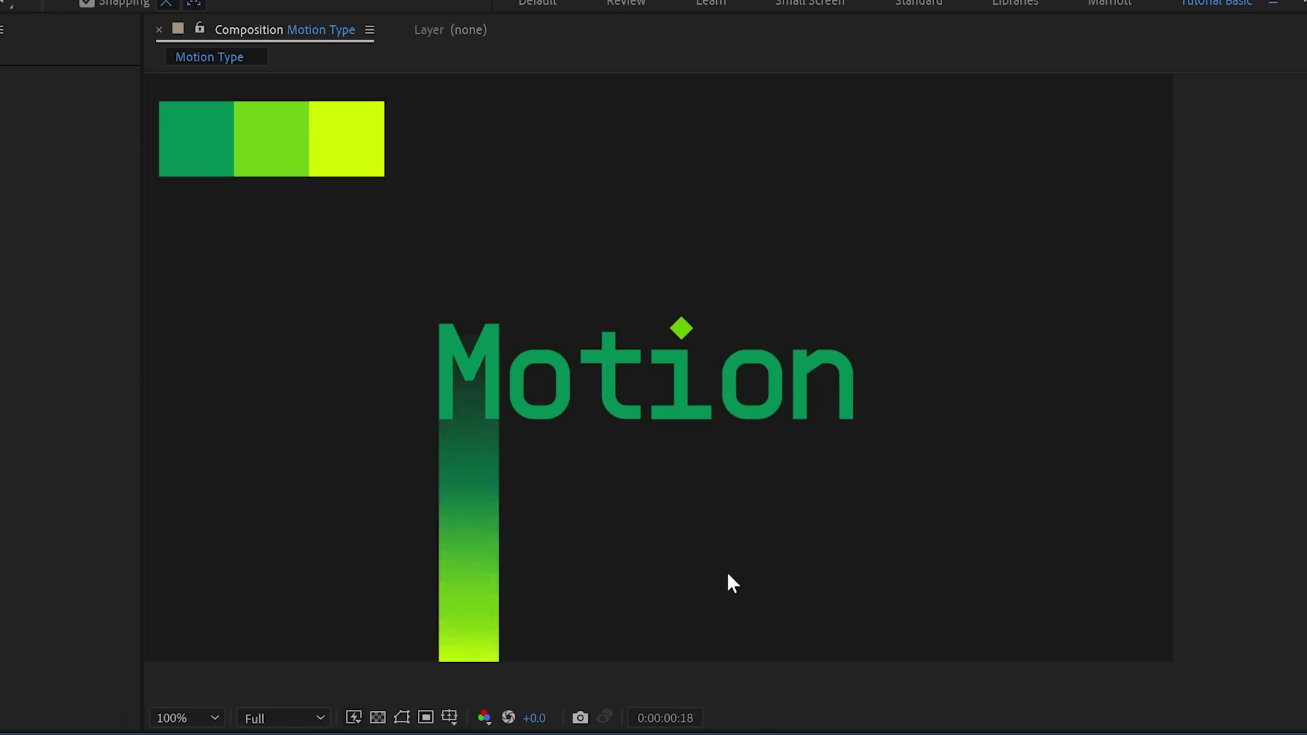
{"action": "key", "text": "space"}
{"action": "key", "text": "space"}
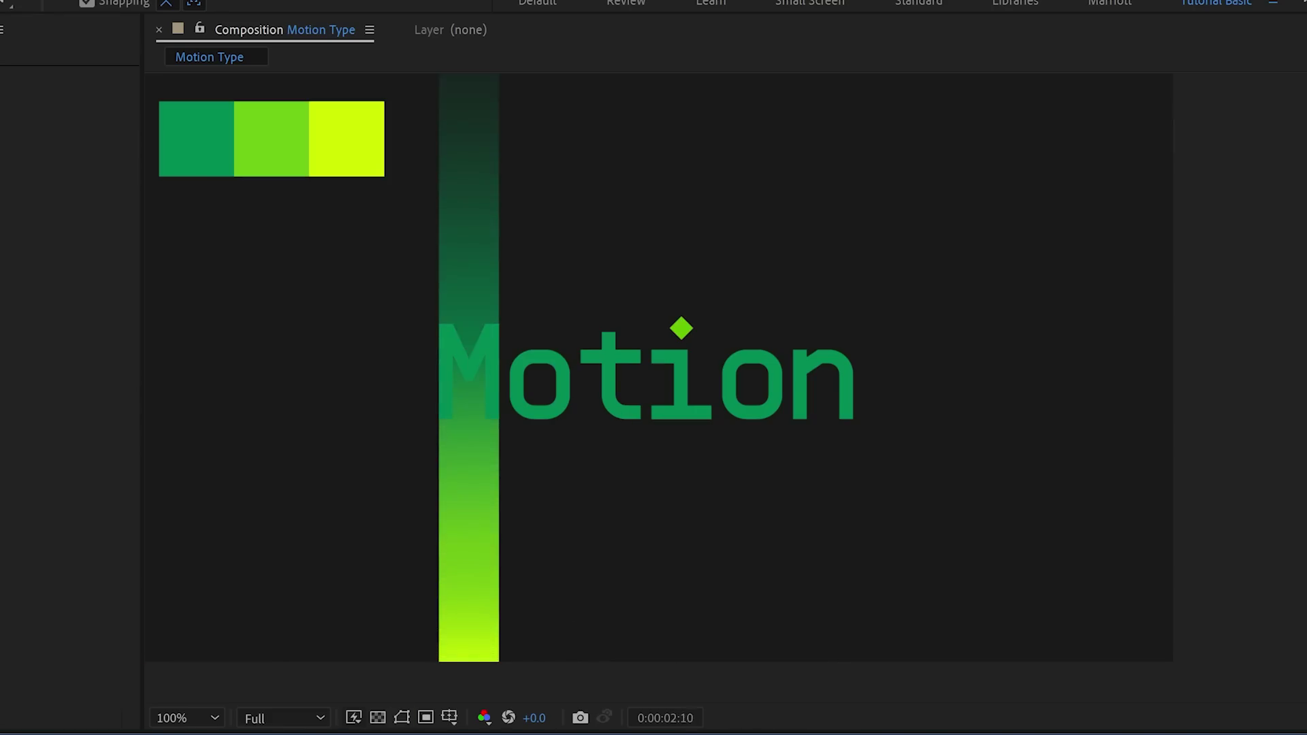
Apply Easy Ease to both Scale keyframes, reshape the vertical scale's value curve to rise steeply from the first keyframe, and preview it.
{"action": "left_click_drag", "start_coordinate": [760, 667], "coordinate": [488, 661]}
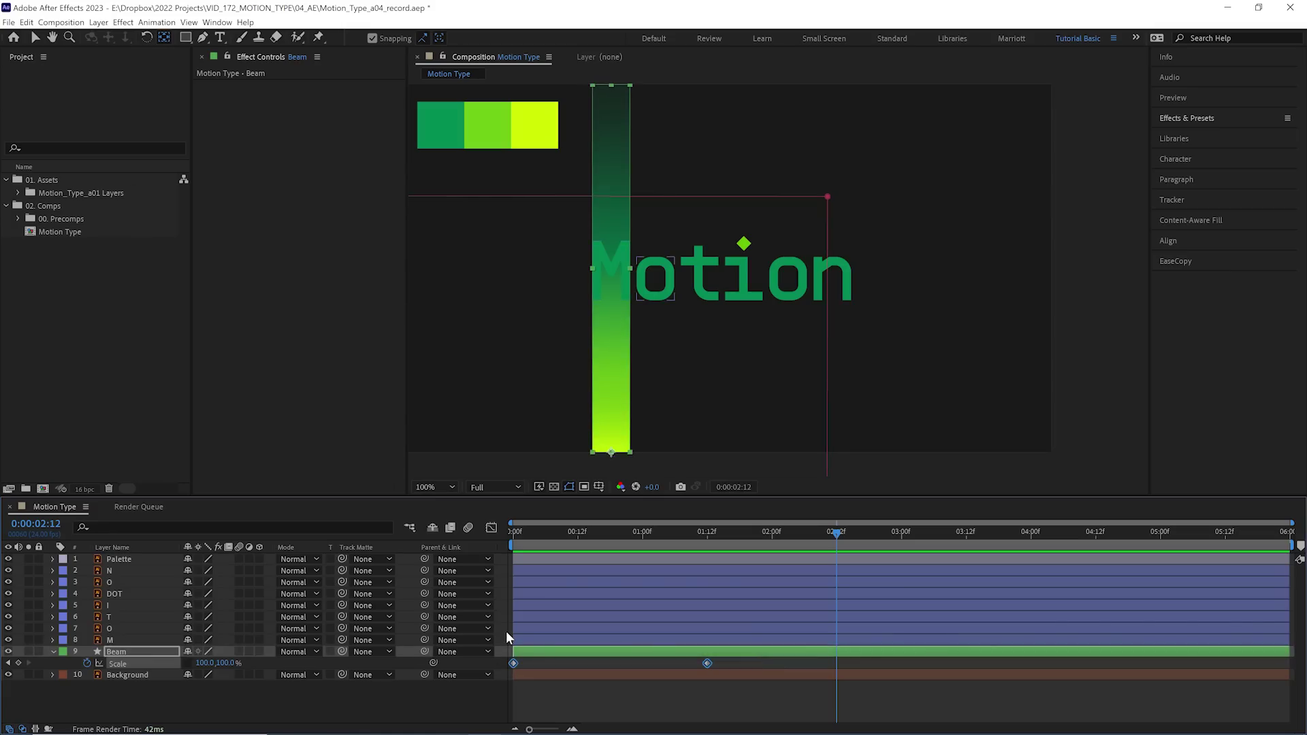
{"action": "key", "text": "F9"}
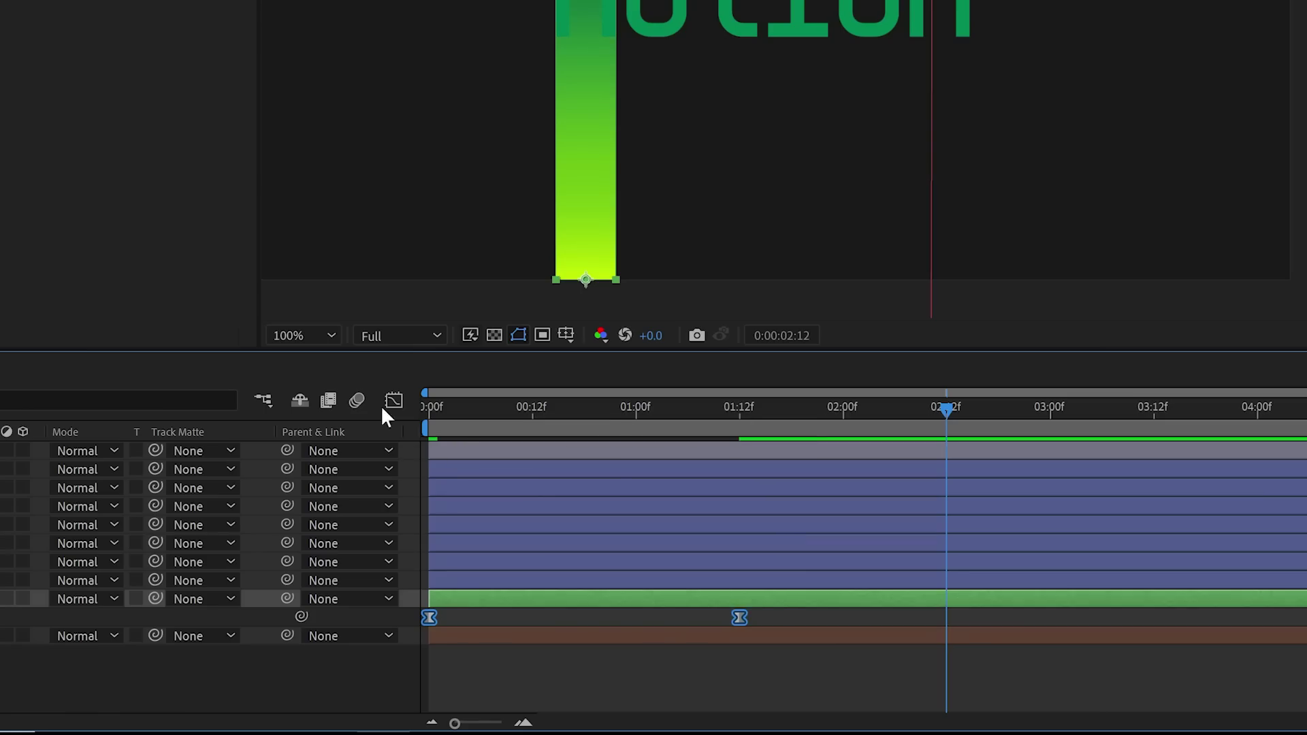
{"action": "left_click", "coordinate": [491, 528]}
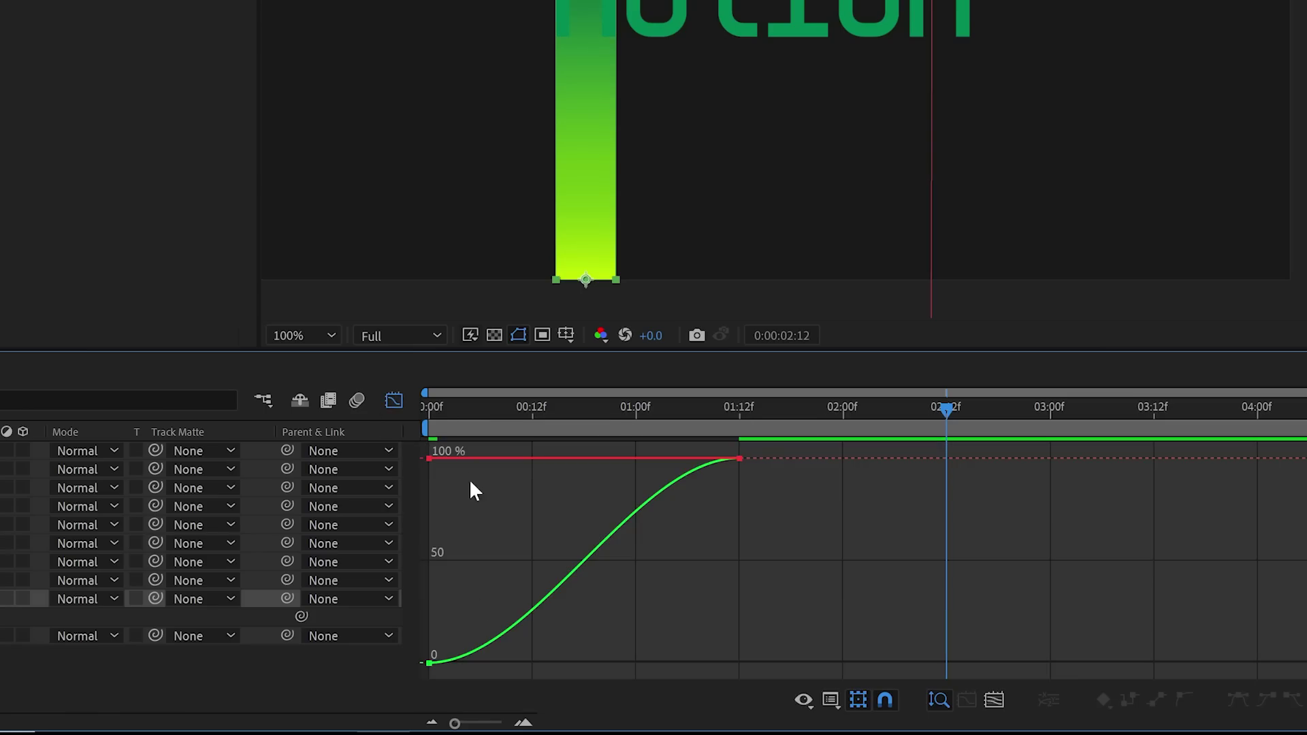
{"action": "left_click", "coordinate": [443, 661]}
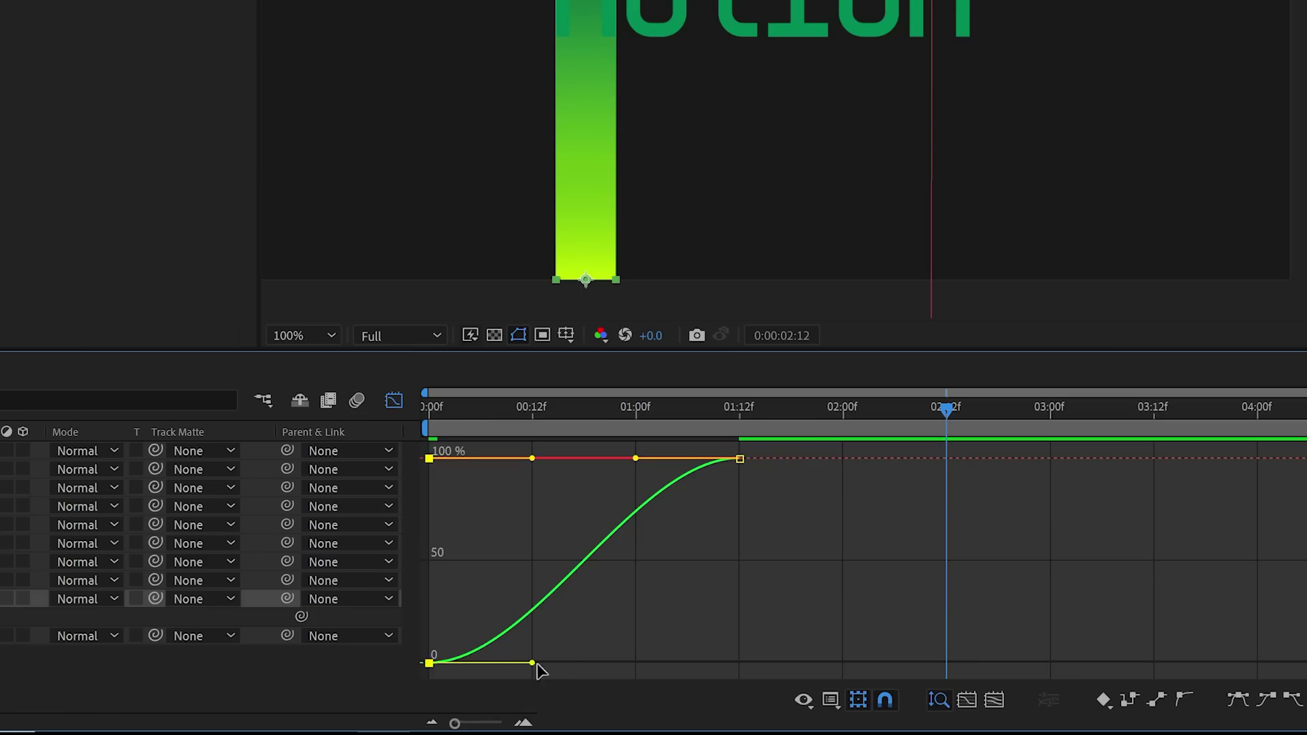
{"action": "left_click_drag", "start_coordinate": [531, 660], "coordinate": [429, 463]}
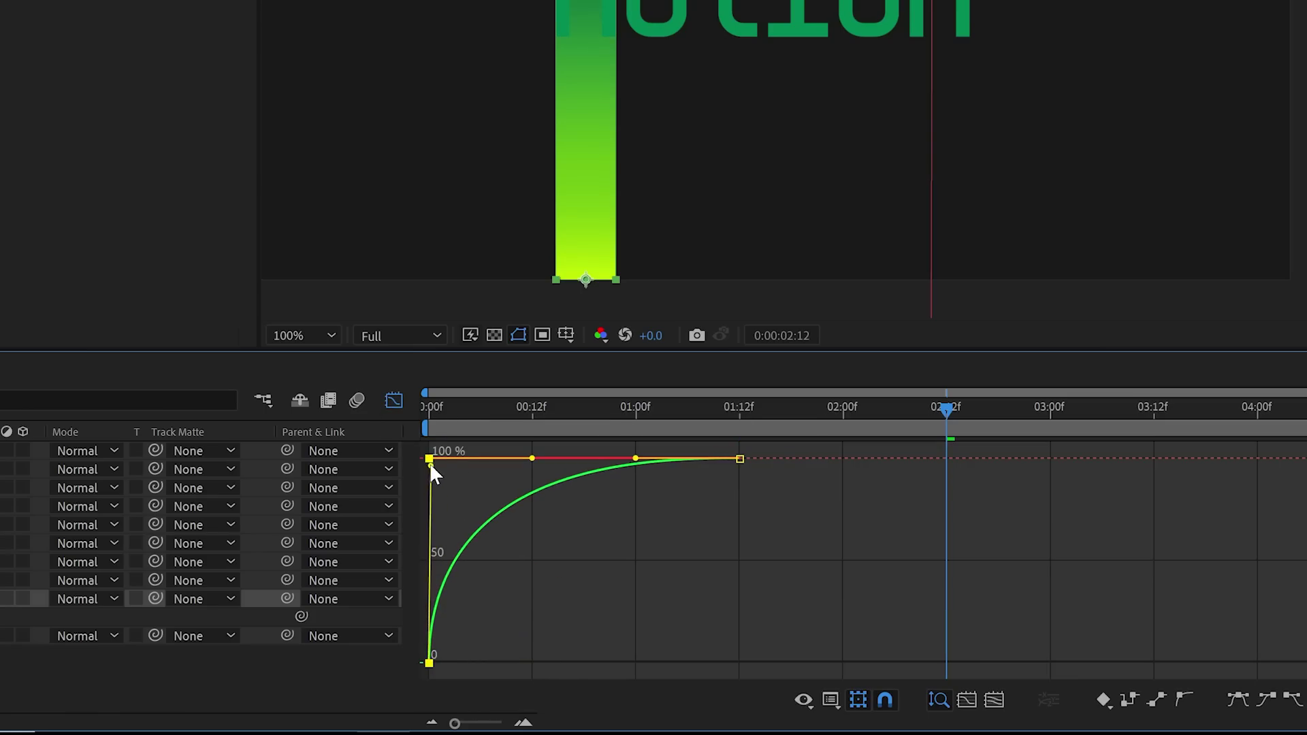
{"action": "key", "text": "Home"}
{"action": "key", "text": "space"}
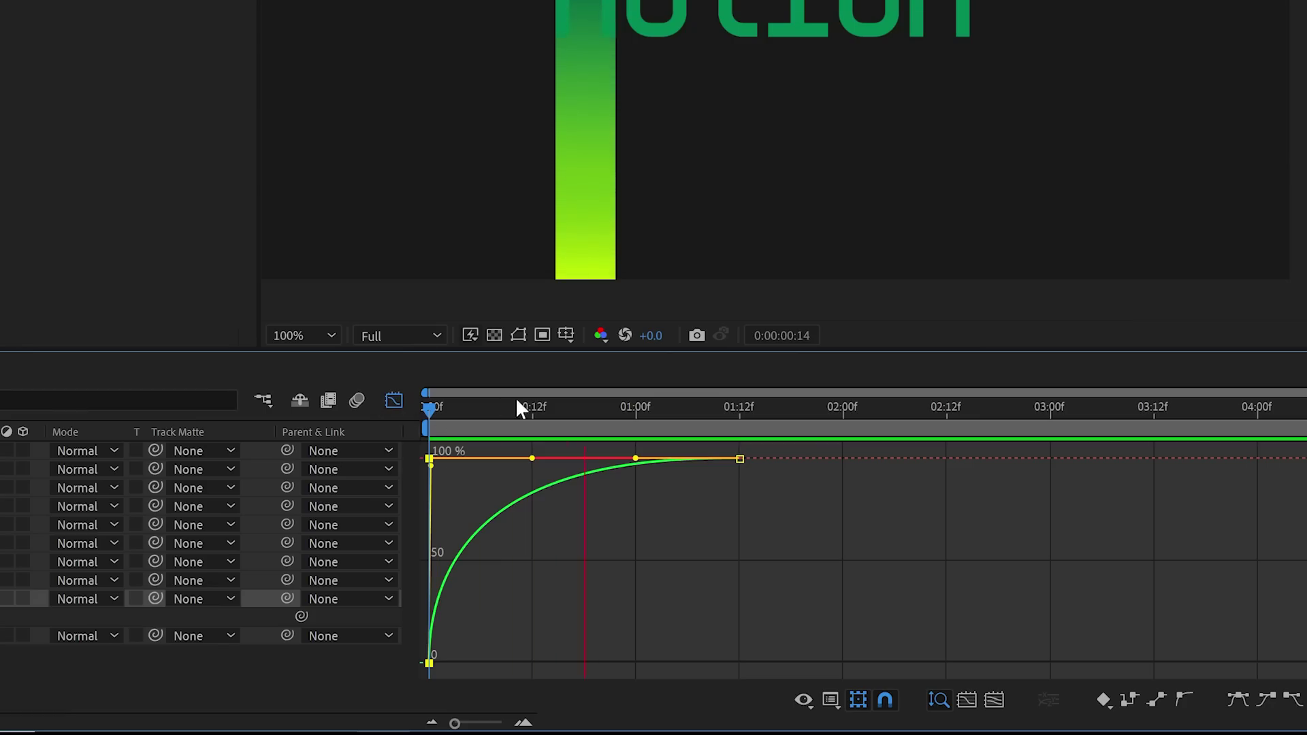
{"action": "key", "text": "space"}
{"action": "key", "text": "space"}
{"action": "key", "text": "space"}
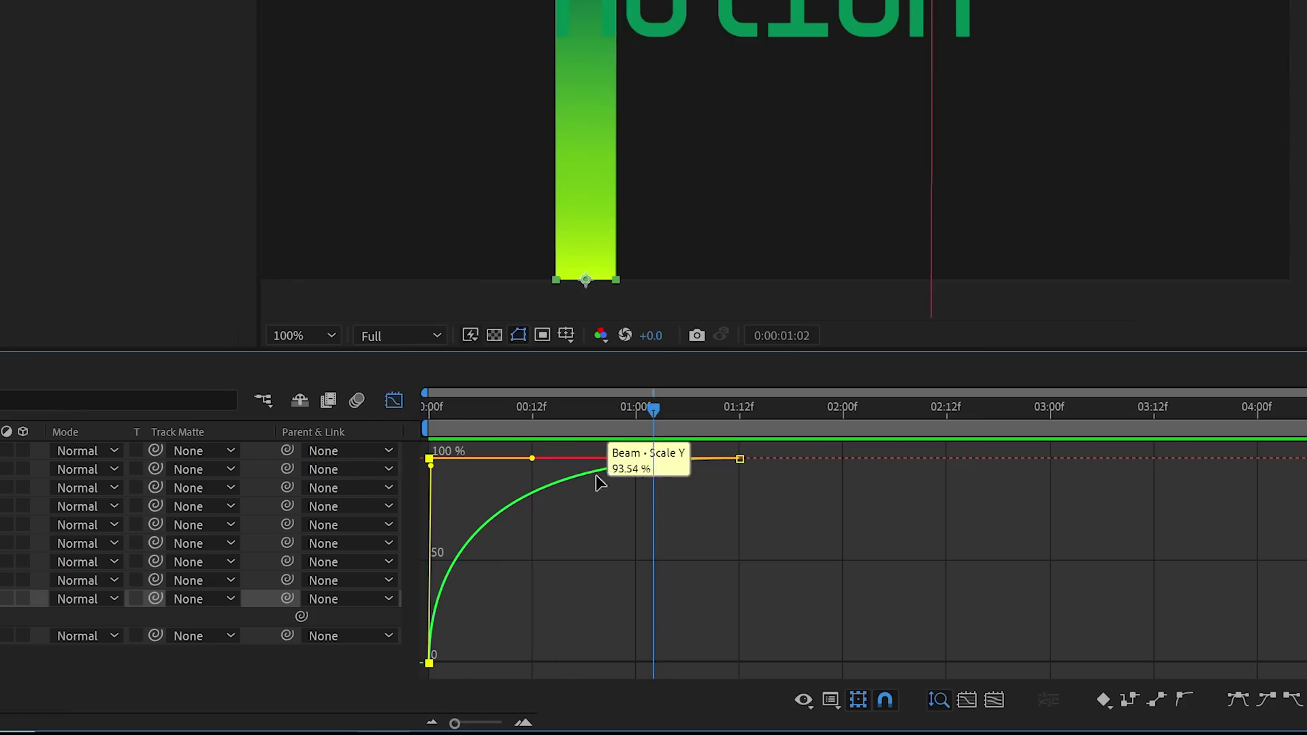
Extend the end keyframe's ease of the Beam's vertical scale toward the first keyframe, preview it, and leave the Graph Editor.
{"action": "left_click_drag", "start_coordinate": [635, 459], "coordinate": [456, 472]}
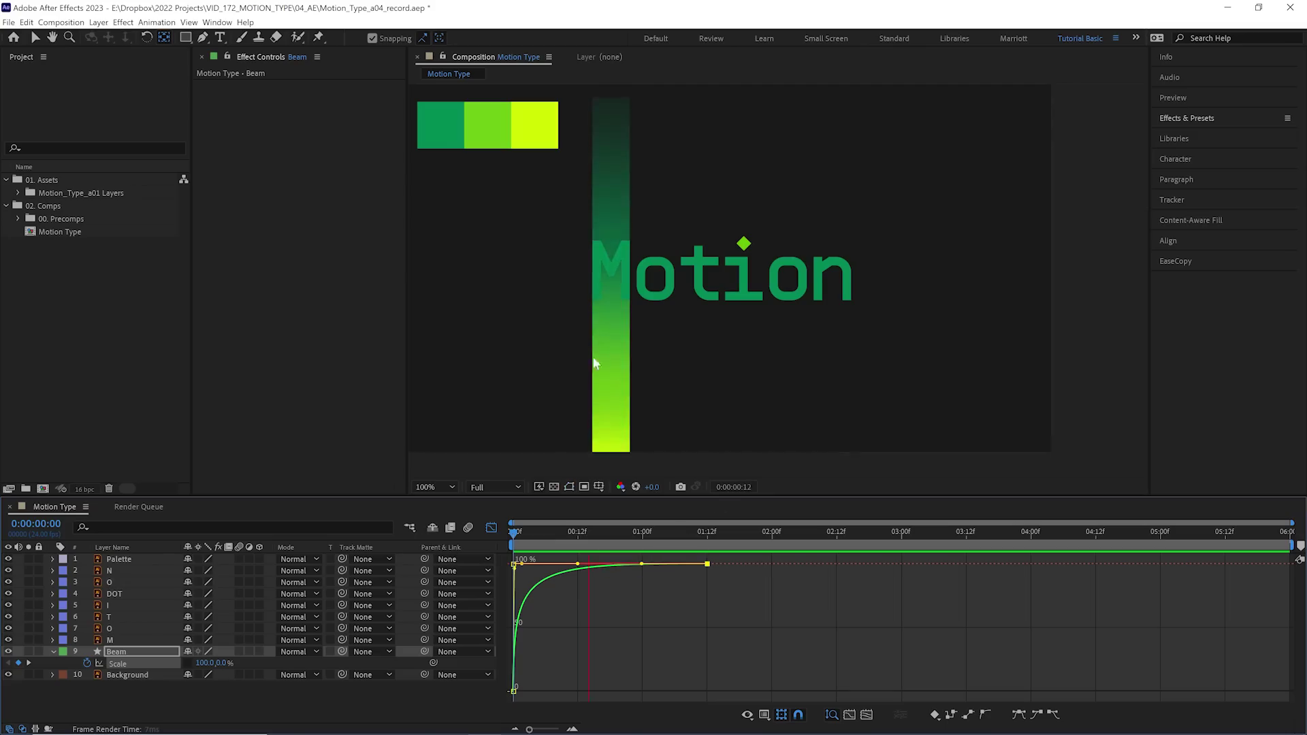
{"action": "key", "text": "space"}
{"action": "left_click", "coordinate": [491, 528]}
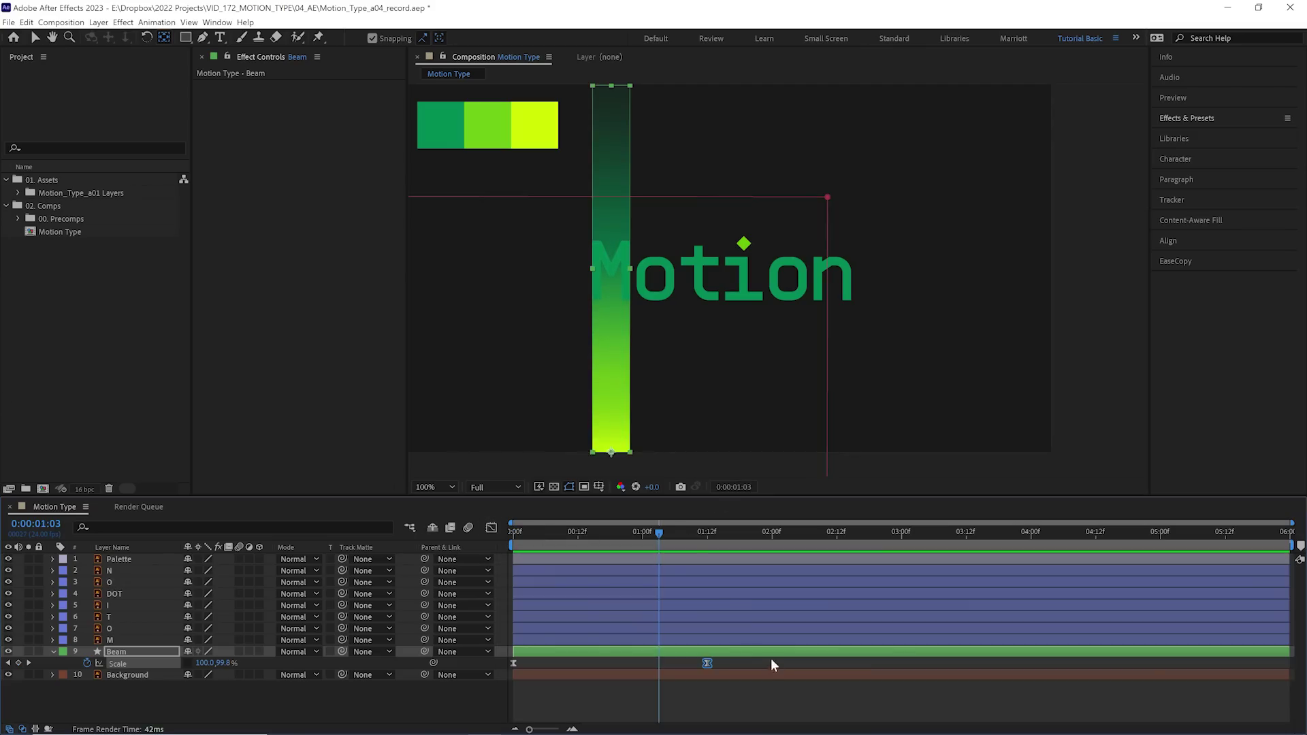
Try moving the Beam layer's mask down over the beam, and undo the move.
{"action": "left_click", "coordinate": [746, 658]}
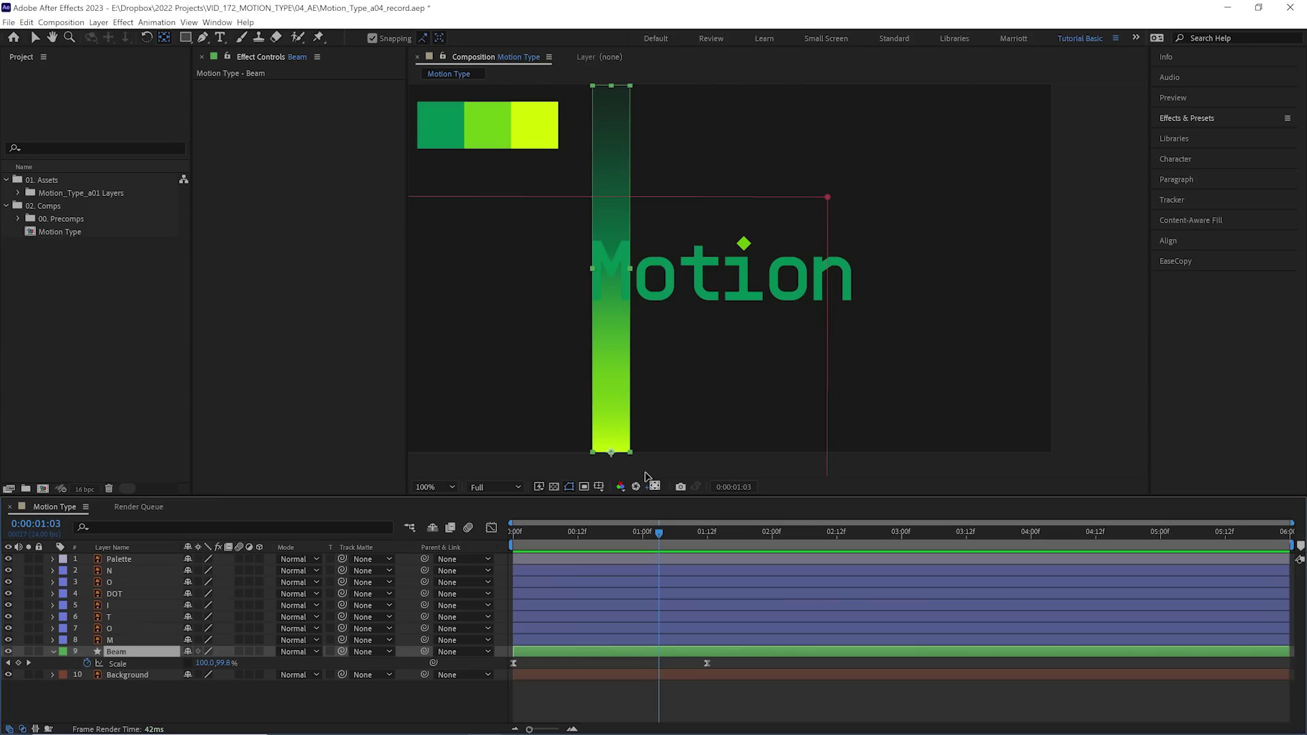
{"action": "key", "text": "v"}
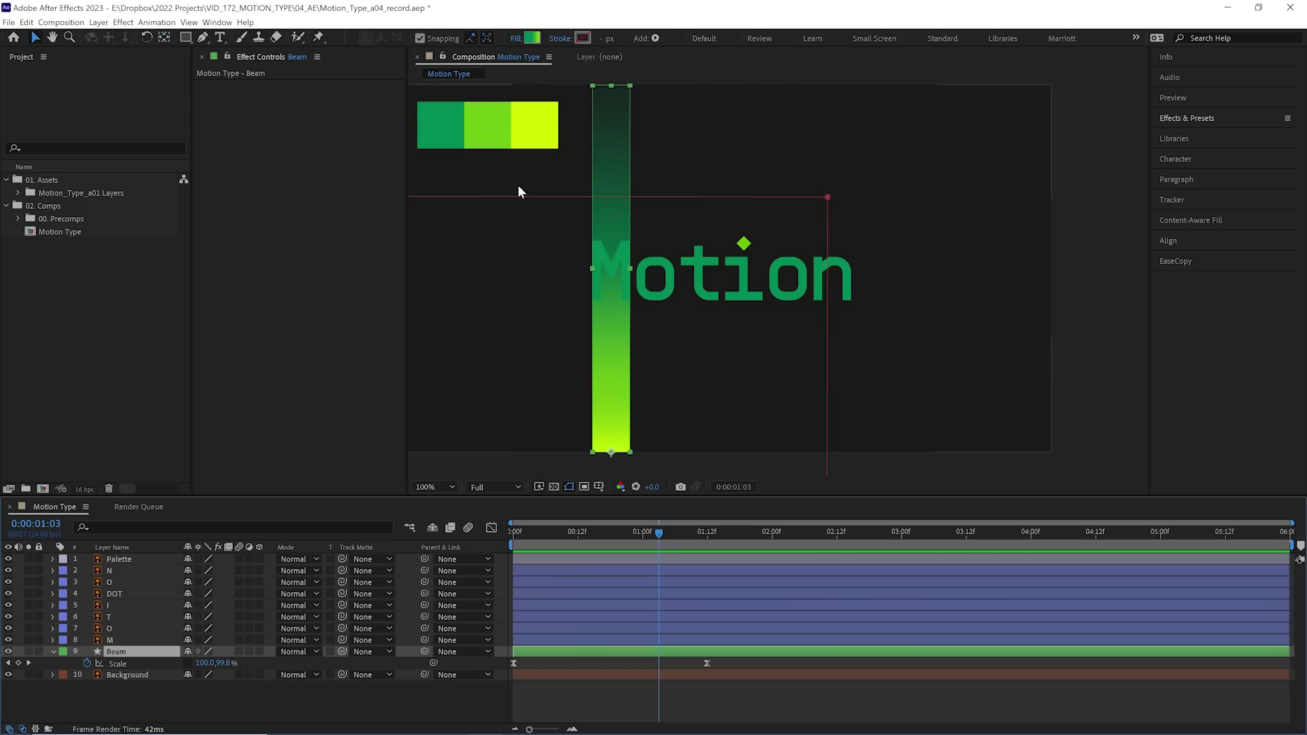
{"action": "double_click", "coordinate": [828, 198]}
{"action": "left_click_drag", "start_coordinate": [726, 233], "coordinate": [747, 506]}
{"action": "key", "text": "ctrl+z"}
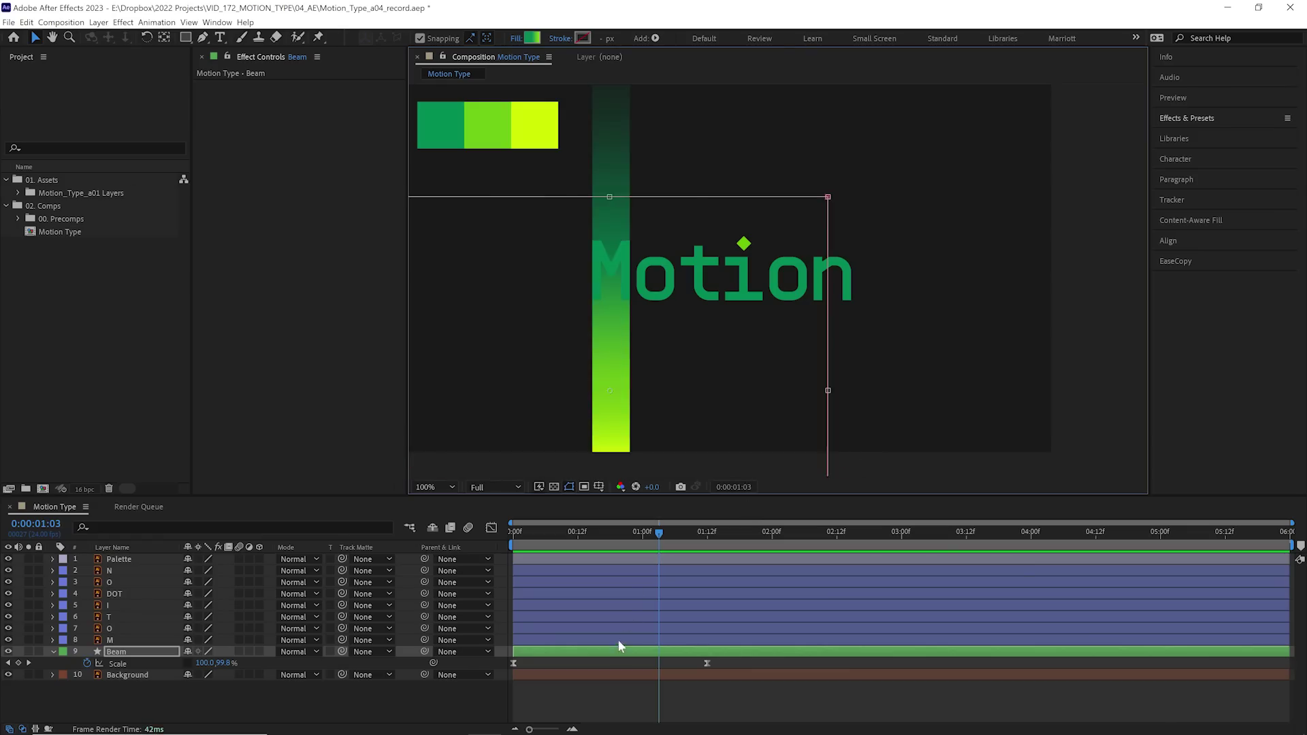
Try moving the whole Beam layer down below the word Motion, and undo the move.
{"action": "left_click", "coordinate": [615, 650]}
{"action": "left_click_drag", "start_coordinate": [620, 141], "coordinate": [610, 400]}
{"action": "key", "text": "ctrl+z"}
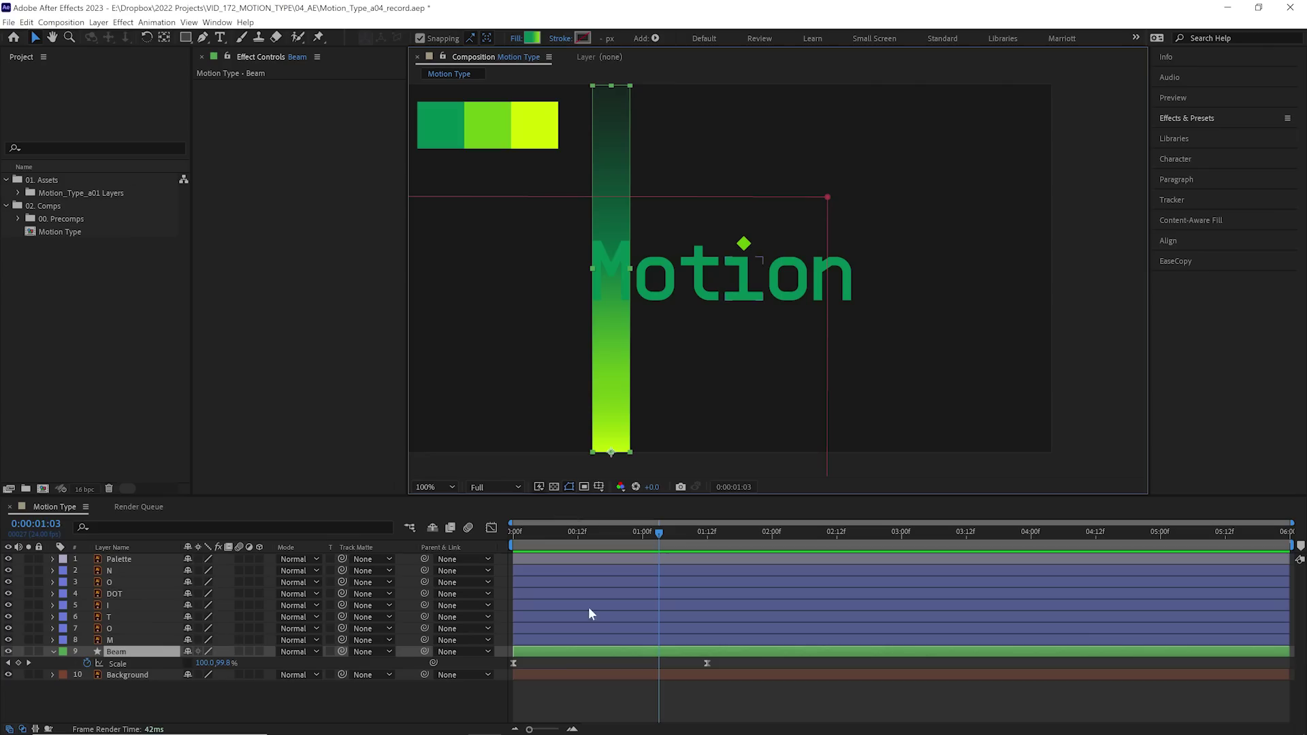
Add an Opacity keyframe of 100% to the Beam layer at 0:00:00:12.
{"action": "key", "text": "t"}
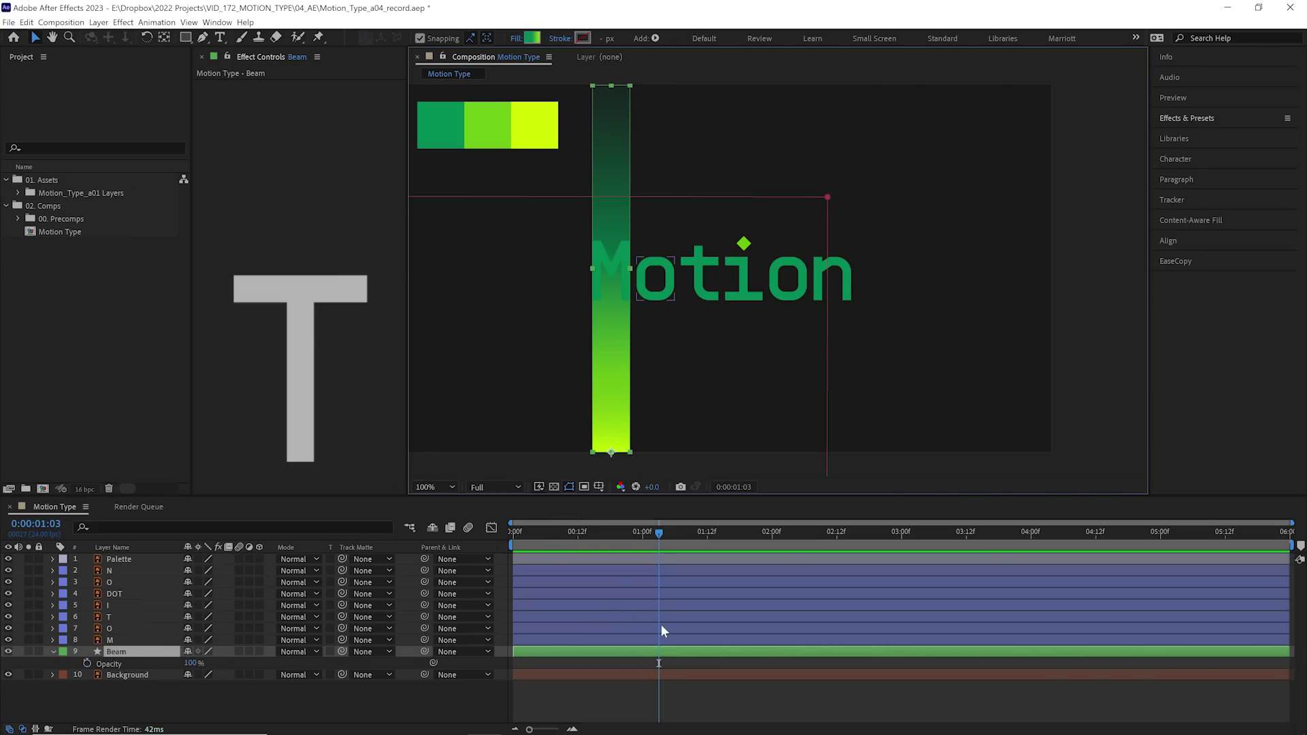
{"action": "left_click_drag", "start_coordinate": [545, 535], "coordinate": [580, 535]}
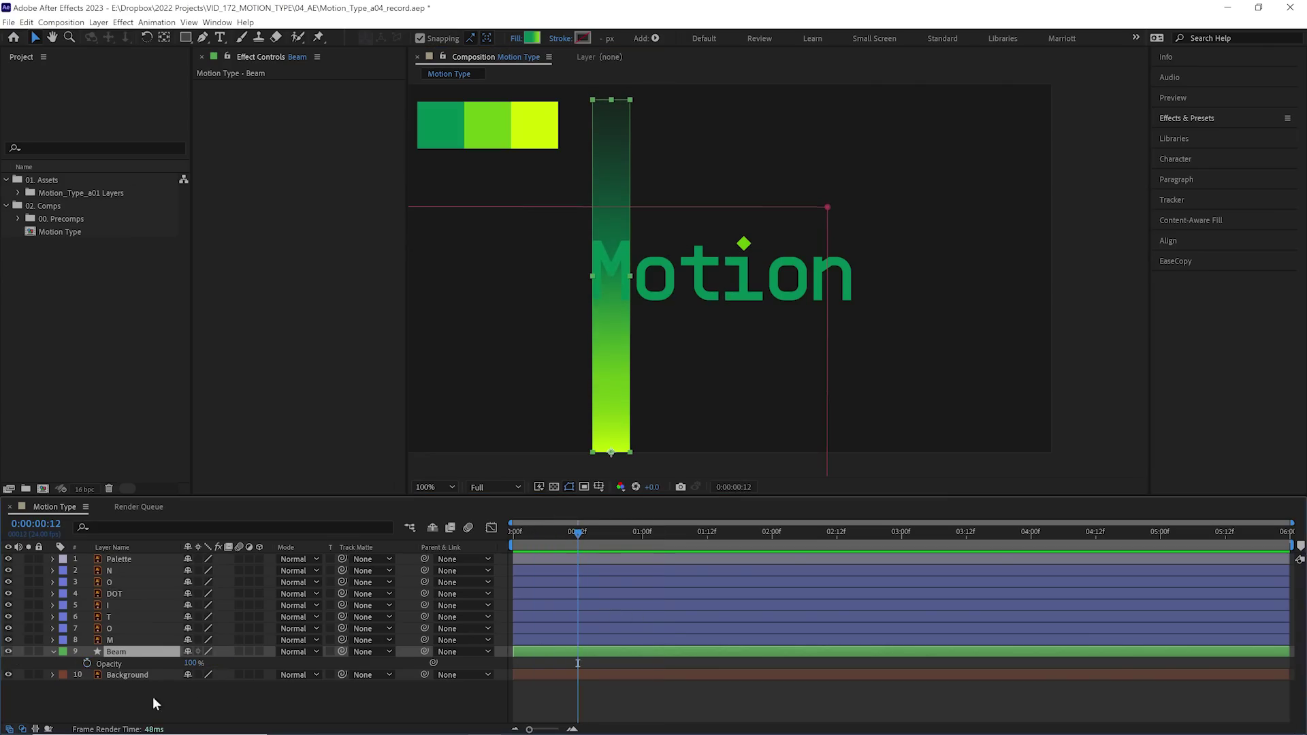
{"action": "left_click", "coordinate": [88, 663]}
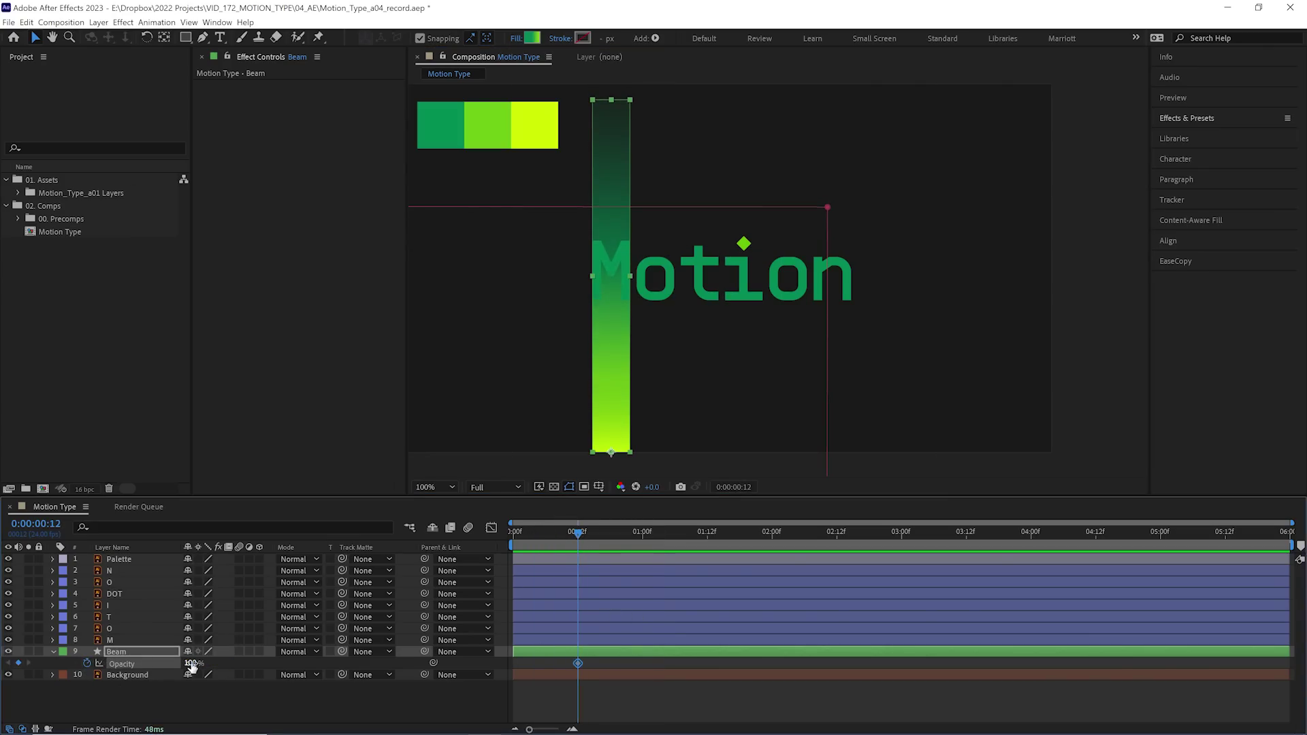
Show all of the Beam's keyframed properties, set its Opacity to 0% at 0:00:01:12, and scrub through the fade.
{"action": "key", "text": "u"}
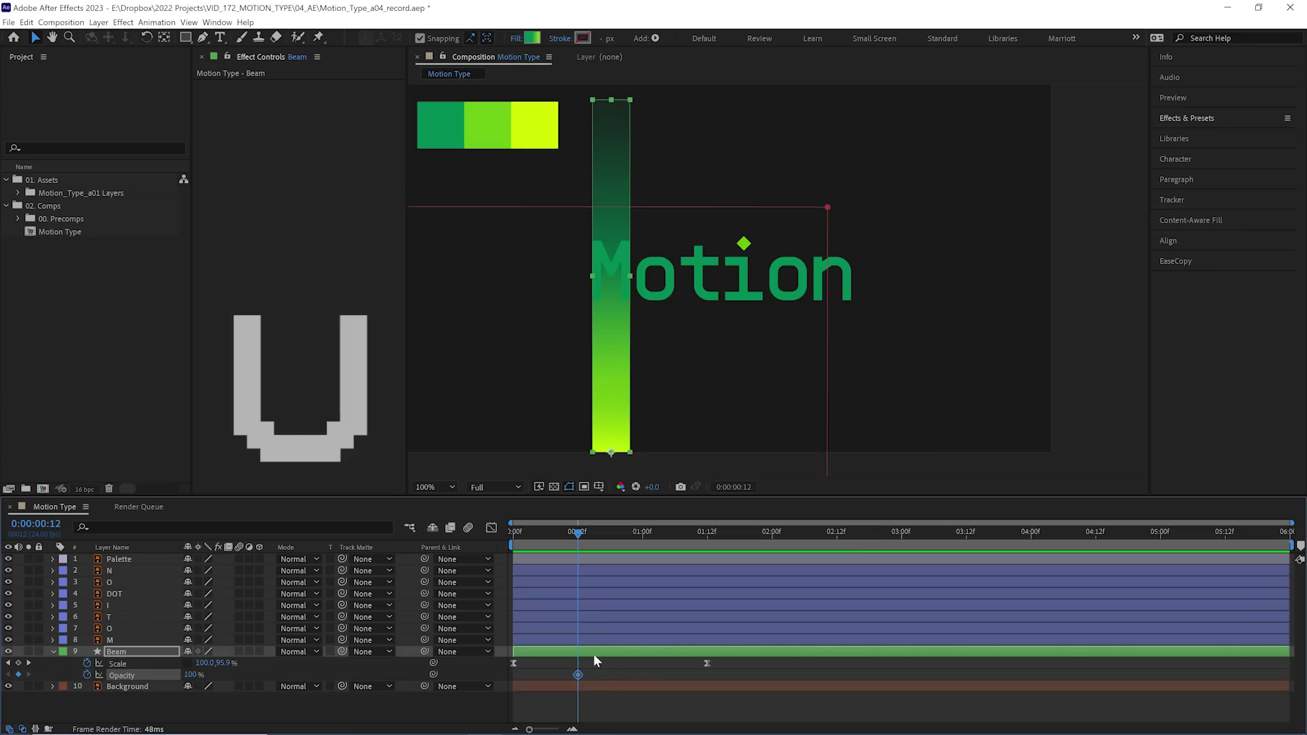
{"action": "left_click_drag", "start_coordinate": [576, 538], "coordinate": [708, 538]}
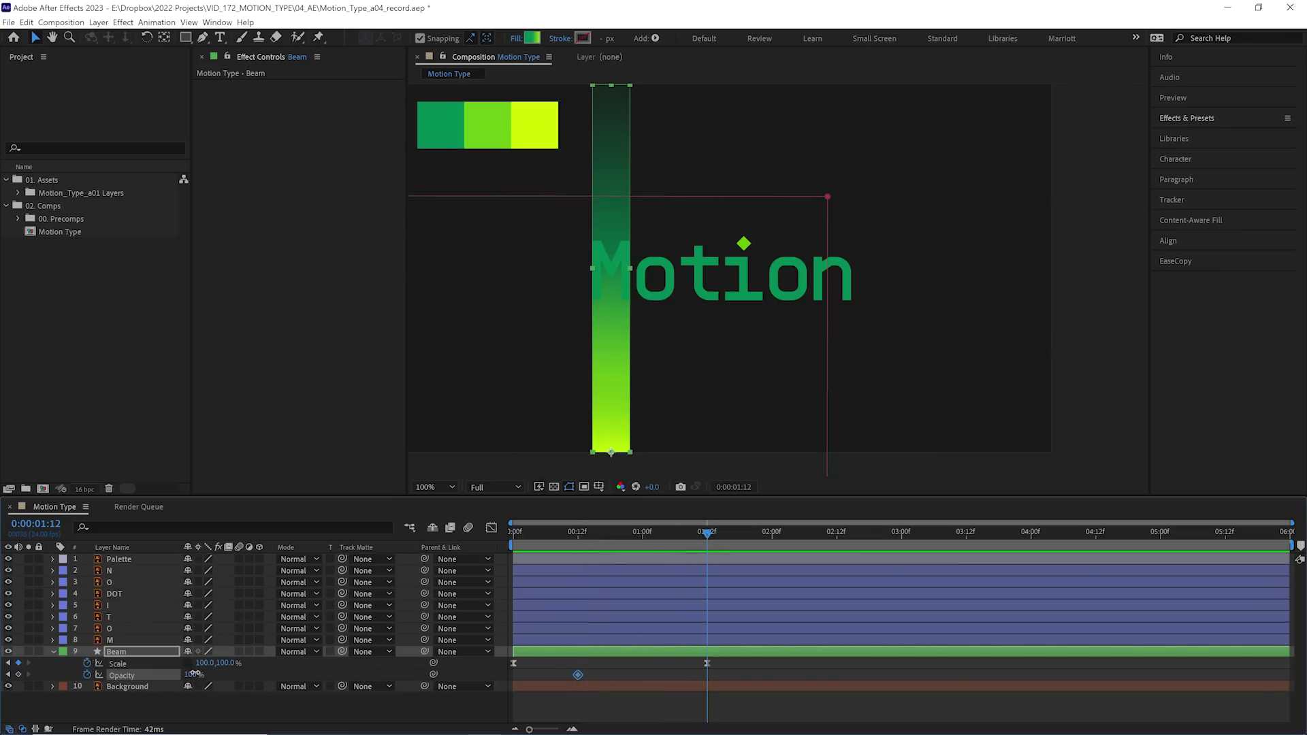
{"action": "left_click_drag", "start_coordinate": [195, 674], "coordinate": [127, 674]}
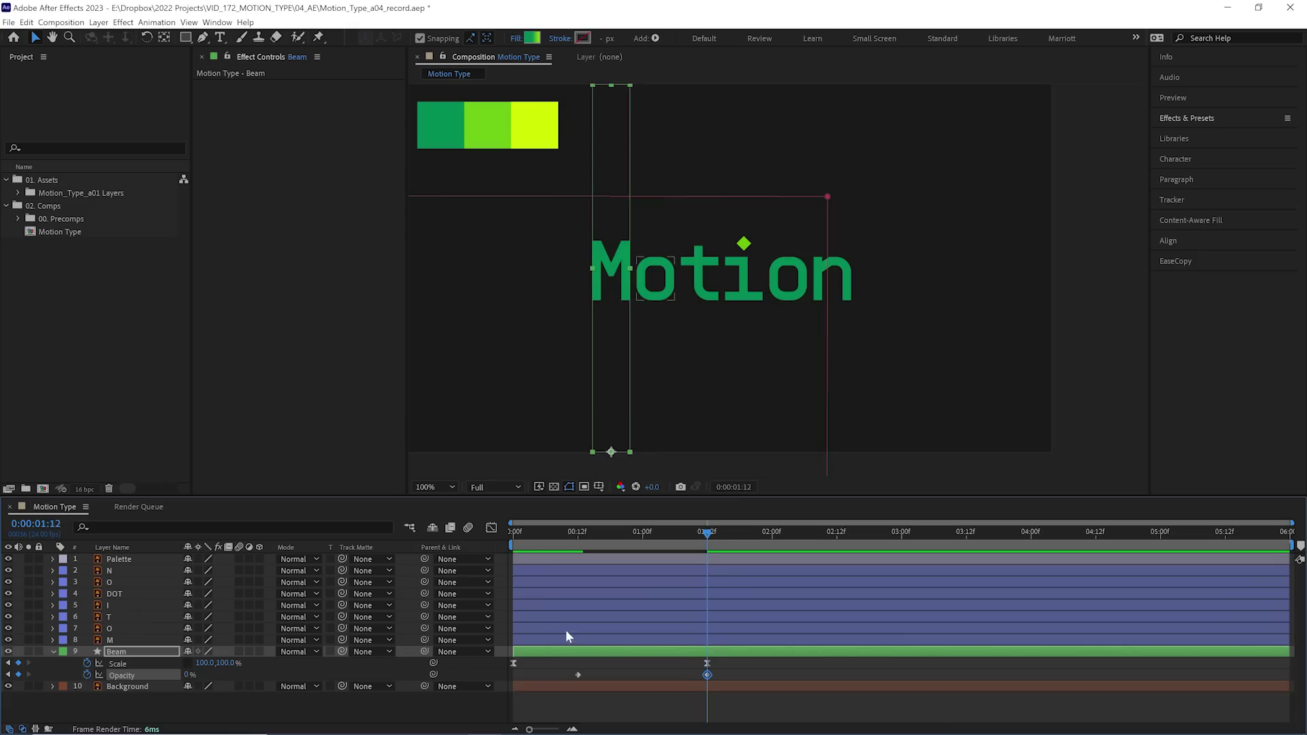
{"action": "left_click_drag", "start_coordinate": [517, 543], "coordinate": [556, 543]}
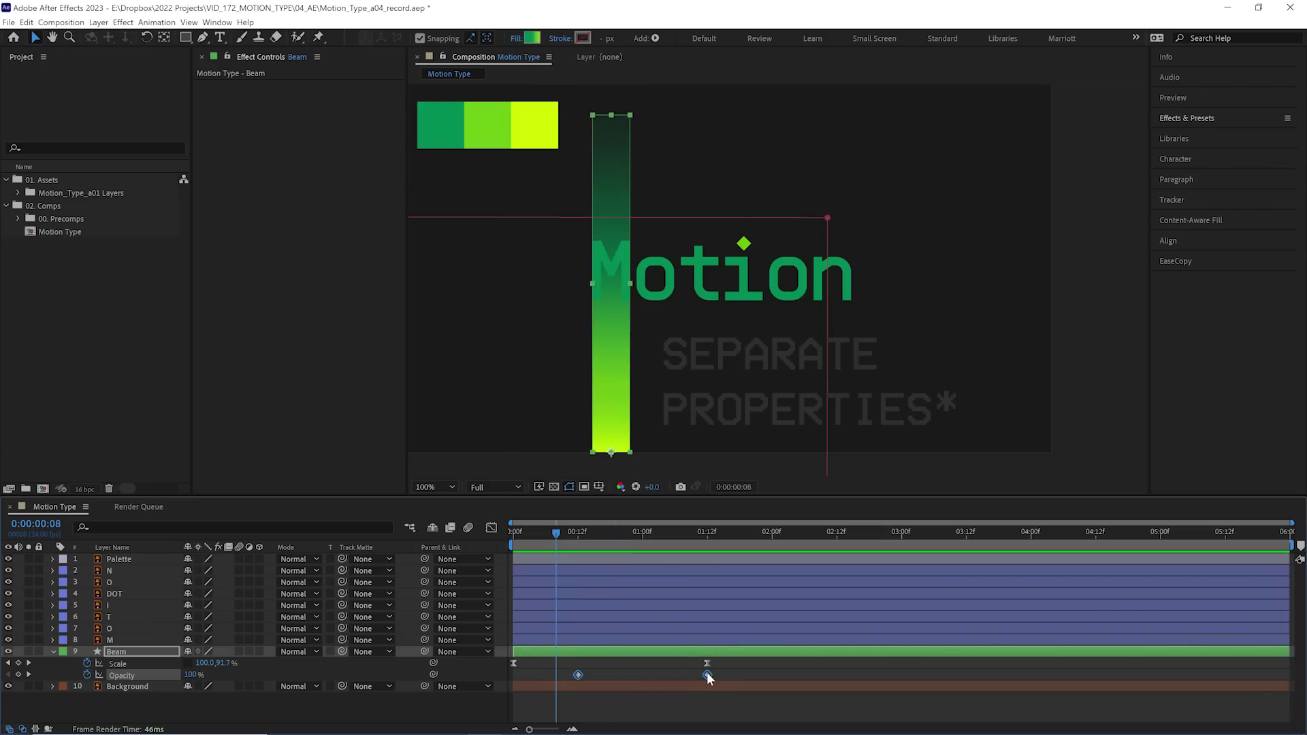
Try shifting the Beam's two Opacity keyframes later and earlier, previewing the fade, and return them to 0:00:00:12 and 0:00:01:12.
{"action": "left_click_drag", "start_coordinate": [708, 674], "coordinate": [810, 675]}
{"action": "left_click", "coordinate": [565, 537]}
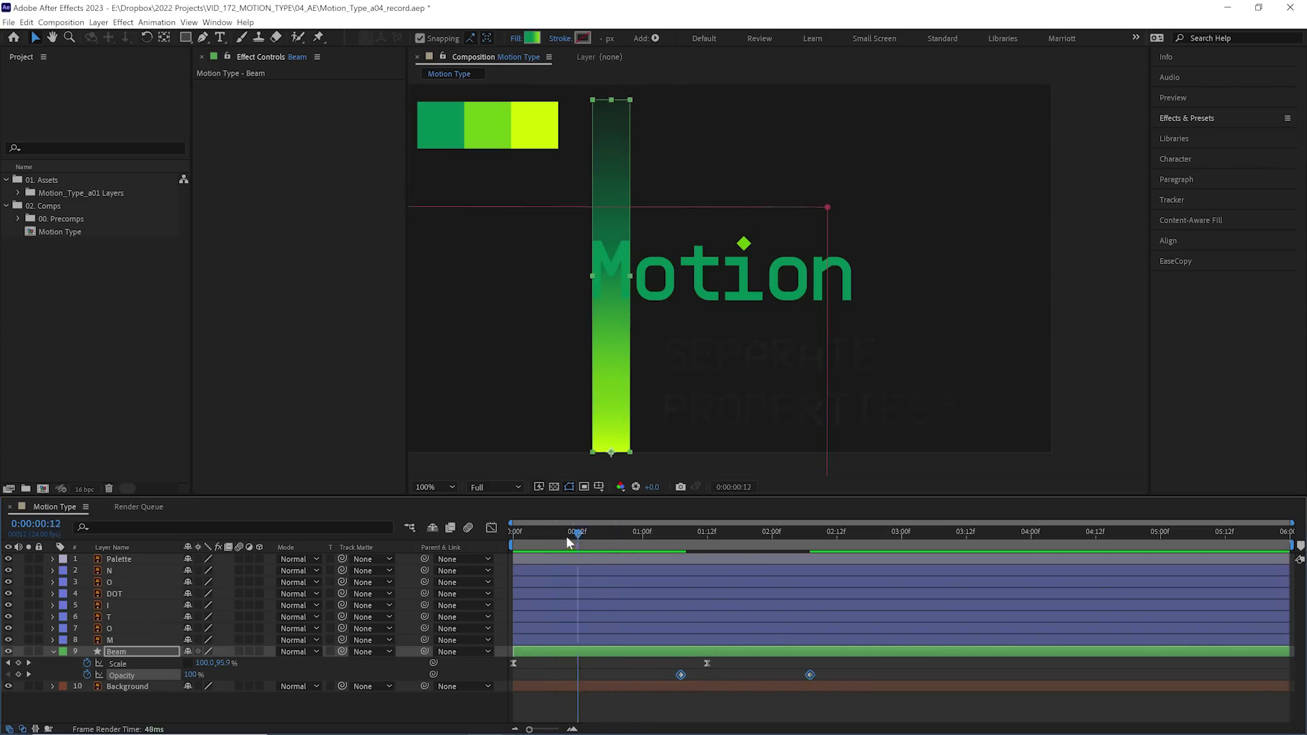
{"action": "left_click", "coordinate": [543, 310]}
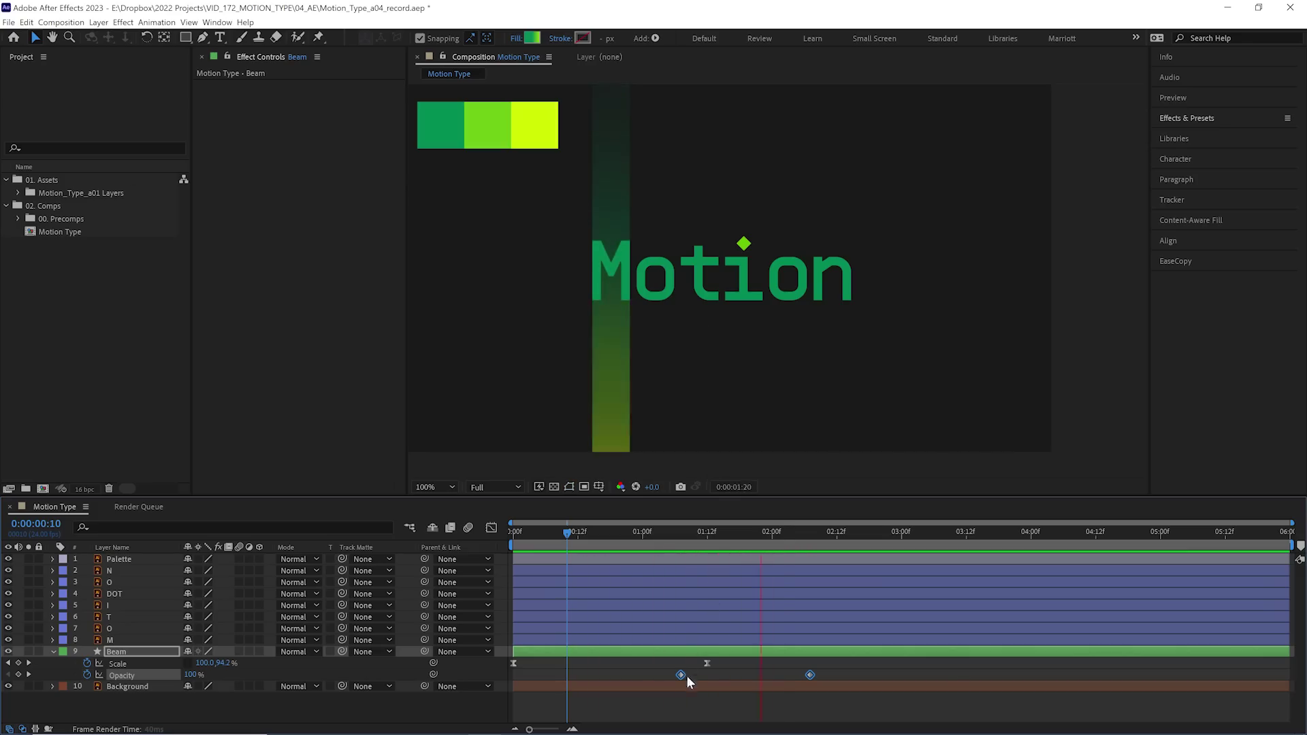
{"action": "key", "text": "space"}
{"action": "left_click_drag", "start_coordinate": [680, 675], "coordinate": [529, 674]}
{"action": "left_click", "coordinate": [521, 536]}
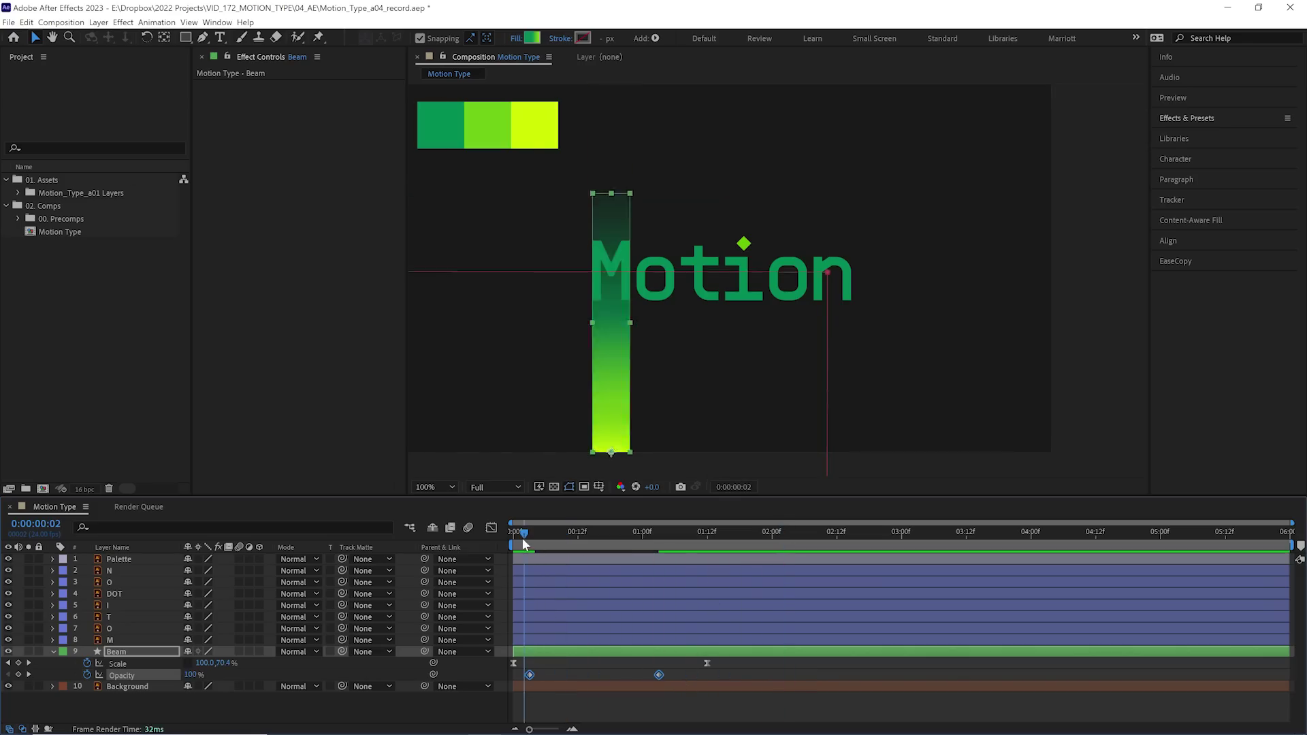
{"action": "left_click_drag", "start_coordinate": [659, 675], "coordinate": [561, 680]}
Apply Easy Ease to the Beam's Opacity keyframes, stretch the last keyframe's ease handle back to the first keyframe's time, and preview.
{"action": "key", "text": "F9"}
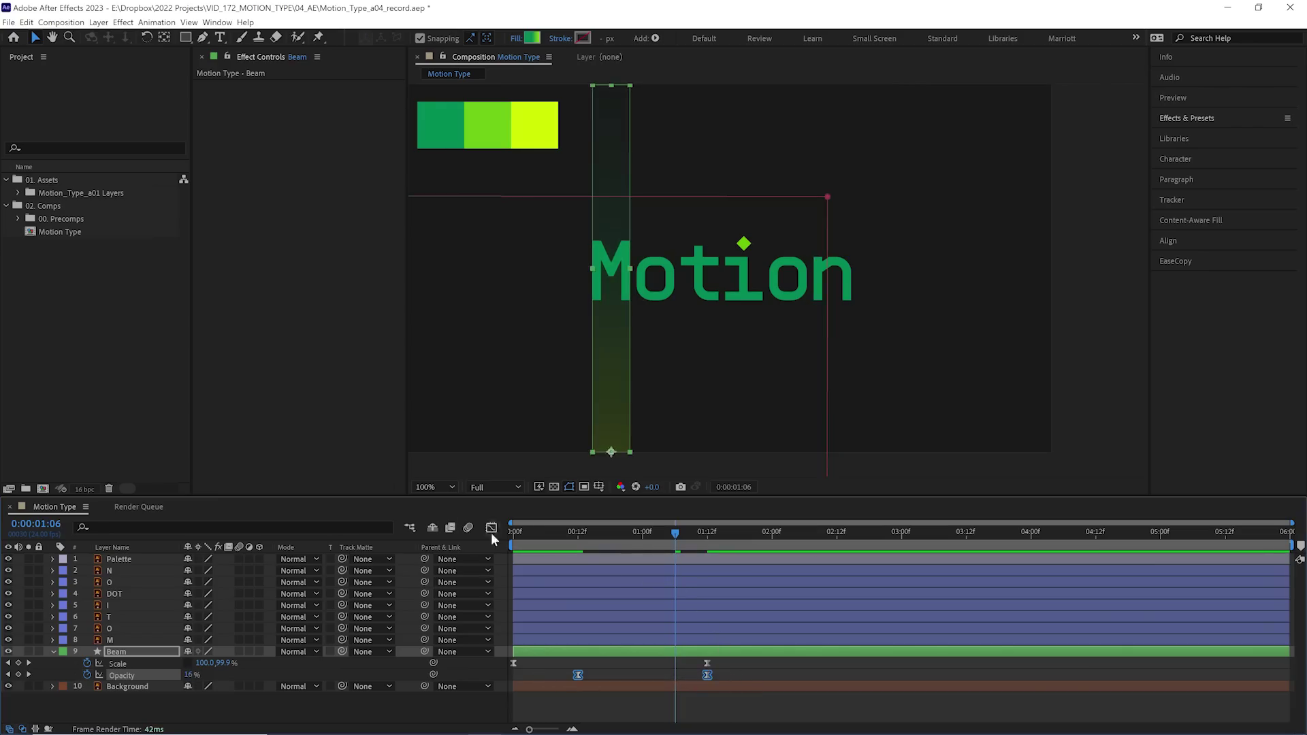
{"action": "left_click", "coordinate": [491, 529]}
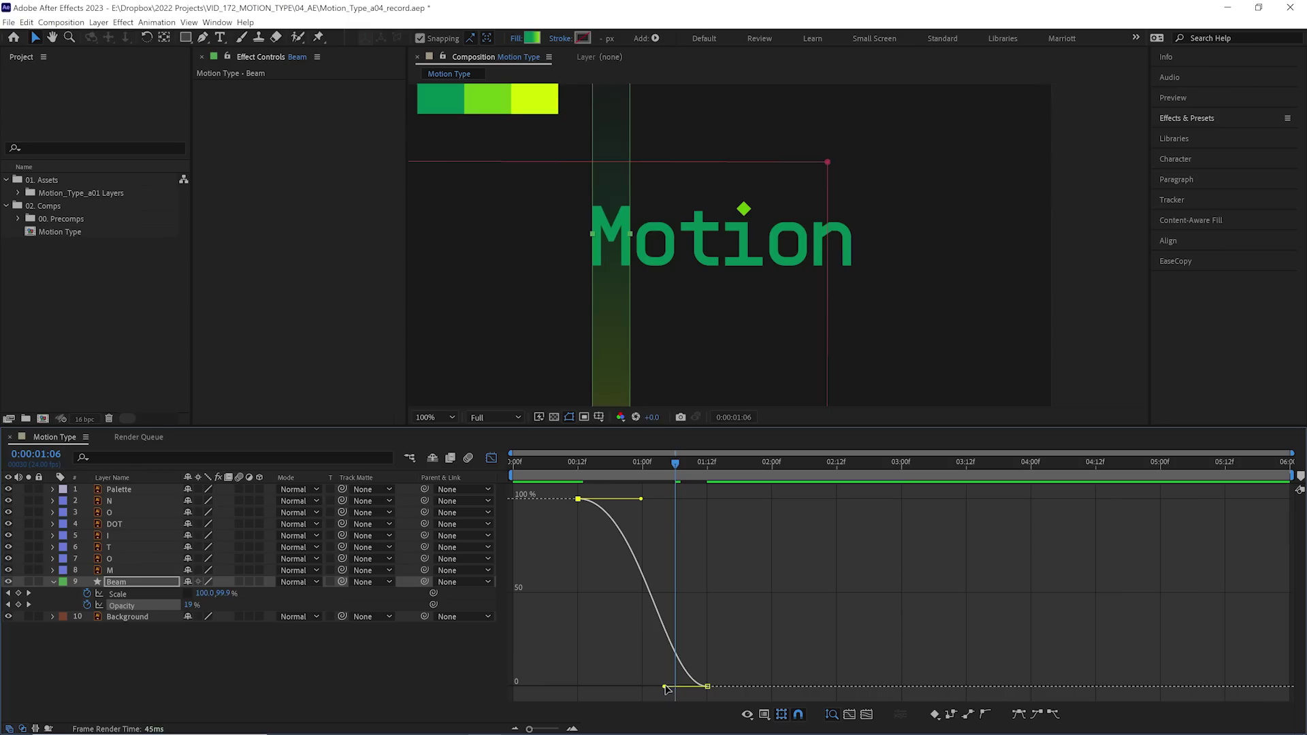
{"action": "left_click_drag", "start_coordinate": [665, 686], "coordinate": [574, 685]}
{"action": "left_click", "coordinate": [509, 460]}
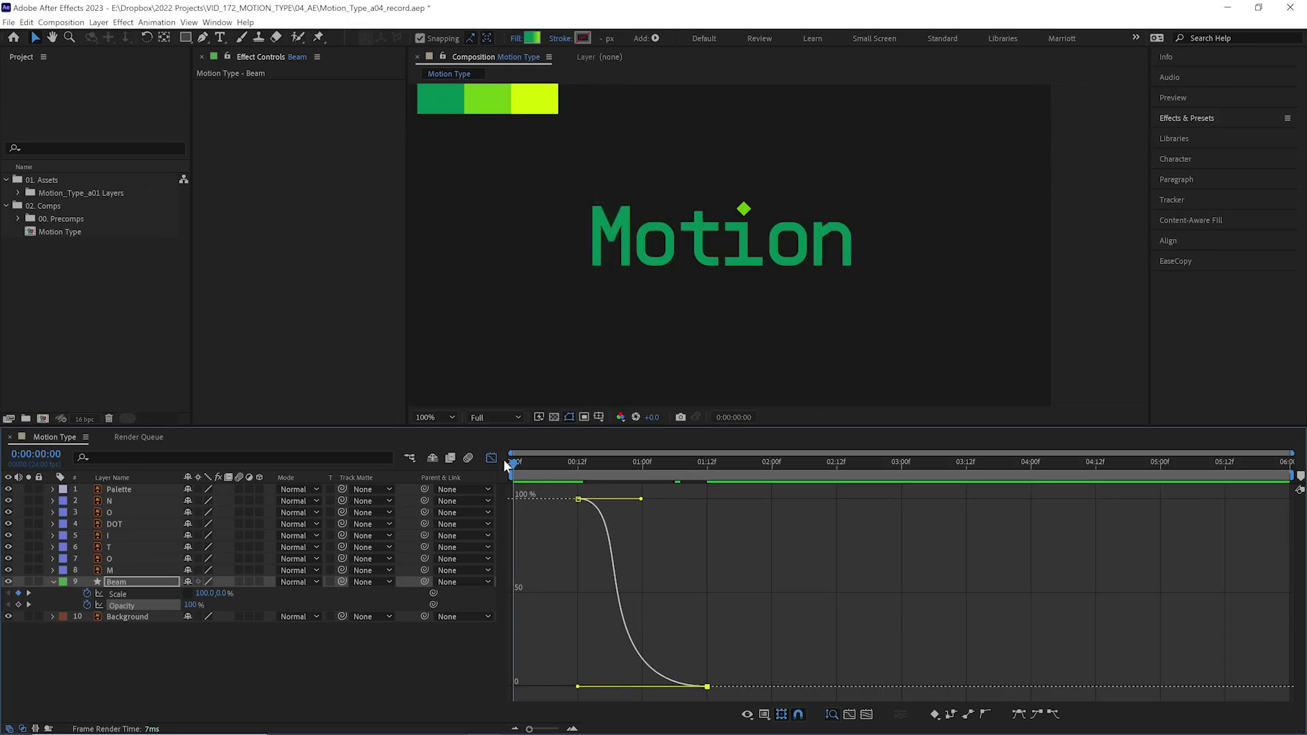
{"action": "left_click", "coordinate": [492, 458]}
{"action": "key", "text": "space"}
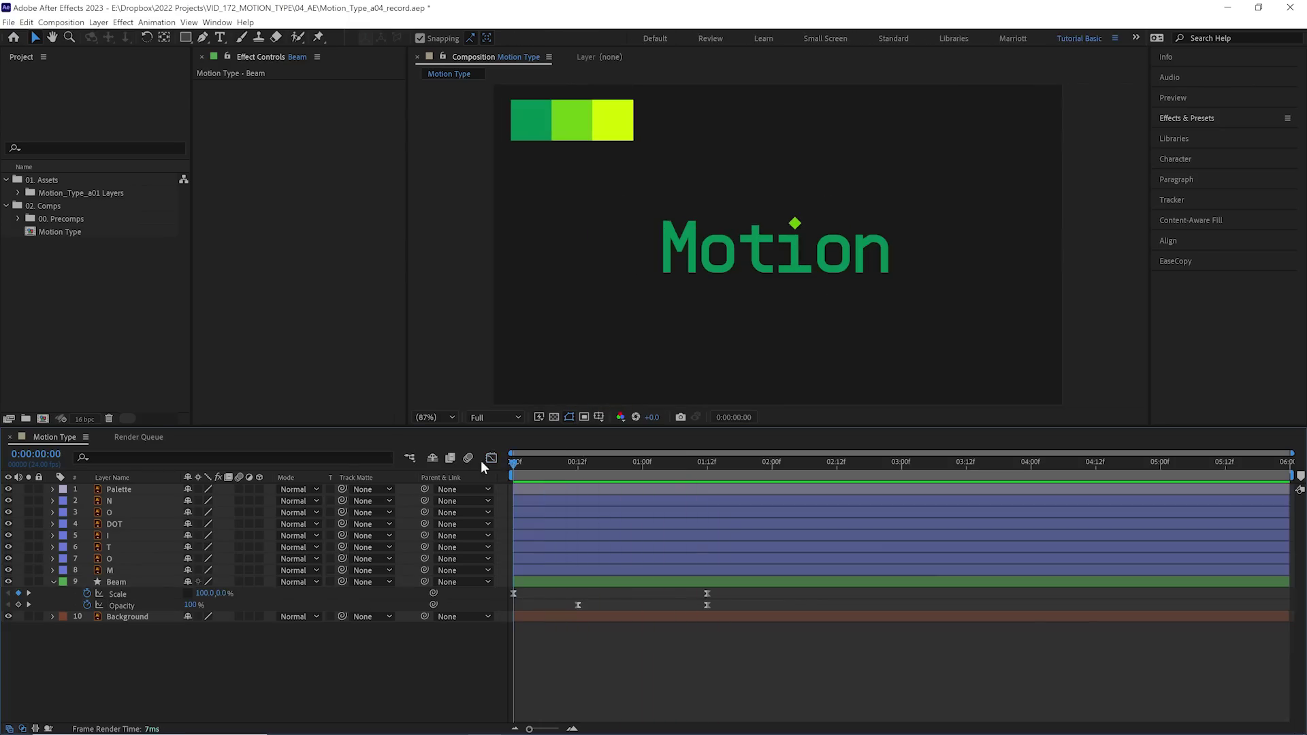
Duplicate the Beam layer at 0:00:00:07, where the beam is partly extended.
{"action": "left_click_drag", "start_coordinate": [515, 463], "coordinate": [551, 464]}
{"action": "left_click", "coordinate": [588, 582]}
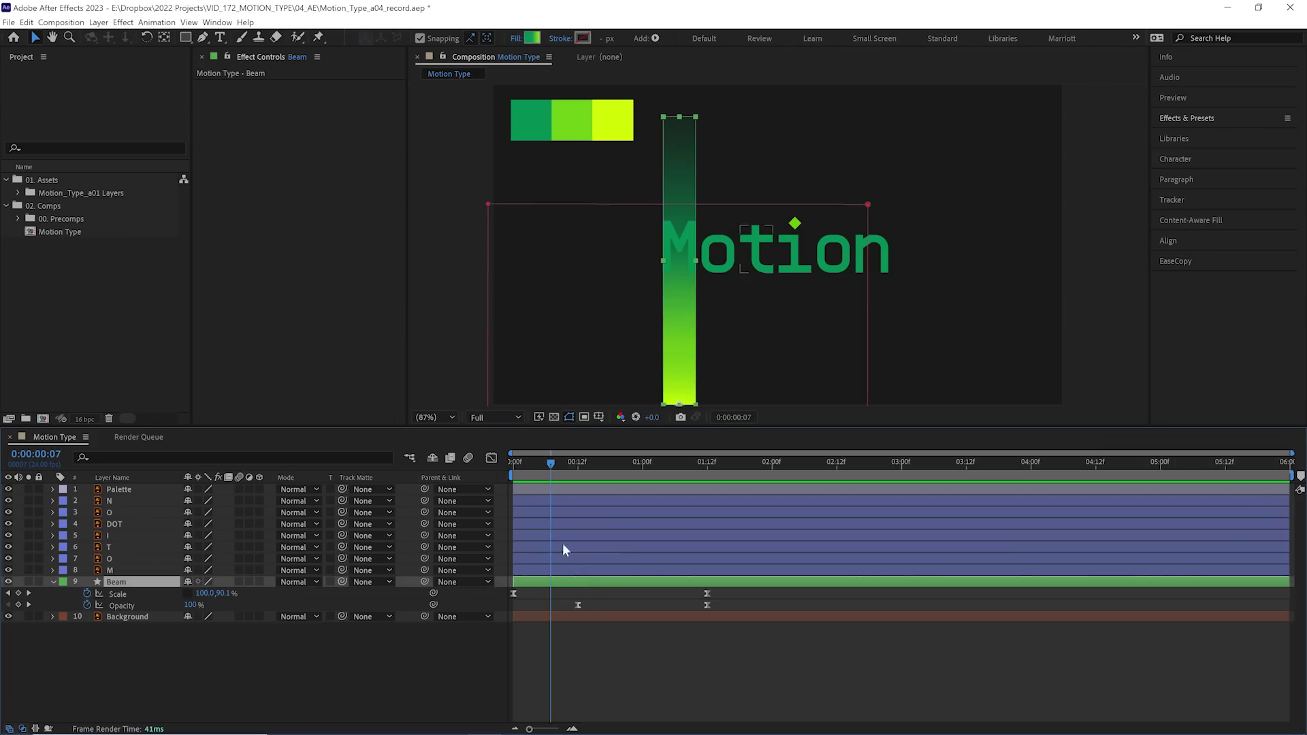
{"action": "key", "text": "ctrl+d"}
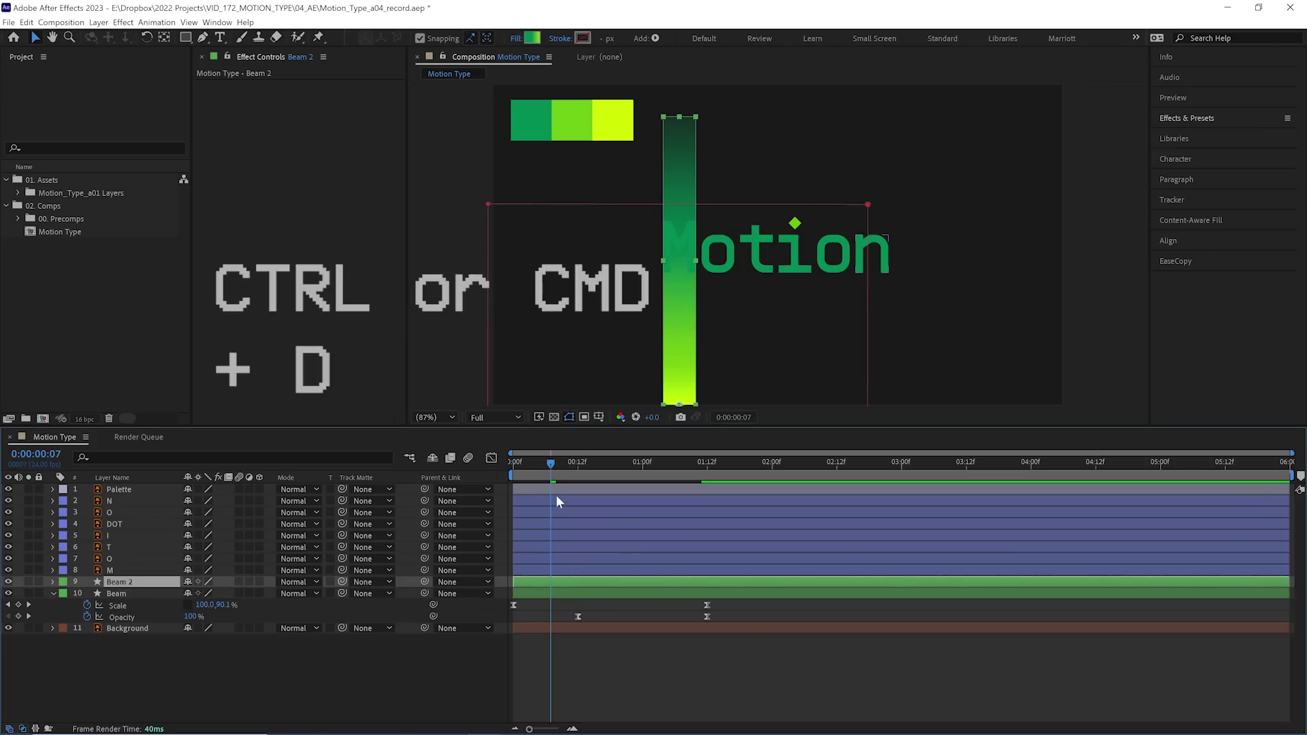
Set the width of Beam 2's rectangle path to 150, keeping the height at 1080.
{"action": "left_click", "coordinate": [53, 582], "text": "ctrl"}
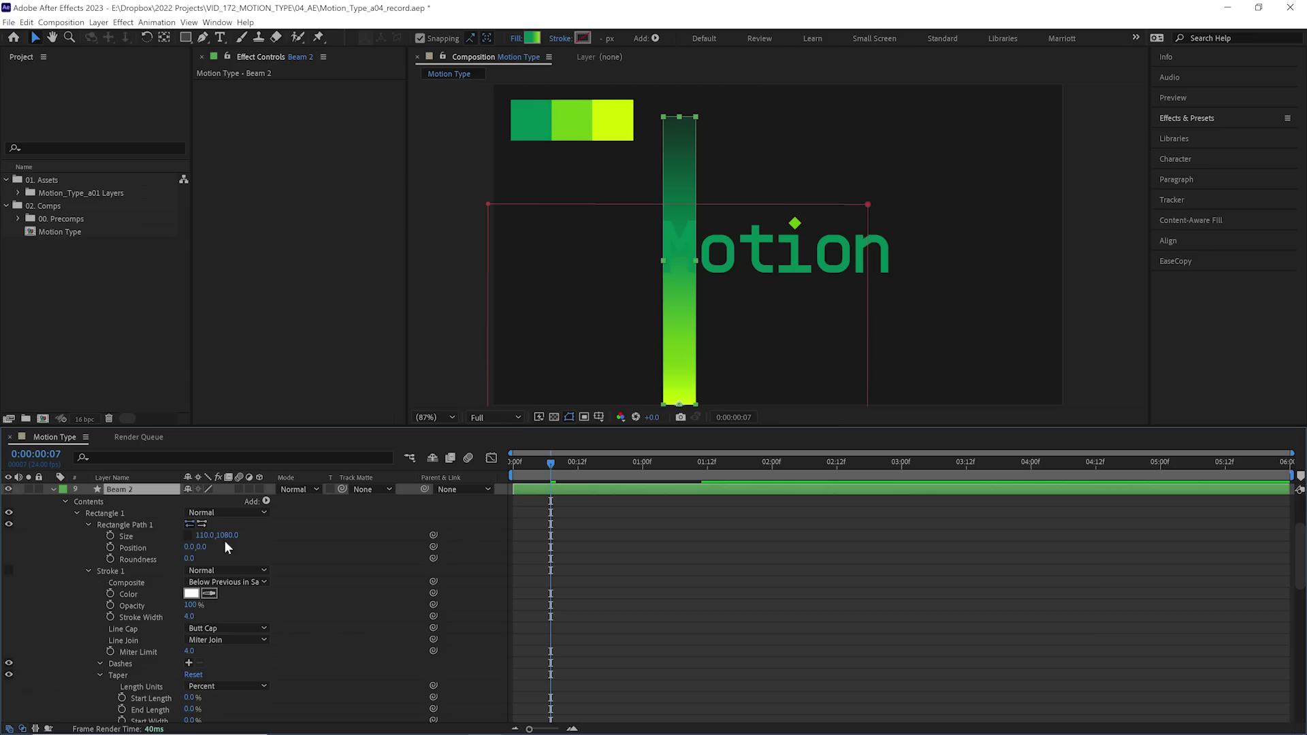
{"action": "left_click", "coordinate": [206, 536]}
{"action": "type", "text": "150"}
{"action": "key", "text": "Return"}
{"action": "scroll", "coordinate": [620, 285], "scroll_direction": "up", "scroll_amount": 5}
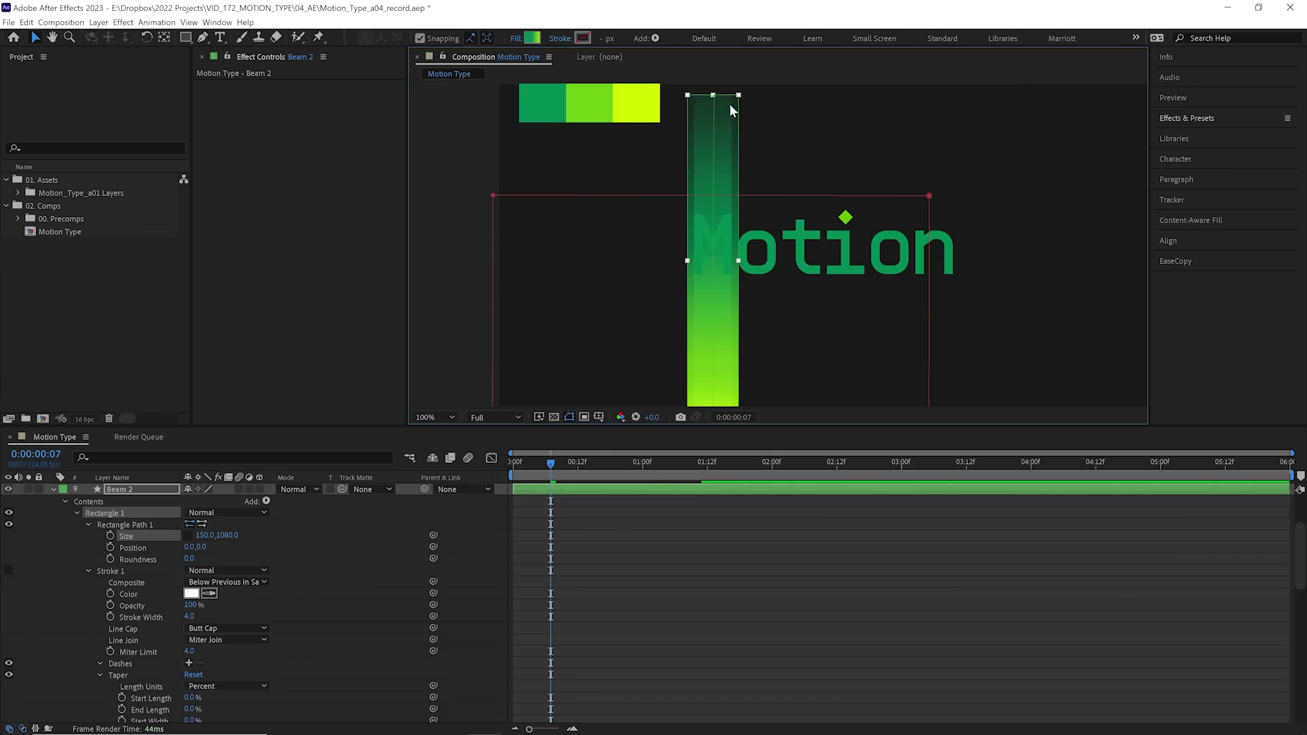
Set Beam 2's Opacity keyframe at 0:00:00:12 to 70% and preview the layered beams.
{"action": "left_click", "coordinate": [556, 492]}
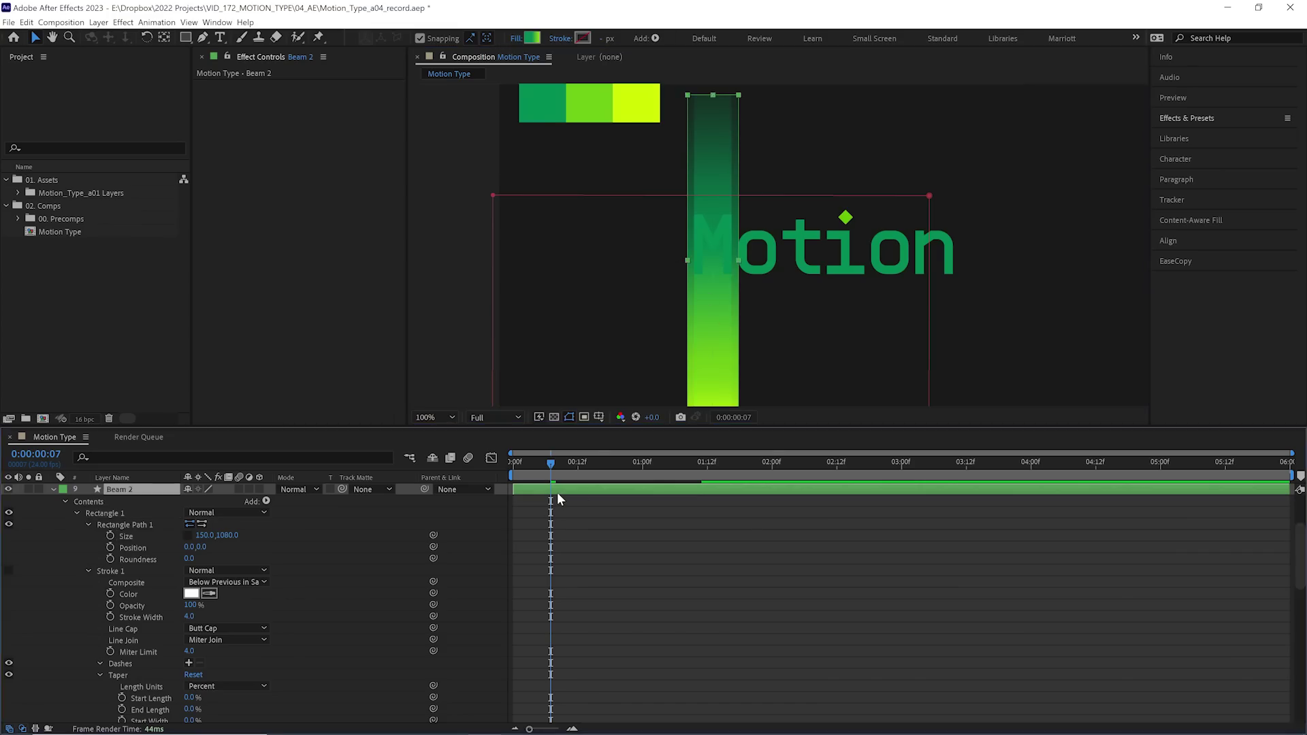
{"action": "key", "text": "u"}
{"action": "key", "text": "k"}
{"action": "left_click", "coordinate": [193, 593]}
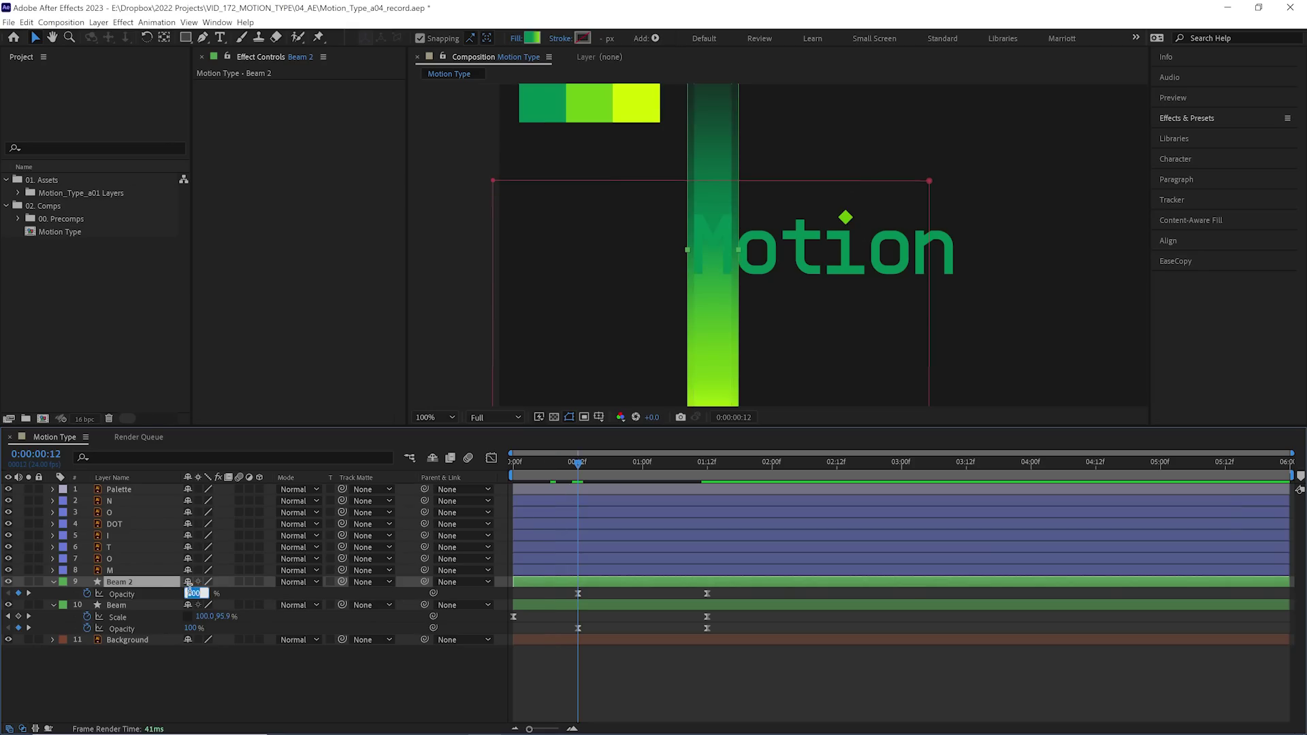
{"action": "type", "text": "70"}
{"action": "key", "text": "Return"}
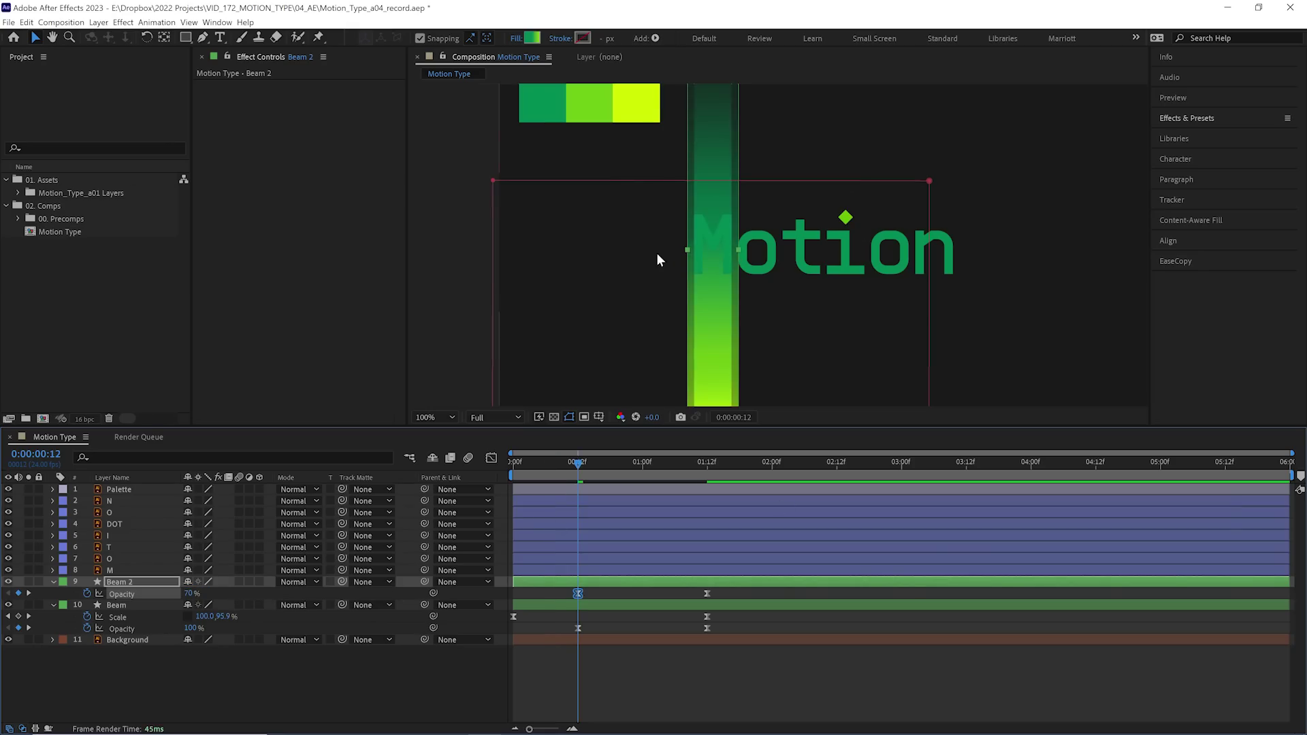
{"action": "key", "text": "space"}
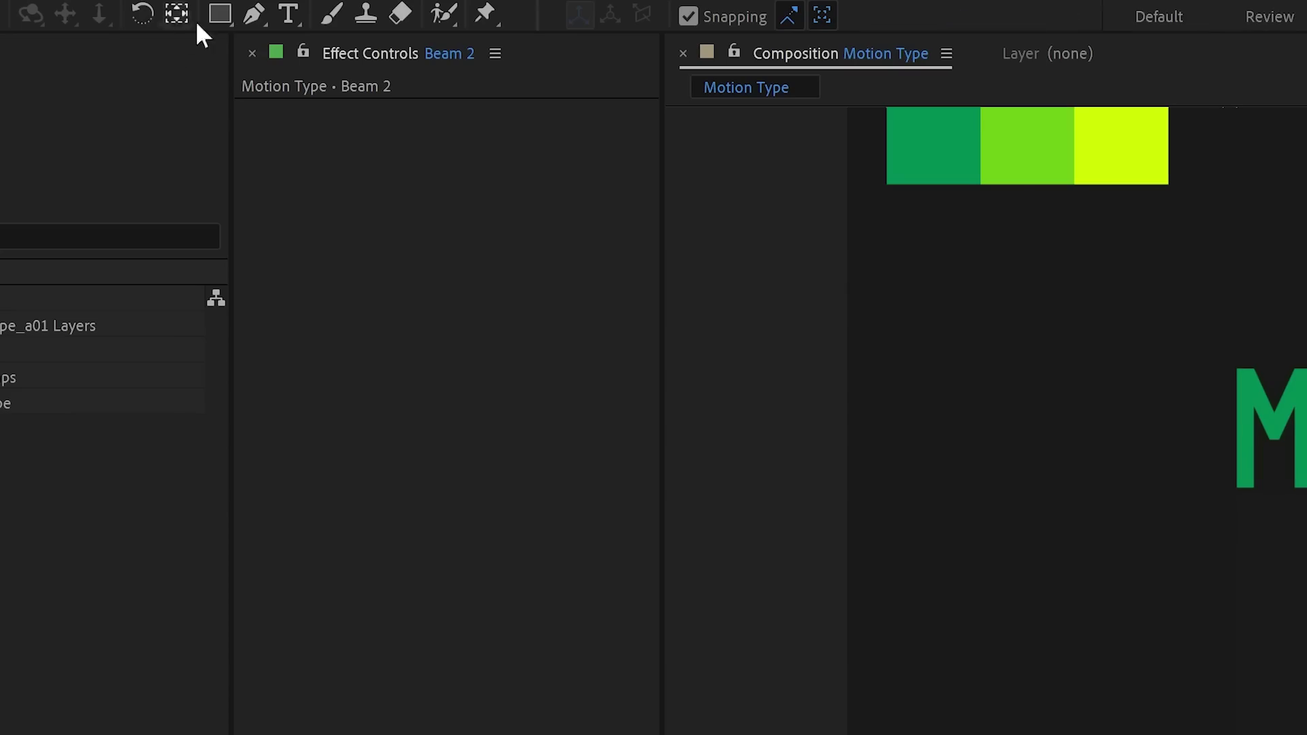
Draw a large rectangle over the beam's base on a new shape layer, filled with the palette's solid dark green.
{"action": "left_click", "coordinate": [185, 38]}
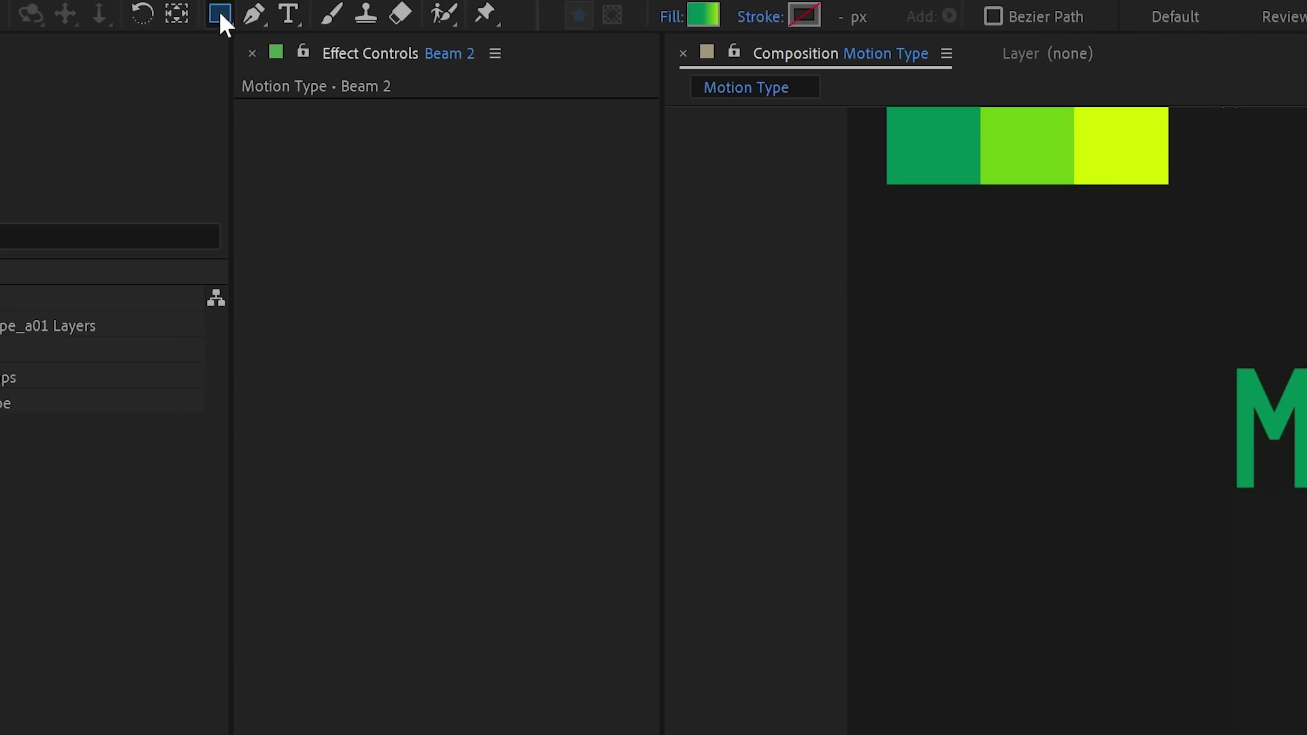
{"action": "left_click", "coordinate": [703, 15]}
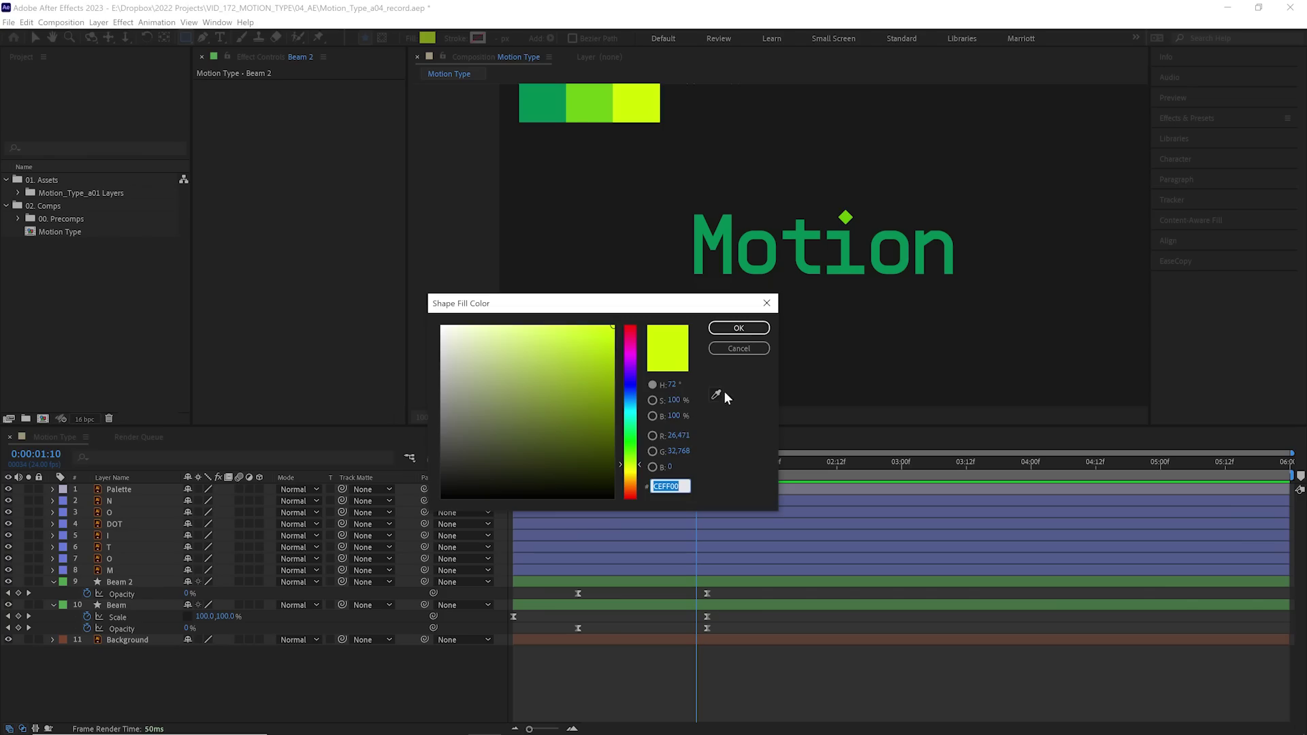
{"action": "left_click", "coordinate": [1279, 729]}
{"action": "left_click", "coordinate": [956, 140]}
{"action": "left_click", "coordinate": [737, 328]}
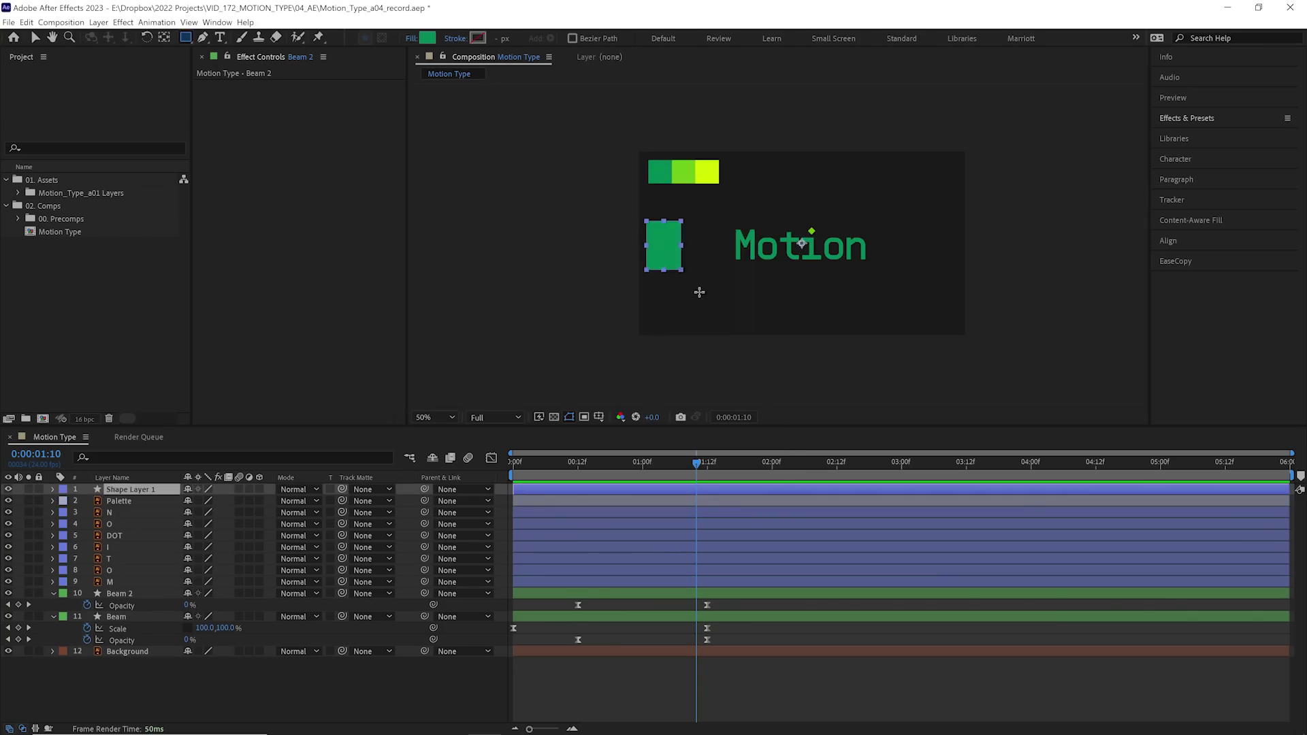
{"action": "left_click_drag", "start_coordinate": [646, 221], "coordinate": [834, 389]}
{"action": "left_click", "coordinate": [583, 470]}
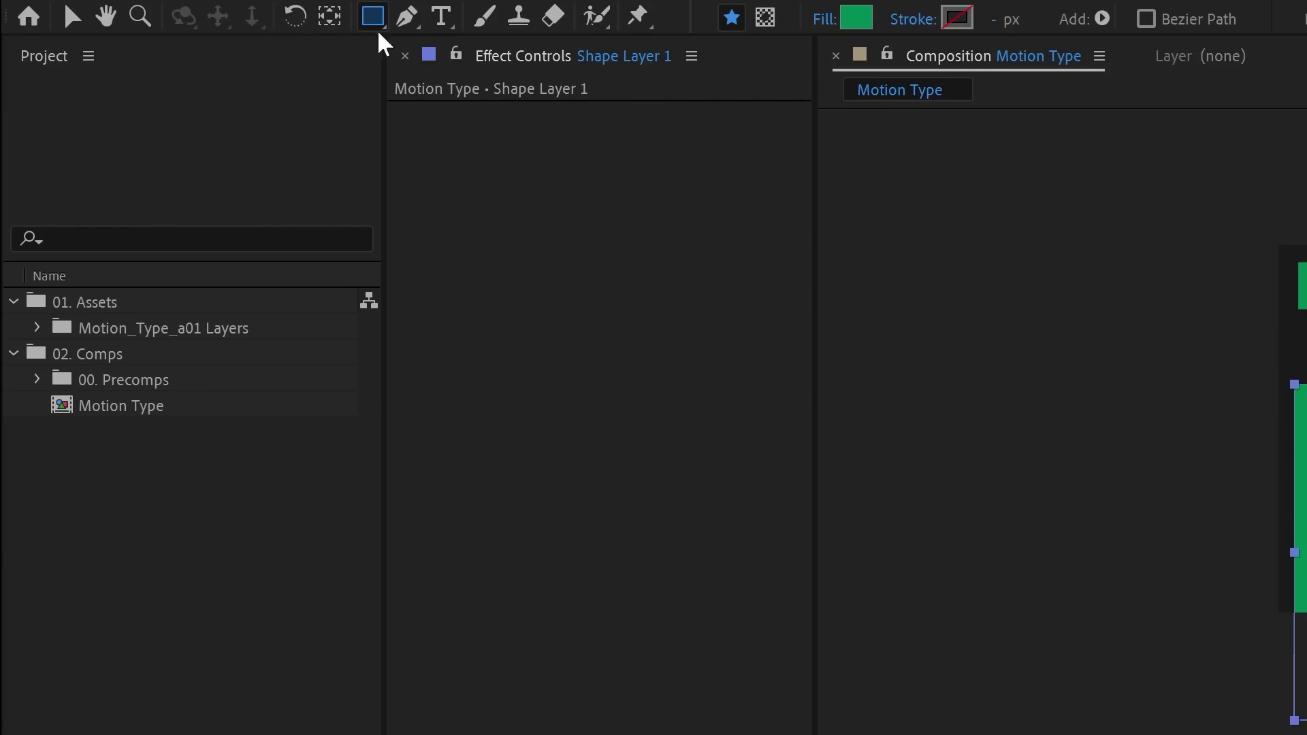
Draw a roughly circular ellipse mask on Shape Layer 1, centred on the beam's base at the composition's lower edge.
{"action": "left_click", "coordinate": [382, 15]}
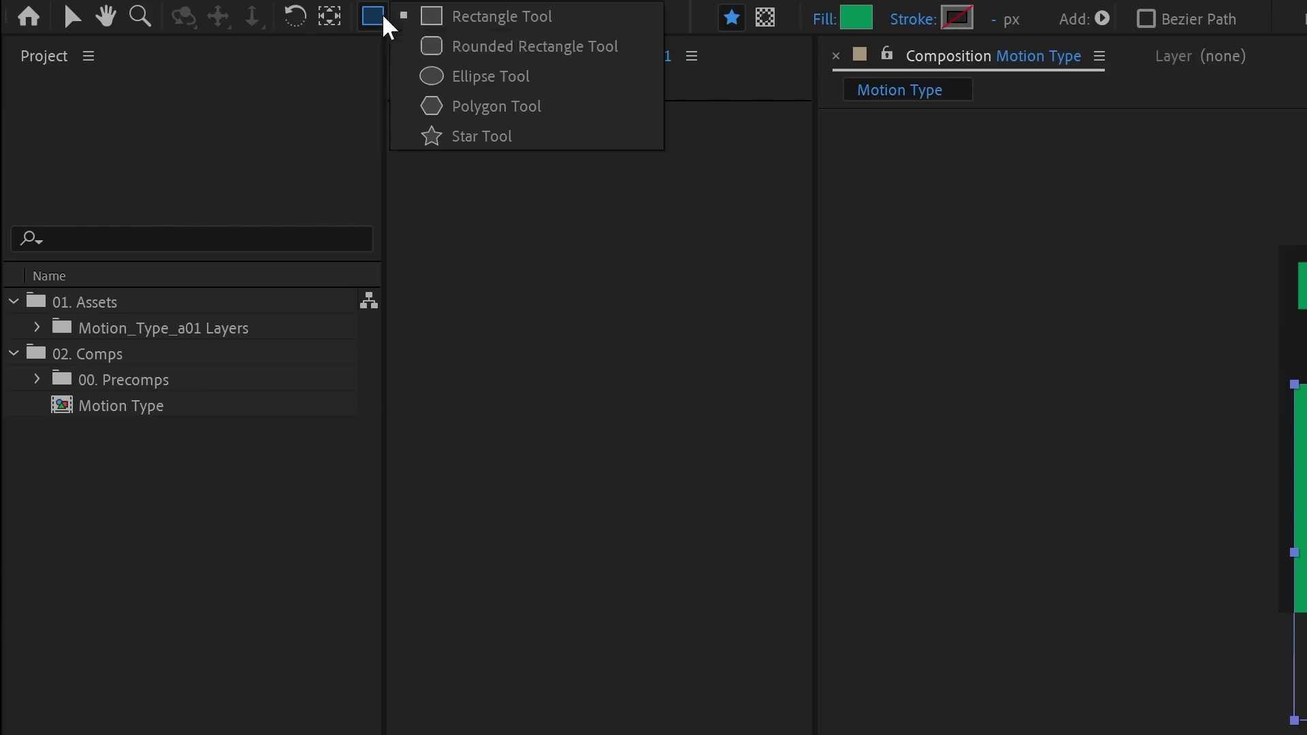
{"action": "left_click", "coordinate": [466, 80]}
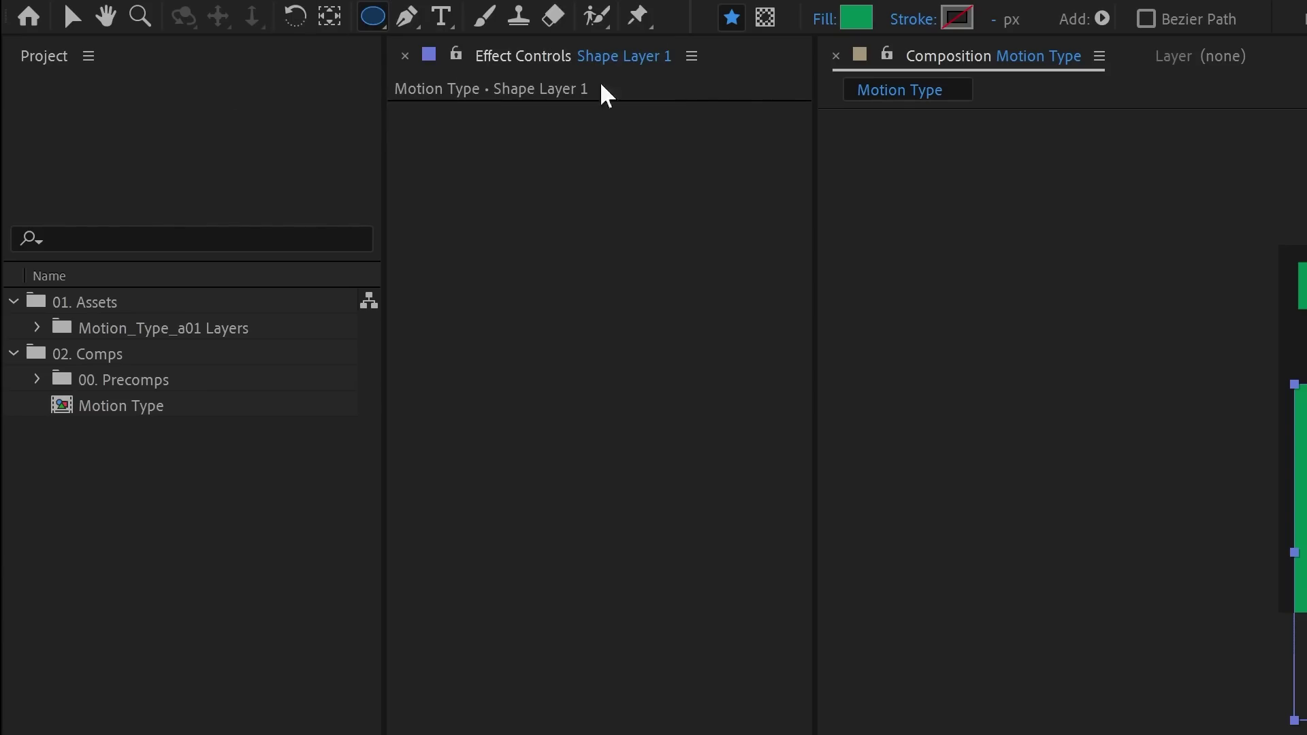
{"action": "left_click", "coordinate": [766, 16]}
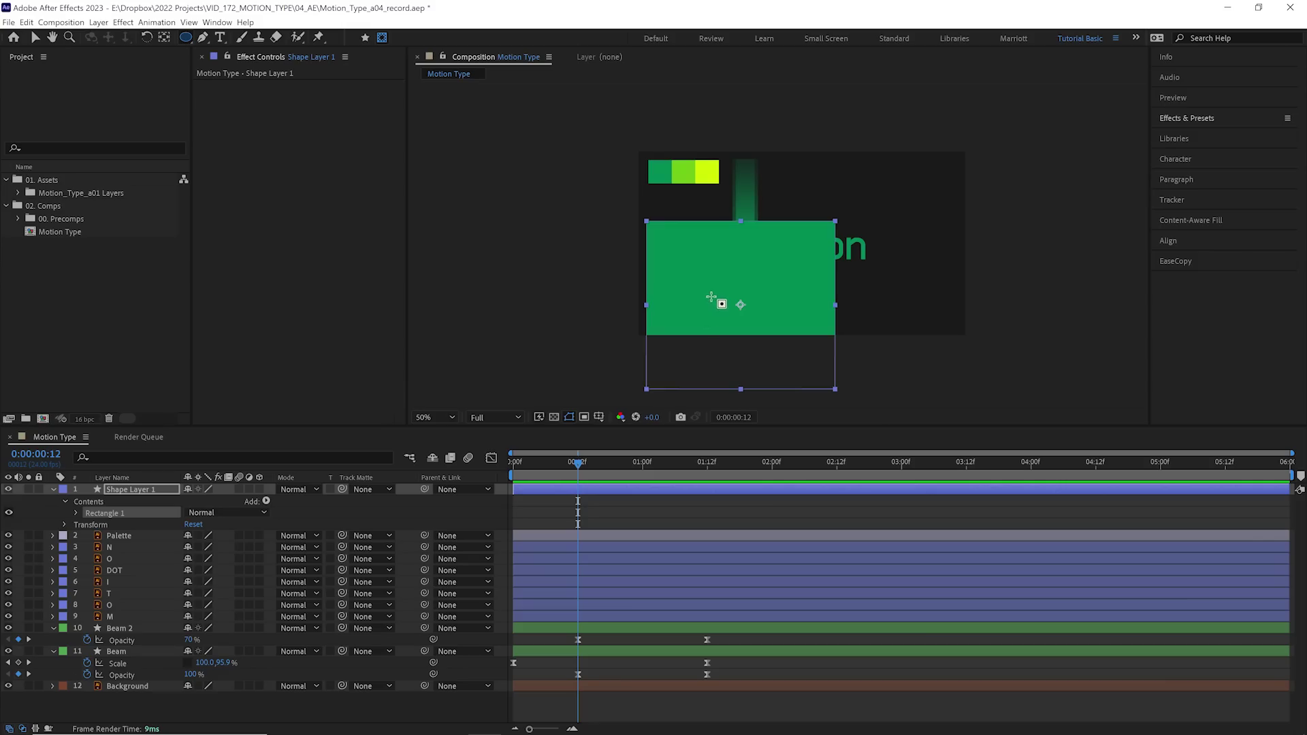
{"action": "left_click_drag", "start_coordinate": [710, 298], "coordinate": [791, 383]}
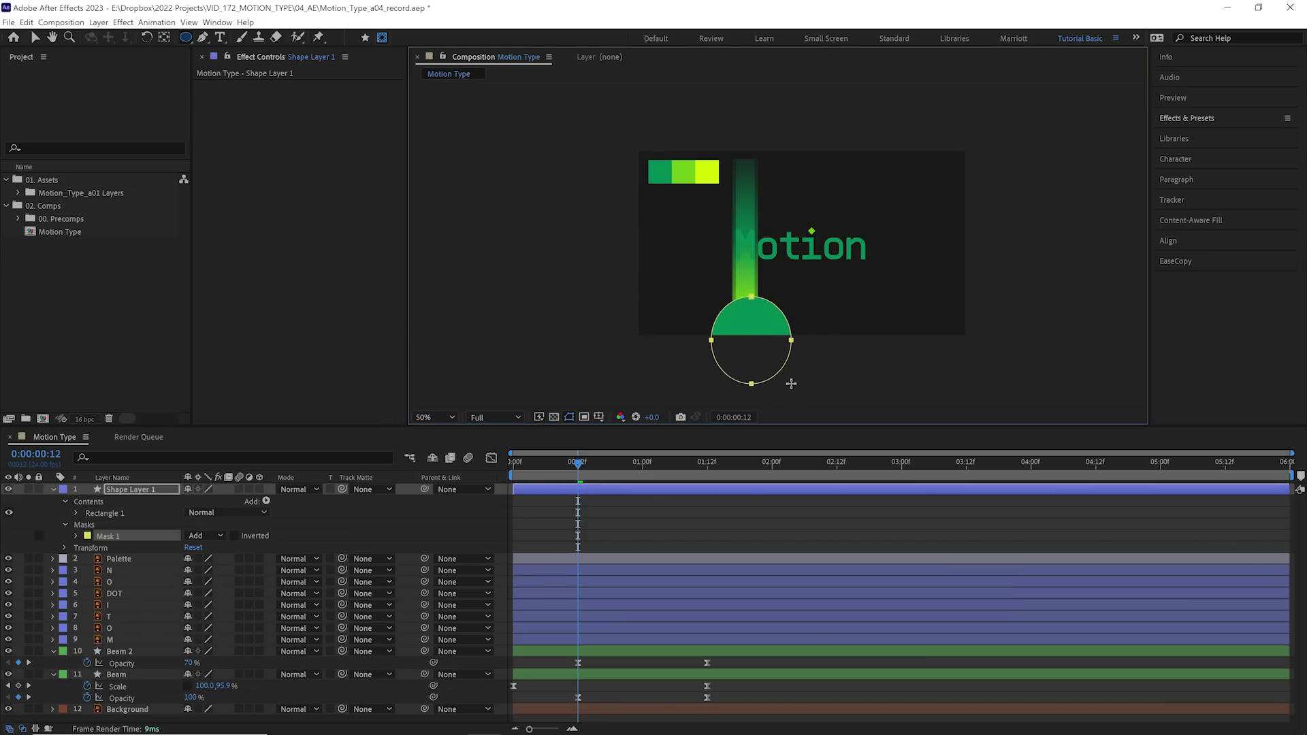
{"action": "key", "text": "v"}
Set the Mask Feather of Shape Layer 1's ellipse mask to 410 pixels.
{"action": "scroll", "coordinate": [795, 344], "scroll_direction": "up", "scroll_amount": 4}
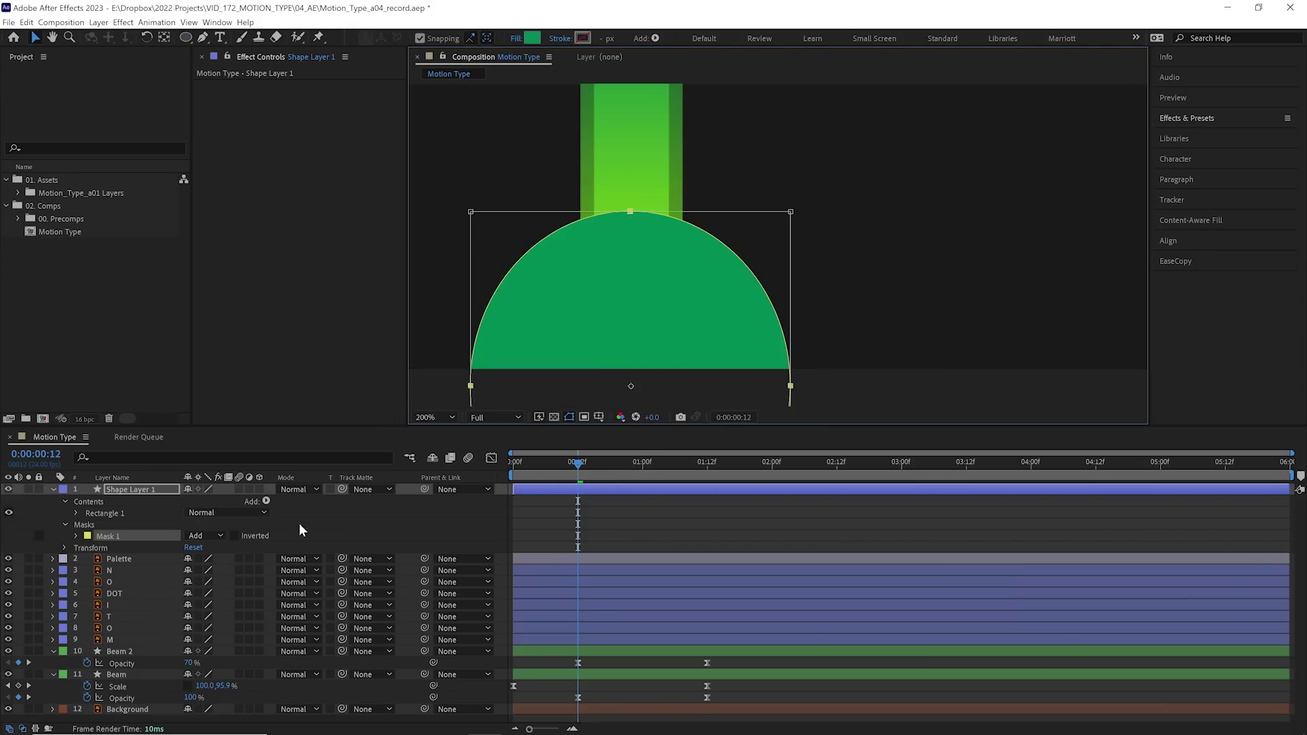
{"action": "key", "text": "f"}
{"action": "left_click_drag", "start_coordinate": [211, 512], "coordinate": [301, 510]}
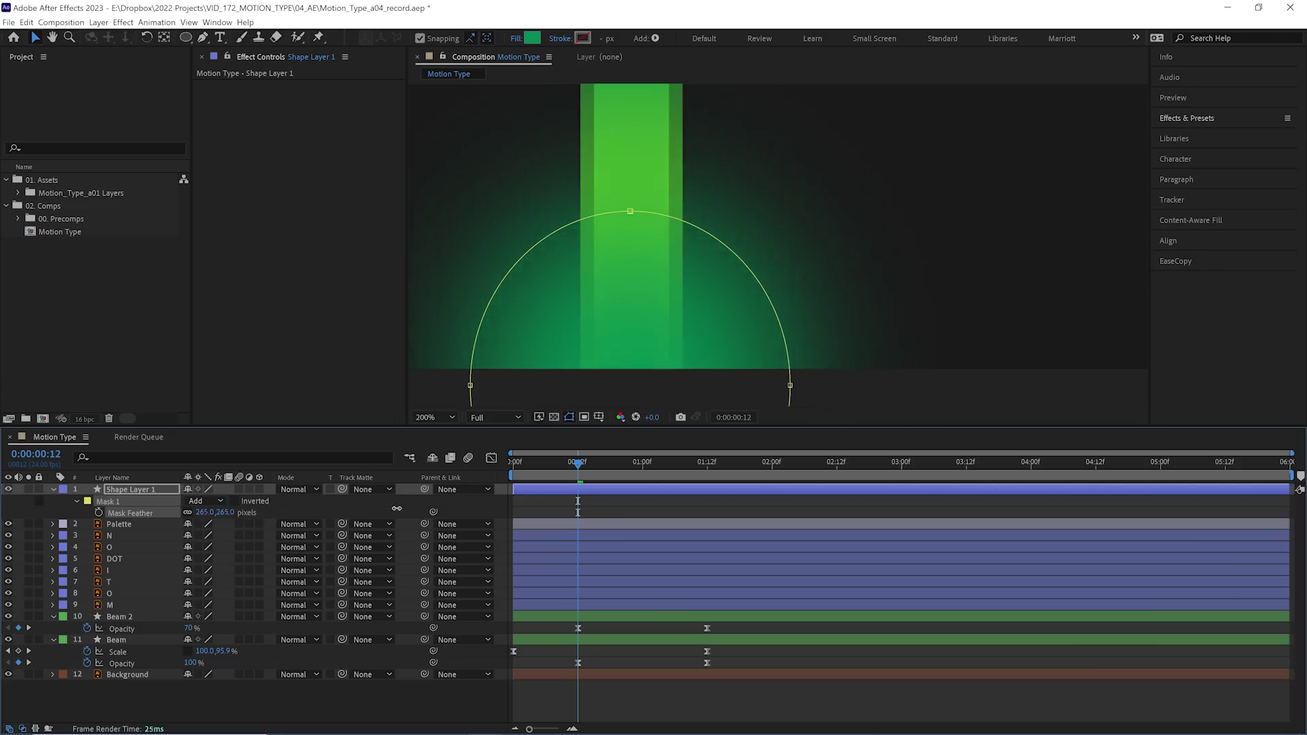
{"action": "left_click_drag", "start_coordinate": [396, 508], "coordinate": [436, 509]}
{"action": "scroll", "coordinate": [651, 317], "scroll_direction": "down", "scroll_amount": 2}
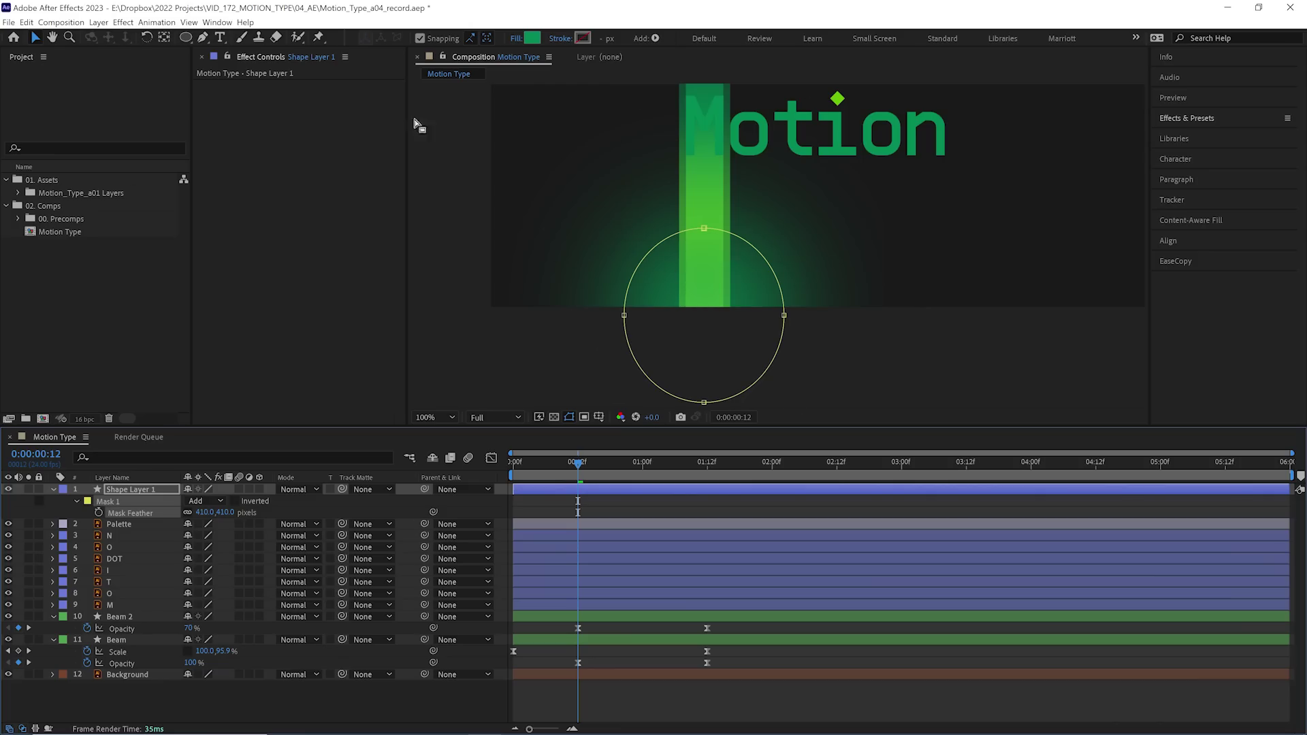
Raise the mask's top point and bend its two handles down independently with the Pen tool to form a pointed teardrop.
{"action": "left_click", "coordinate": [213, 39]}
{"action": "left_click", "coordinate": [704, 228]}
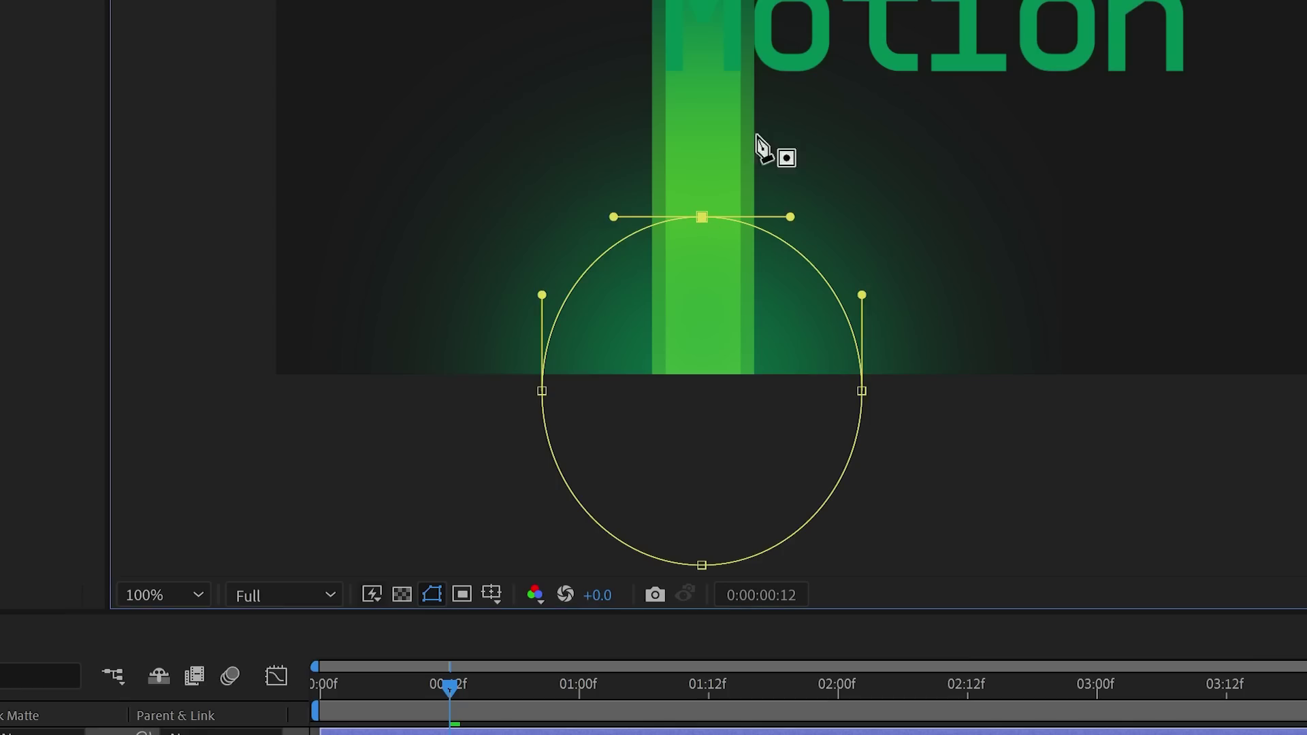
{"action": "left_click_drag", "start_coordinate": [701, 216], "coordinate": [702, 159]}
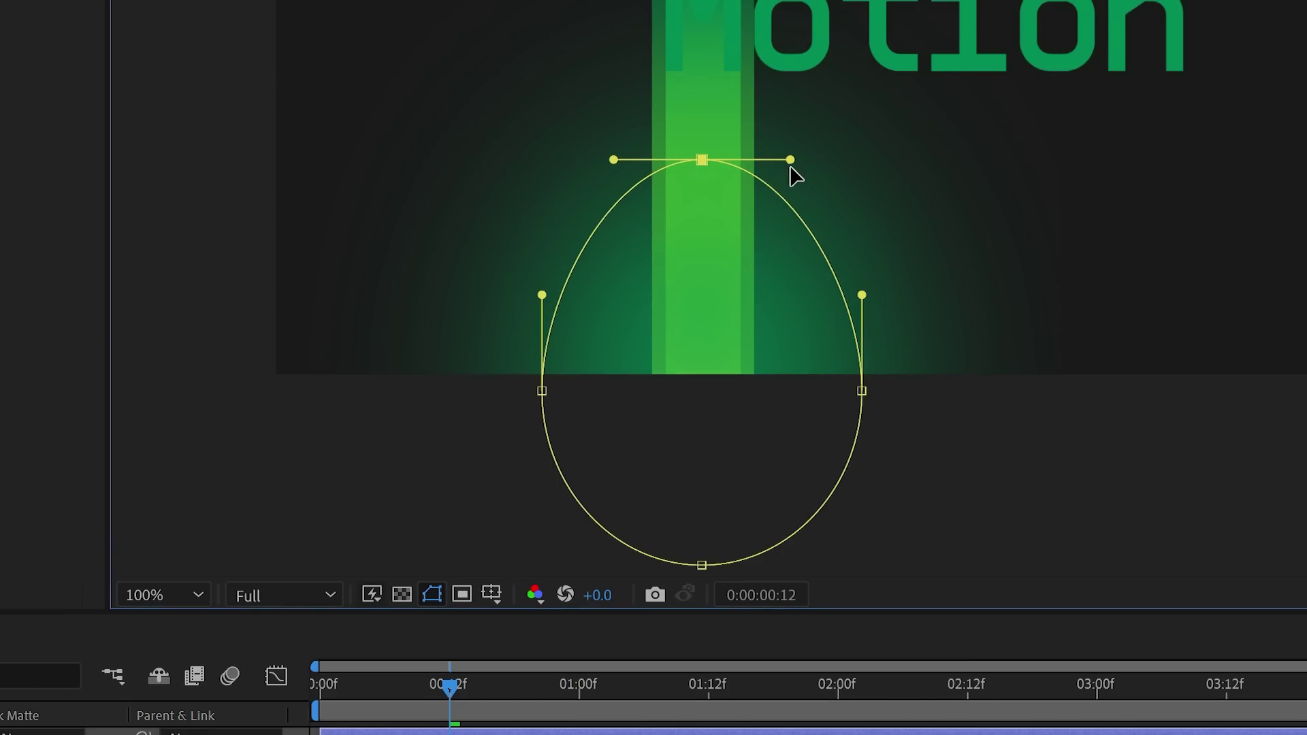
{"action": "left_click_drag", "start_coordinate": [784, 157], "coordinate": [727, 224]}
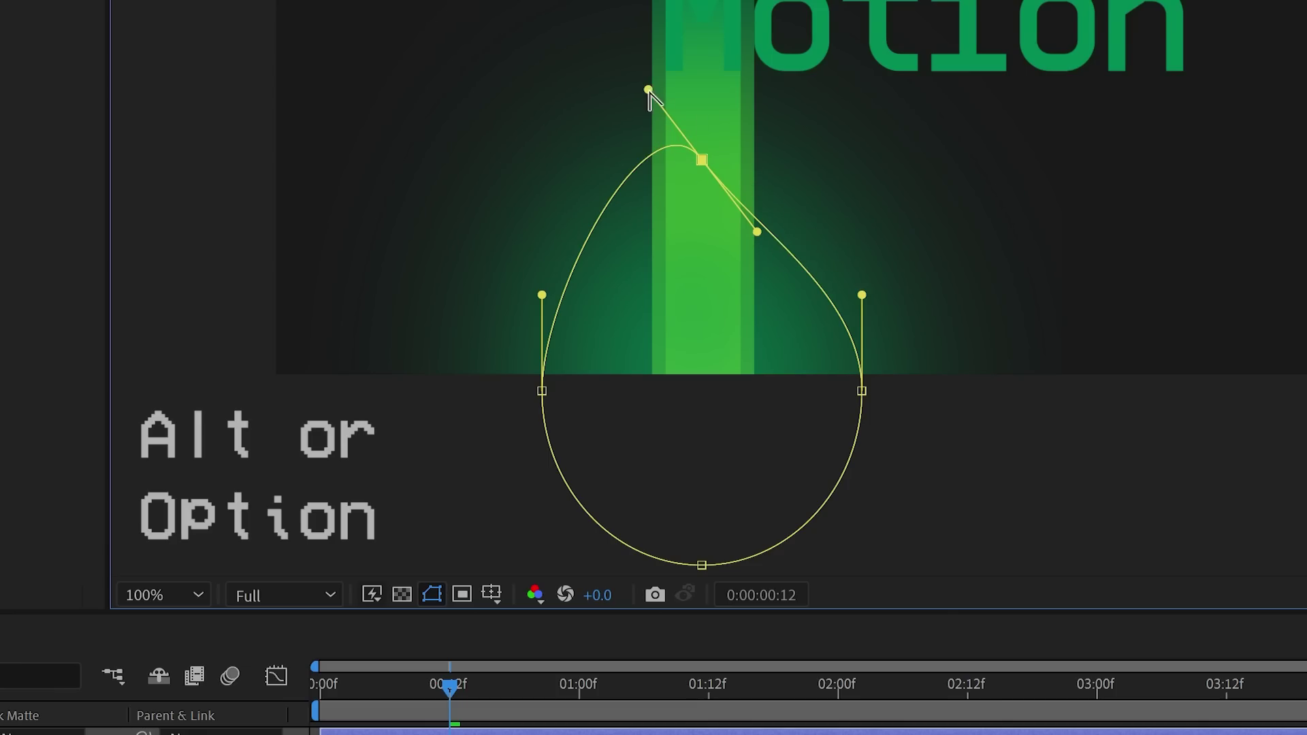
{"action": "left_click_drag", "start_coordinate": [648, 90], "coordinate": [676, 231]}
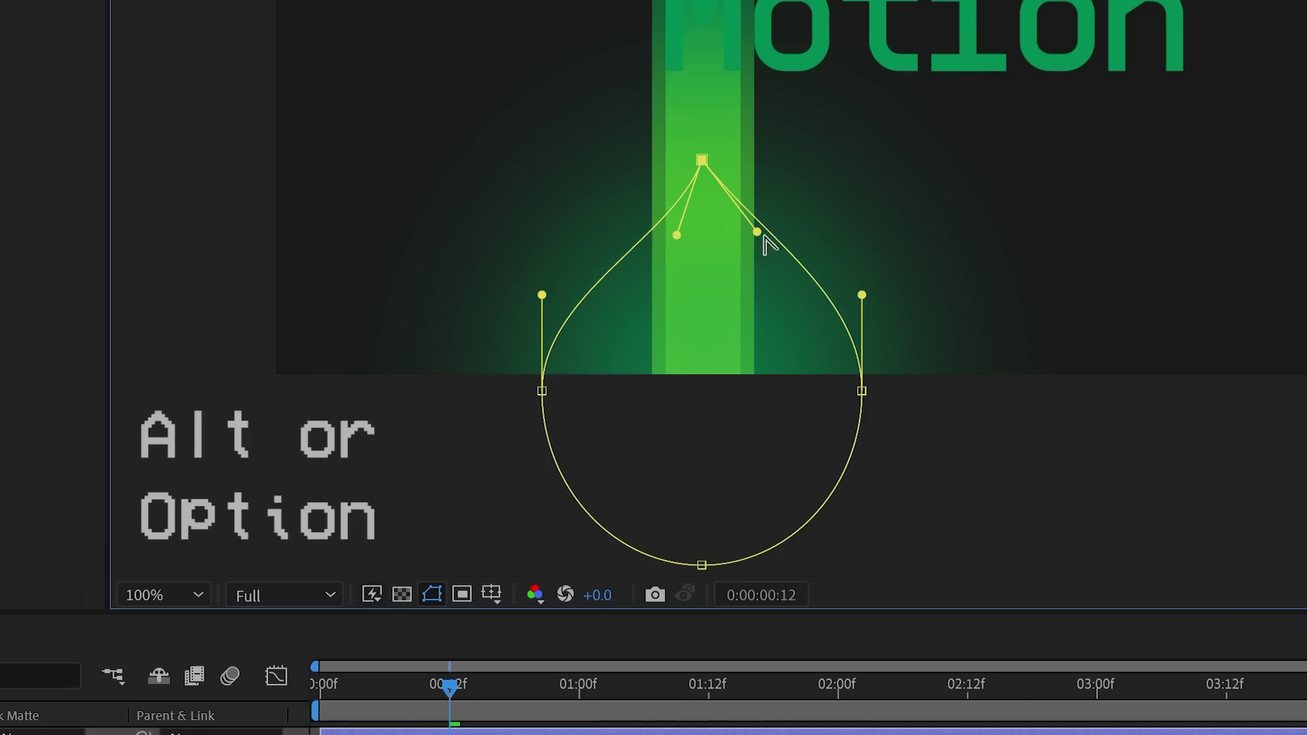
{"action": "left_click_drag", "start_coordinate": [757, 232], "coordinate": [736, 238]}
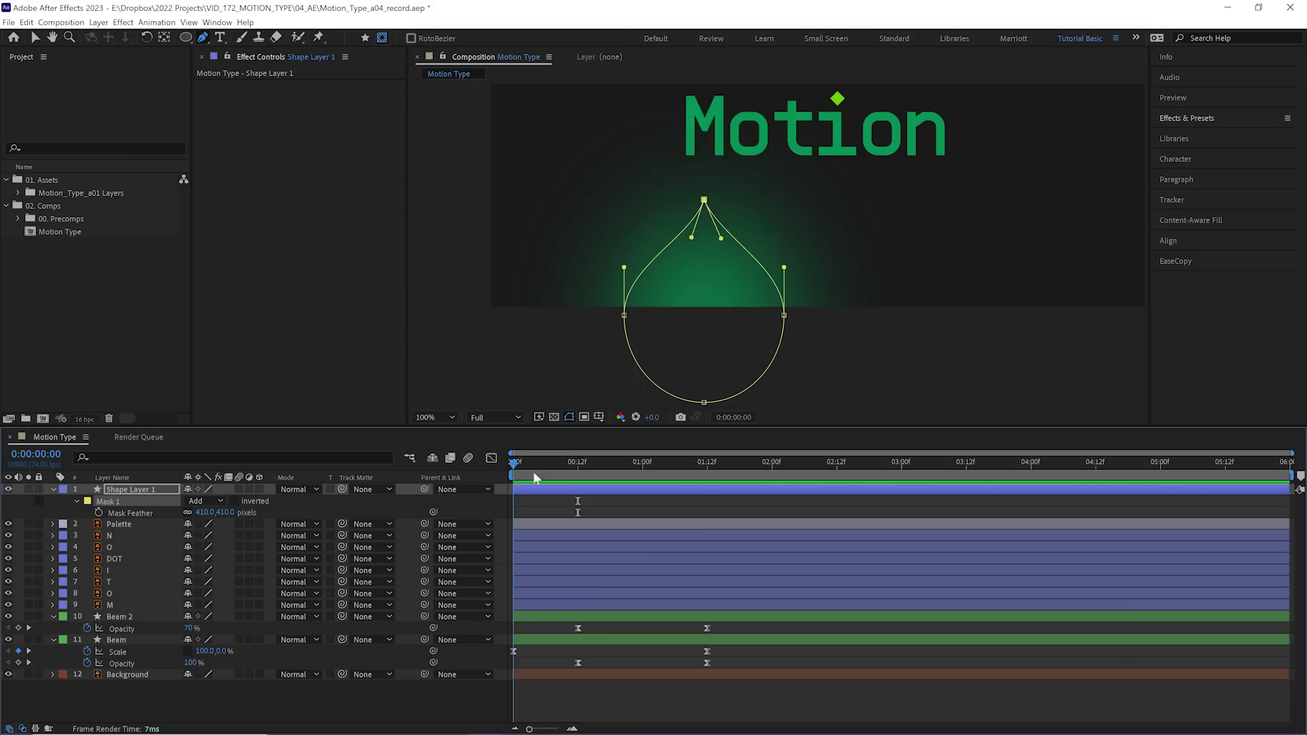
Keyframe Shape Layer 1's Opacity at 0% at 0:00:00:00, 100% around the midpoint, and 0% at 0:00:01:12.
{"action": "mouse_move", "coordinate": [360, 703]}
{"action": "left_mouse_down"}
{"action": "mouse_move", "coordinate": [639, 708]}
{"action": "mouse_move", "coordinate": [358, 720]}
{"action": "left_mouse_up"}
{"action": "left_click_drag", "start_coordinate": [531, 480], "coordinate": [515, 477]}
{"action": "key", "text": "t"}
{"action": "left_click", "coordinate": [88, 501]}
{"action": "left_click_drag", "start_coordinate": [192, 501], "coordinate": [78, 510]}
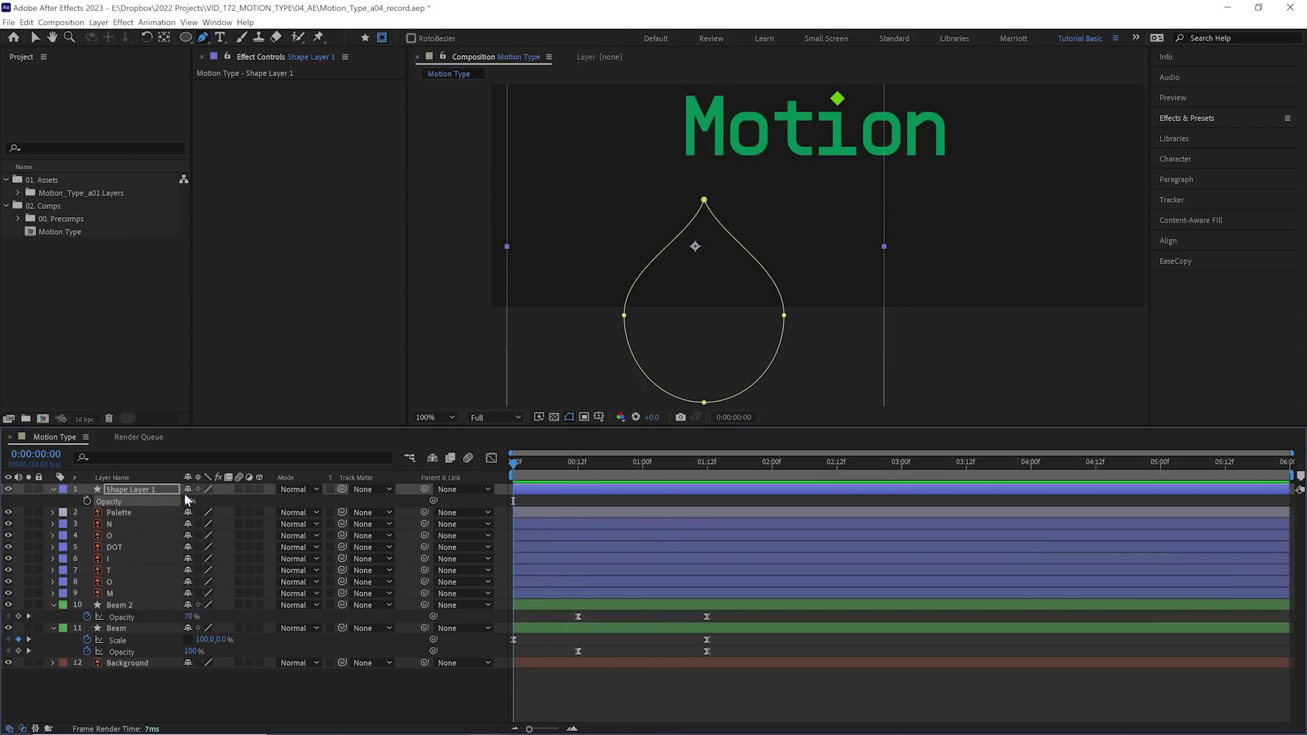
{"action": "left_click", "coordinate": [615, 463]}
{"action": "left_click_drag", "start_coordinate": [191, 501], "coordinate": [456, 495]}
{"action": "left_click", "coordinate": [706, 474]}
{"action": "left_click_drag", "start_coordinate": [198, 502], "coordinate": [174, 501]}
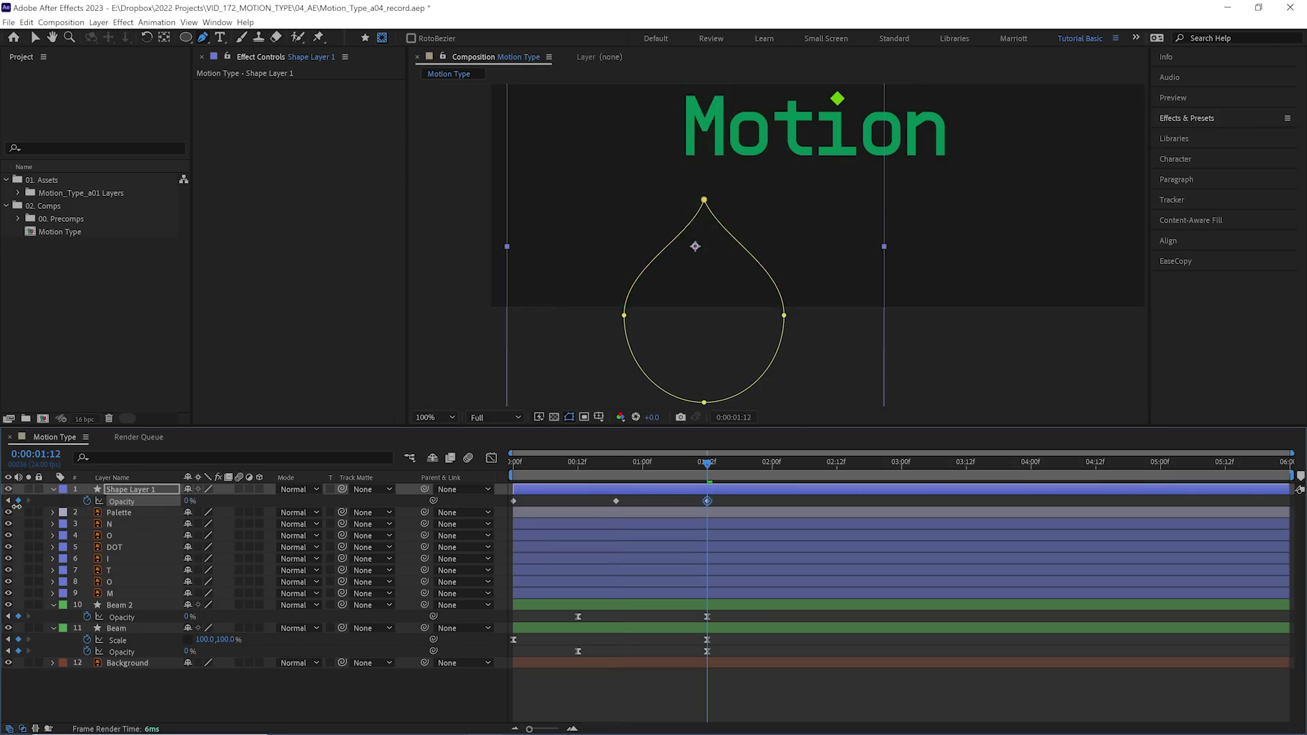
Place the middle Opacity keyframe at 0:00:00:18 and apply Easy Ease to all three Opacity keyframes.
{"action": "left_click_drag", "start_coordinate": [738, 496], "coordinate": [488, 509]}
{"action": "key", "text": "F9"}
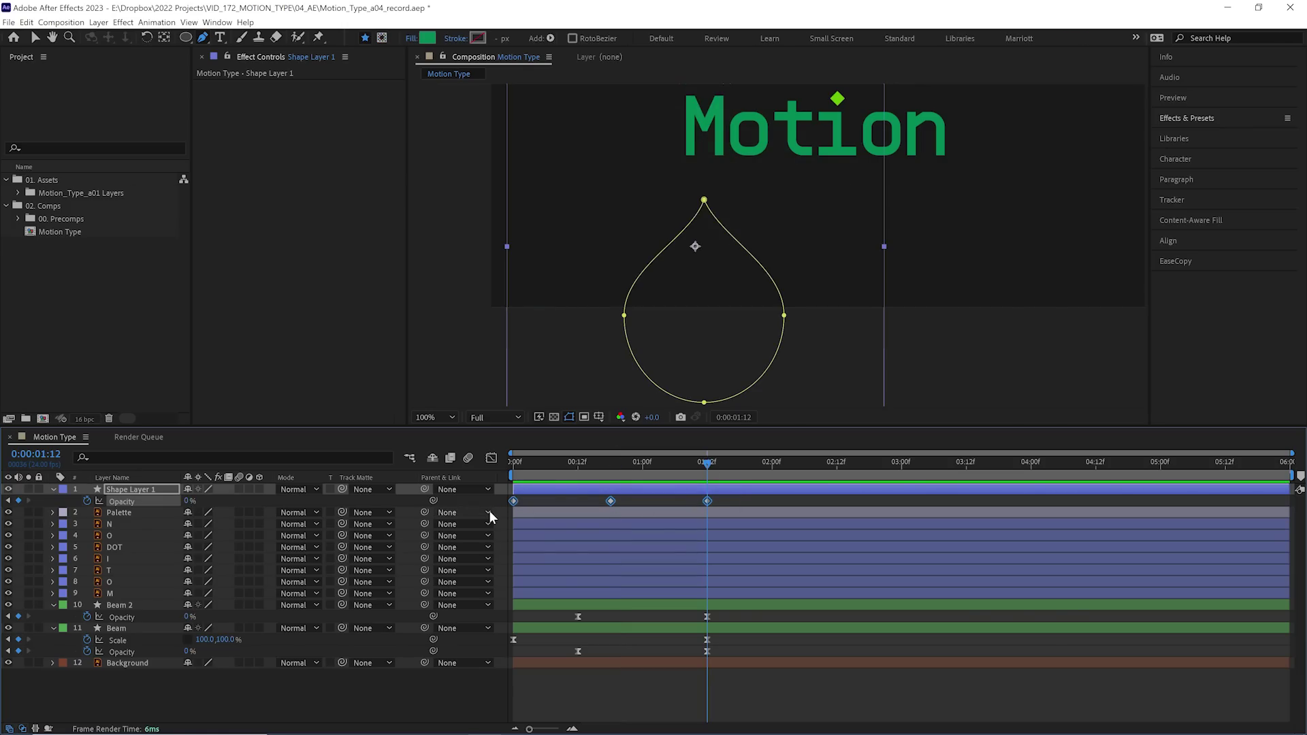
{"action": "key", "text": "j"}
Rename Shape Layer 1 as Glow and set its label colour to Yellow.
{"action": "left_click", "coordinate": [157, 489]}
{"action": "key", "text": "Return"}
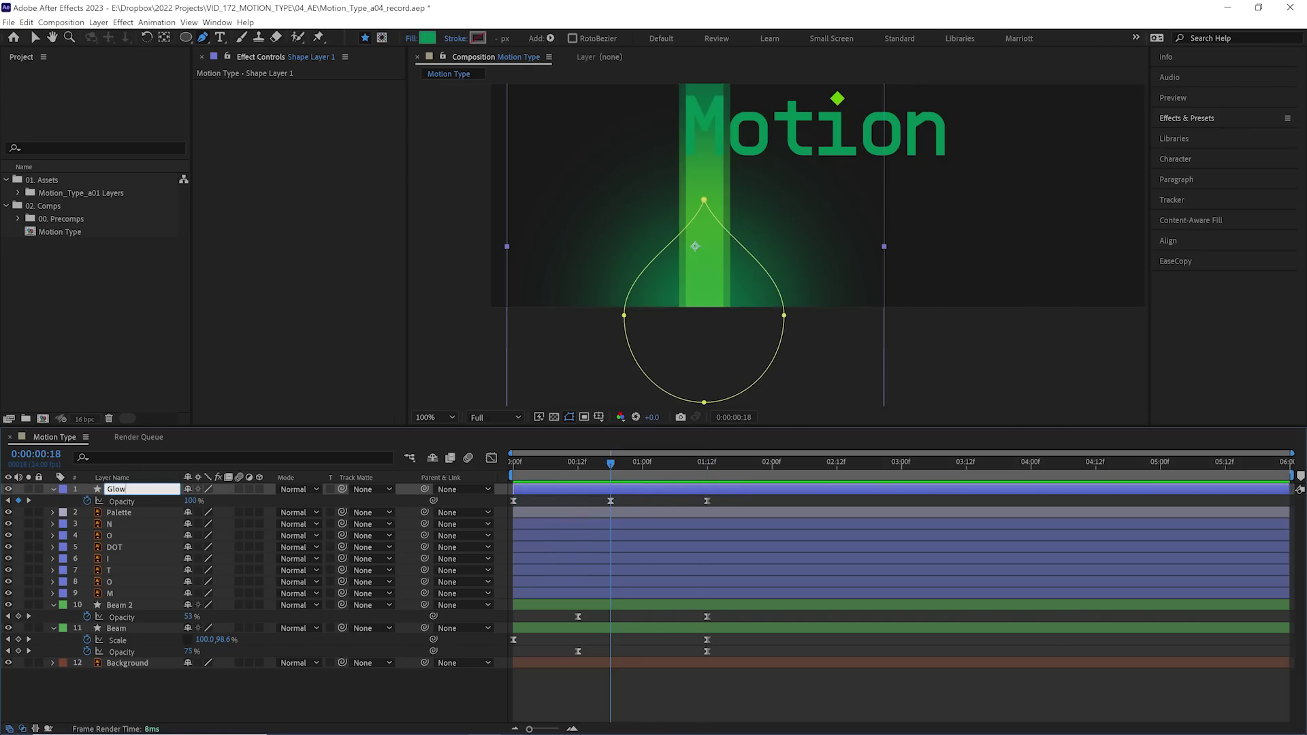
{"action": "left_click", "coordinate": [63, 489]}
{"action": "left_click", "coordinate": [86, 291]}
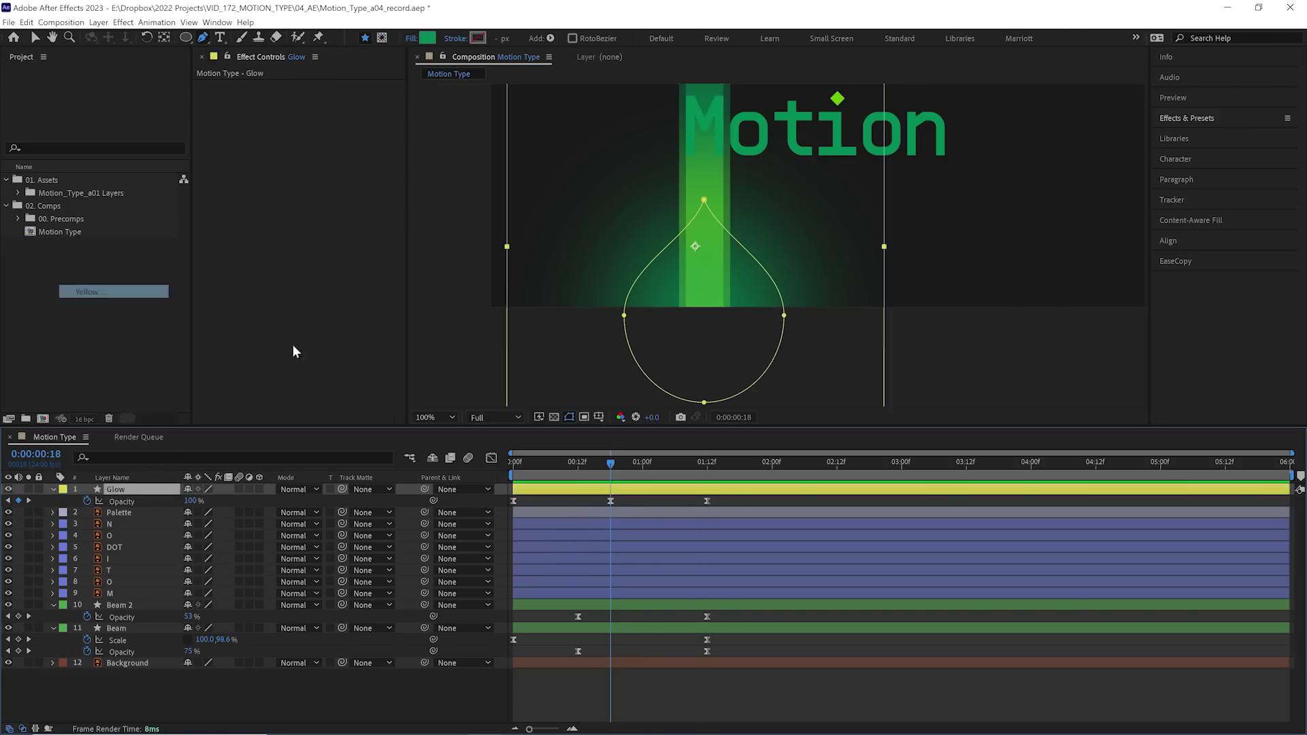
Move the Glow layer below Beam, directly above Background, and preview the result.
{"action": "left_click_drag", "start_coordinate": [119, 489], "coordinate": [131, 647]}
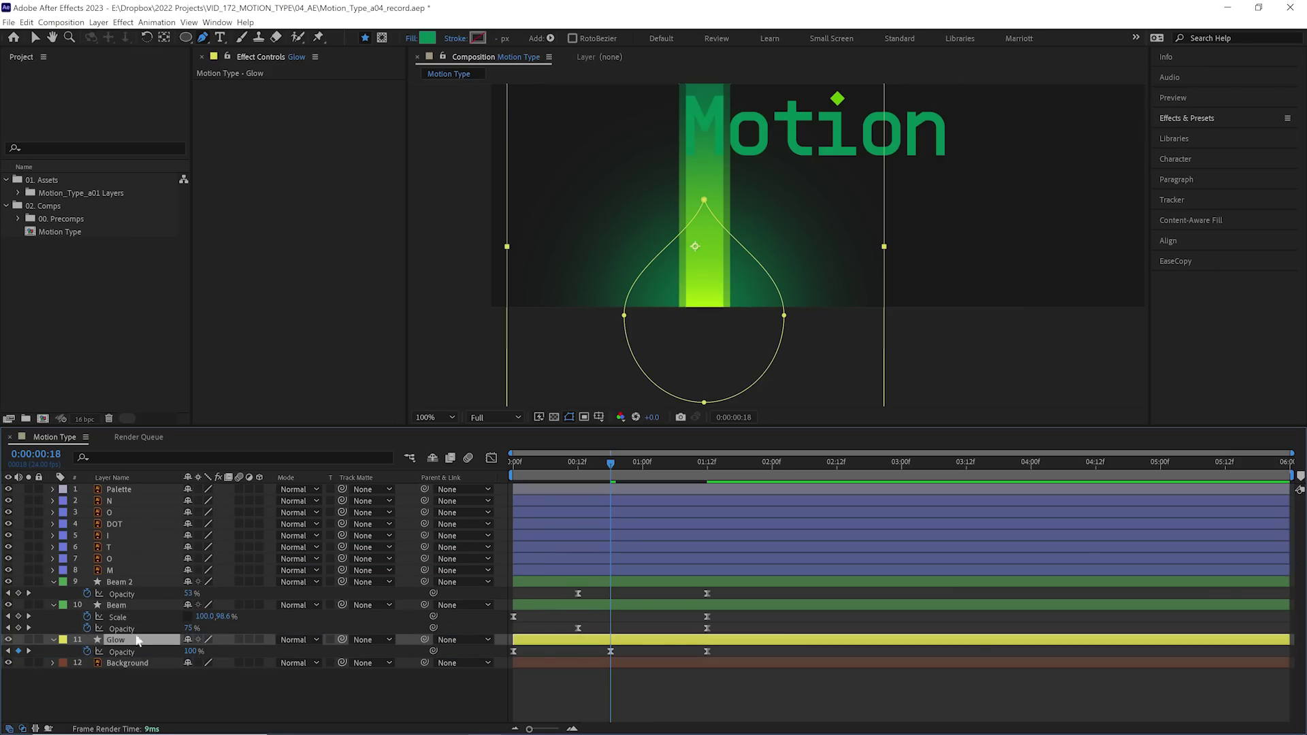
{"action": "key", "text": "space"}
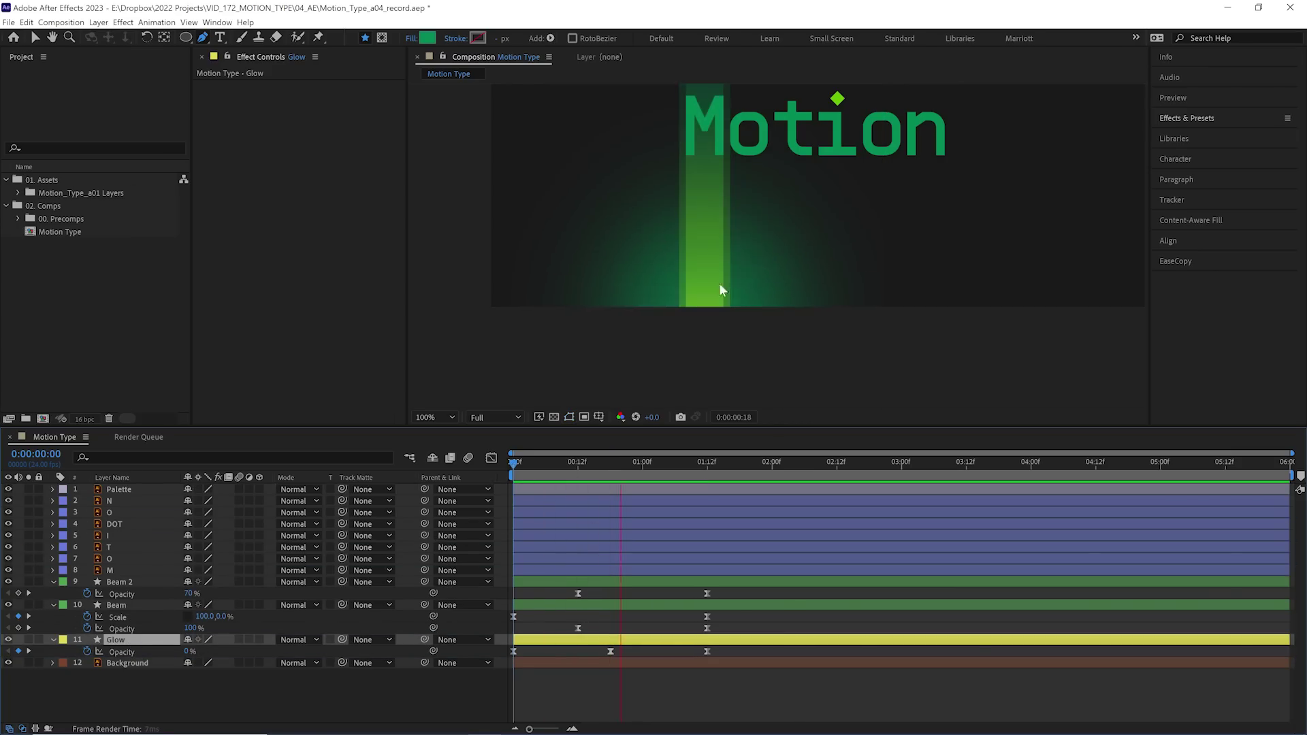
{"action": "key", "text": "space"}
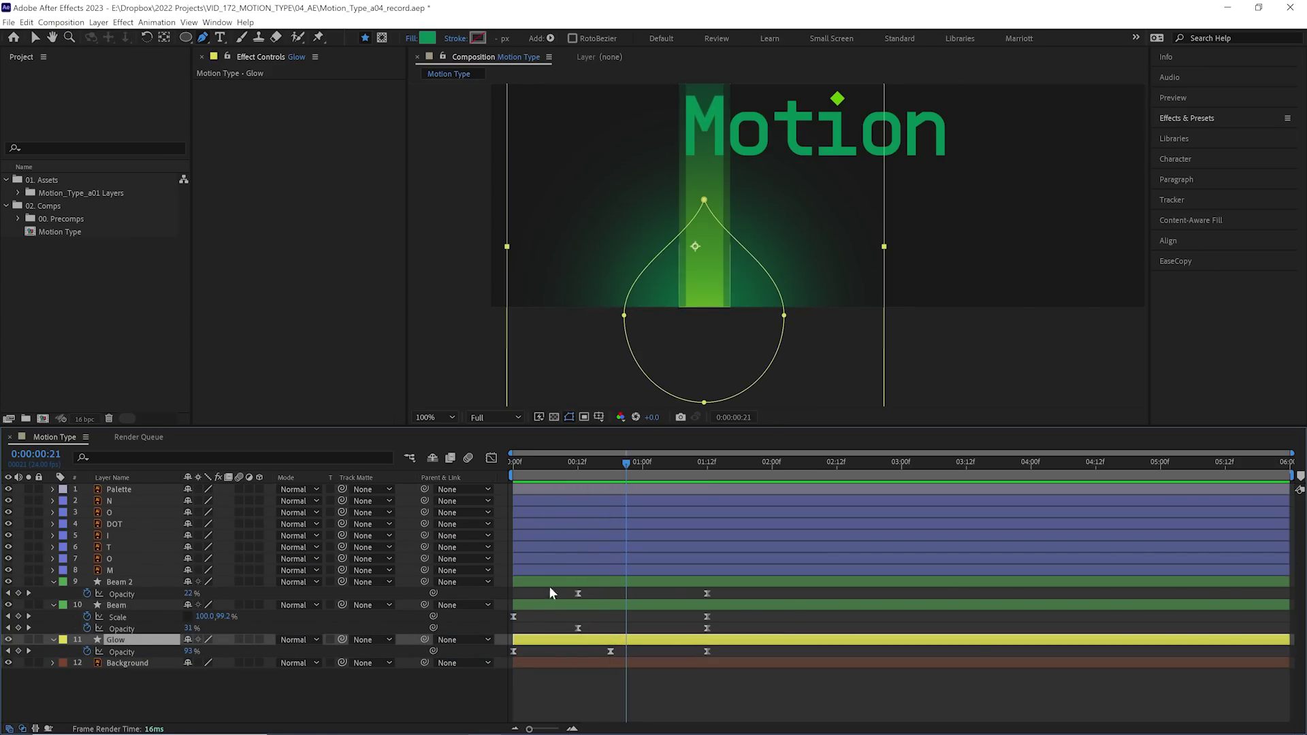
Shift the Beam and Beam 2 layers together so they start at 0:00:00:06.
{"action": "left_click", "coordinate": [548, 583]}
{"action": "left_click", "coordinate": [541, 602], "text": "shift"}
{"action": "key", "text": "space"}
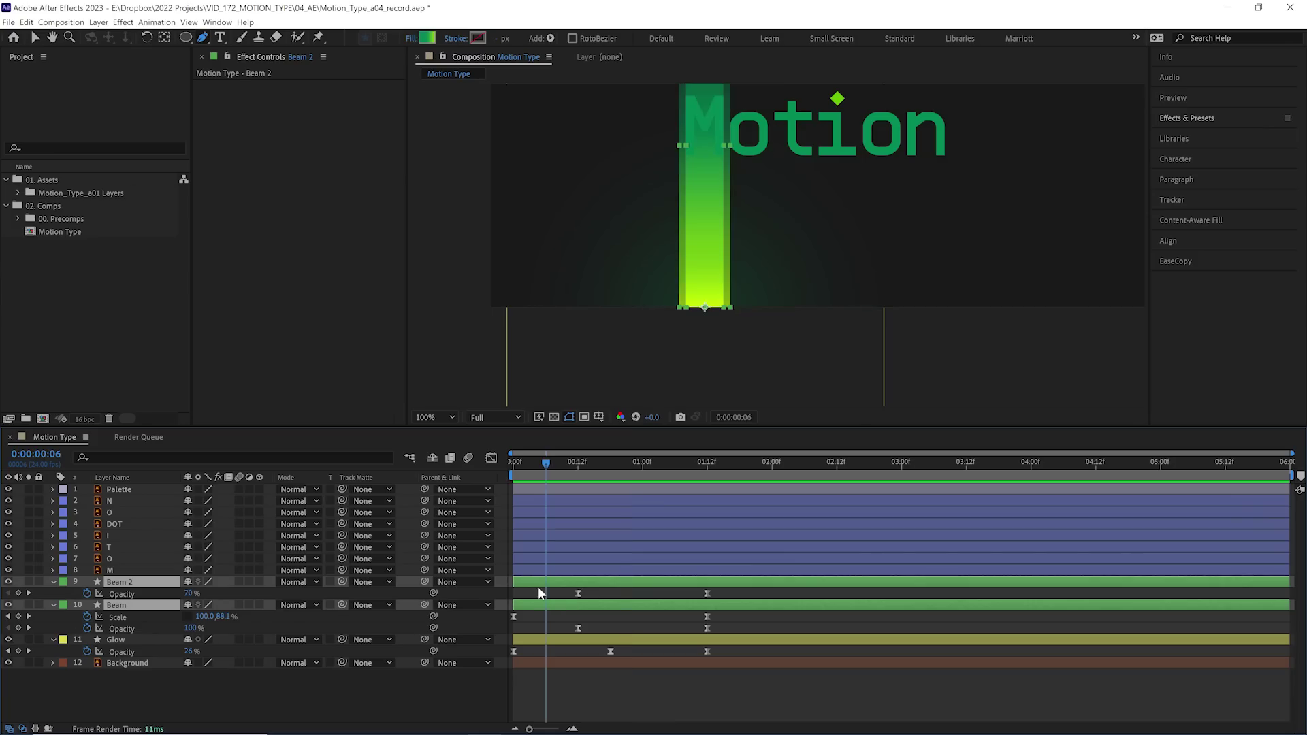
{"action": "key", "text": "bracketleft"}
Preview the timing between the glow and the delayed beams from the first frame, stopping at 0:00:00:18.
{"action": "left_click_drag", "start_coordinate": [524, 461], "coordinate": [516, 462]}
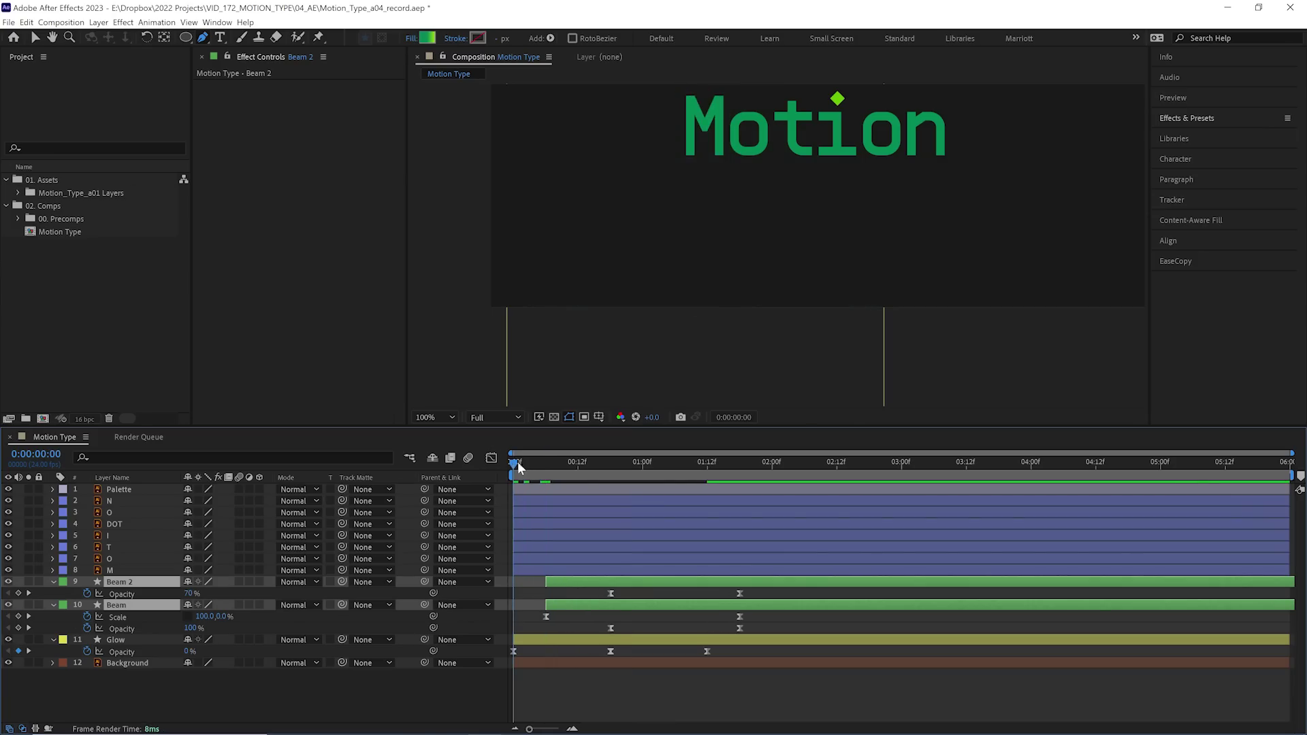
{"action": "key", "text": "space"}
{"action": "key", "text": "space"}
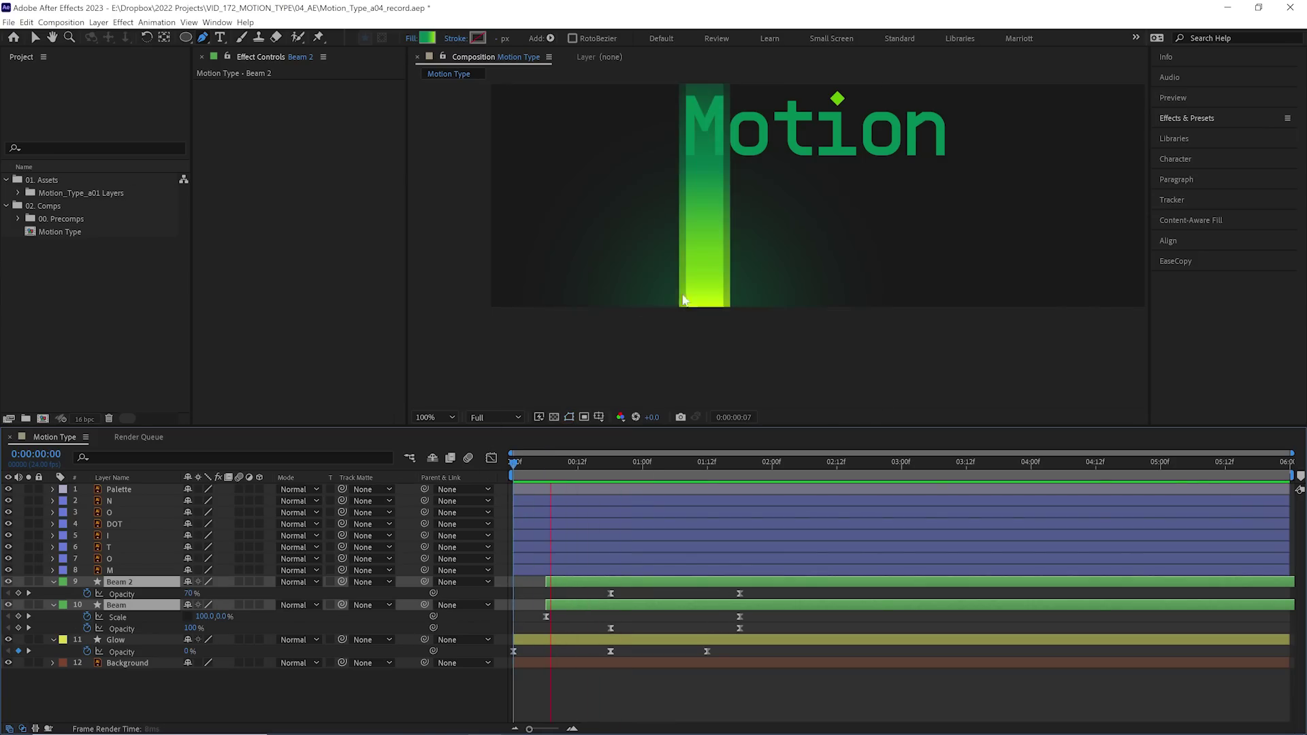
{"action": "key", "text": "space"}
{"action": "left_click", "coordinate": [518, 464]}
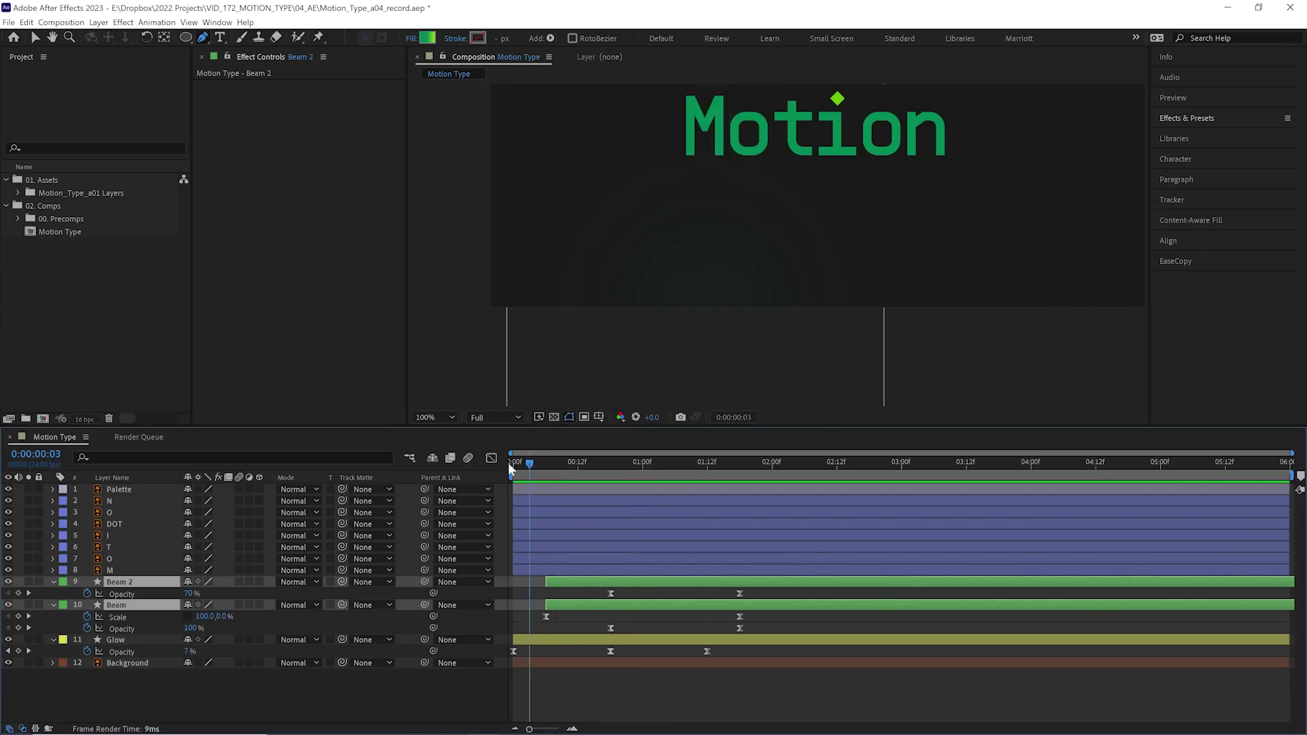
{"action": "key", "text": "space"}
{"action": "key", "text": "space"}
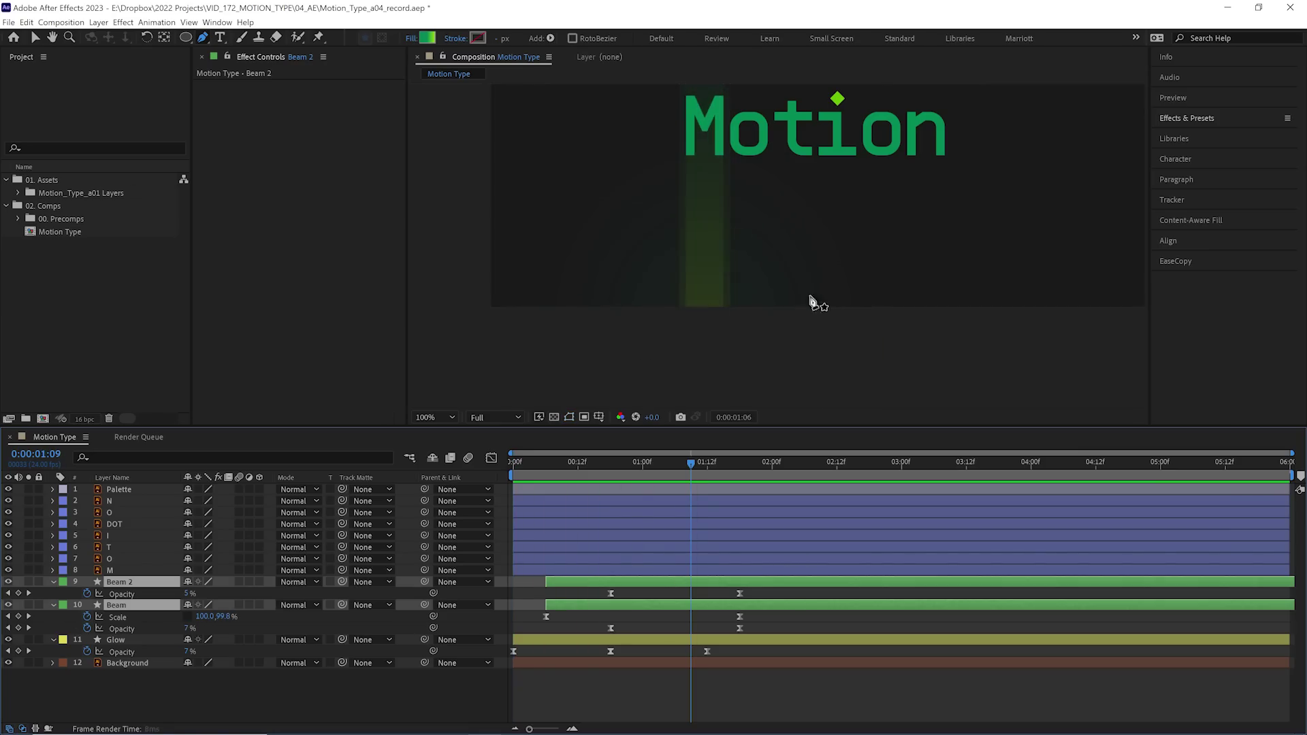
{"action": "key", "text": "space"}
{"action": "key", "text": "space"}
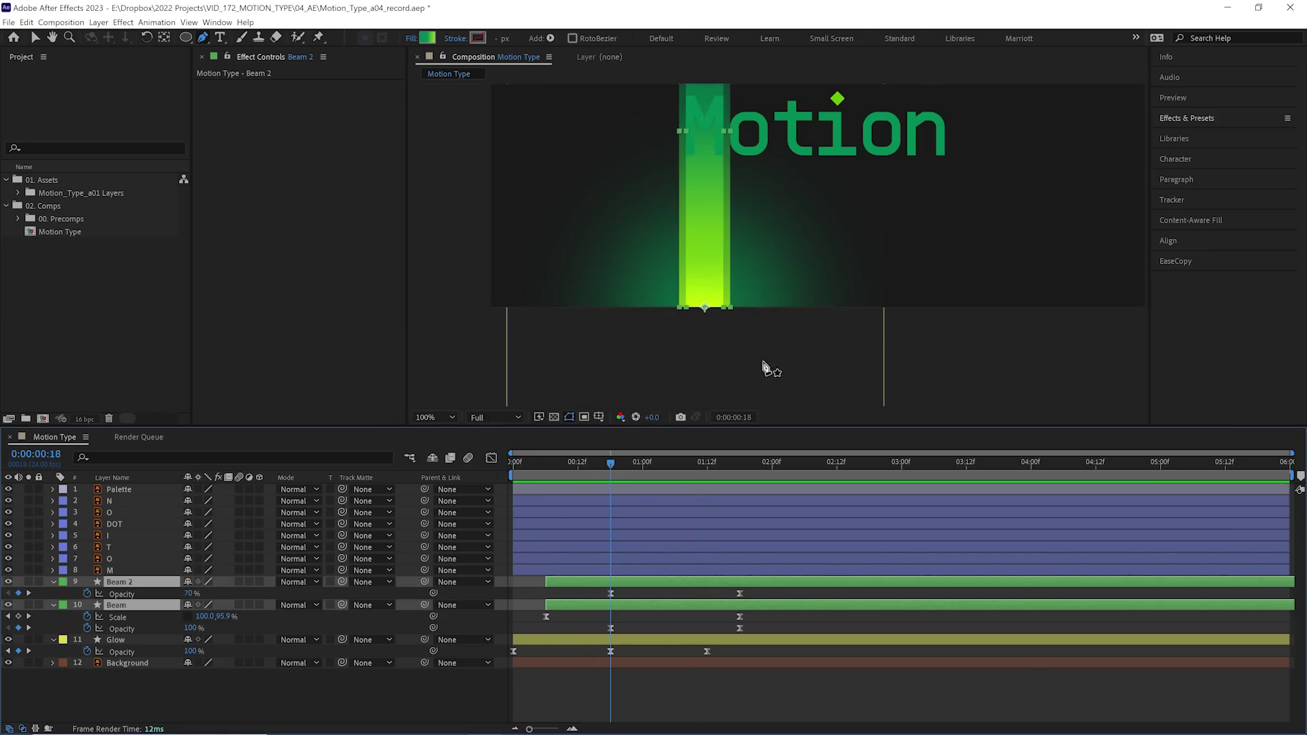
Duplicate the Glow layer and sample the palette's middle light green as the copy's fill colour.
{"action": "left_click", "coordinate": [633, 641]}
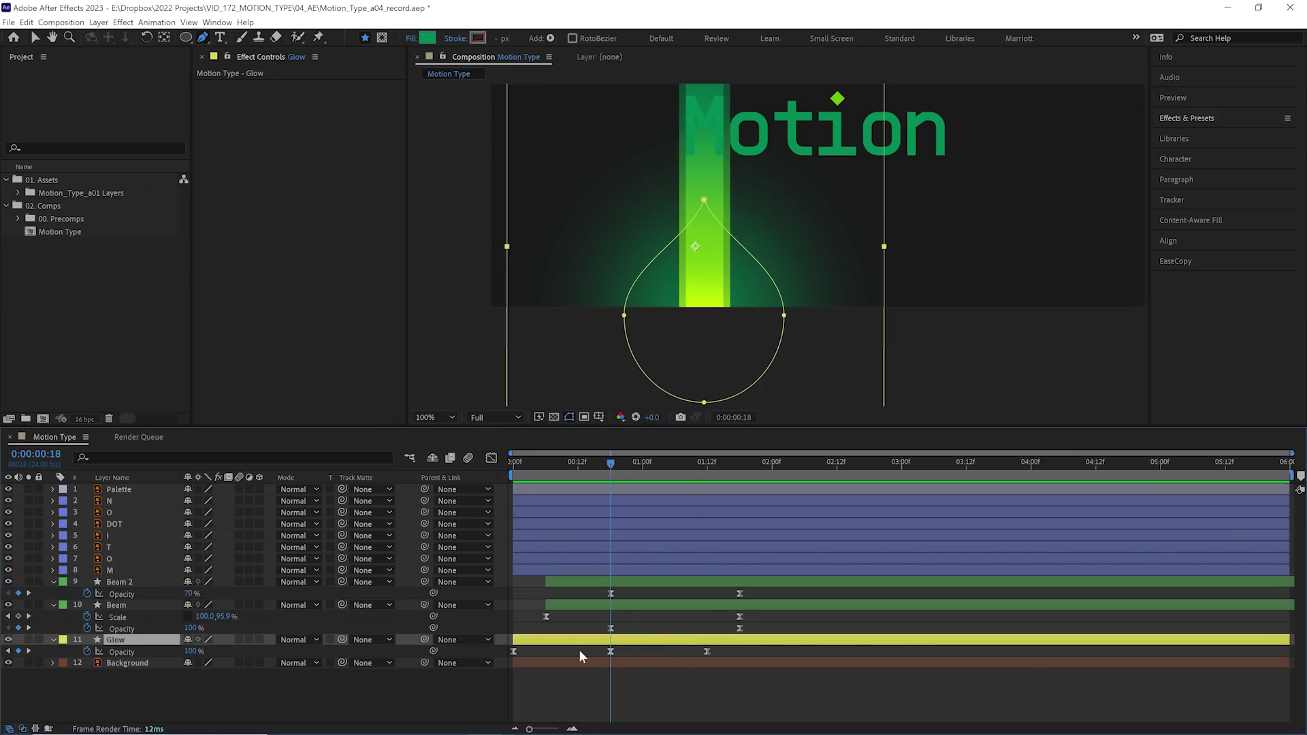
{"action": "key", "text": "ctrl+d"}
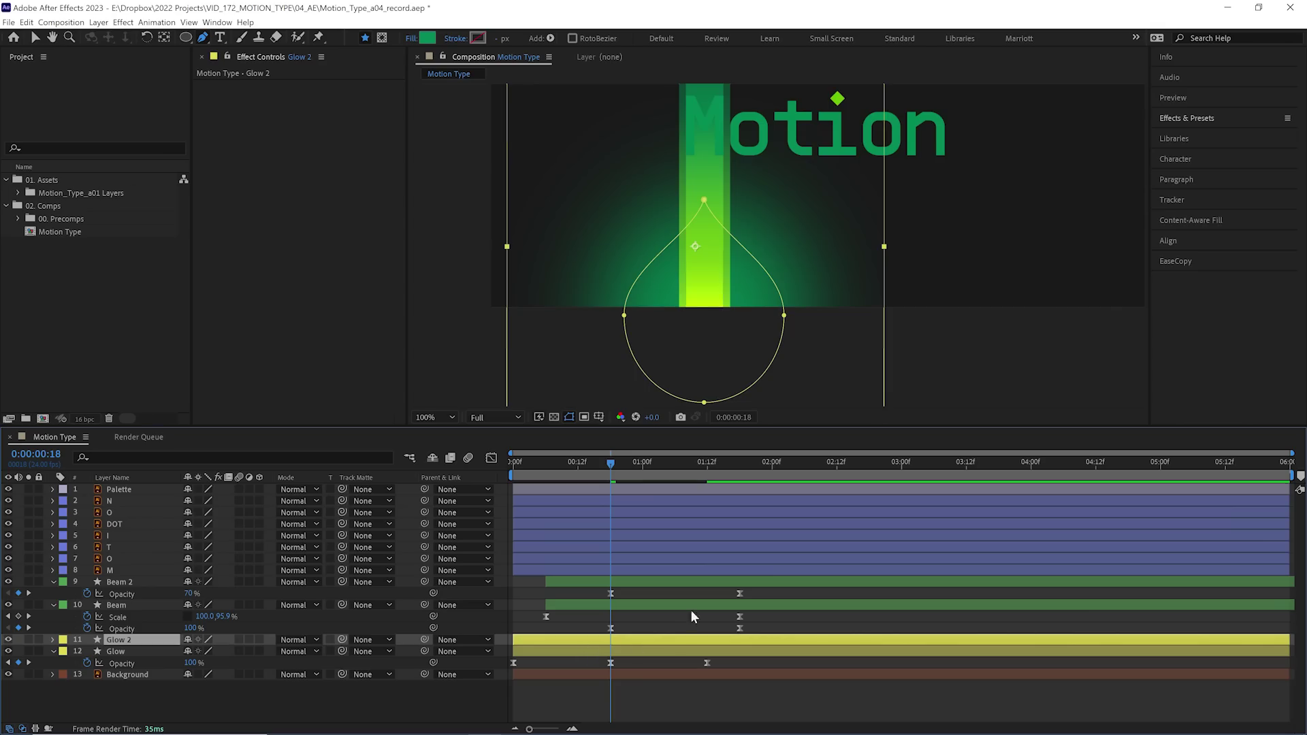
{"action": "scroll", "coordinate": [763, 251], "scroll_direction": "down", "scroll_amount": 2}
{"action": "left_click_drag", "start_coordinate": [763, 250], "coordinate": [687, 294]}
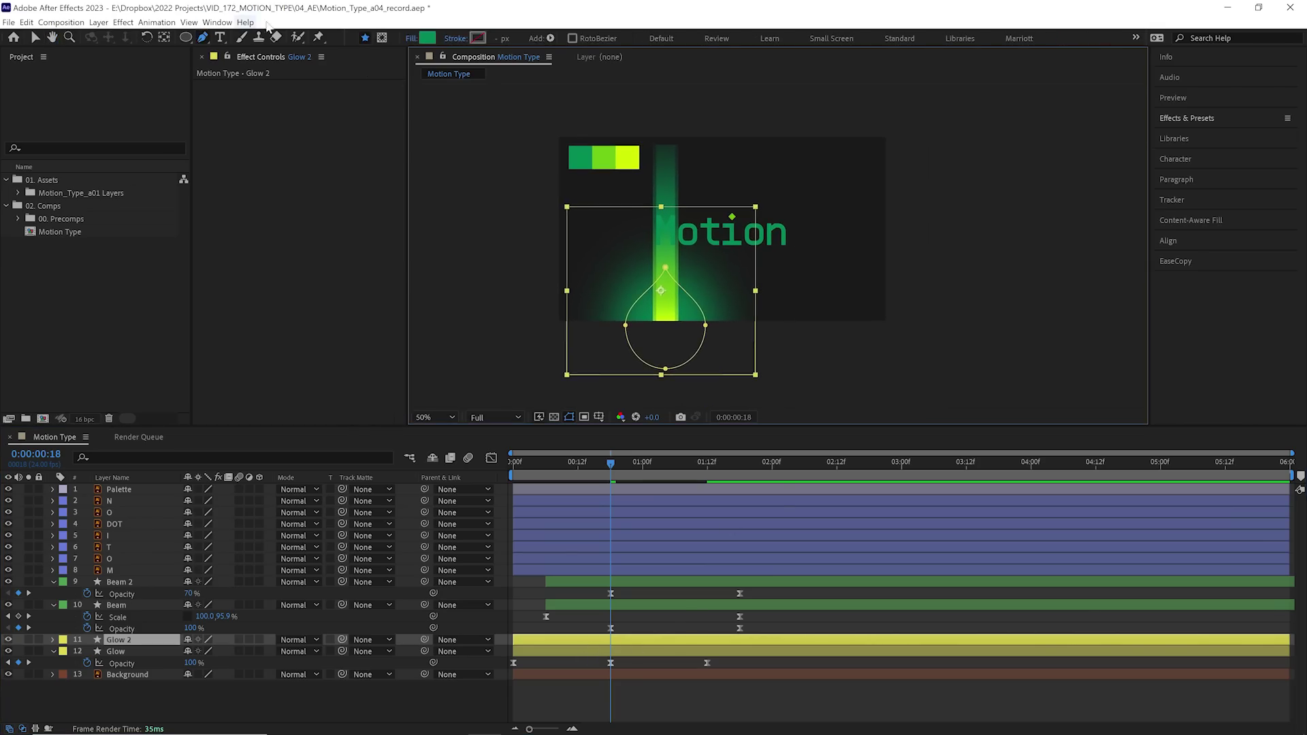
{"action": "left_click", "coordinate": [427, 38]}
{"action": "left_click", "coordinate": [714, 396]}
{"action": "left_click", "coordinate": [606, 159]}
{"action": "left_click", "coordinate": [742, 328]}
Set the Mask Feather of Glow 2 to 200 pixels.
{"action": "scroll", "coordinate": [729, 306], "scroll_direction": "up", "scroll_amount": 1}
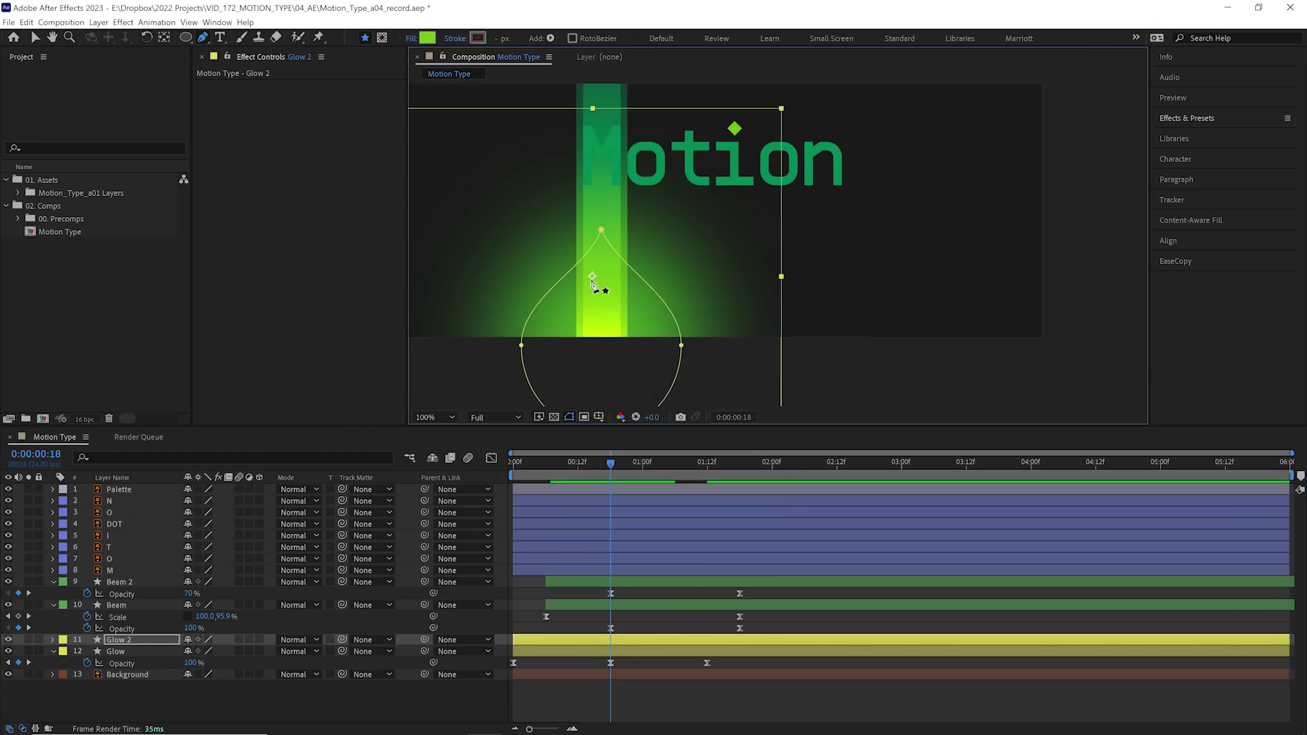
{"action": "key", "text": "f"}
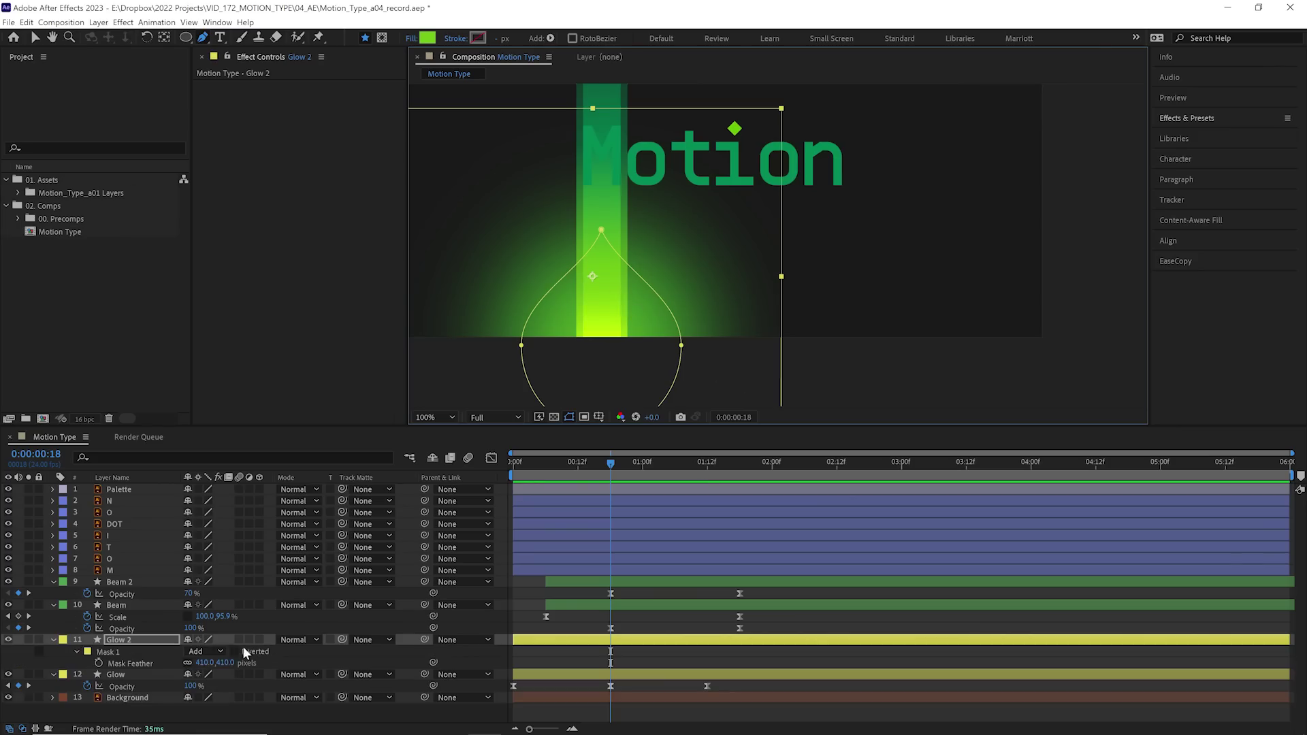
{"action": "left_click_drag", "start_coordinate": [232, 667], "coordinate": [211, 672]}
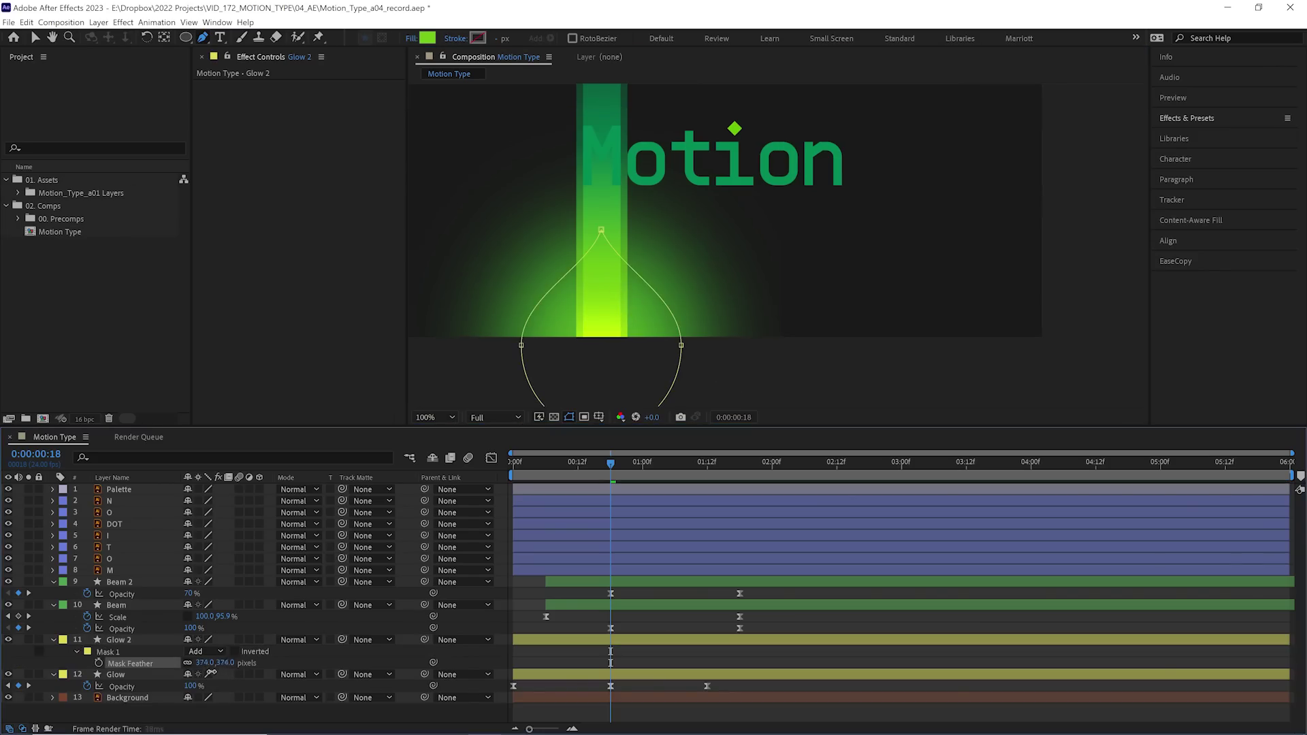
{"action": "left_click_drag", "start_coordinate": [182, 673], "coordinate": [175, 673]}
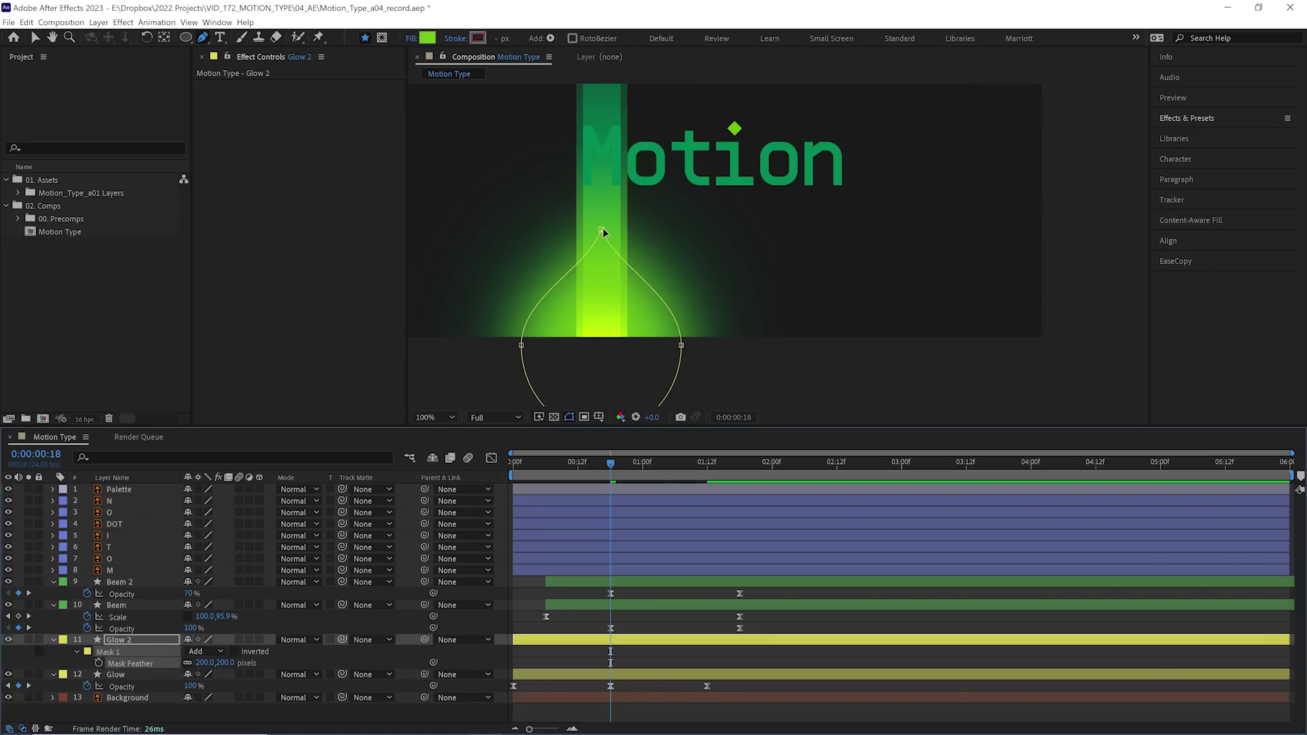
Scale Glow 2's teardrop mask down about its centre.
{"action": "key", "text": "v"}
{"action": "left_click_drag", "start_coordinate": [684, 230], "coordinate": [660, 250]}
{"action": "left_click", "coordinate": [667, 659]}
Duplicate Glow 2 and sample the palette's yellow-green CEFF00 as the copy's fill colour.
{"action": "left_click", "coordinate": [641, 639]}
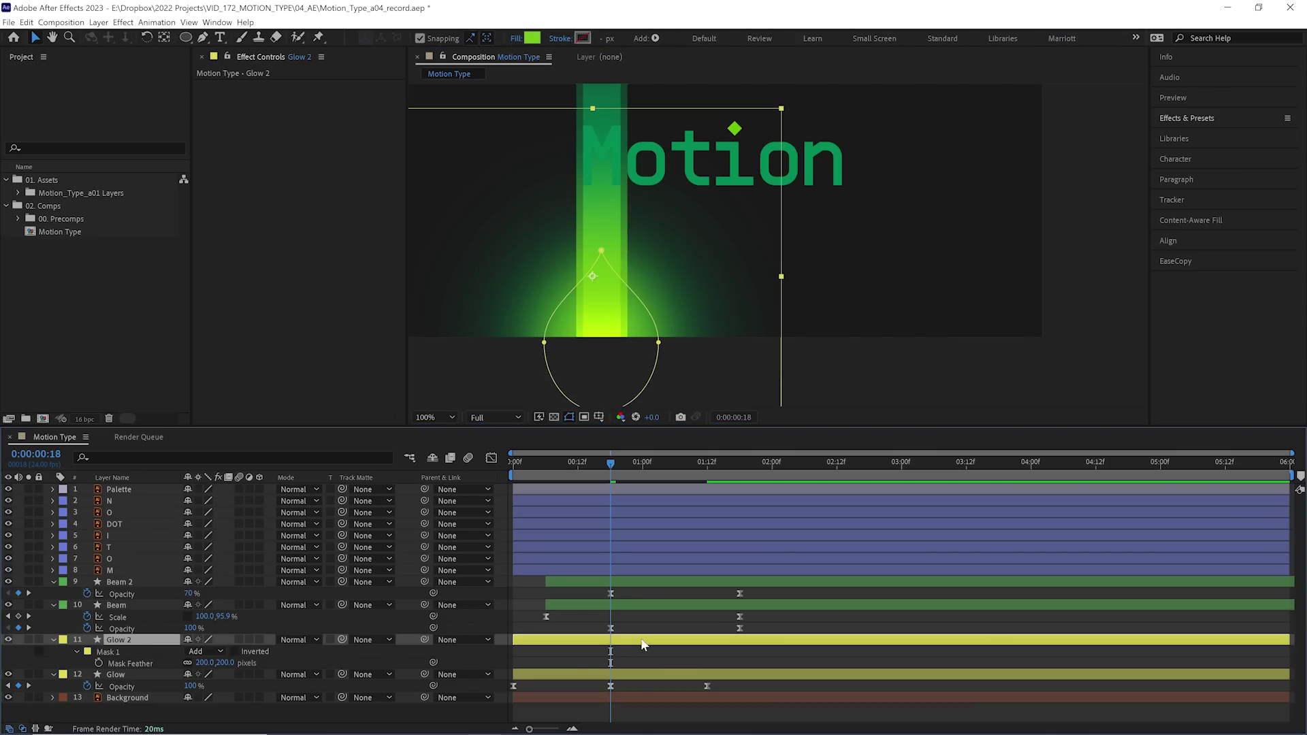
{"action": "key", "text": "ctrl+d"}
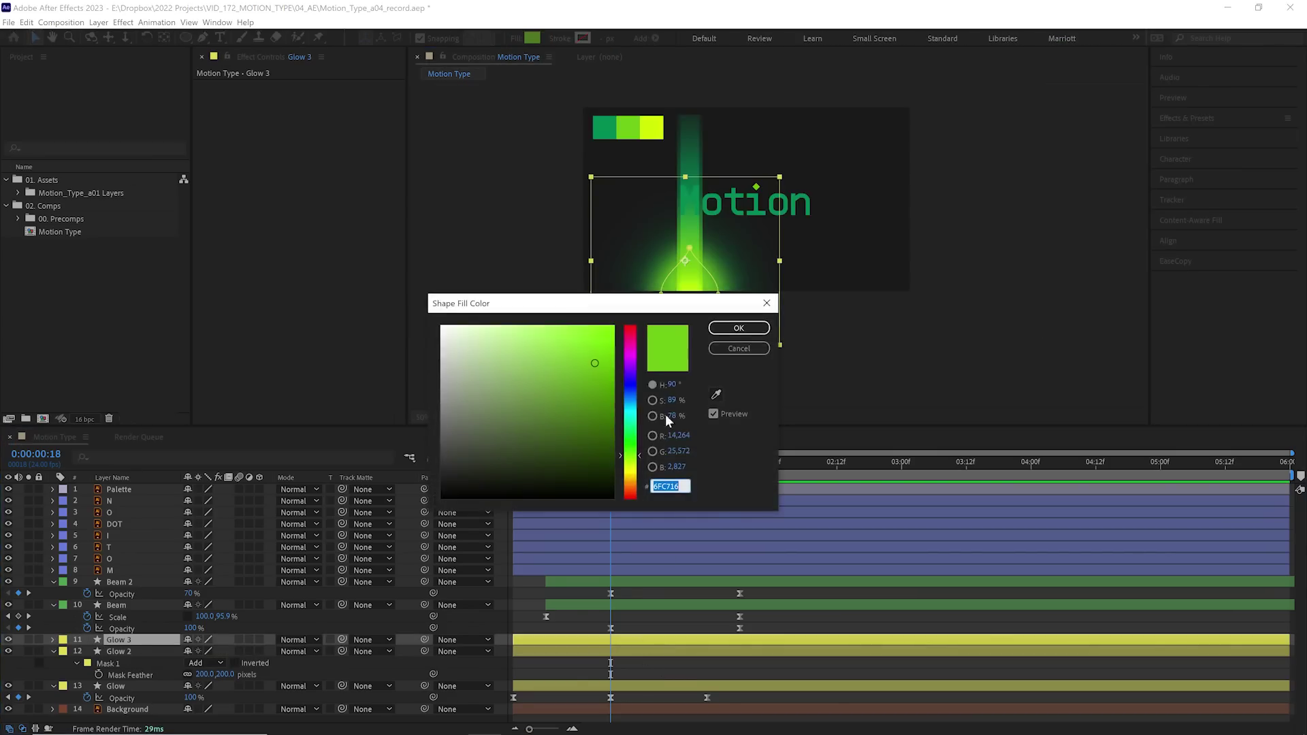
{"action": "left_click", "coordinate": [716, 394]}
{"action": "left_click", "coordinate": [653, 126]}
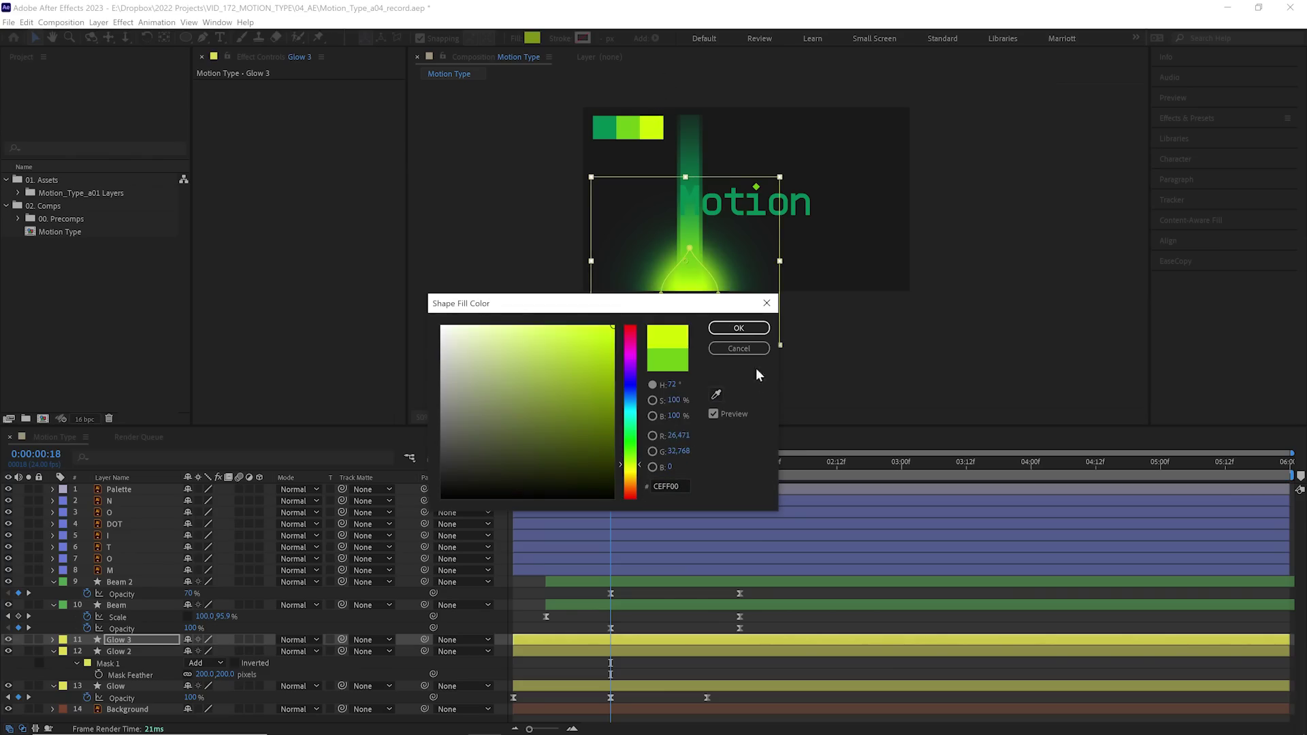
{"action": "left_click", "coordinate": [738, 329]}
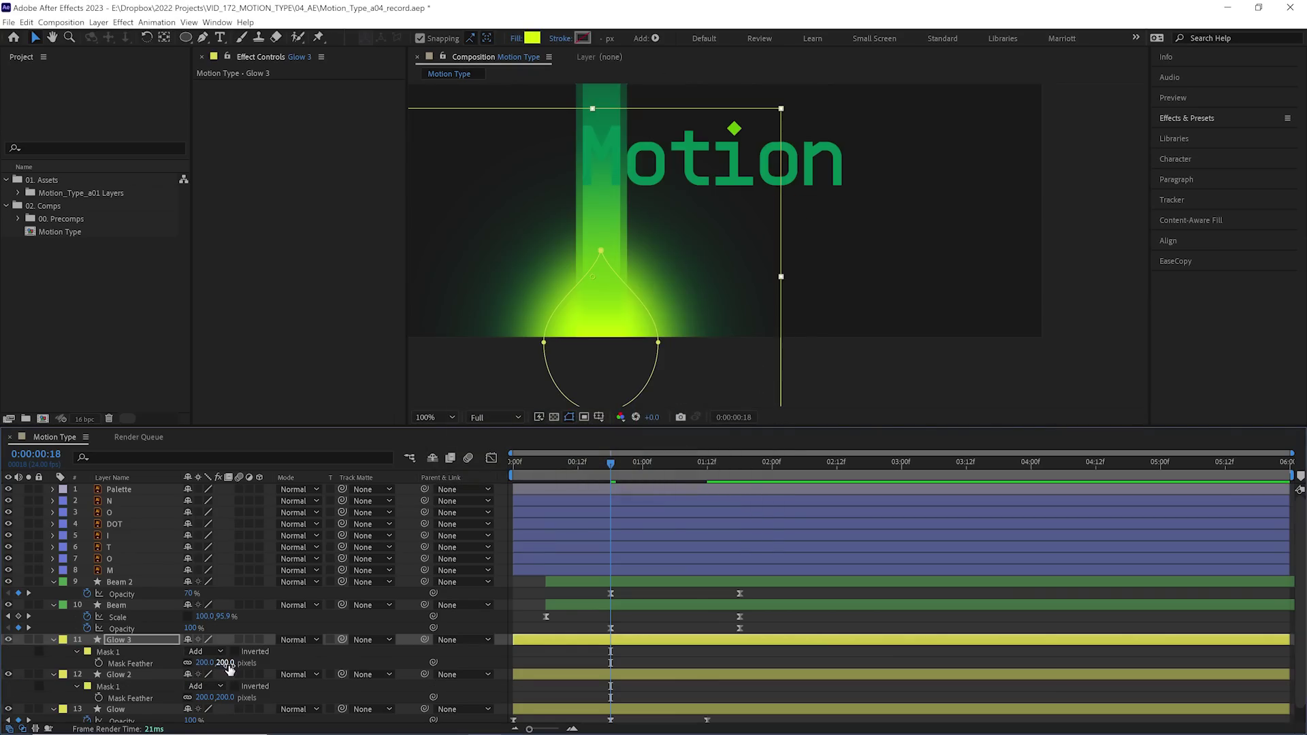
Set the Mask Feather of Glow 3 to 100 pixels and scale its mask narrower about the centre.
{"action": "mouse_move", "coordinate": [227, 667]}
{"action": "left_mouse_down"}
{"action": "mouse_move", "coordinate": [208, 670]}
{"action": "mouse_move", "coordinate": [225, 664]}
{"action": "left_mouse_up"}
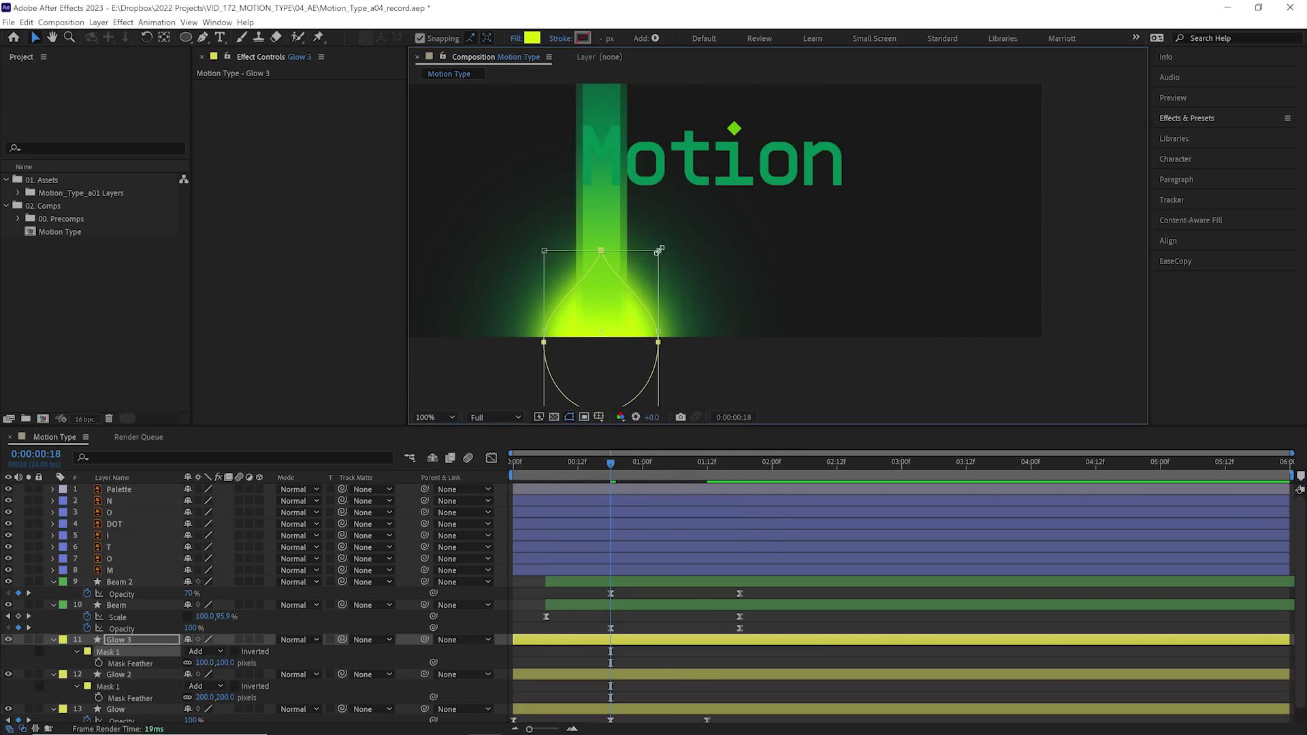
{"action": "left_click_drag", "start_coordinate": [659, 251], "coordinate": [640, 254]}
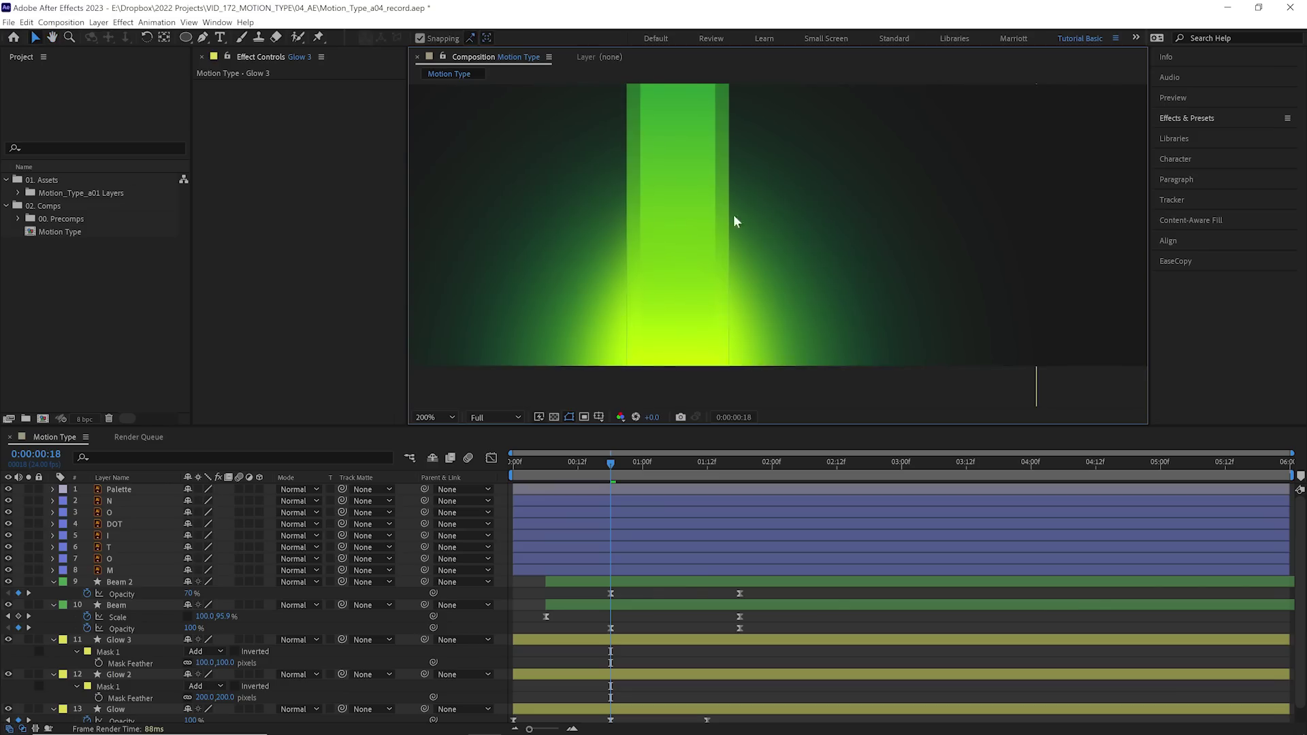
Examine the glow's gradient beside the beam at 400% and 800% magnification for colour banding.
{"action": "scroll", "coordinate": [733, 214], "scroll_direction": "up", "scroll_amount": 2}
{"action": "scroll", "coordinate": [756, 231], "scroll_direction": "up", "scroll_amount": 1}
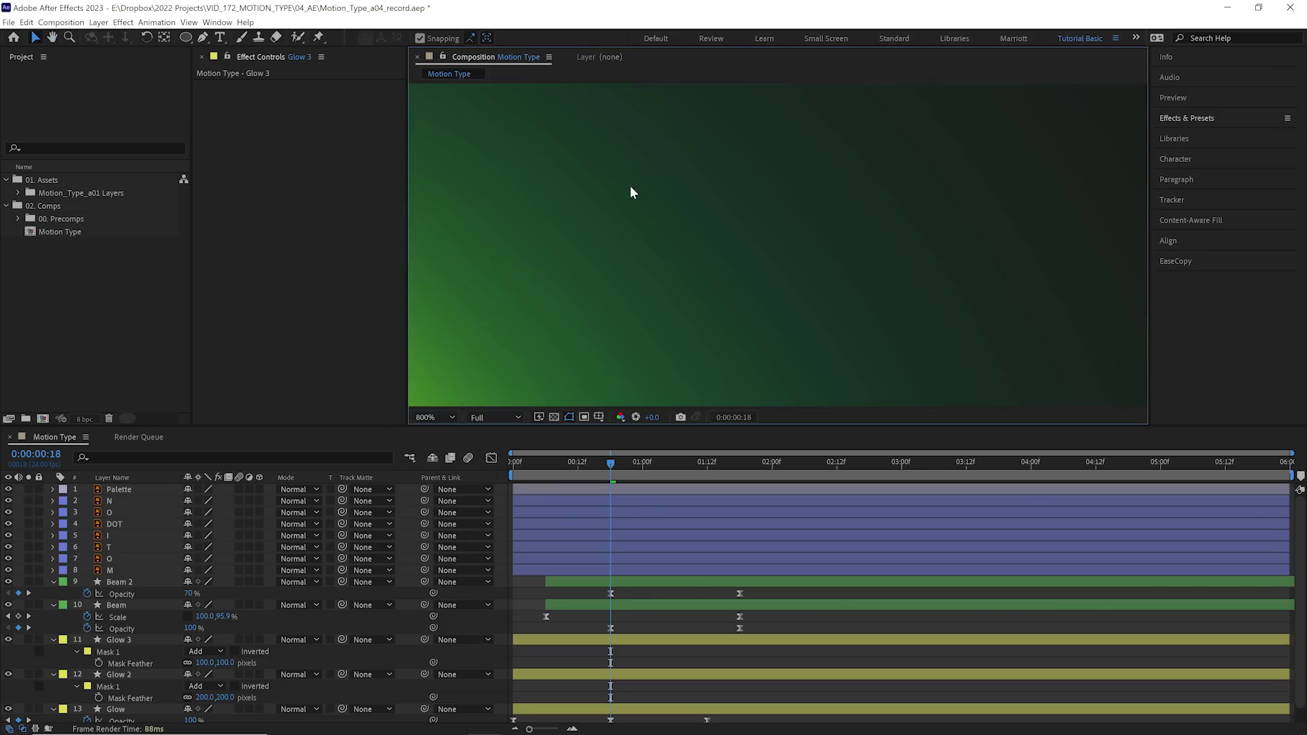
{"action": "scroll", "coordinate": [504, 299], "scroll_direction": "down", "scroll_amount": 1}
{"action": "left_click_drag", "start_coordinate": [765, 346], "coordinate": [677, 154]}
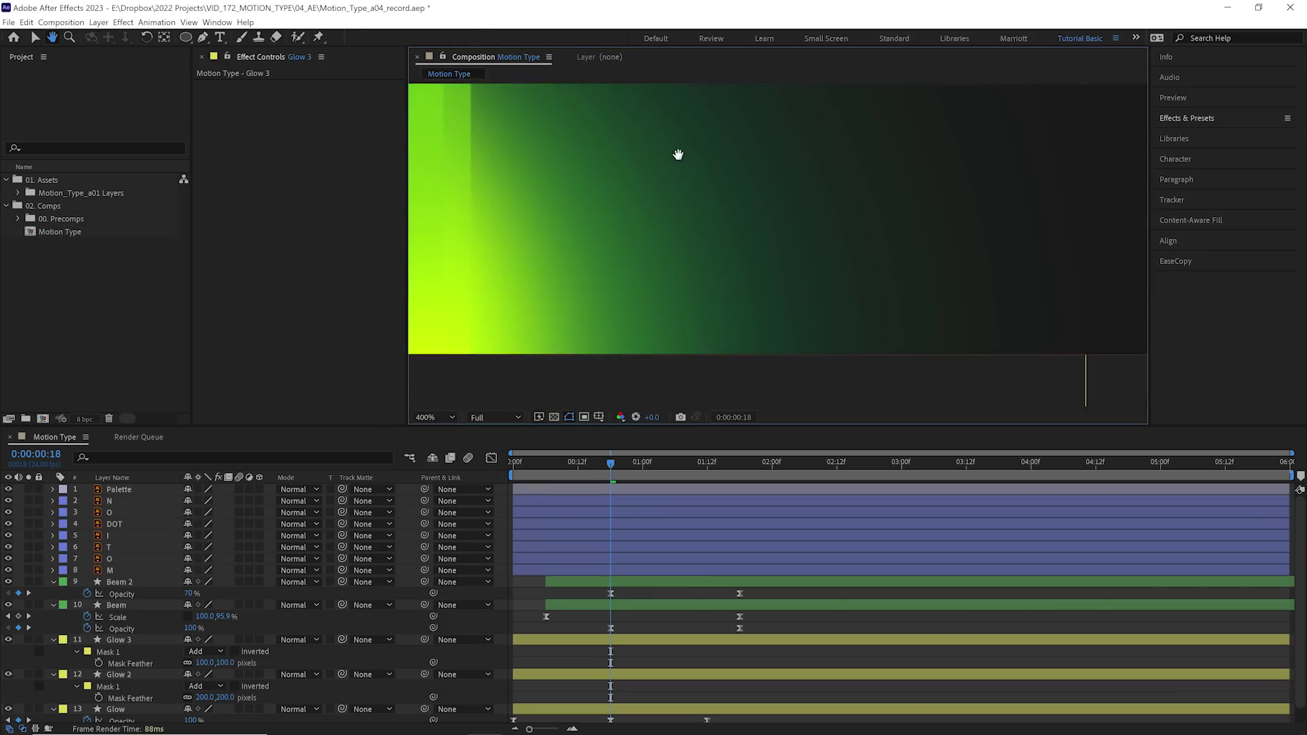
{"action": "scroll", "coordinate": [614, 308], "scroll_direction": "up", "scroll_amount": 1}
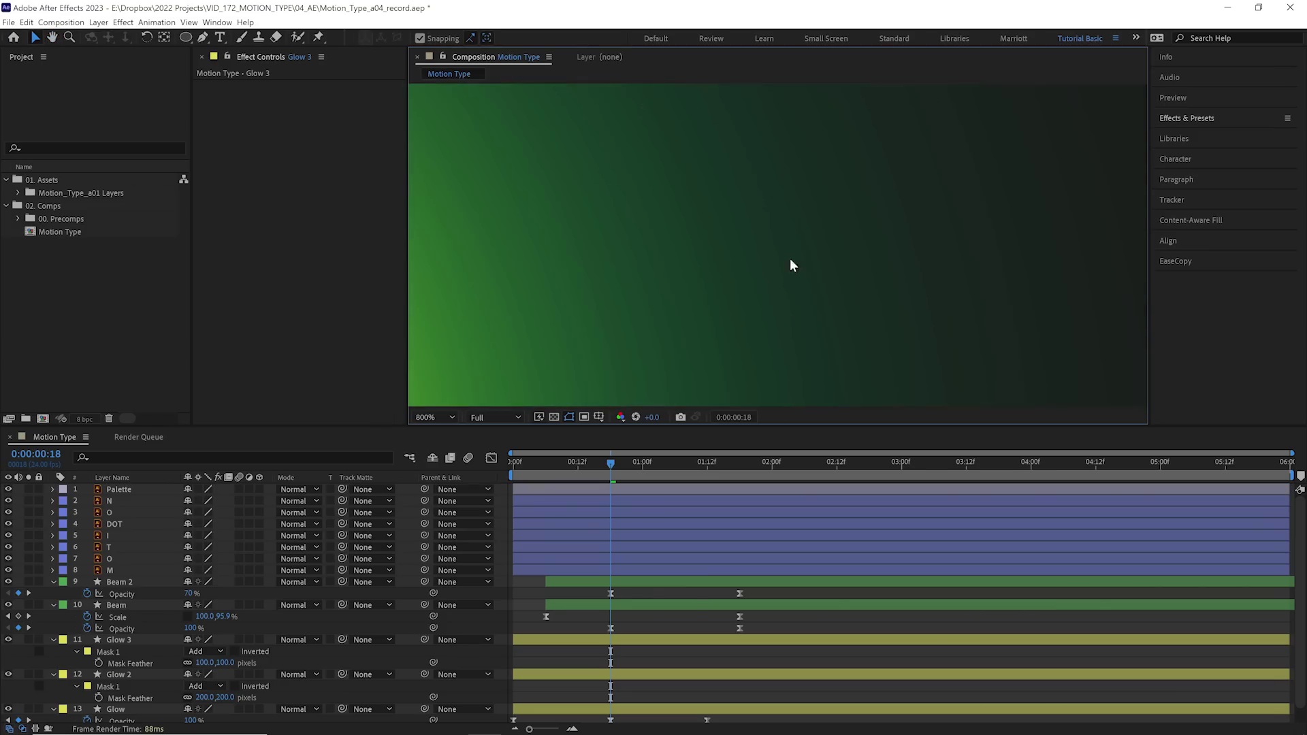
{"action": "scroll", "coordinate": [789, 260], "scroll_direction": "down", "scroll_amount": 2}
{"action": "scroll", "coordinate": [565, 247], "scroll_direction": "up", "scroll_amount": 1}
{"action": "left_click", "coordinate": [776, 207]}
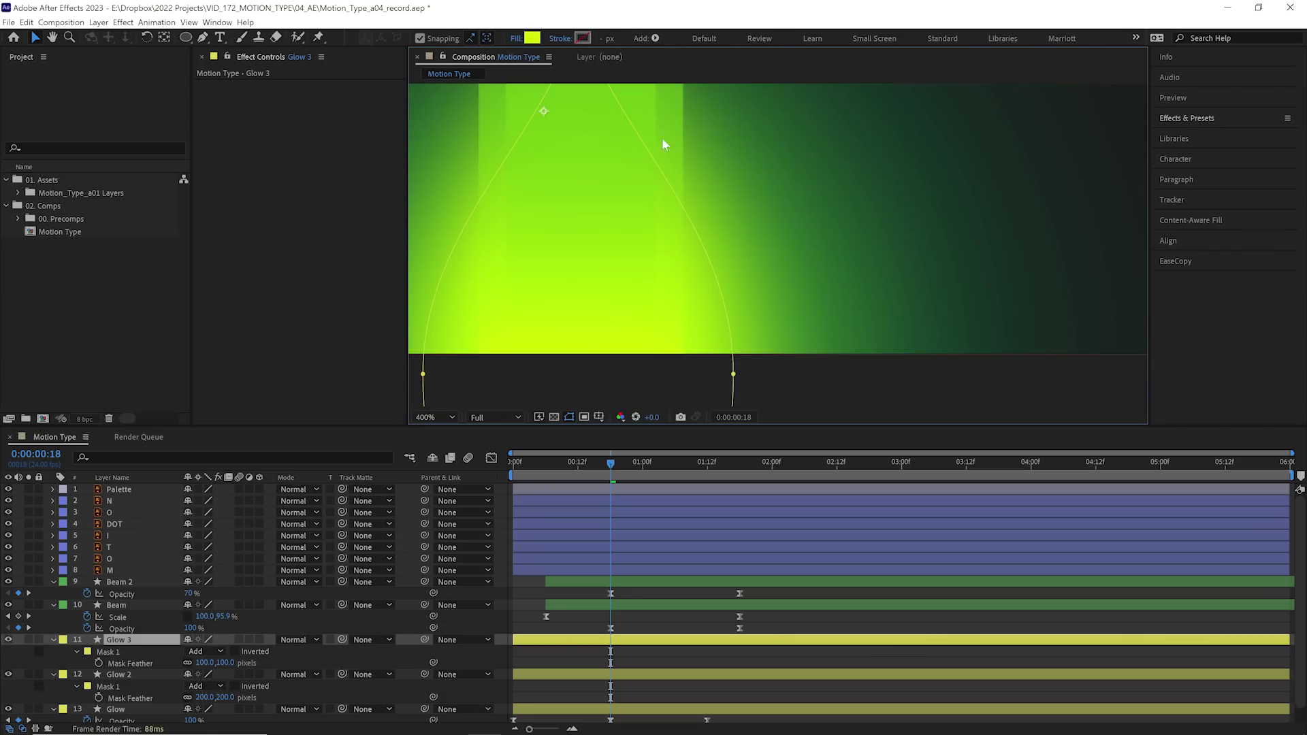
Set the project's colour depth to 16 bits per channel.
{"action": "left_click", "coordinate": [83, 419]}
{"action": "left_click", "coordinate": [512, 199]}
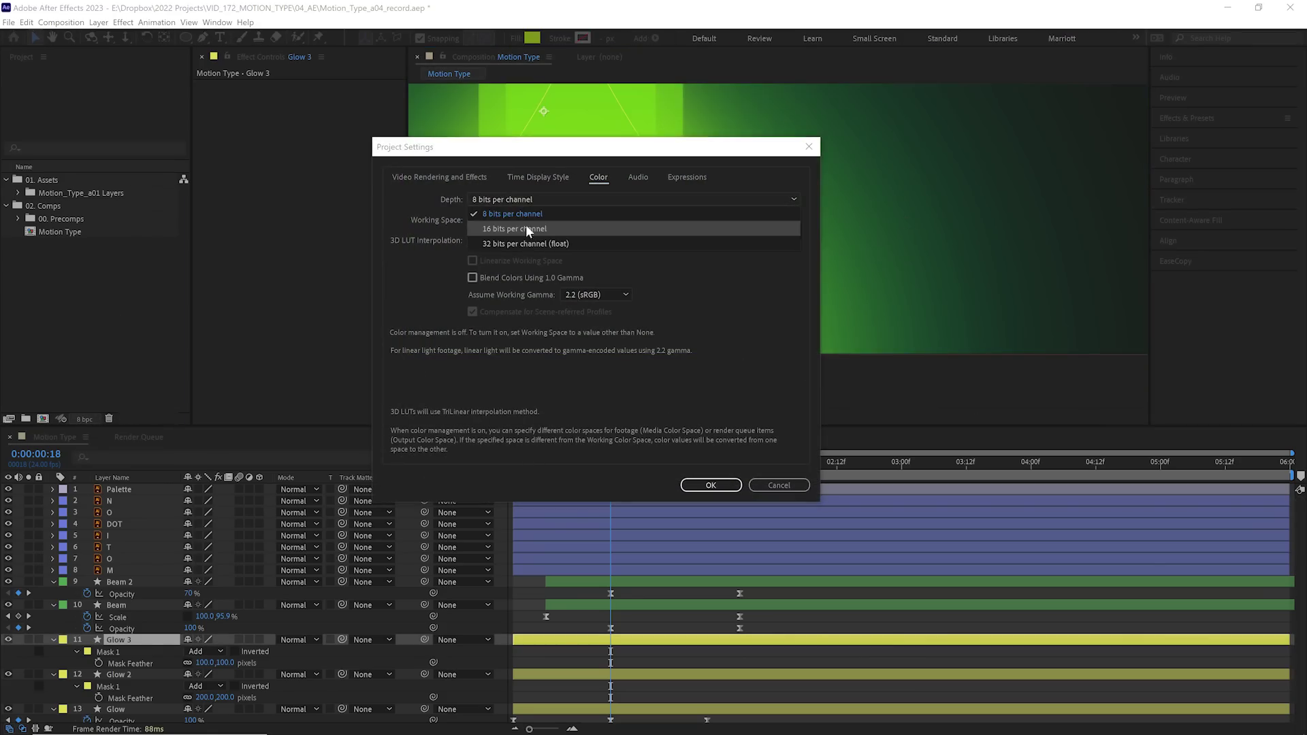
{"action": "left_click", "coordinate": [526, 227]}
{"action": "left_click", "coordinate": [710, 485]}
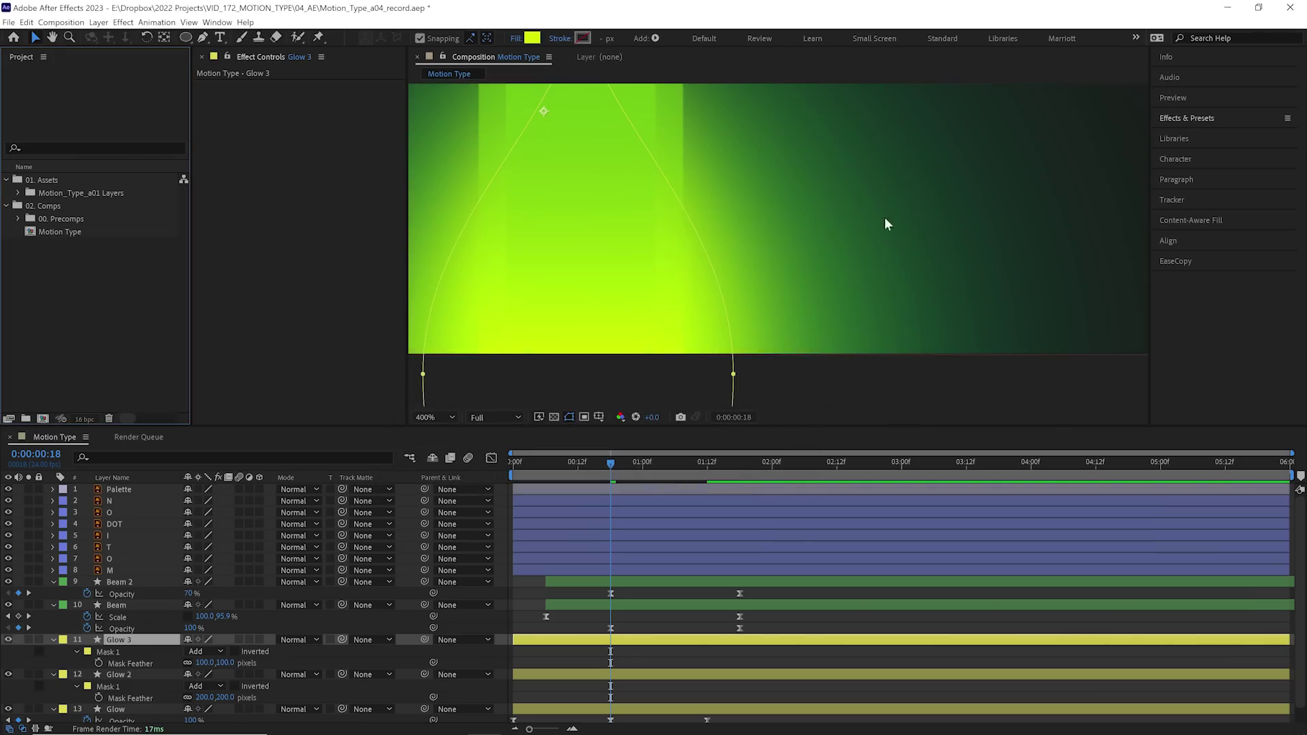
Examine the glow's gradient around the beam, then preview the animation from the start and stop at 0:00:00:22.
{"action": "scroll", "coordinate": [778, 246], "scroll_direction": "down", "scroll_amount": 1}
{"action": "left_click", "coordinate": [680, 591]}
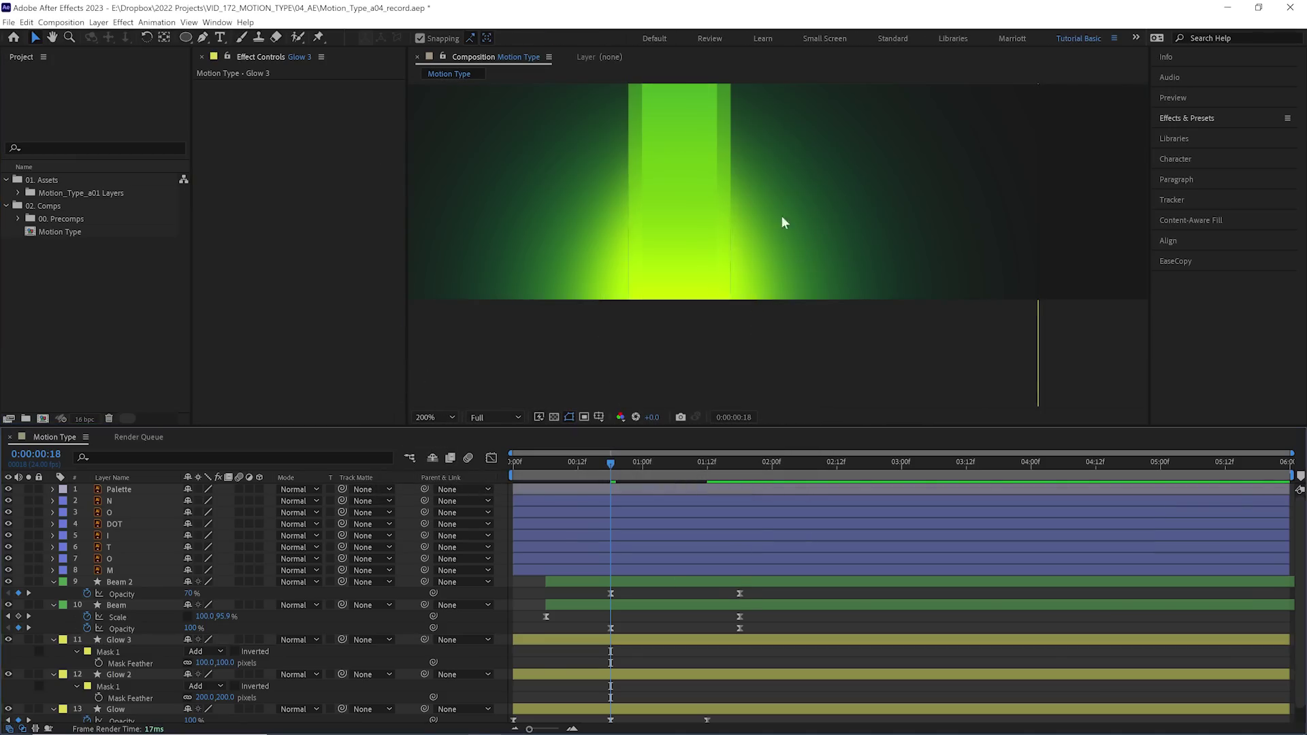
{"action": "key", "text": "space"}
{"action": "left_click_drag", "start_coordinate": [787, 229], "coordinate": [788, 286]}
{"action": "key", "text": "v"}
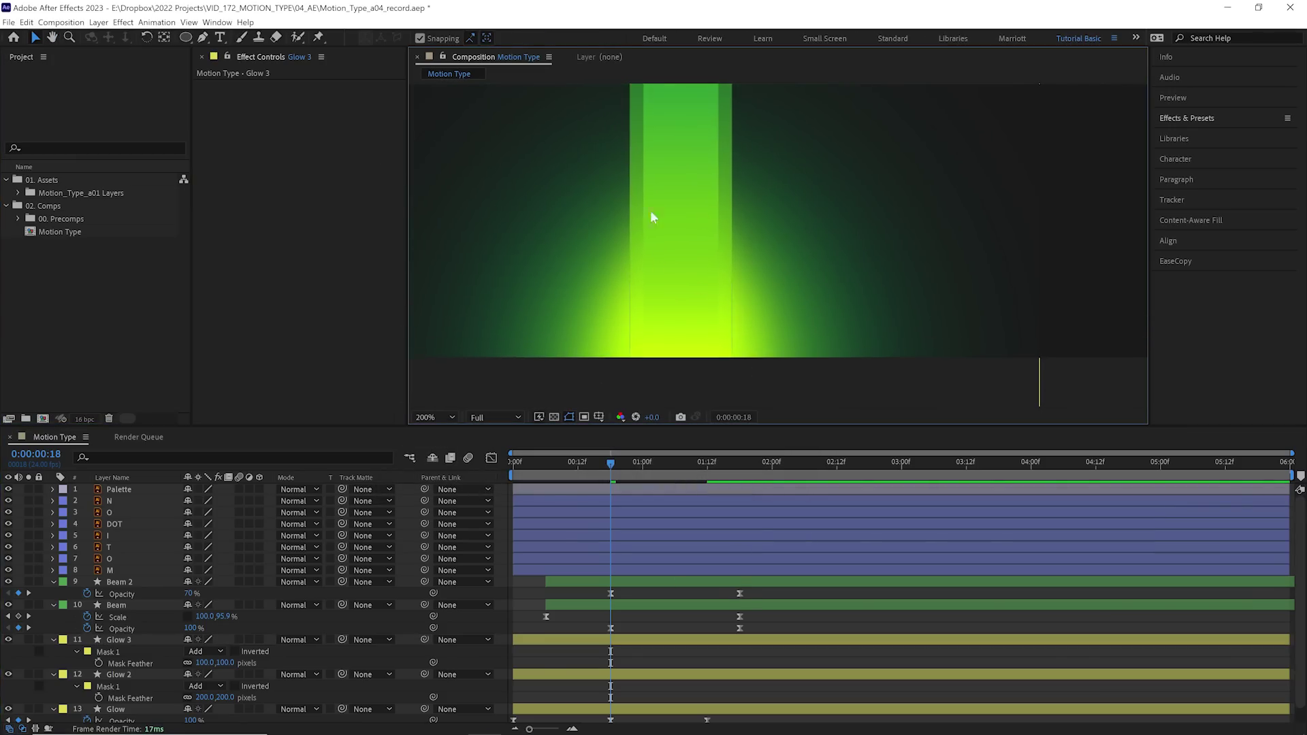
{"action": "scroll", "coordinate": [756, 326], "scroll_direction": "down", "scroll_amount": 1}
{"action": "key", "text": "Home"}
{"action": "key", "text": "space"}
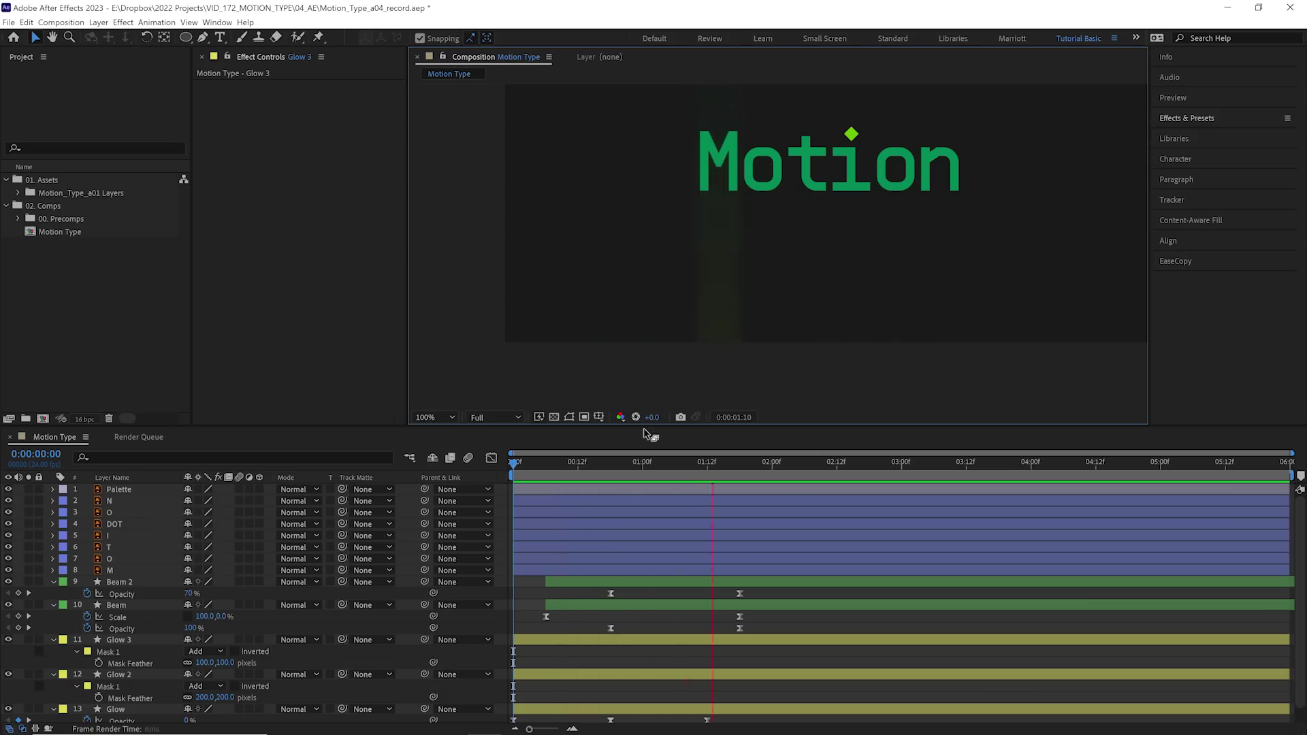
{"action": "left_click", "coordinate": [572, 465]}
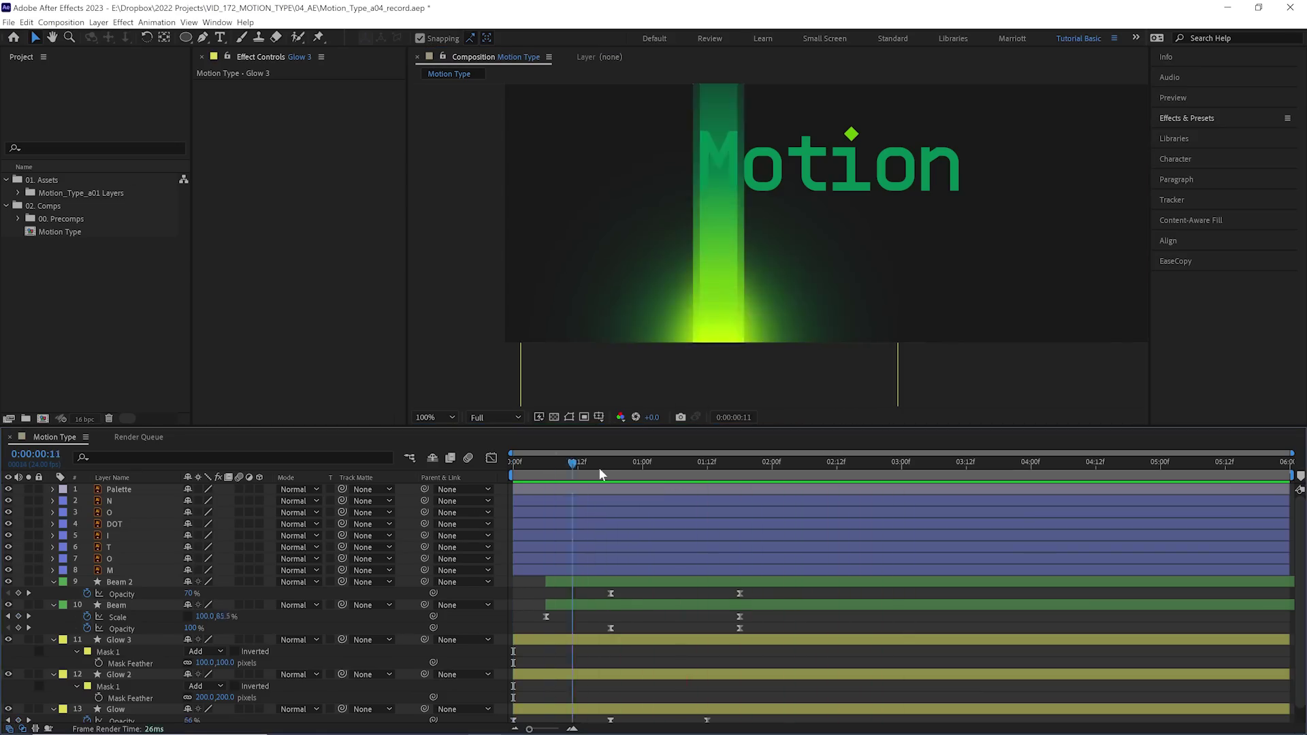
{"action": "left_click_drag", "start_coordinate": [599, 467], "coordinate": [631, 467]}
Delay the first Opacity keyframe of Glow 2 to about frame 4 and of Glow 3 to about frame 7.
{"action": "left_click", "coordinate": [637, 674]}
{"action": "mouse_move", "coordinate": [661, 347]}
{"action": "left_mouse_down"}
{"action": "mouse_move", "coordinate": [584, 300]}
{"action": "mouse_move", "coordinate": [639, 263]}
{"action": "mouse_move", "coordinate": [609, 245]}
{"action": "mouse_move", "coordinate": [631, 286]}
{"action": "mouse_move", "coordinate": [569, 308]}
{"action": "mouse_move", "coordinate": [572, 319]}
{"action": "mouse_move", "coordinate": [696, 332]}
{"action": "mouse_move", "coordinate": [598, 292]}
{"action": "mouse_move", "coordinate": [655, 324]}
{"action": "left_mouse_up"}
{"action": "scroll", "coordinate": [613, 624], "scroll_direction": "down", "scroll_amount": 1}
{"action": "left_click", "coordinate": [613, 624]}
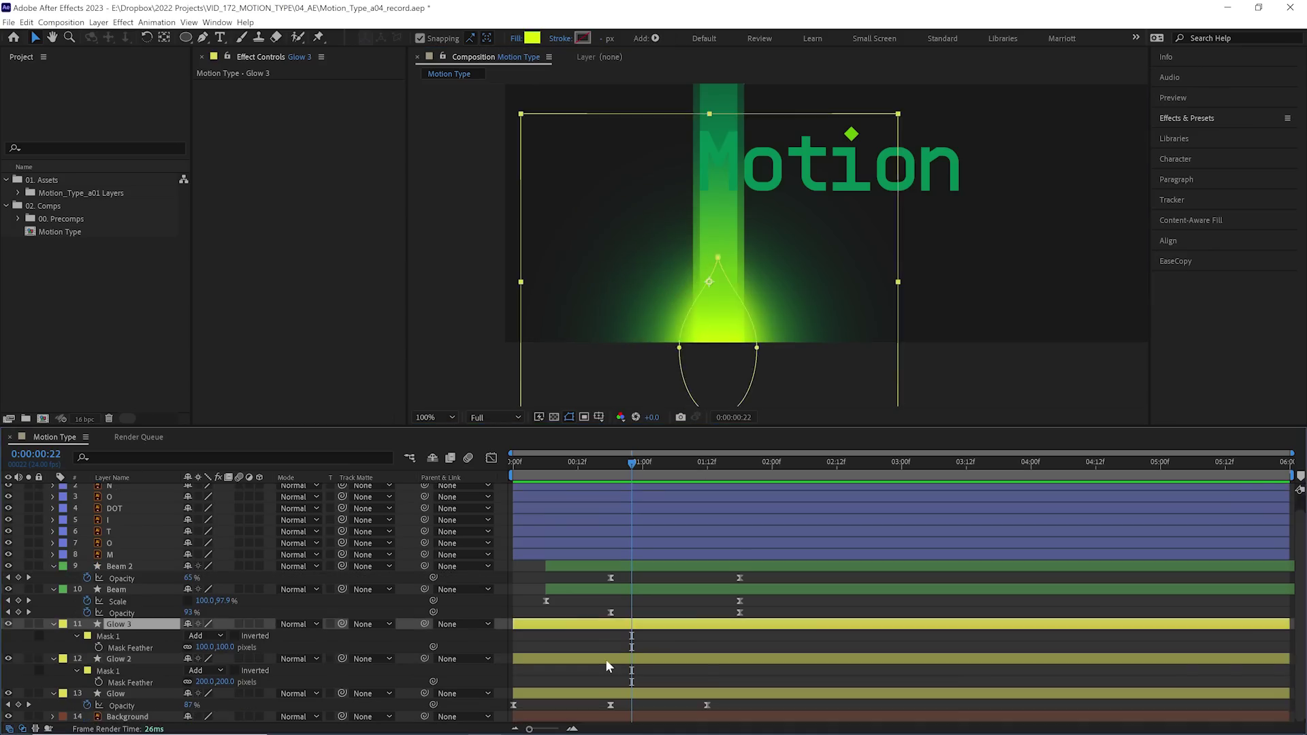
{"action": "left_click", "coordinate": [607, 660], "text": "shift"}
{"action": "key", "text": "u"}
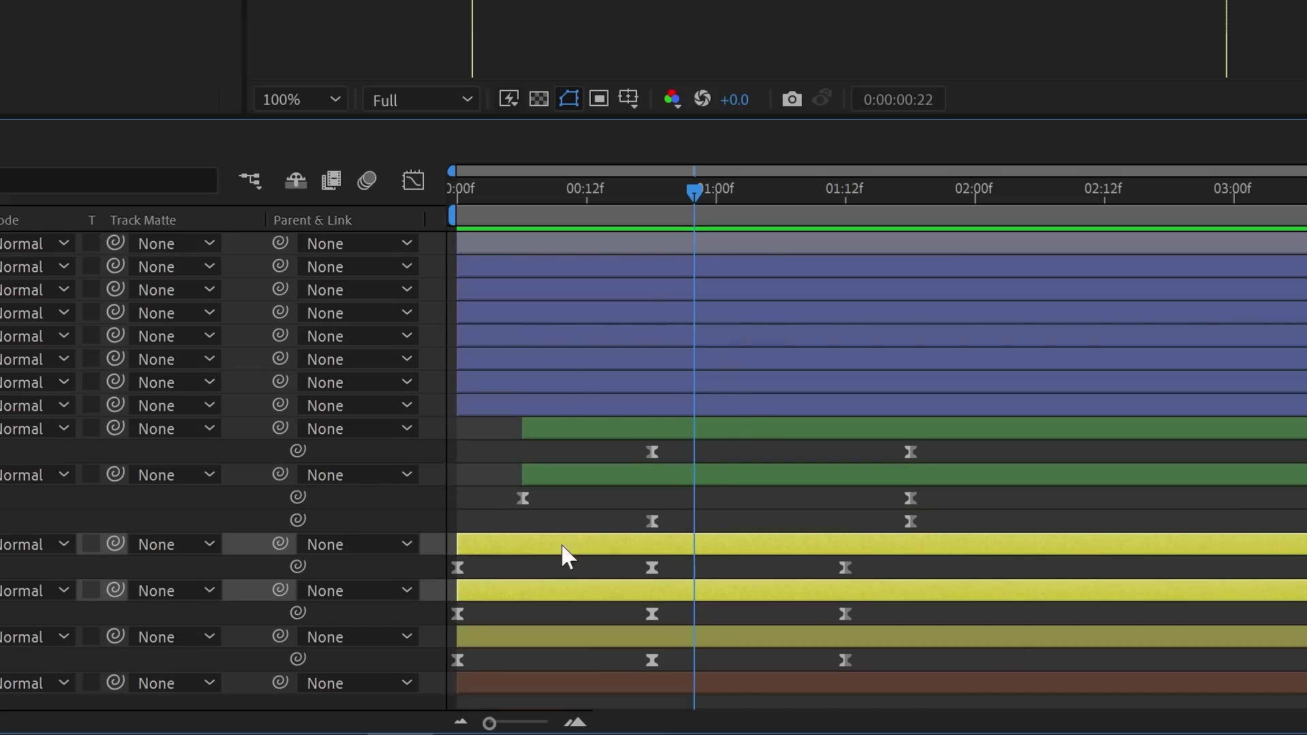
{"action": "left_click_drag", "start_coordinate": [461, 611], "coordinate": [494, 614]}
{"action": "left_click_drag", "start_coordinate": [457, 568], "coordinate": [533, 567]}
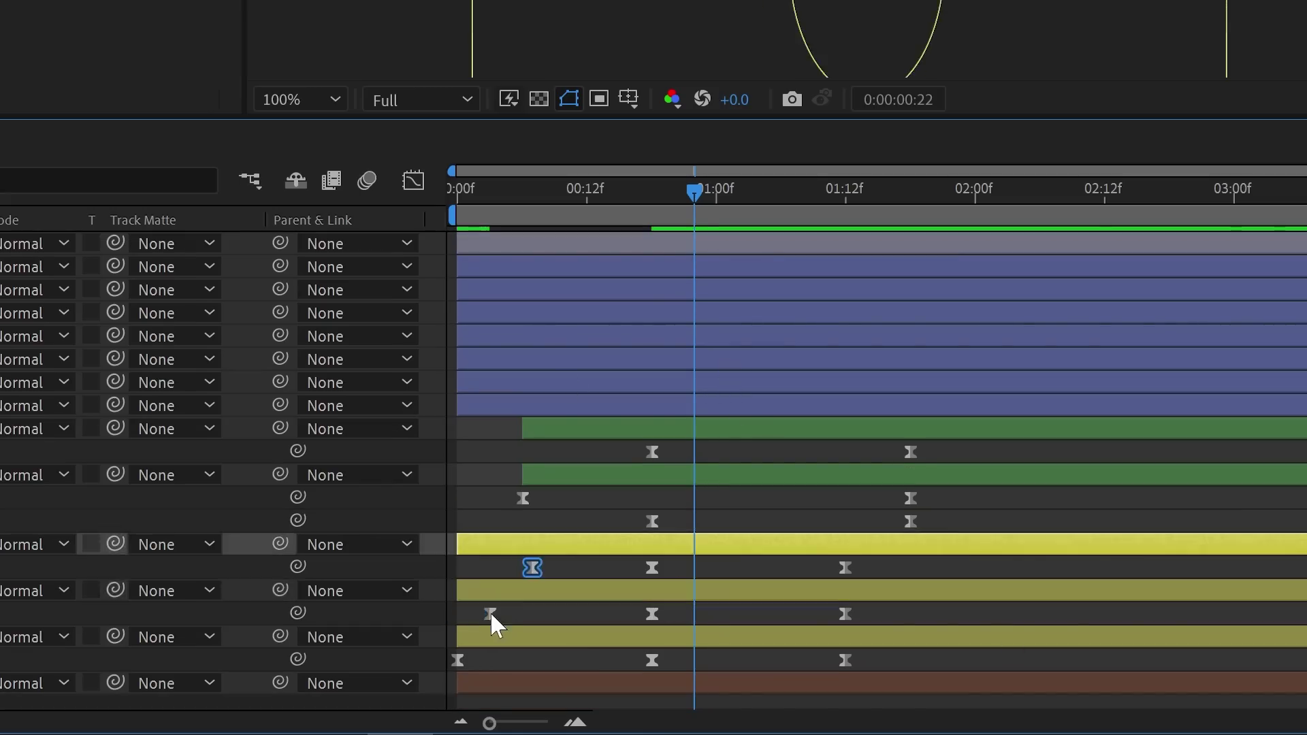
{"action": "left_click_drag", "start_coordinate": [490, 613], "coordinate": [500, 614]}
Move the last Opacity keyframe of Glow 3 earlier to about 0:00:01:05 and of Glow 2 to about 0:00:01:08, then preview.
{"action": "left_click_drag", "start_coordinate": [844, 567], "coordinate": [772, 568]}
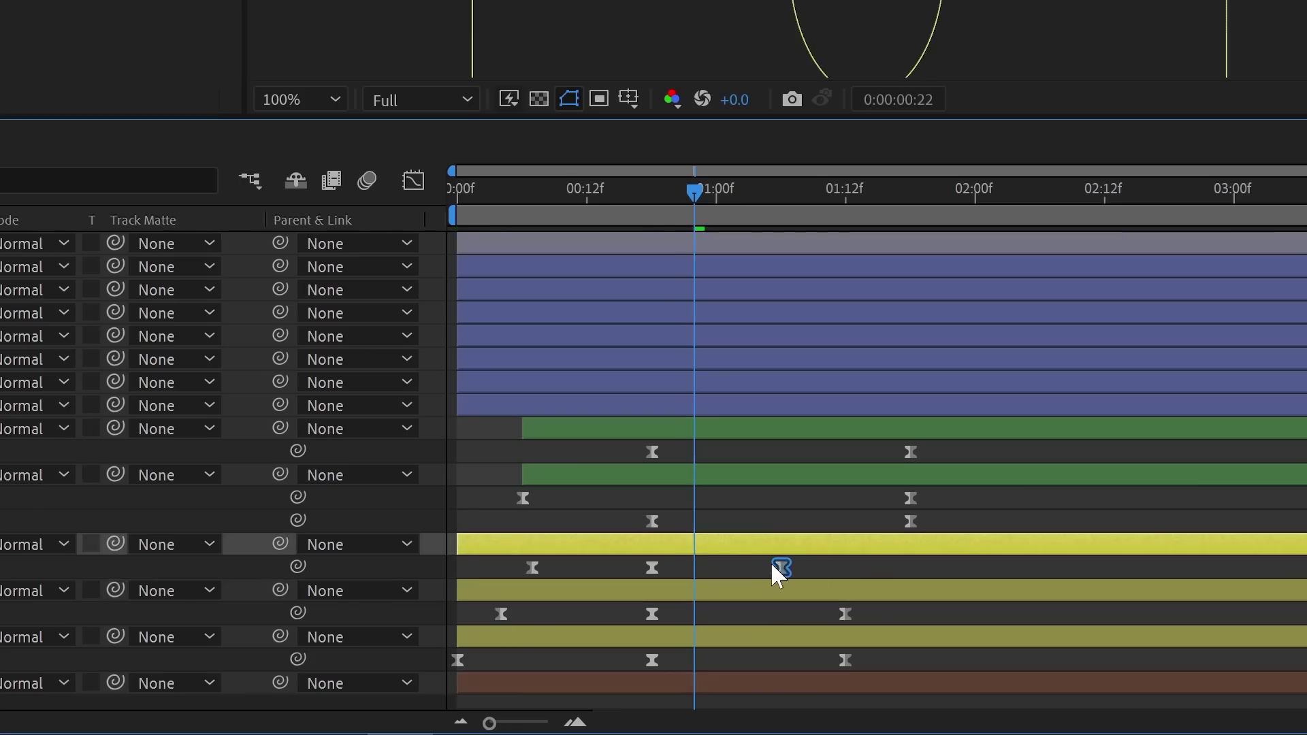
{"action": "left_click_drag", "start_coordinate": [844, 614], "coordinate": [802, 615]}
{"action": "key", "text": "space"}
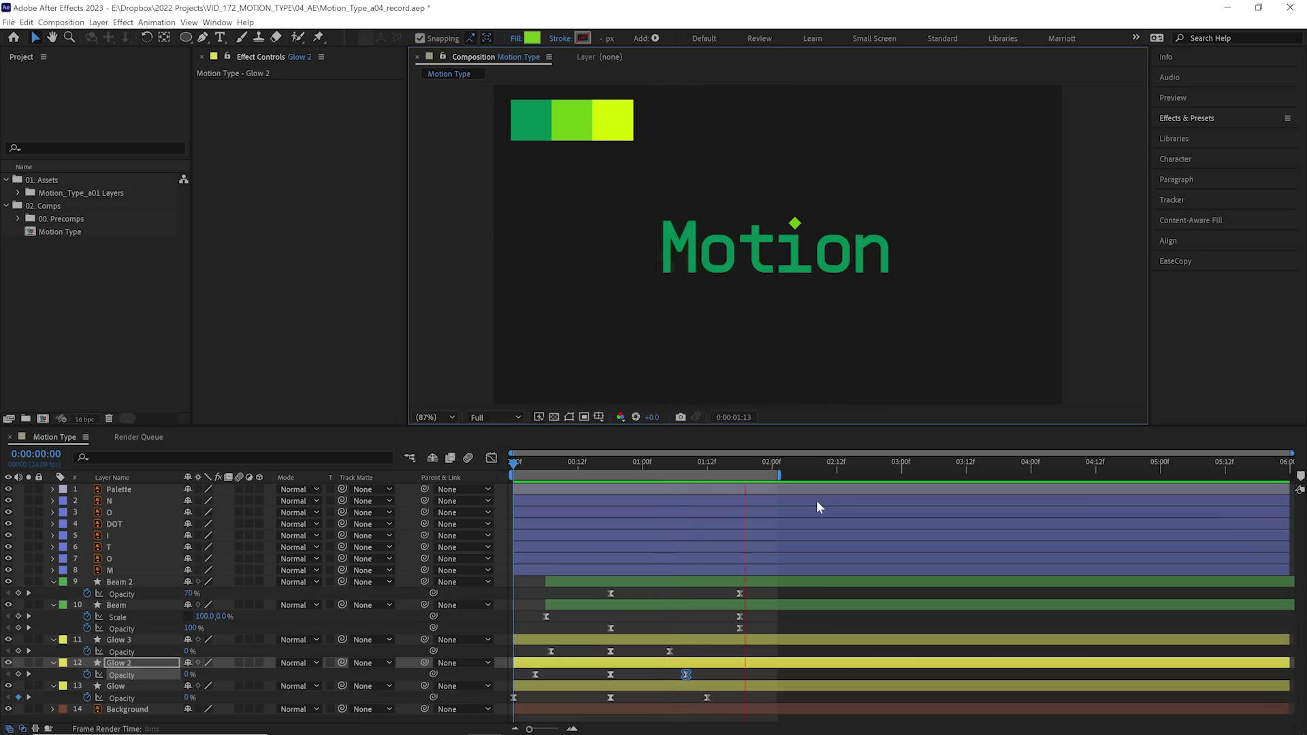
Pre-compose the three glow layers and both beam layers into a new composition named Beam, moving all attributes.
{"action": "left_click", "coordinate": [558, 686]}
{"action": "left_click", "coordinate": [572, 581], "text": "shift"}
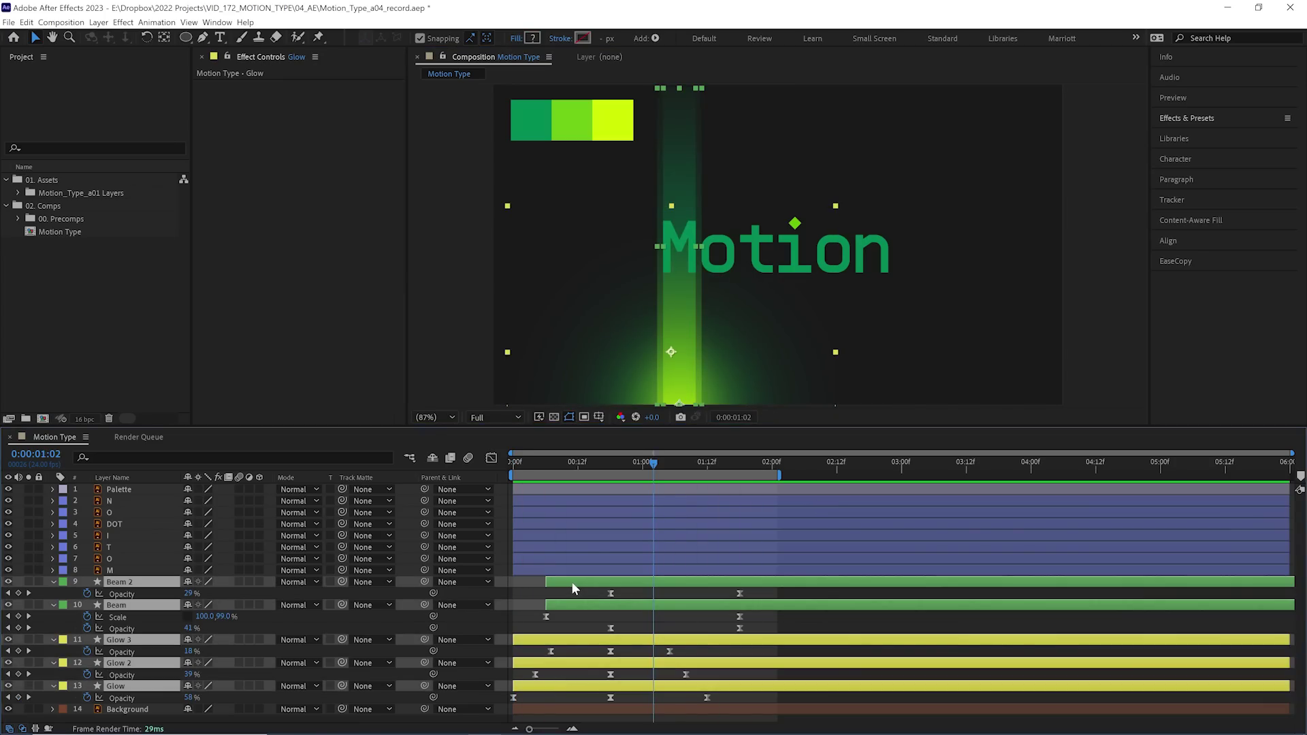
{"action": "key", "text": "ctrl+shift+c"}
{"action": "type", "text": "Beam"}
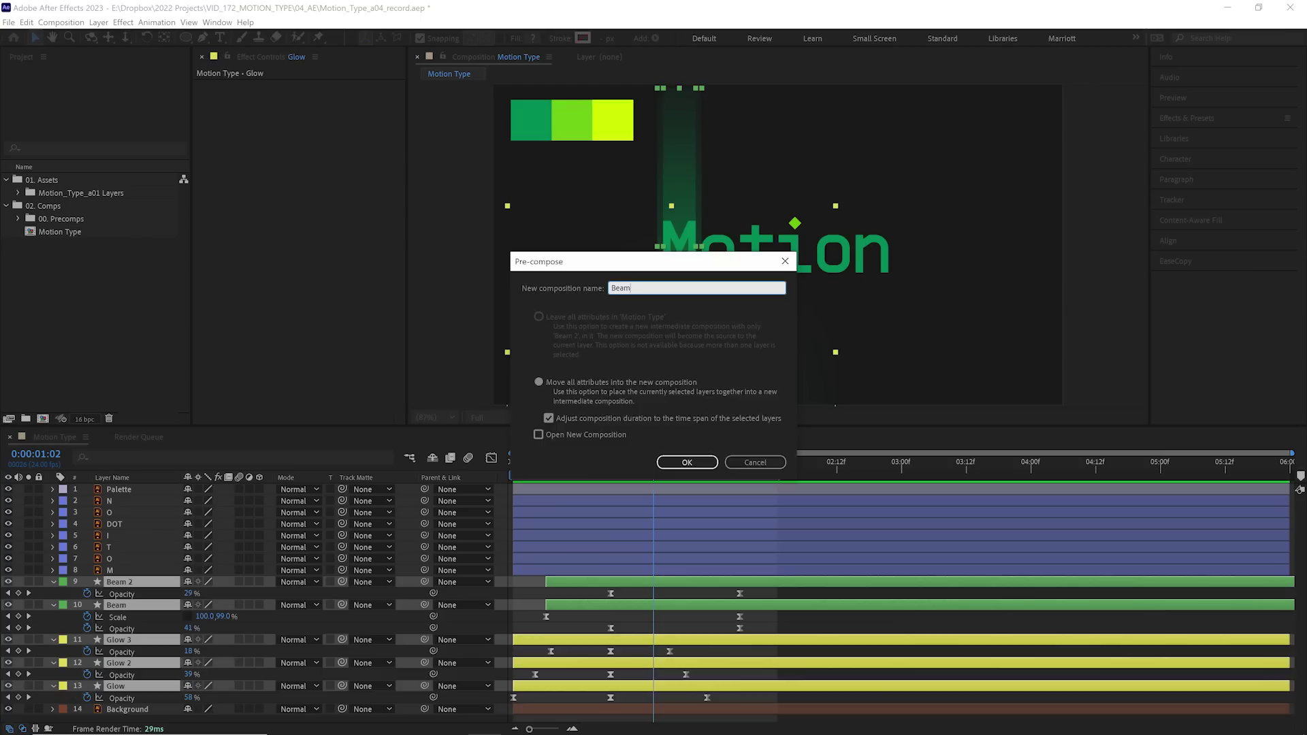
{"action": "key", "text": "Return"}
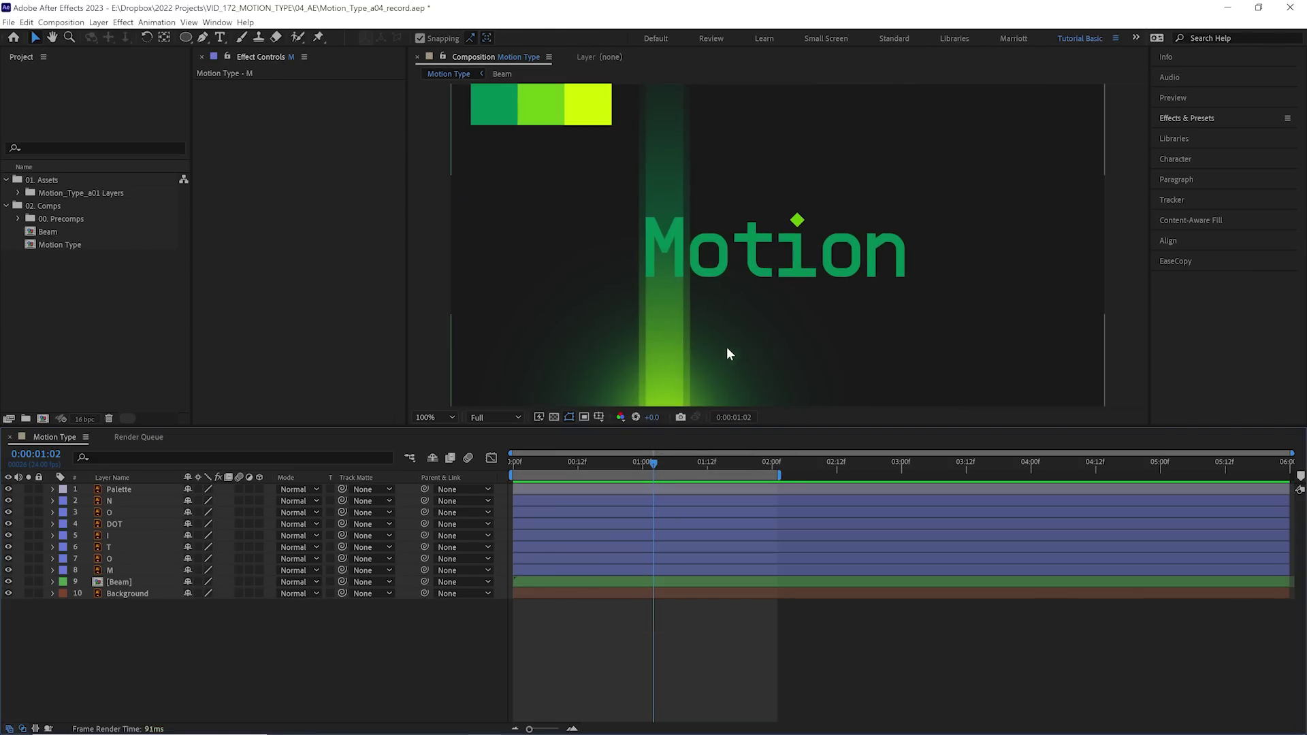
Move the anchor points of the M, the first O and the T to the bottom centre of each letter.
{"action": "left_click", "coordinate": [630, 568]}
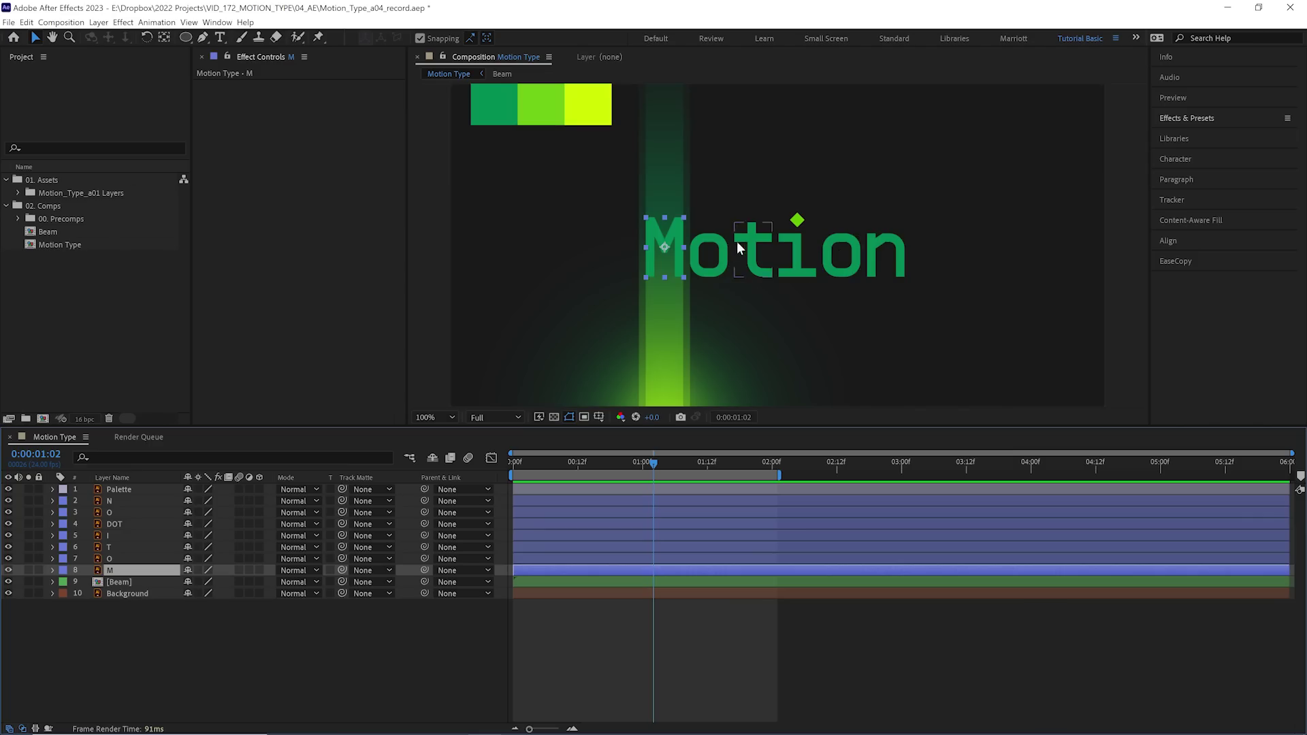
{"action": "key", "text": "ctrl+a"}
{"action": "key", "text": "period"}
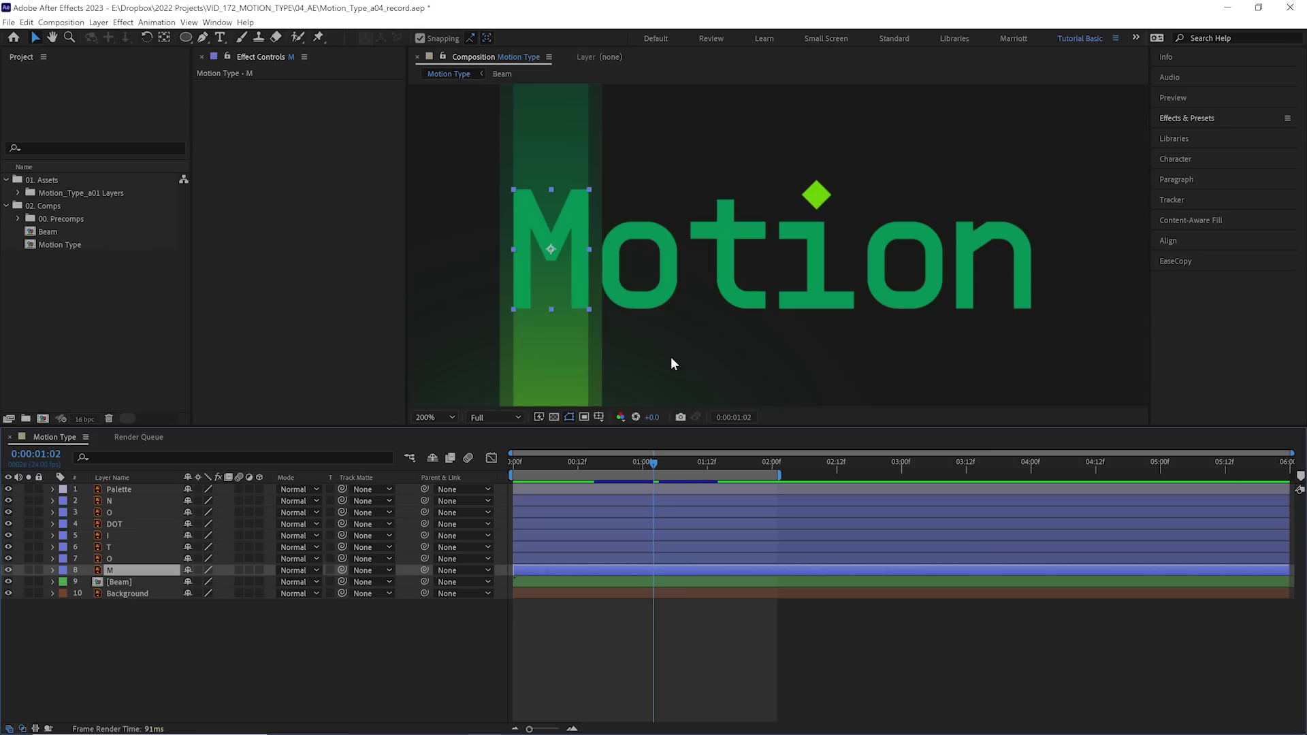
{"action": "left_click", "coordinate": [164, 37]}
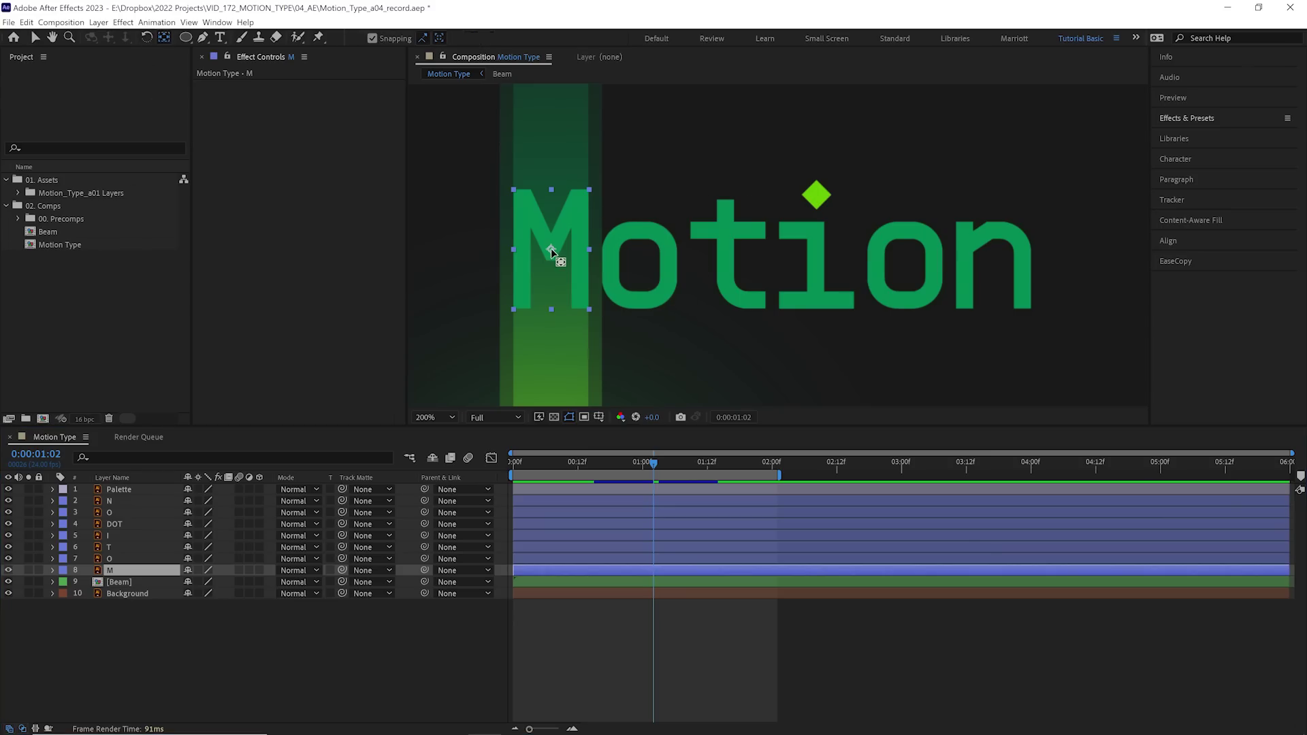
{"action": "left_click_drag", "start_coordinate": [552, 252], "coordinate": [556, 309]}
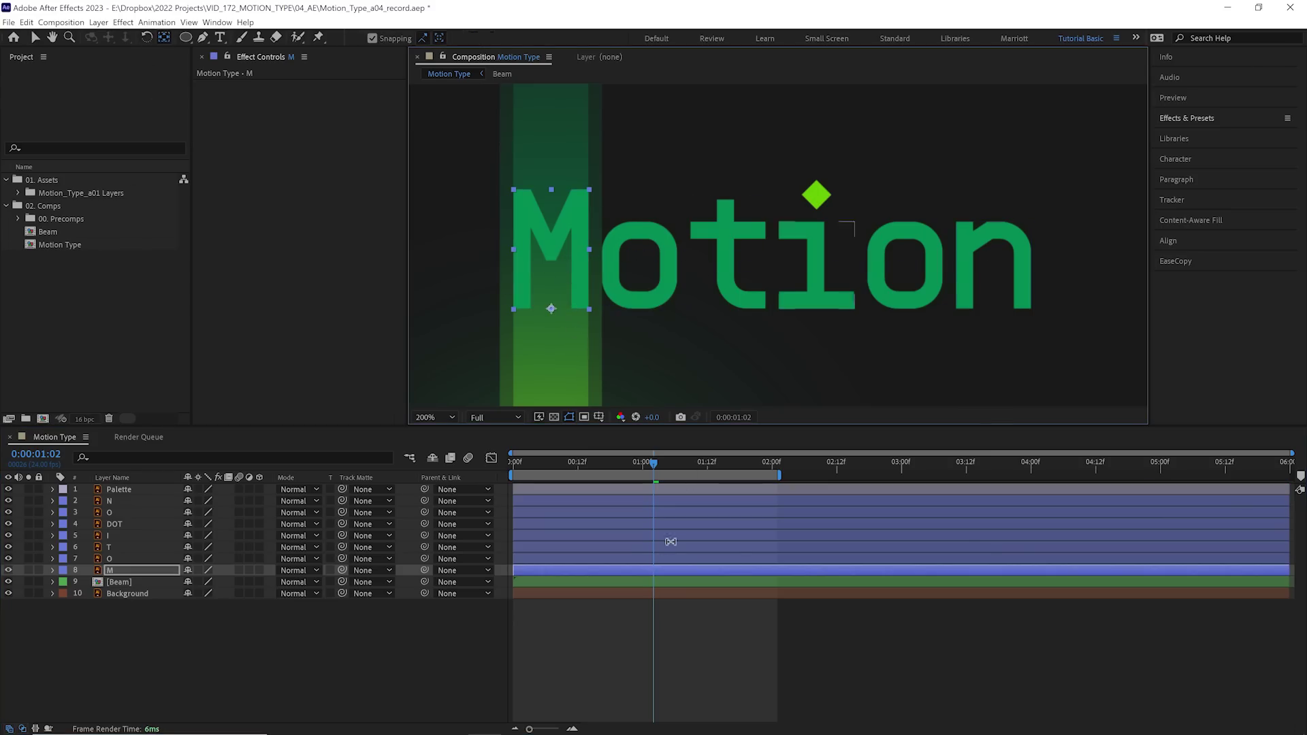
{"action": "left_click", "coordinate": [643, 561]}
{"action": "left_click_drag", "start_coordinate": [640, 265], "coordinate": [640, 311]}
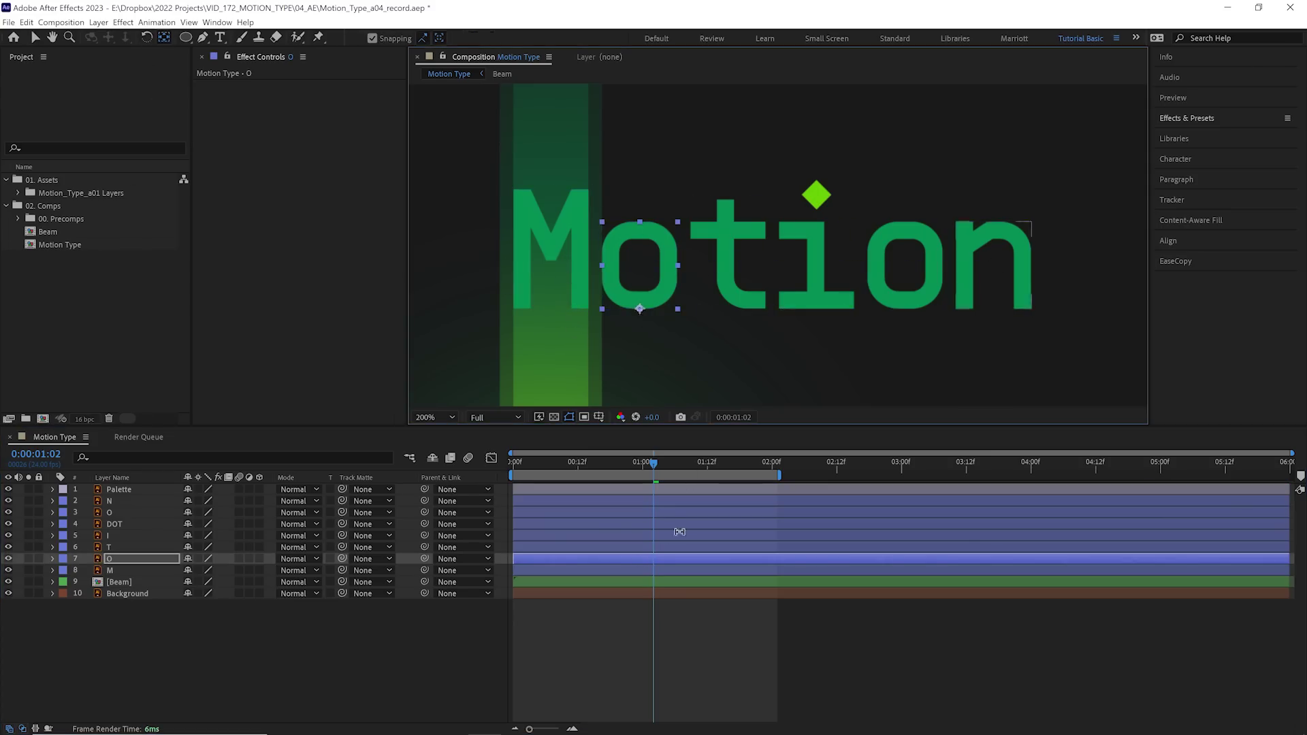
{"action": "left_click", "coordinate": [663, 546]}
{"action": "left_click_drag", "start_coordinate": [727, 254], "coordinate": [728, 309]}
{"action": "left_click", "coordinate": [643, 534]}
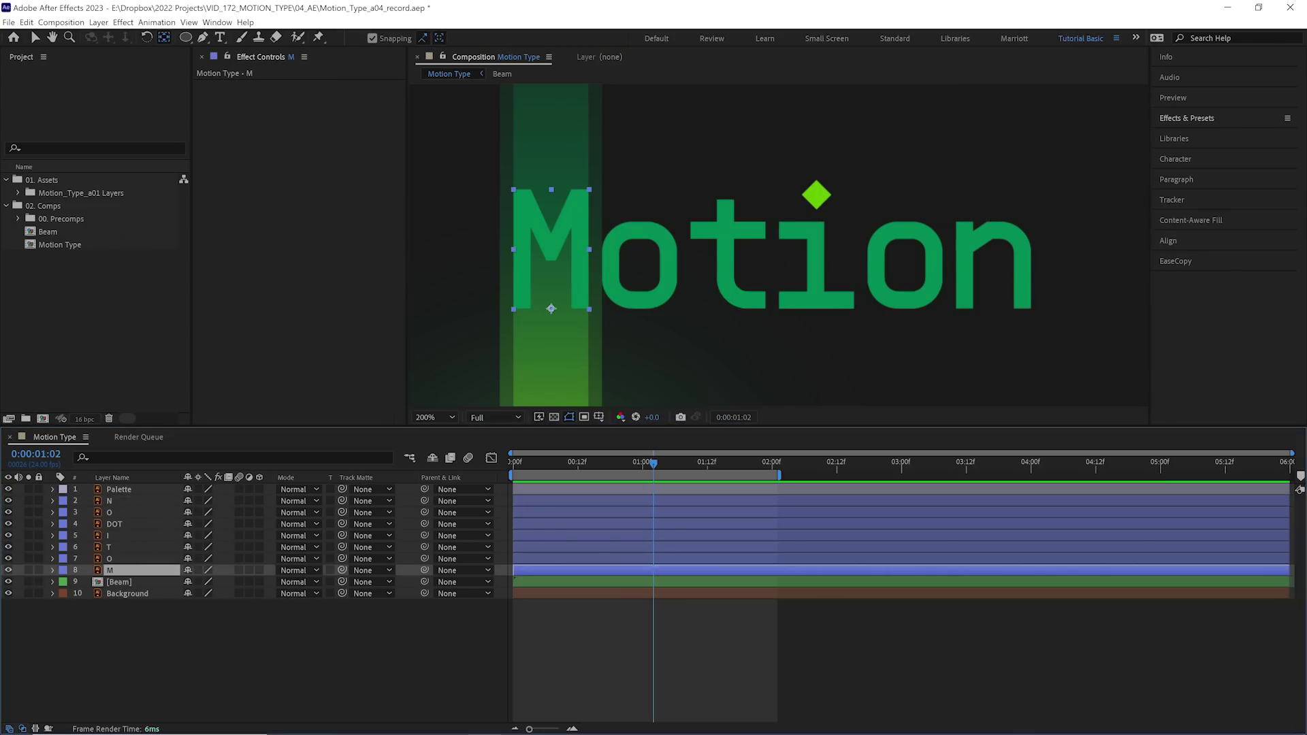
Hide every letter layer except M and separate the dimensions of M's Position.
{"action": "left_click_drag", "start_coordinate": [11, 558], "coordinate": [13, 517]}
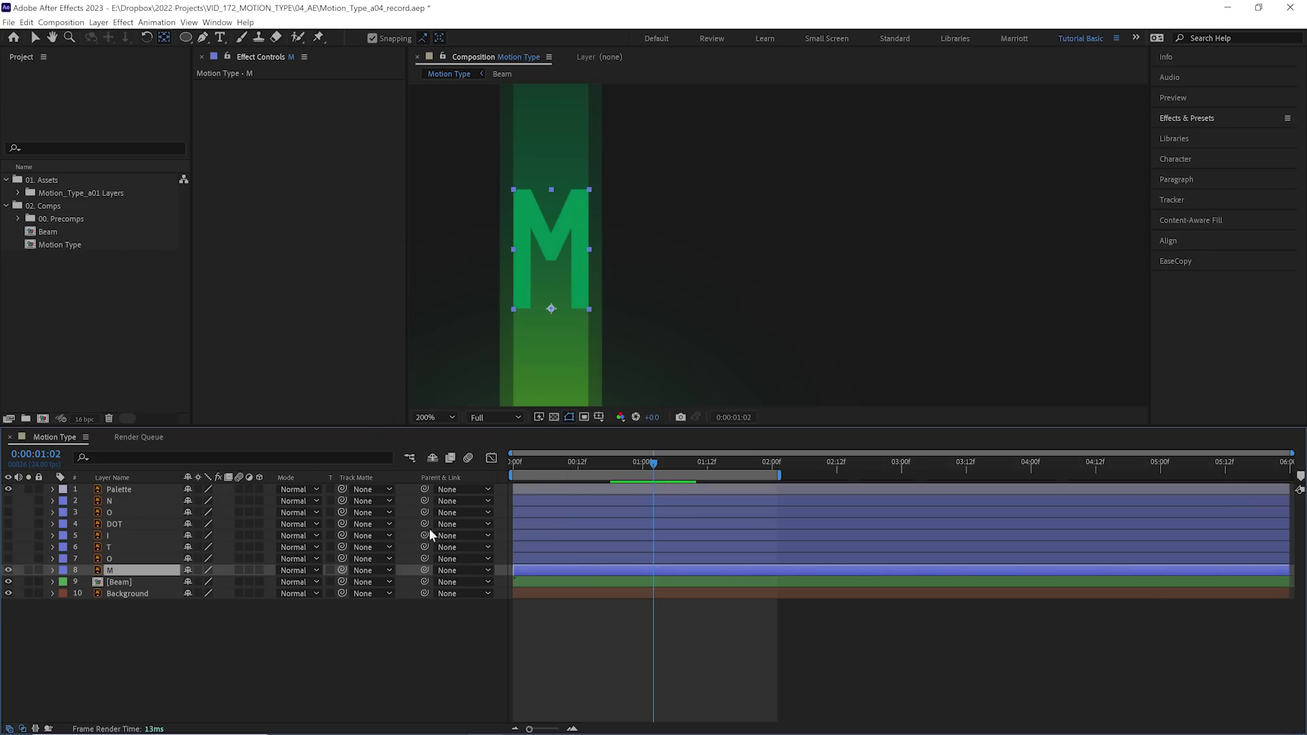
{"action": "key", "text": "p"}
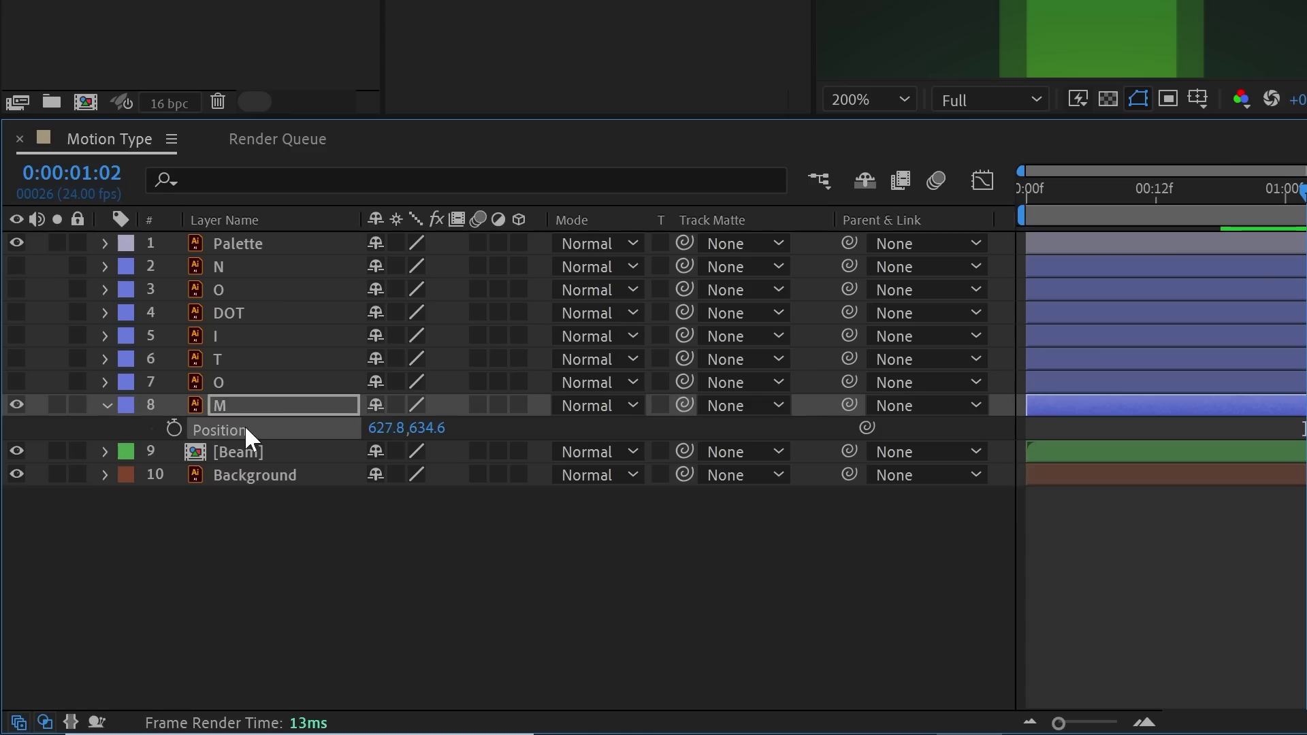
{"action": "right_click", "coordinate": [123, 580]}
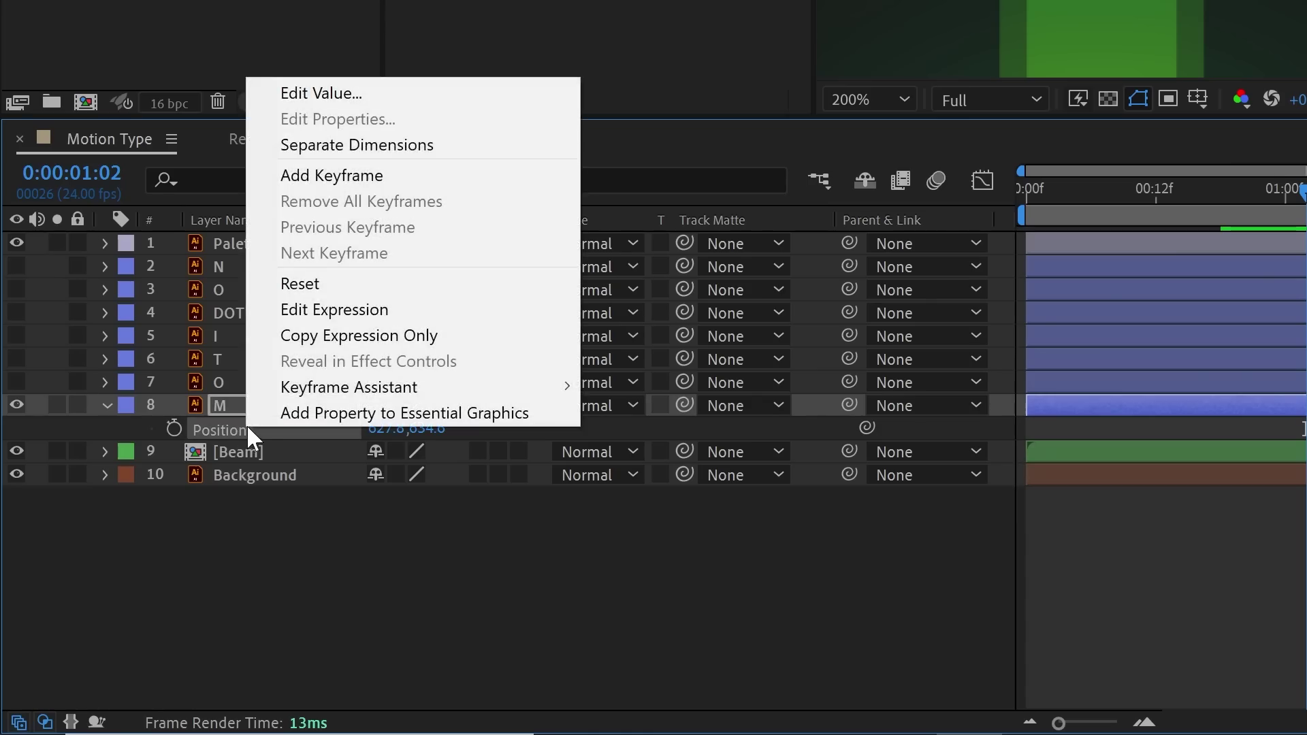
{"action": "left_click", "coordinate": [368, 147]}
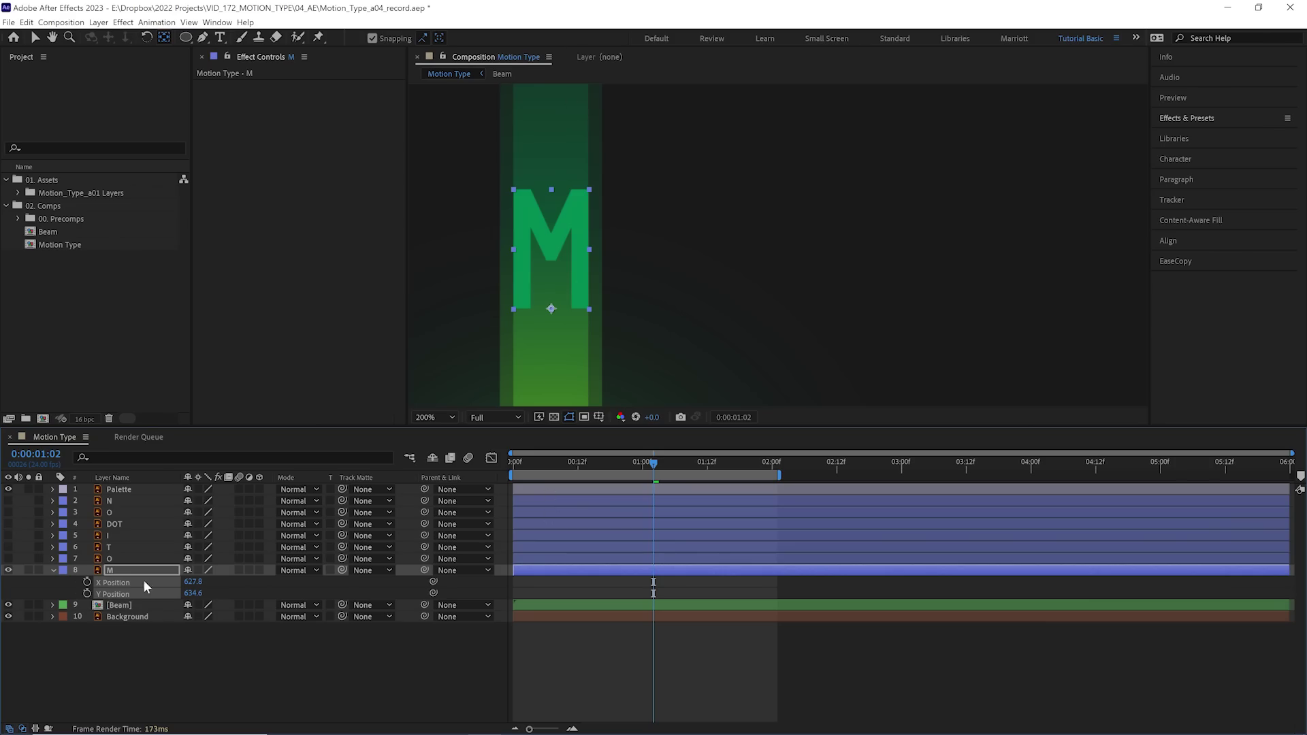
Shift the M layer to start at 0:00:00:07 and preview its appearance with the beam from the beginning.
{"action": "left_click", "coordinate": [603, 578]}
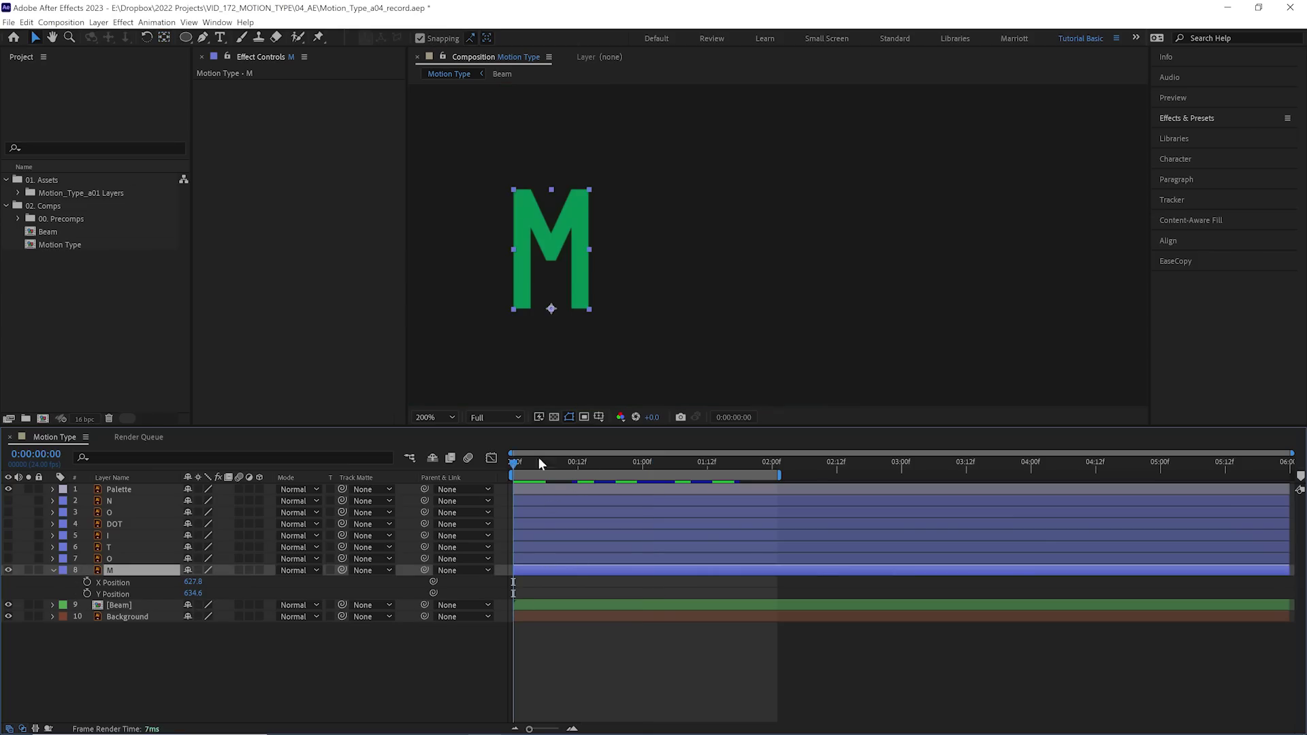
{"action": "left_click_drag", "start_coordinate": [517, 460], "coordinate": [550, 464]}
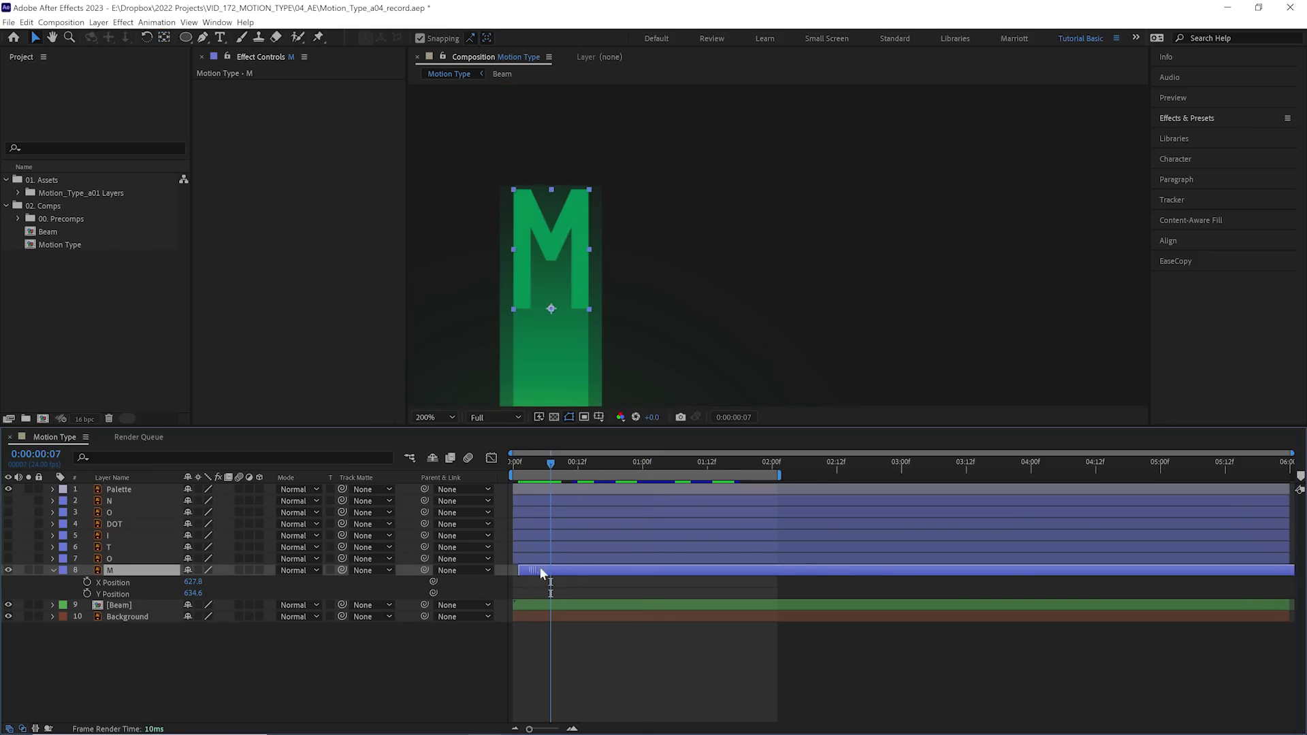
{"action": "left_click_drag", "start_coordinate": [540, 569], "coordinate": [566, 566]}
{"action": "key", "text": "comma"}
{"action": "key", "text": "Home"}
{"action": "key", "text": "space"}
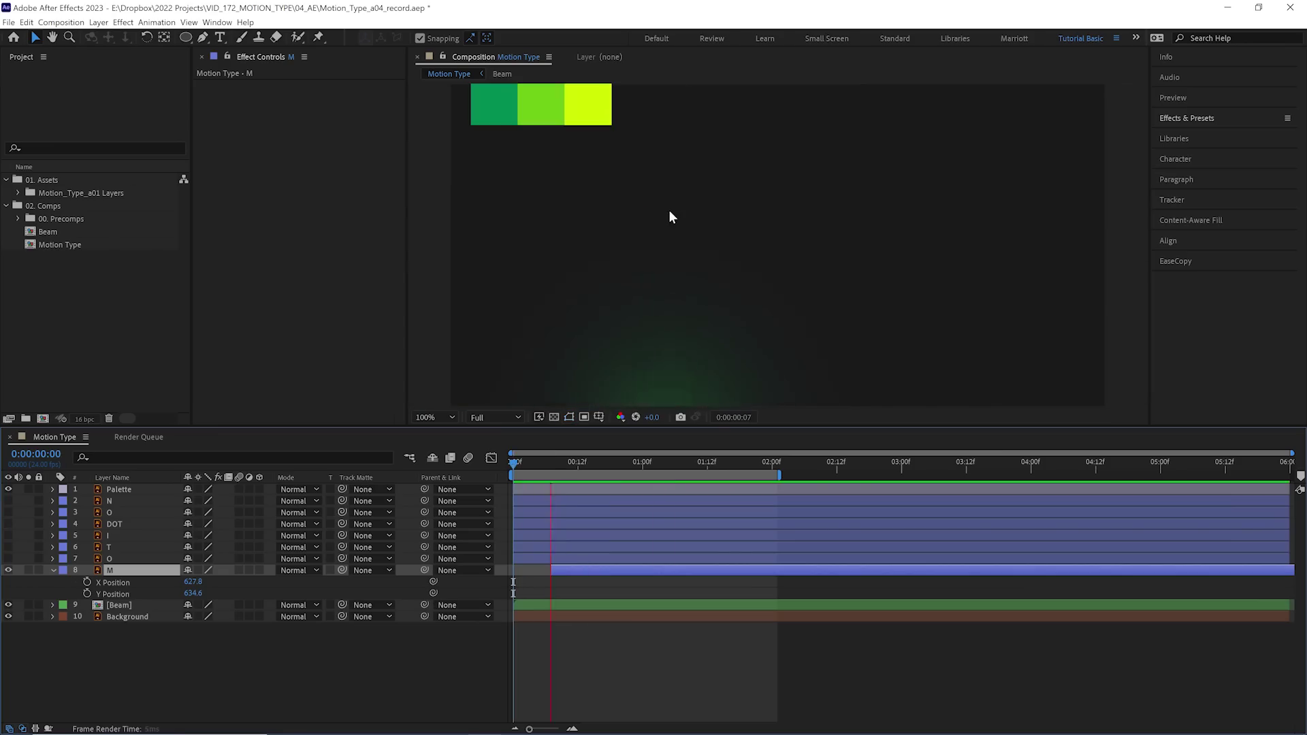
{"action": "key", "text": "space"}
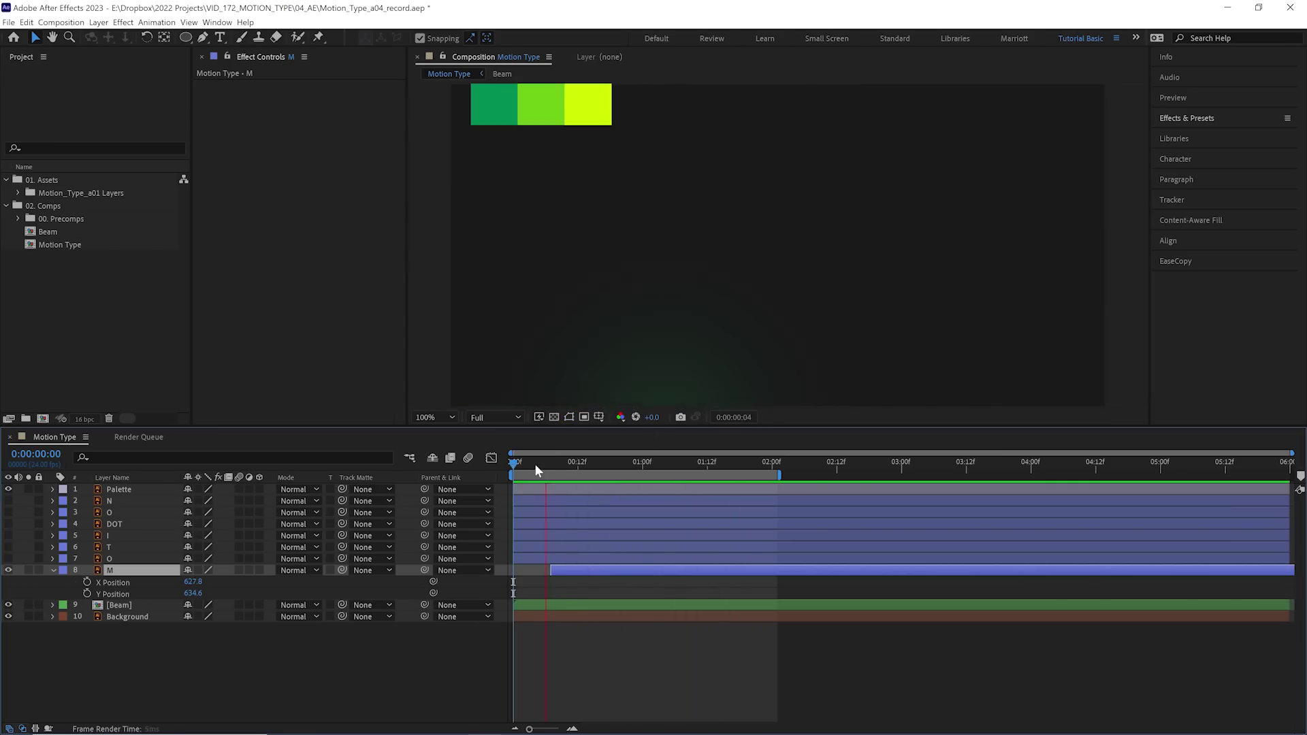
Keyframe M's Y Position at its resting height at 0:00:01:00 and about 0:00:00:16, and lower it to about 841.6 at 0:00:00:07.
{"action": "left_click_drag", "start_coordinate": [574, 460], "coordinate": [643, 467]}
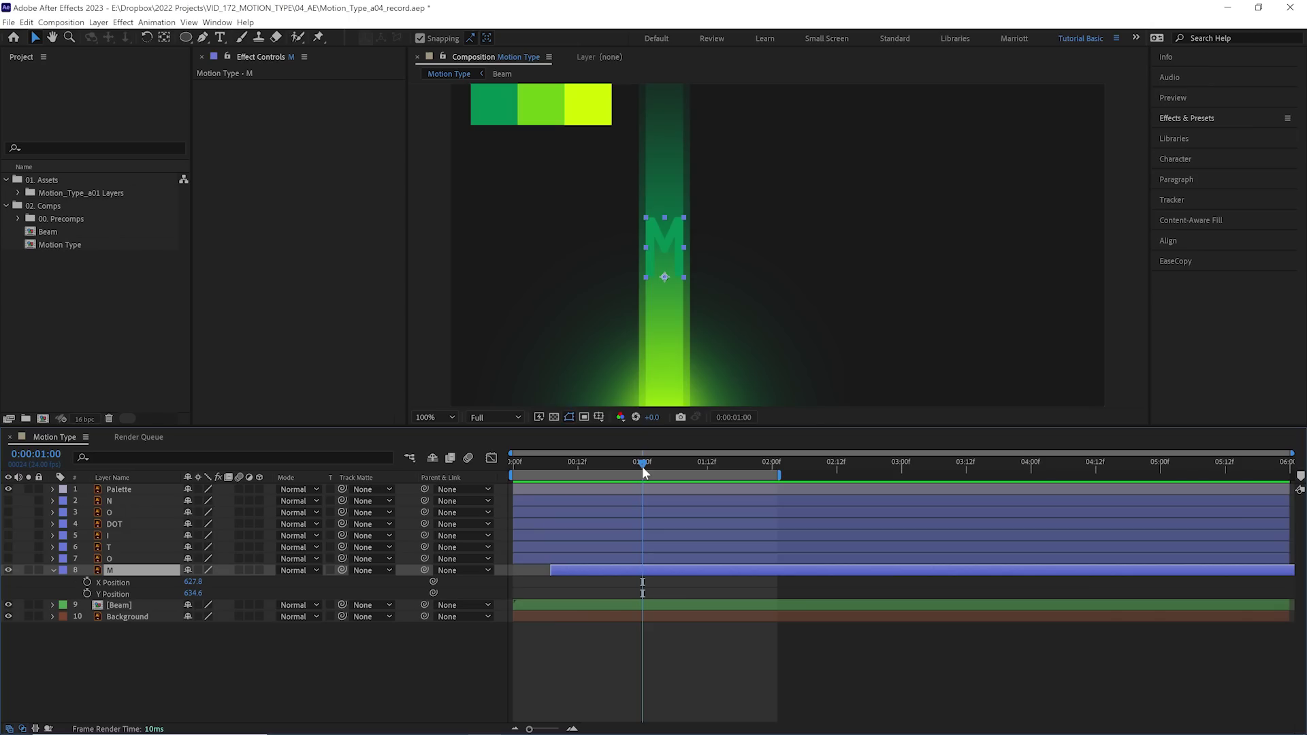
{"action": "left_click", "coordinate": [88, 592]}
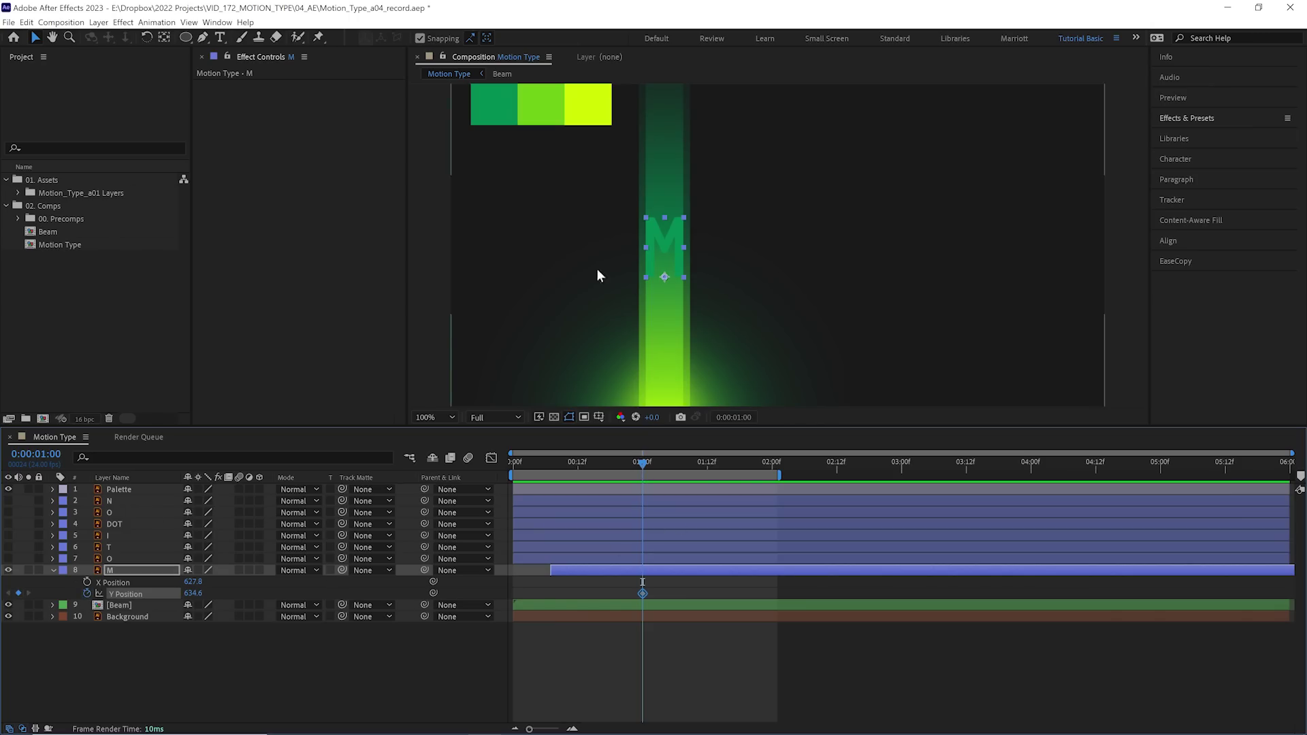
{"action": "left_click", "coordinate": [633, 464]}
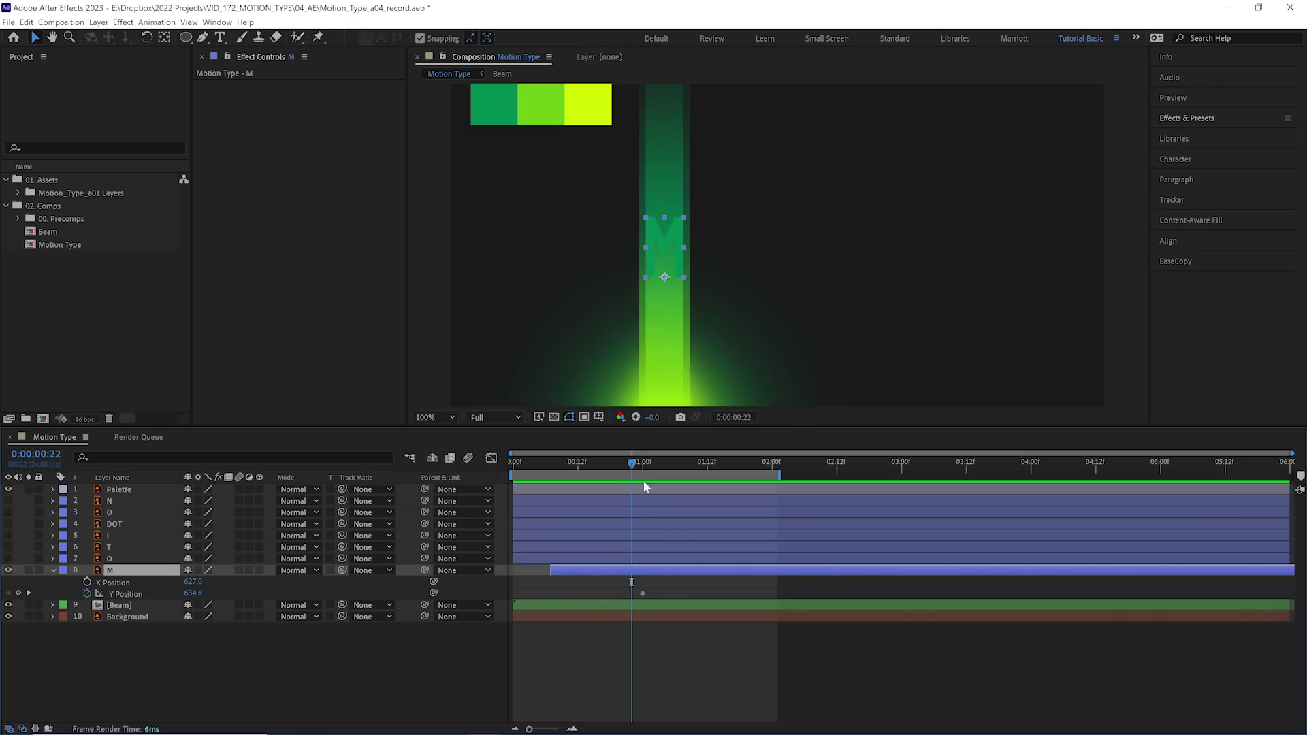
{"action": "left_click_drag", "start_coordinate": [624, 464], "coordinate": [550, 467]}
{"action": "left_click", "coordinate": [19, 593]}
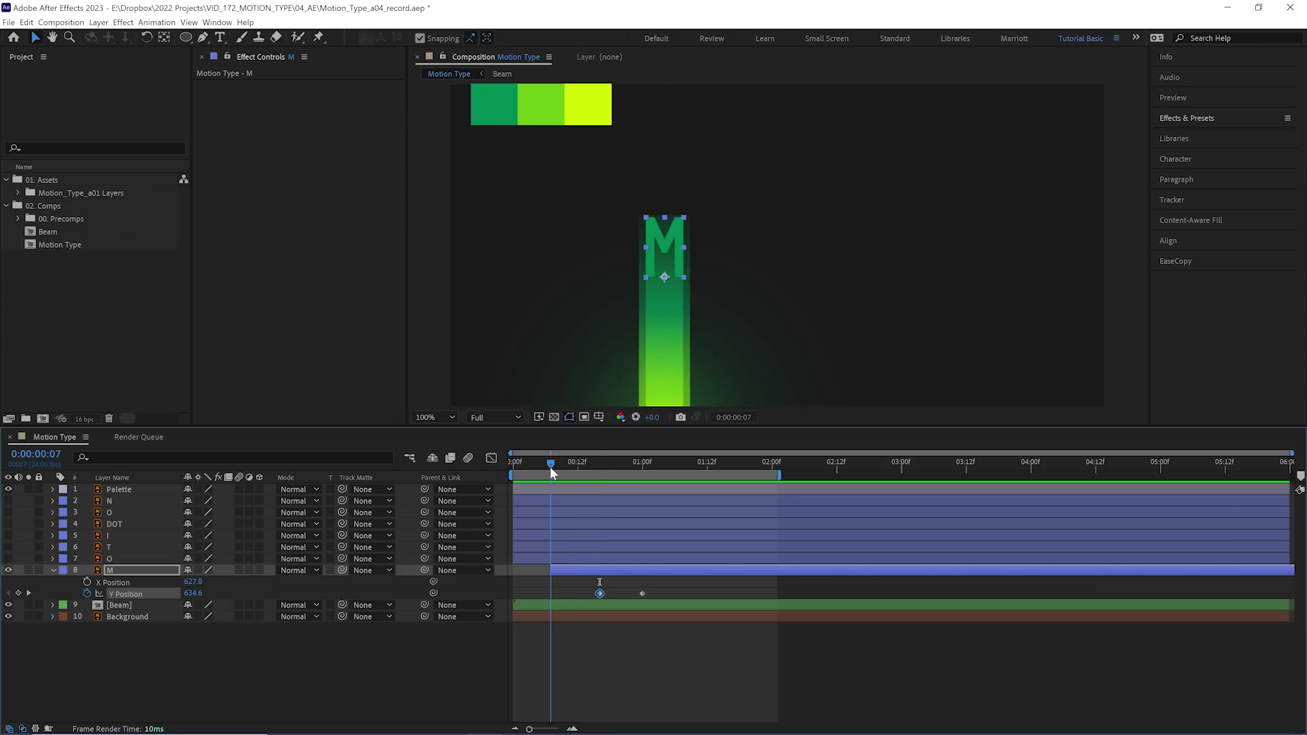
{"action": "left_click_drag", "start_coordinate": [665, 266], "coordinate": [665, 335]}
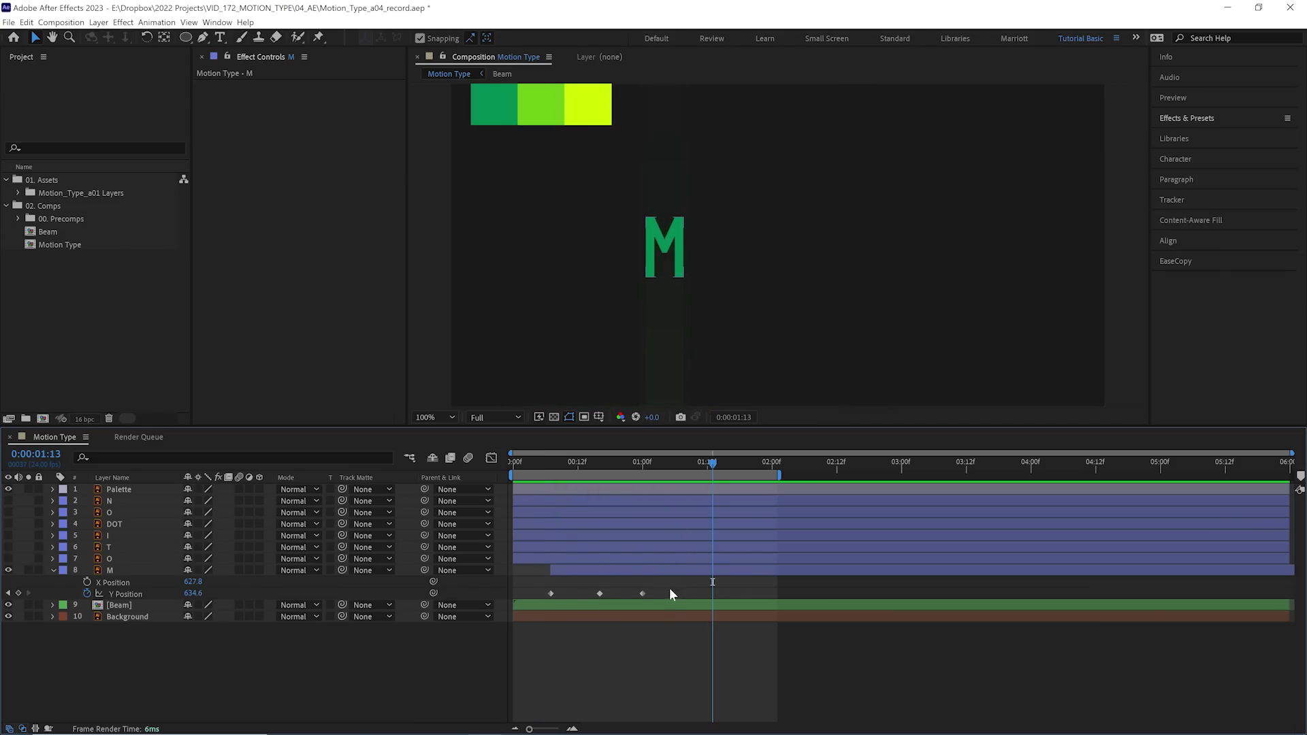
Apply Easy Ease to all three of M's Y Position keyframes and show their value curve in the Graph Editor.
{"action": "left_click_drag", "start_coordinate": [680, 584], "coordinate": [533, 614]}
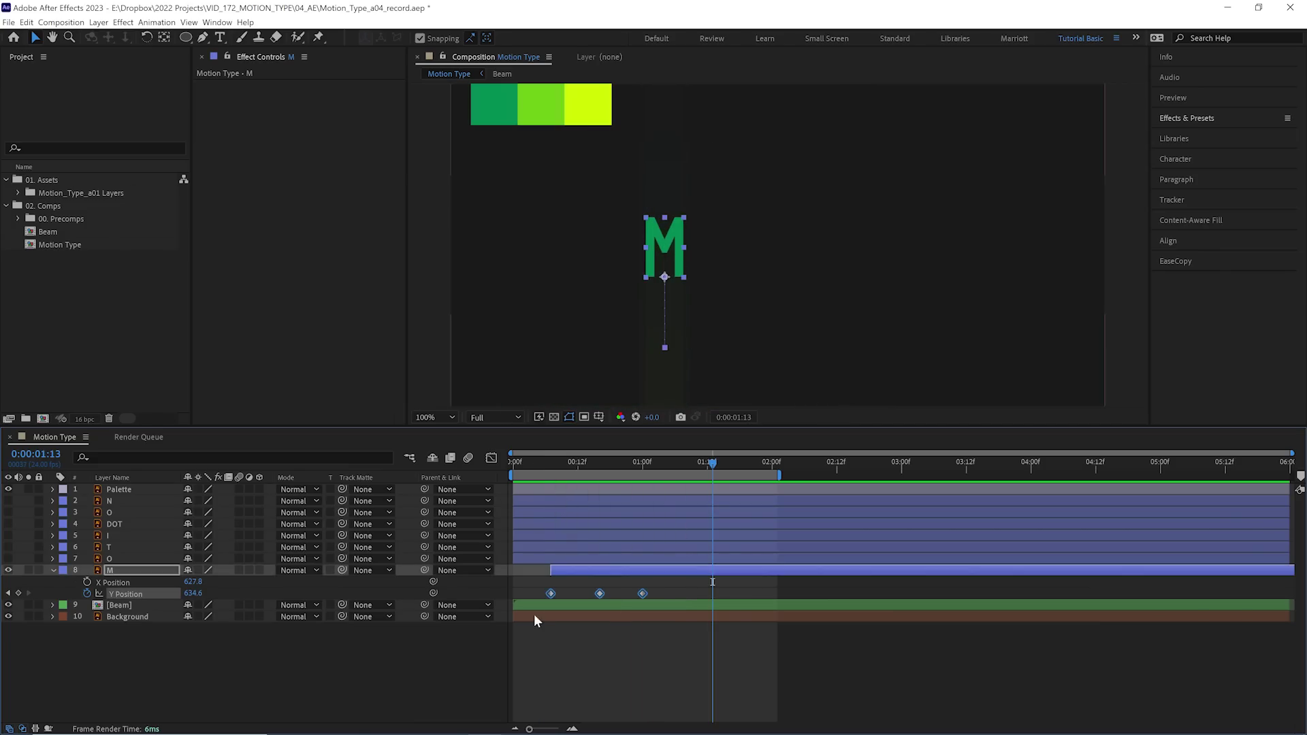
{"action": "key", "text": "F9"}
{"action": "left_click", "coordinate": [491, 456]}
{"action": "left_click", "coordinate": [765, 714]}
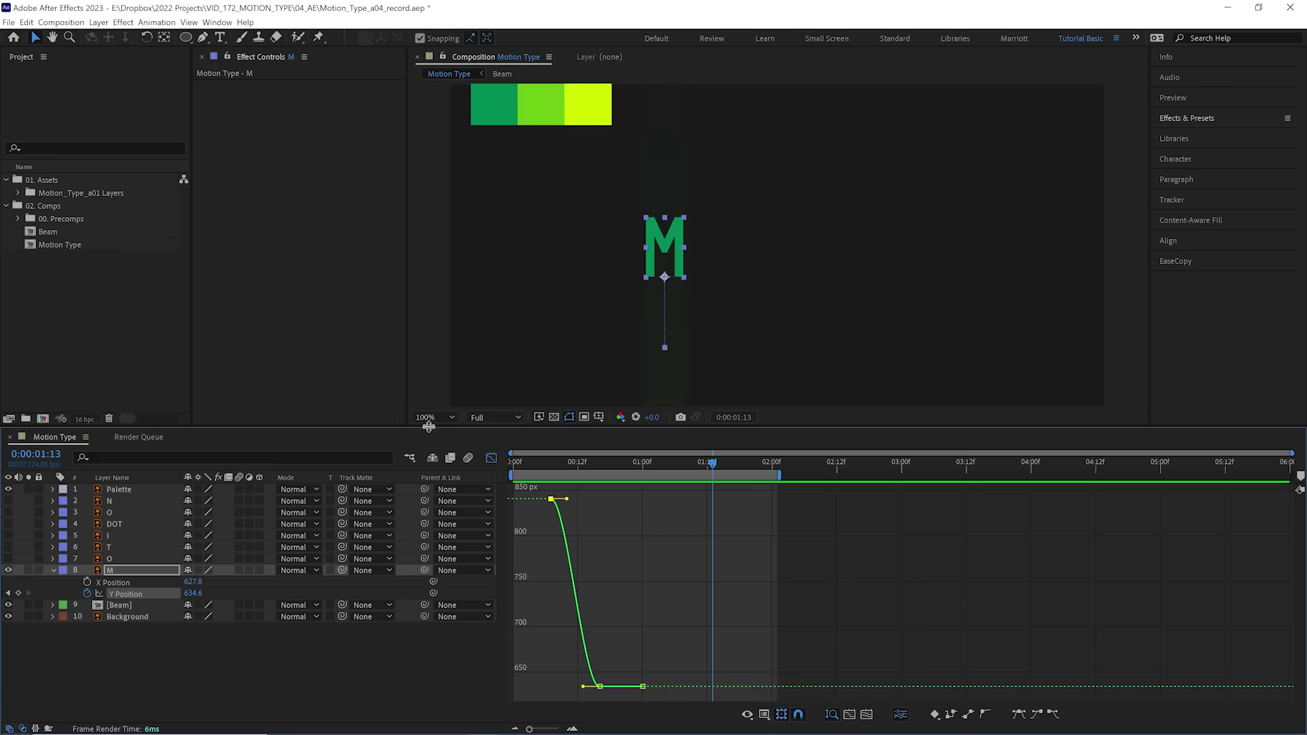
Pull the first Y Position keyframe's handle steeply down the value curve so M rises fast and slows gradually.
{"action": "left_click_drag", "start_coordinate": [427, 428], "coordinate": [437, 352]}
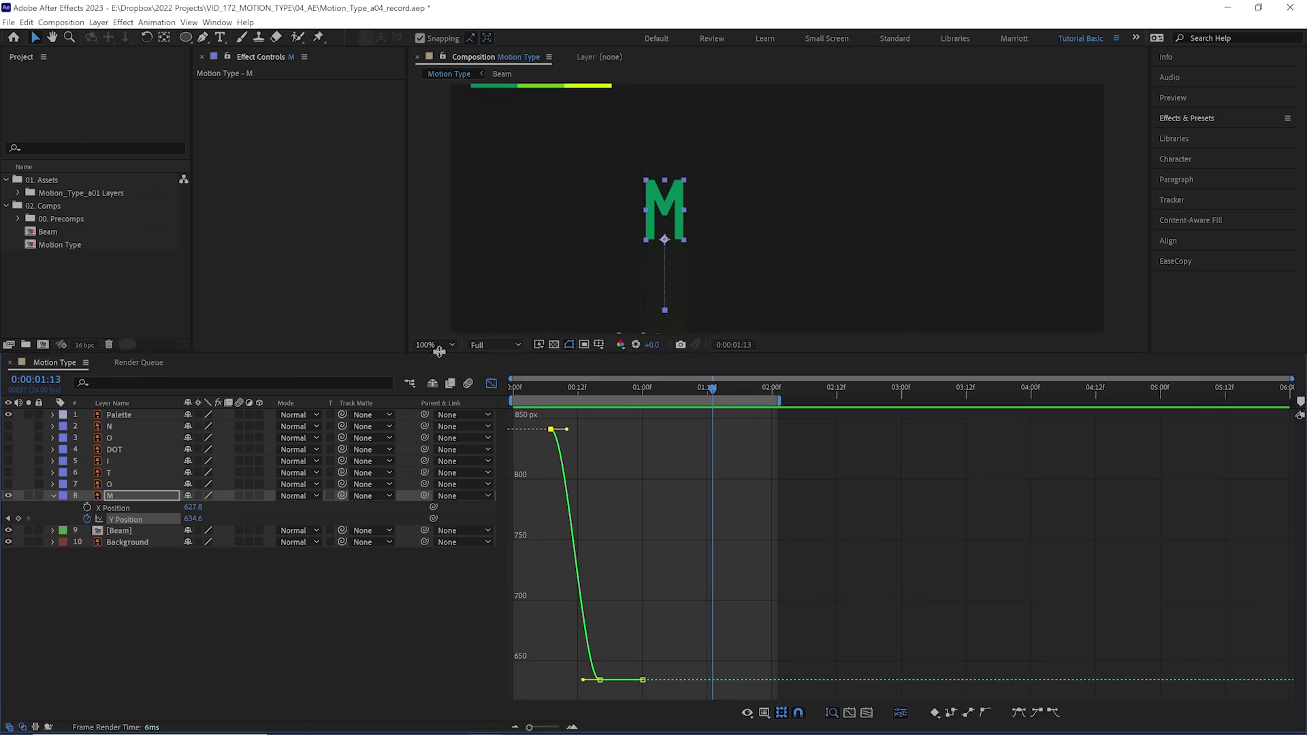
{"action": "left_click", "coordinate": [573, 727]}
{"action": "left_click_drag", "start_coordinate": [712, 727], "coordinate": [611, 727]}
{"action": "left_click_drag", "start_coordinate": [621, 430], "coordinate": [604, 609]}
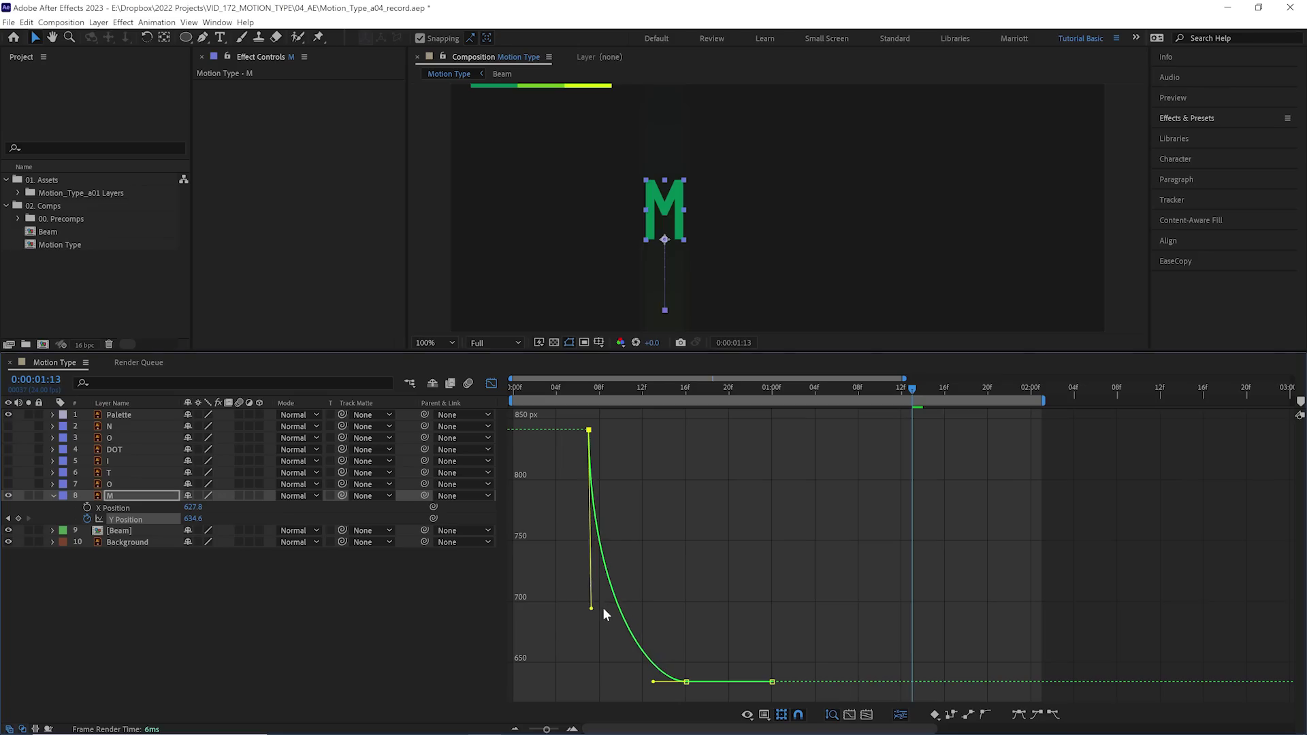
Set M's Y Position keyframe at 0:00:00:16 to about 627.3 as a slight overshoot, and preview the animation.
{"action": "key", "text": "="}
{"action": "left_click", "coordinate": [827, 406]}
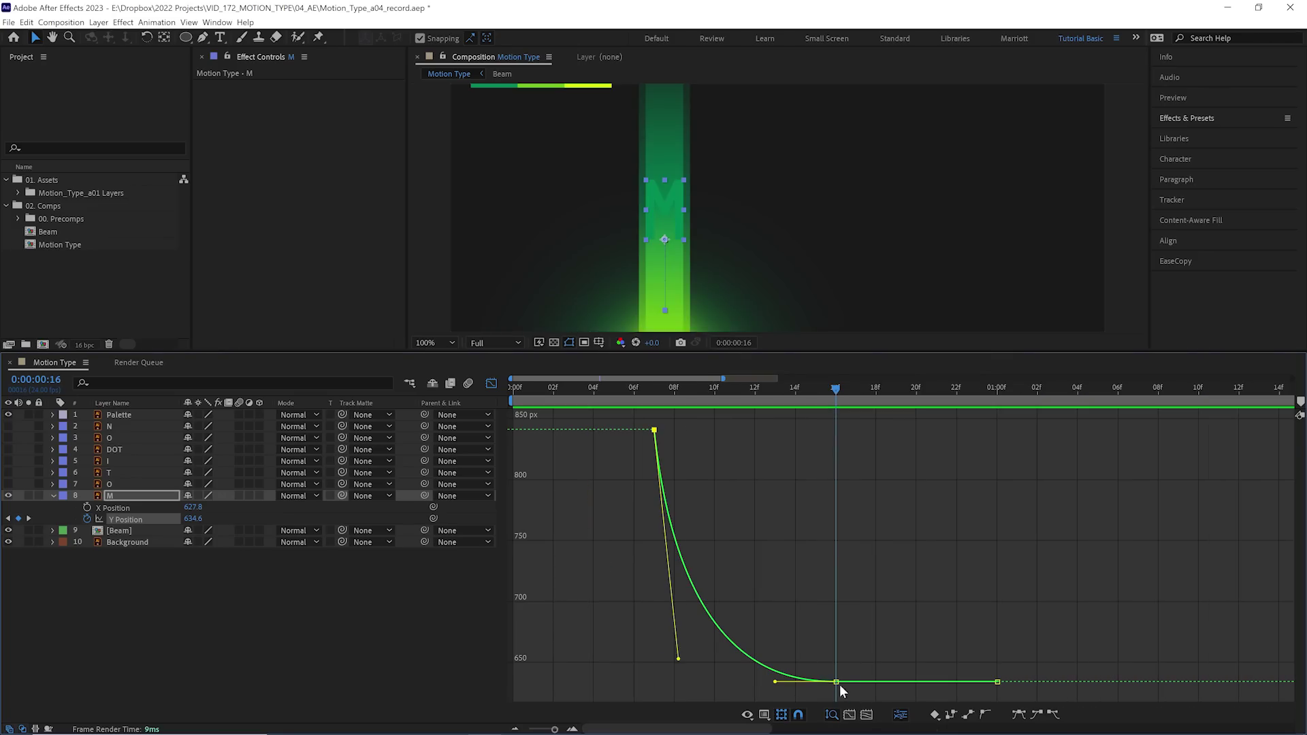
{"action": "left_click_drag", "start_coordinate": [835, 682], "coordinate": [826, 672]}
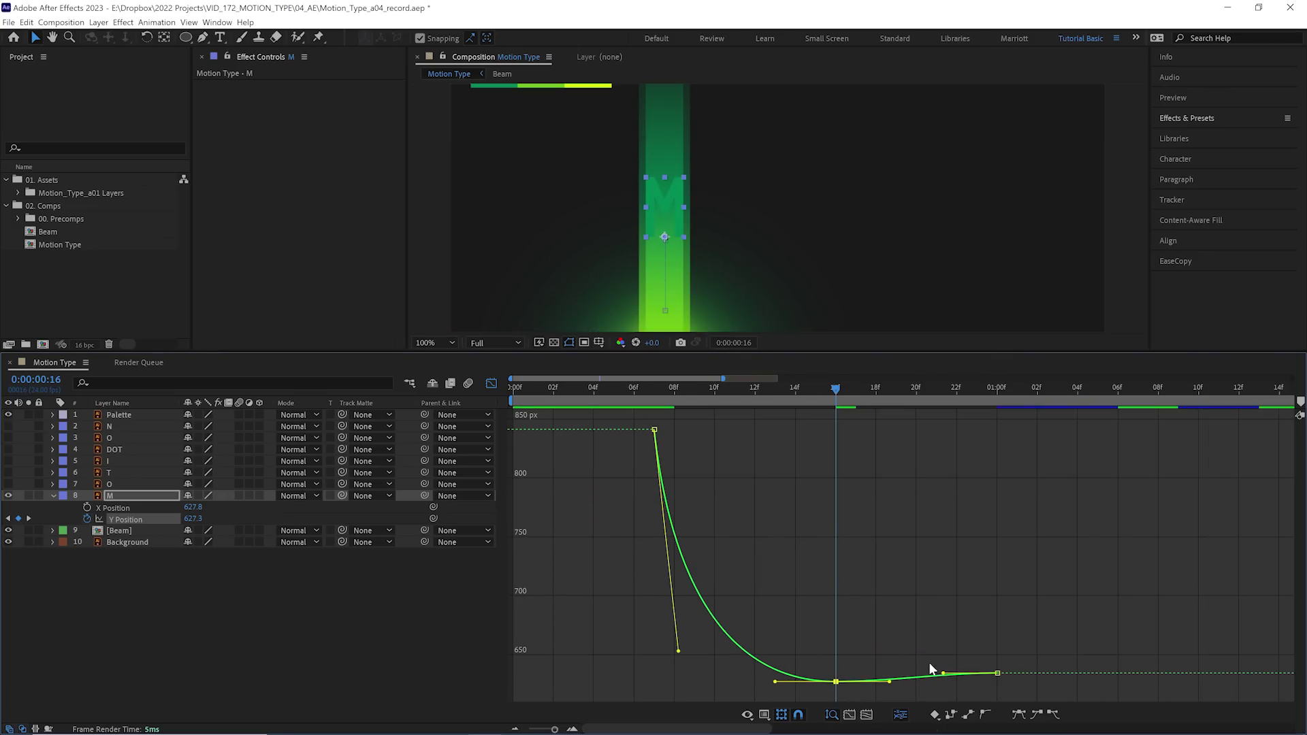
{"action": "key", "text": "j"}
{"action": "key", "text": "space"}
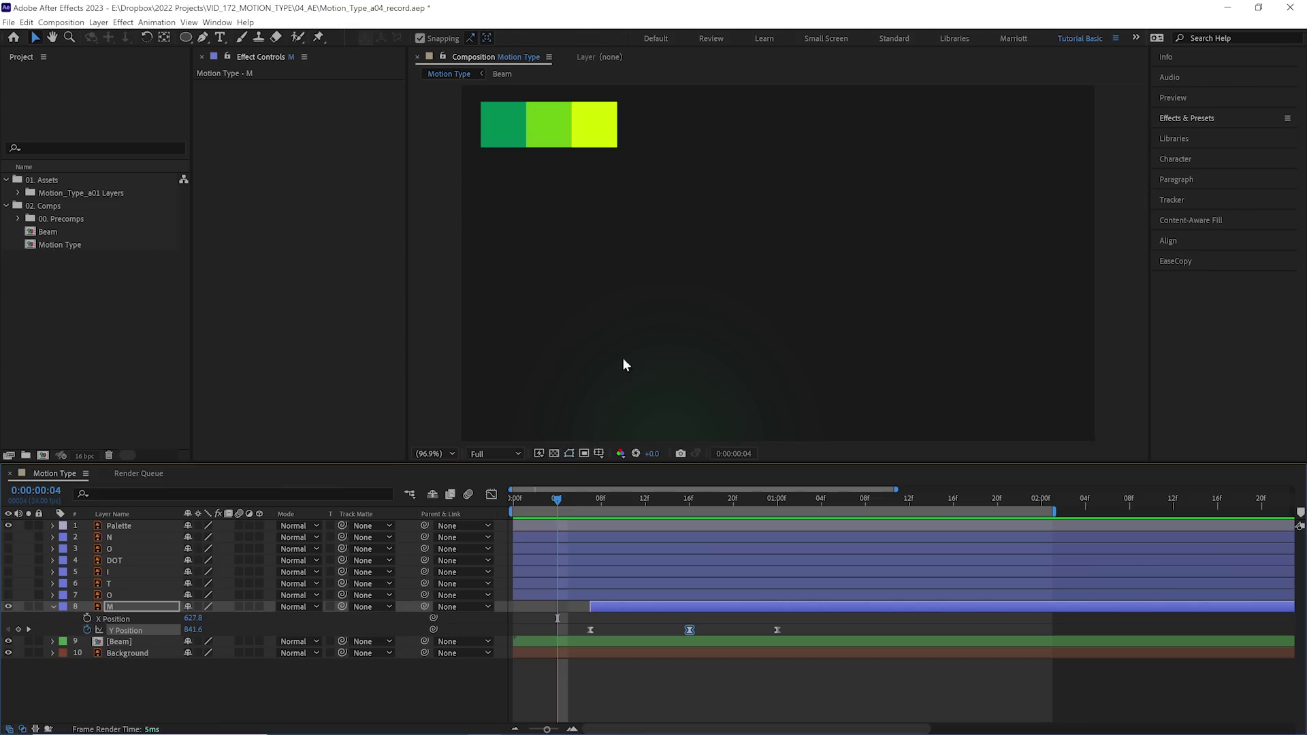
{"action": "key", "text": "space"}
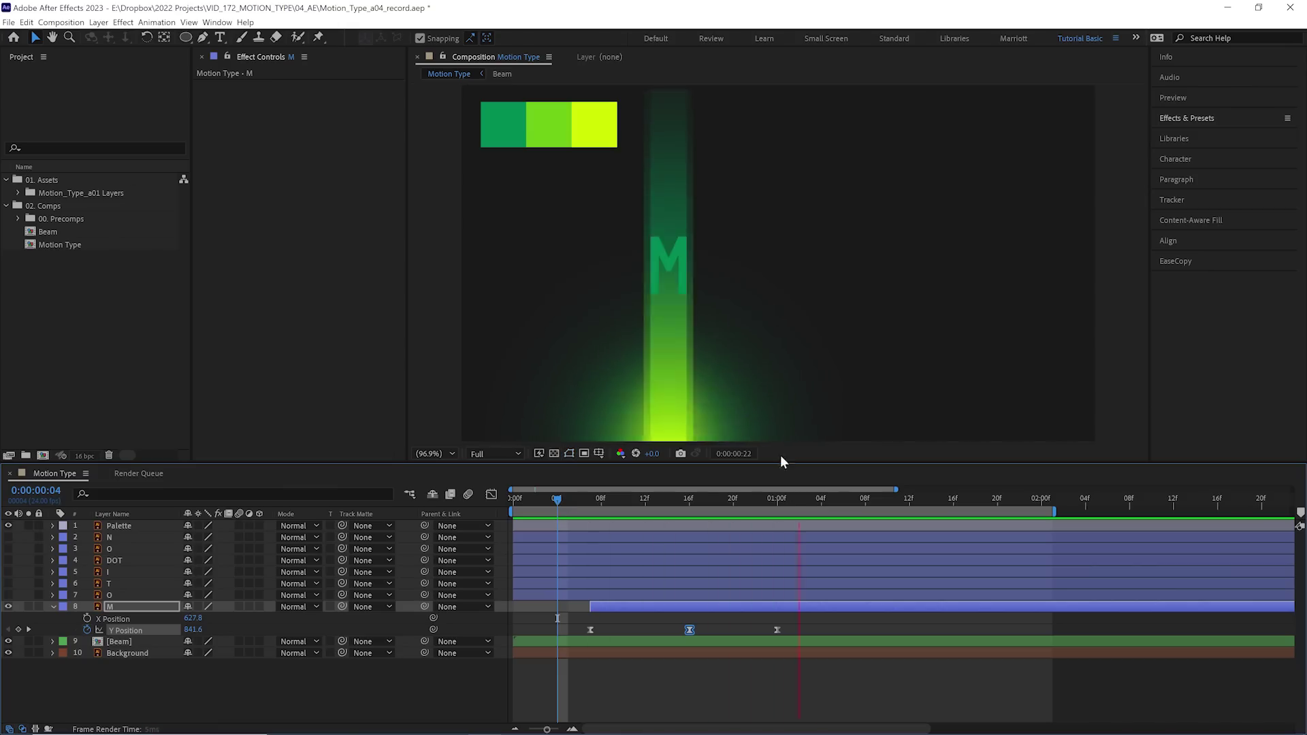
Start the other six letter layers at 0:00:00:07, paste M's Y Position keyframes onto them at that frame, and preview the result.
{"action": "key", "text": "space"}
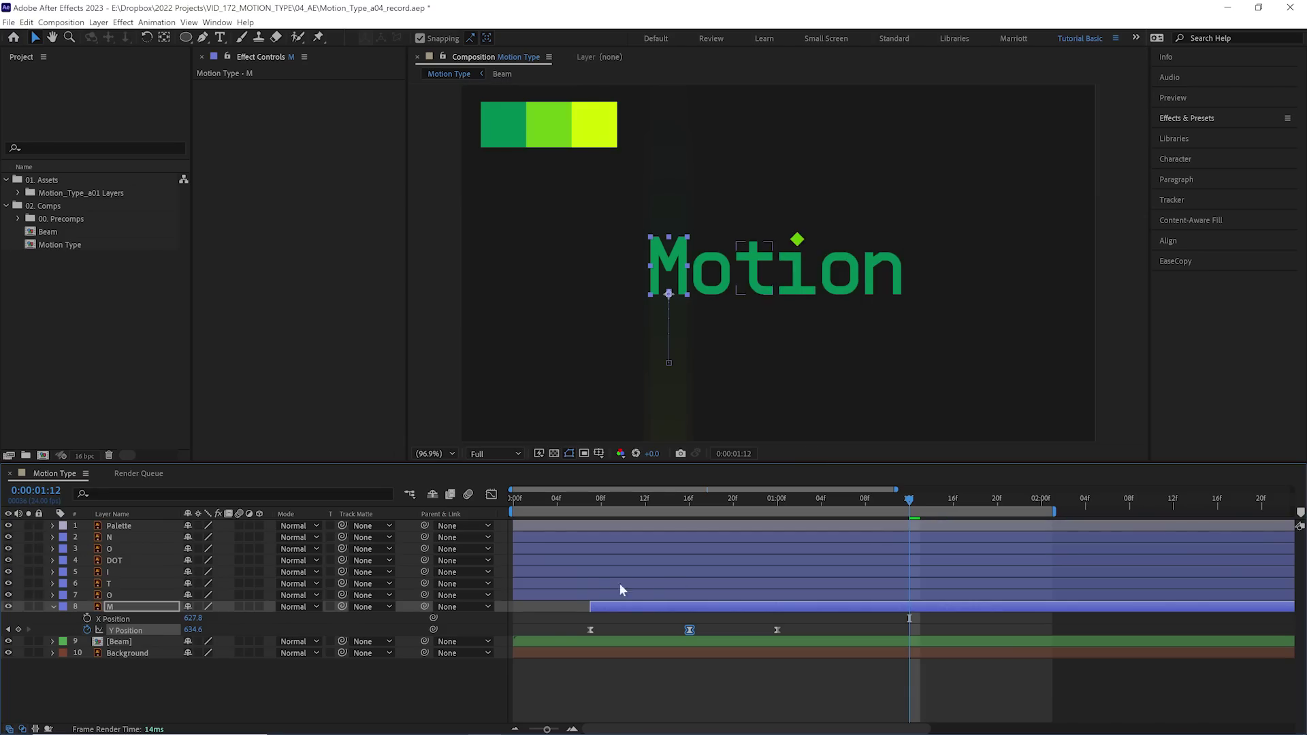
{"action": "left_click", "coordinate": [584, 583]}
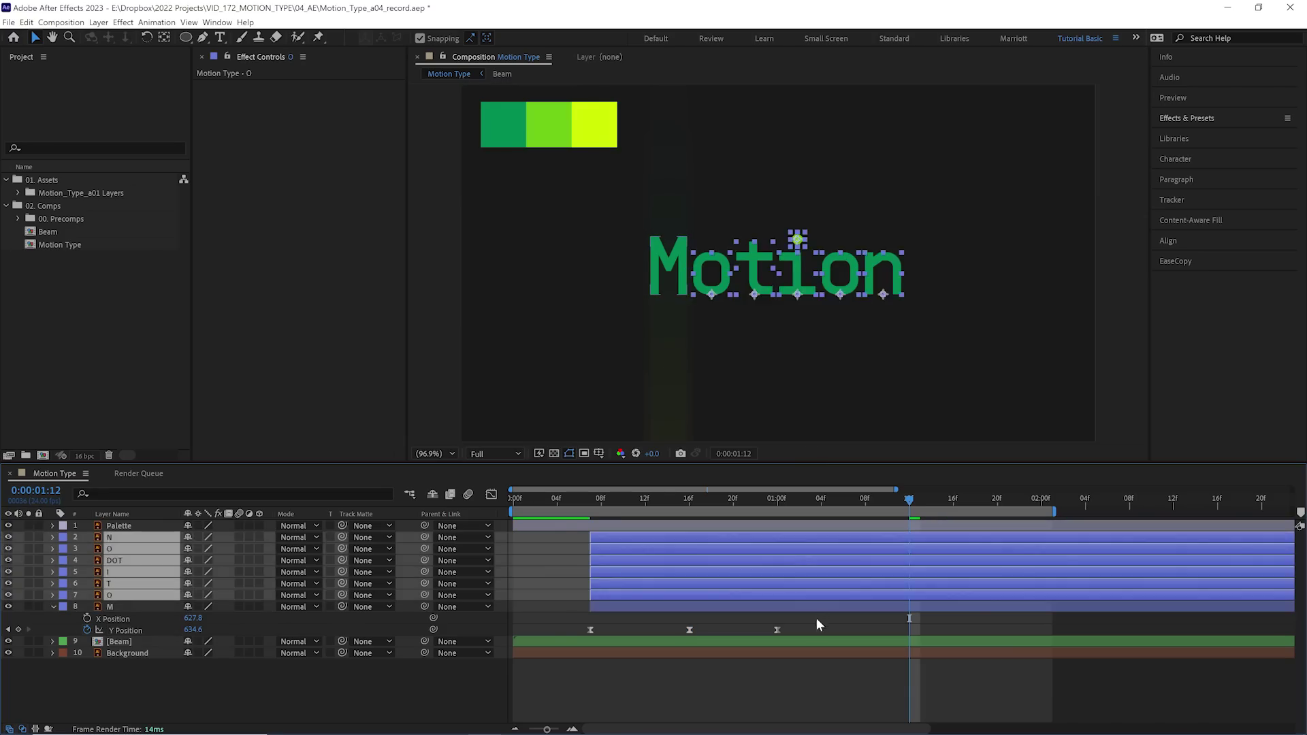
{"action": "left_click_drag", "start_coordinate": [814, 625], "coordinate": [553, 637]}
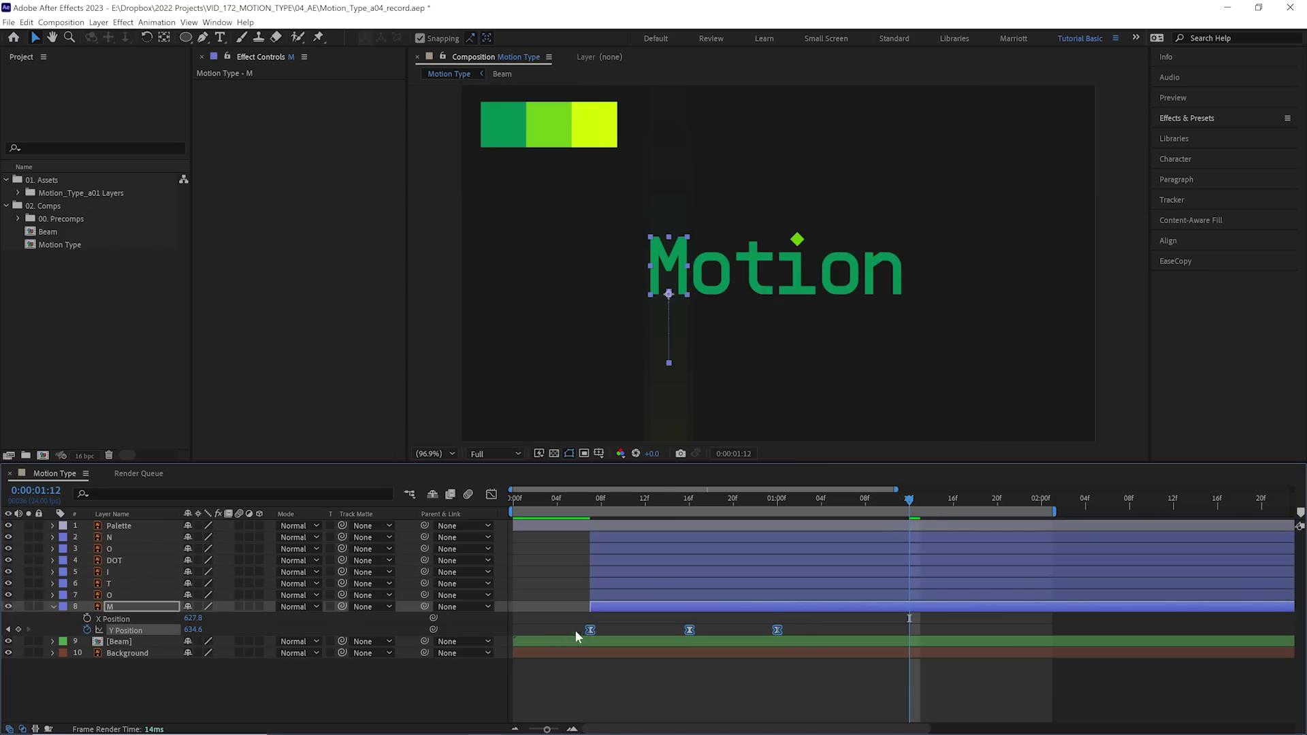
{"action": "left_click", "coordinate": [637, 593]}
{"action": "left_click", "coordinate": [609, 541], "text": "shift"}
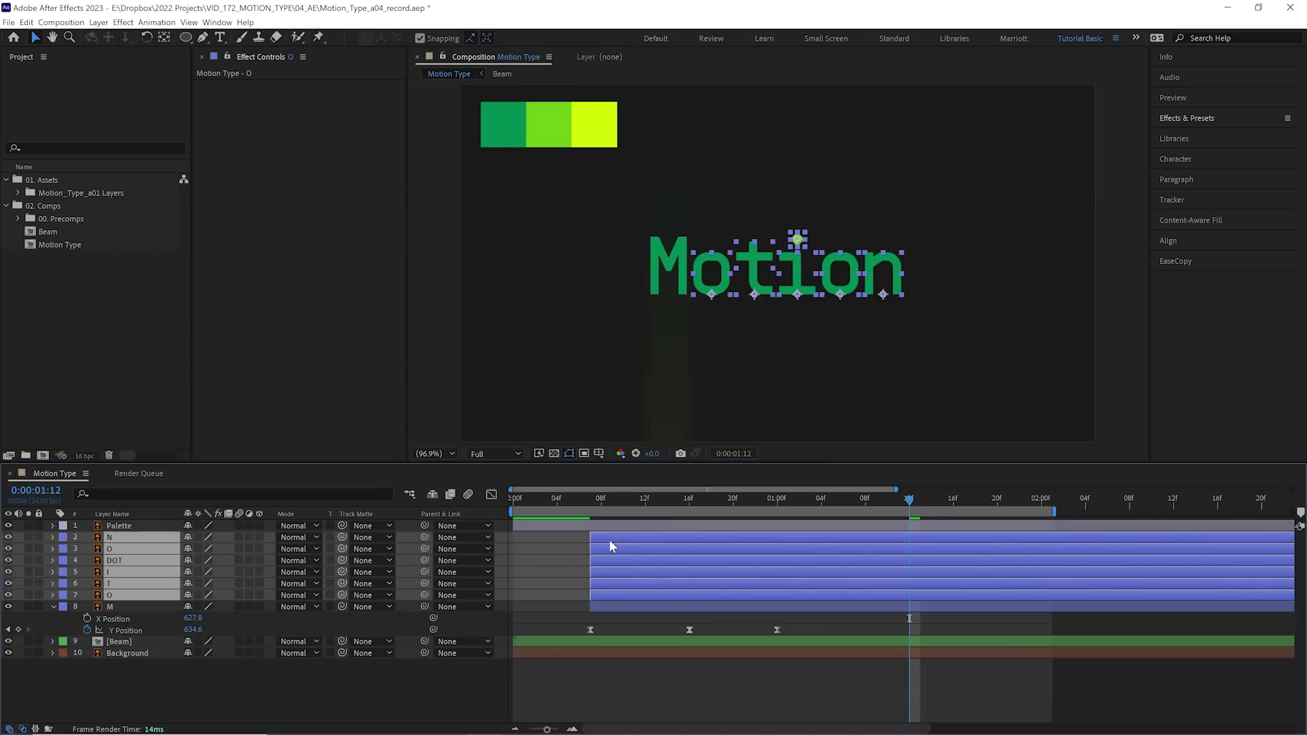
{"action": "left_click", "coordinate": [590, 501]}
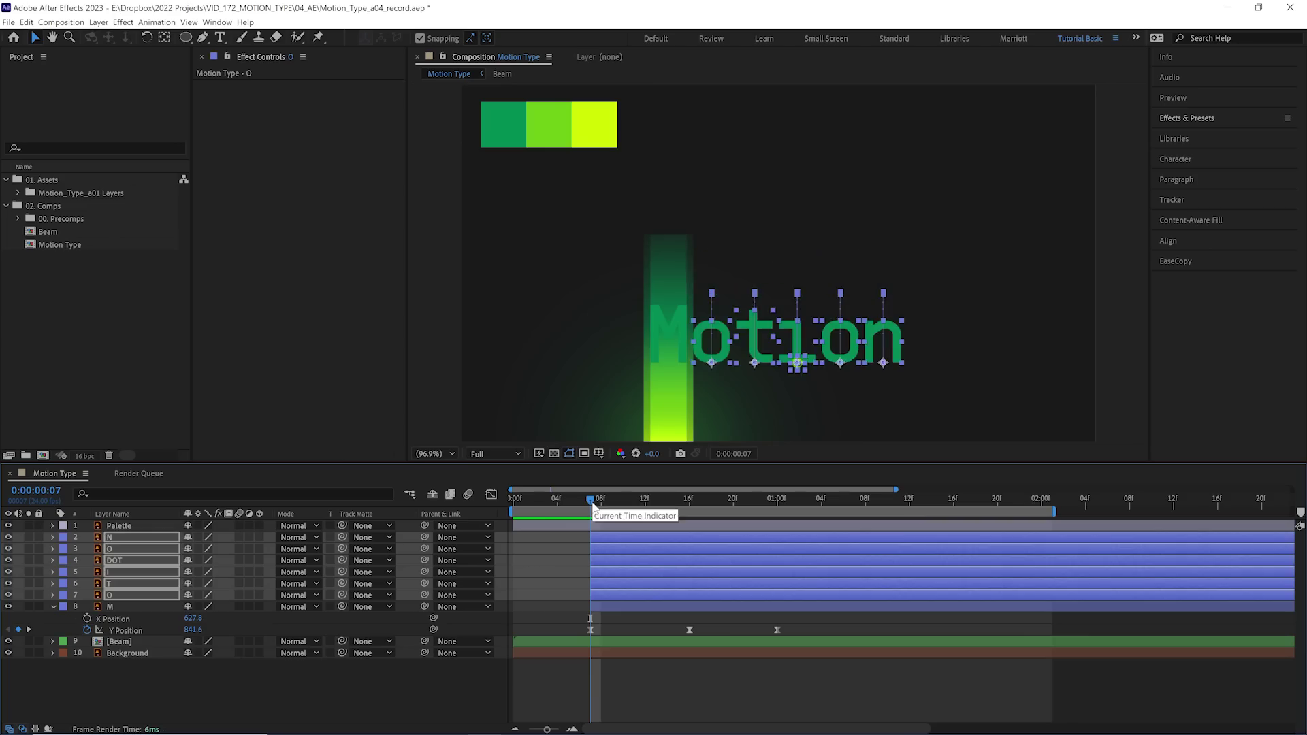
{"action": "key", "text": "space"}
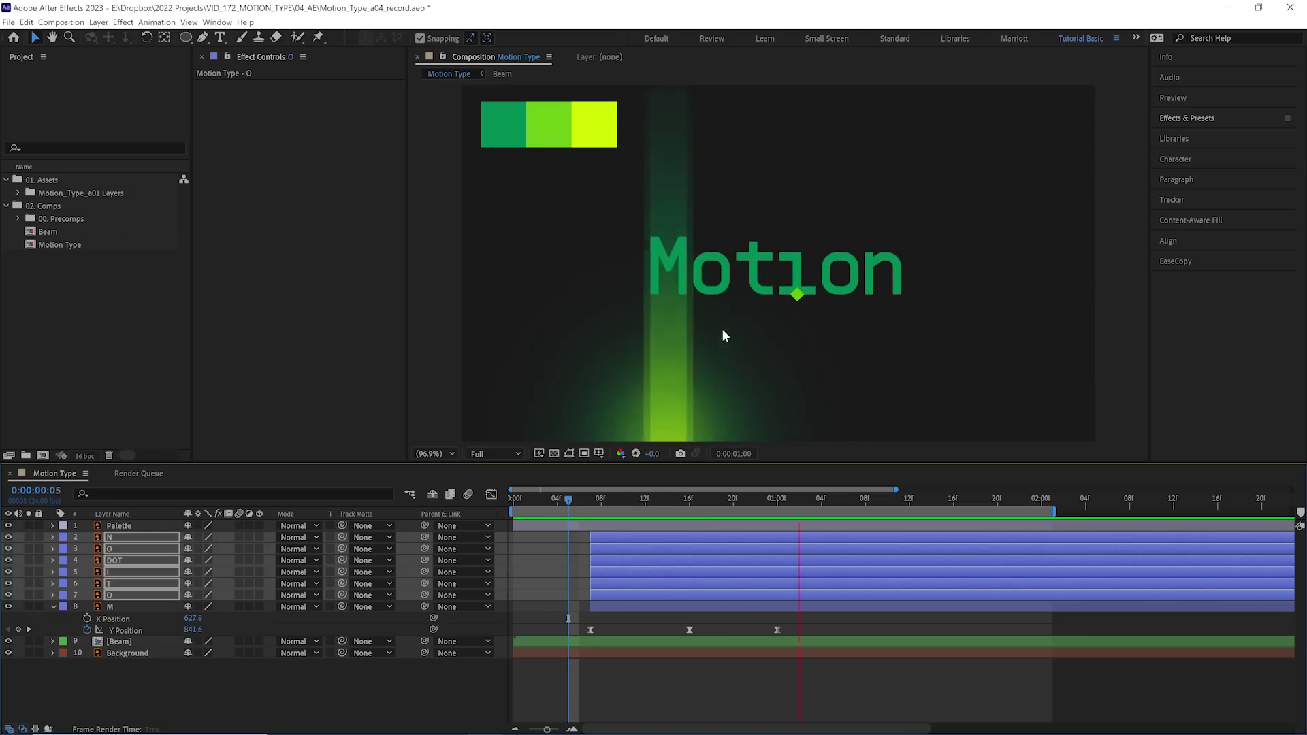
{"action": "left_click_drag", "start_coordinate": [610, 501], "coordinate": [684, 493]}
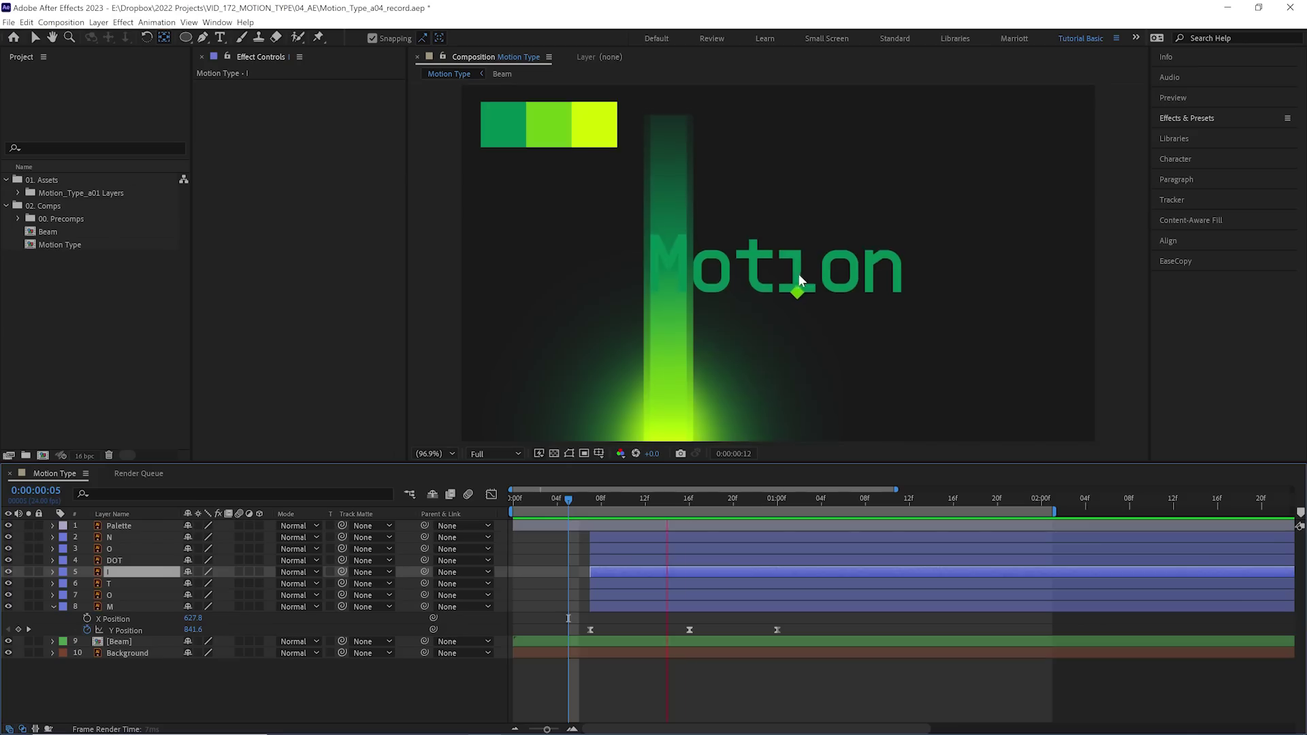
At 0:00:01:00, raise all of DOT's Y Position keyframes together until the dot sits above the i, at about 474.6.
{"action": "left_click", "coordinate": [781, 508]}
{"action": "key", "text": "KP_4"}
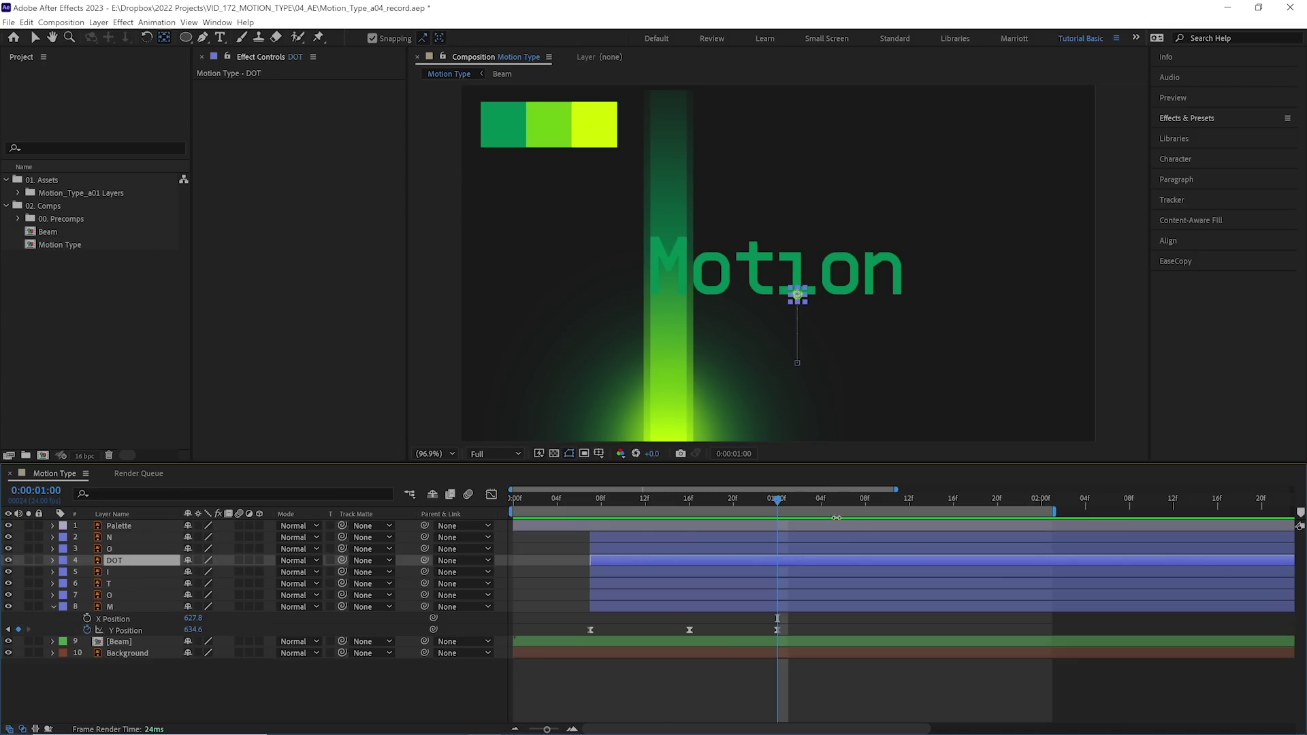
{"action": "key", "text": "u"}
{"action": "left_click_drag", "start_coordinate": [811, 570], "coordinate": [555, 577]}
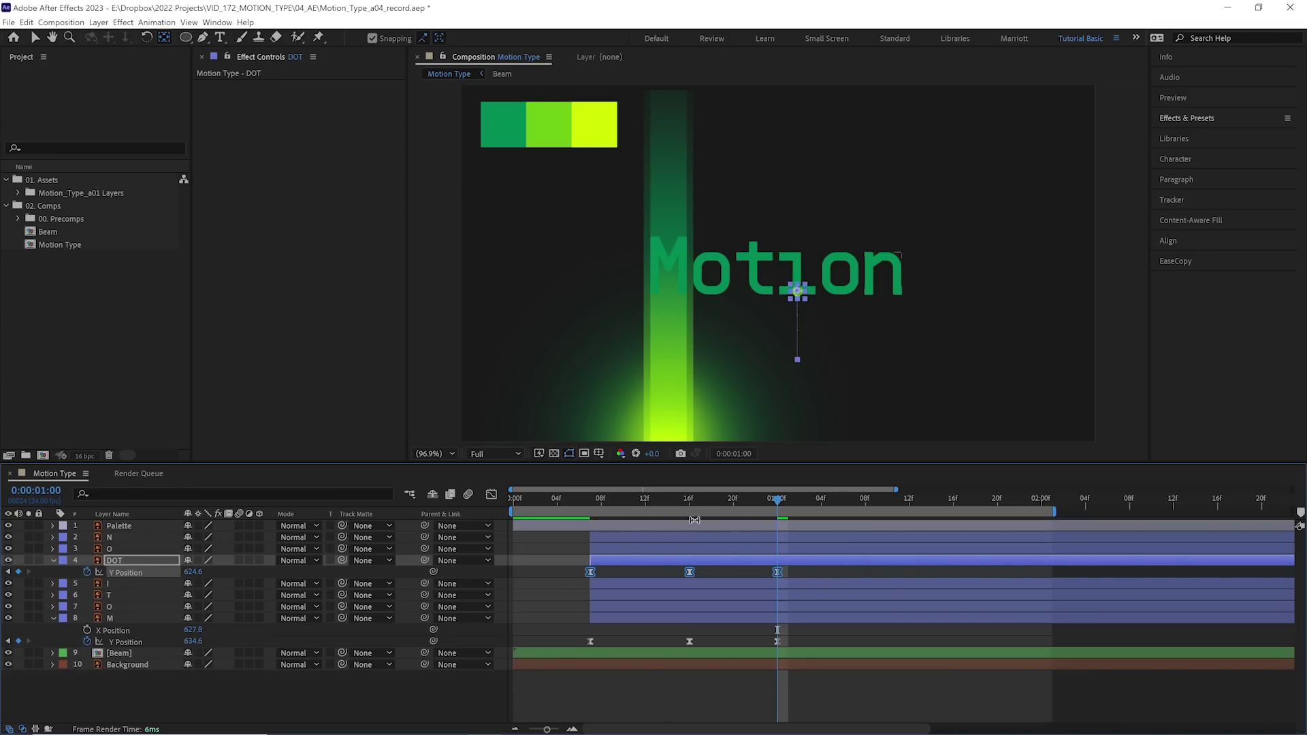
{"action": "key", "text": "shift+Up"}
{"action": "key", "text": "shift+Up"}
{"action": "key", "text": "shift+Up"}
{"action": "key", "text": "shift+Up"}
{"action": "key", "text": "shift+Up"}
{"action": "scroll", "coordinate": [820, 261], "scroll_direction": "up", "scroll_amount": 1}
{"action": "key", "text": "Down"}
{"action": "key", "text": "Down"}
{"action": "key", "text": "Down"}
{"action": "key", "text": "Down"}
{"action": "key", "text": "Down"}
{"action": "key", "text": "Down"}
{"action": "key", "text": "Down"}
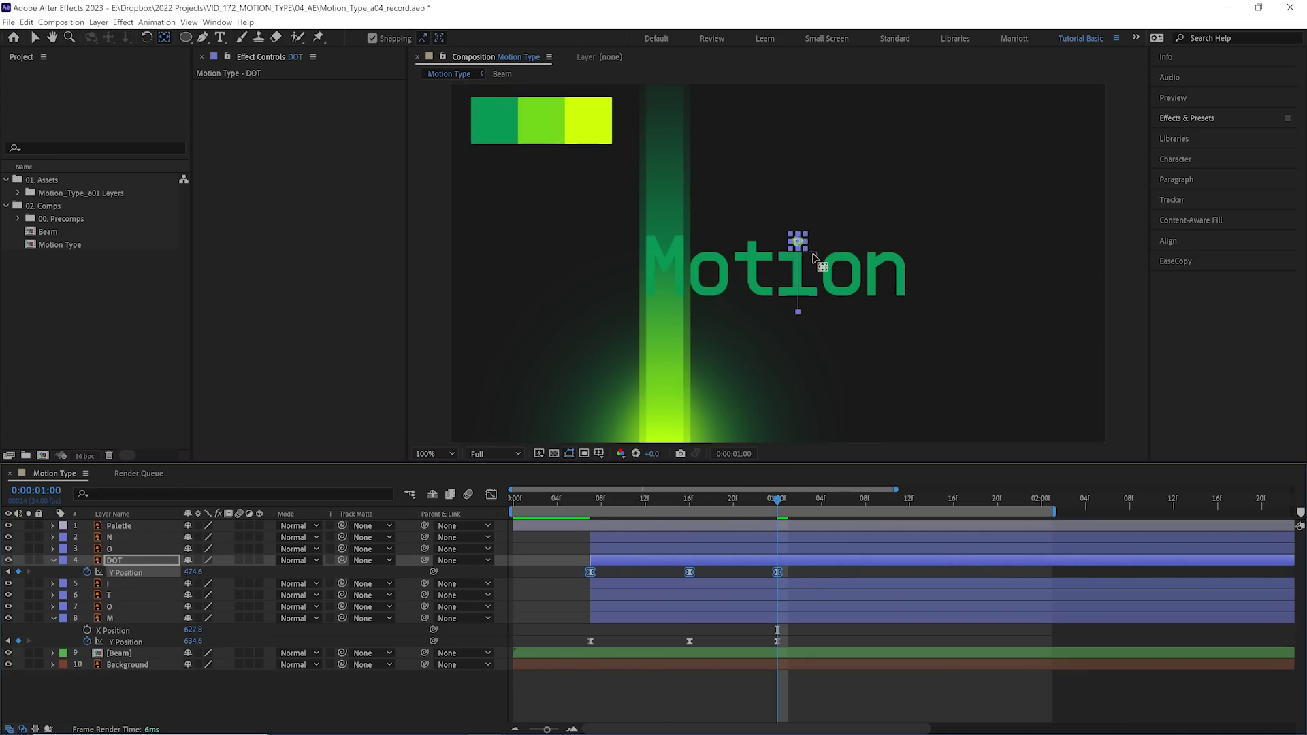
{"action": "left_click", "coordinate": [814, 582]}
{"action": "left_click", "coordinate": [819, 572]}
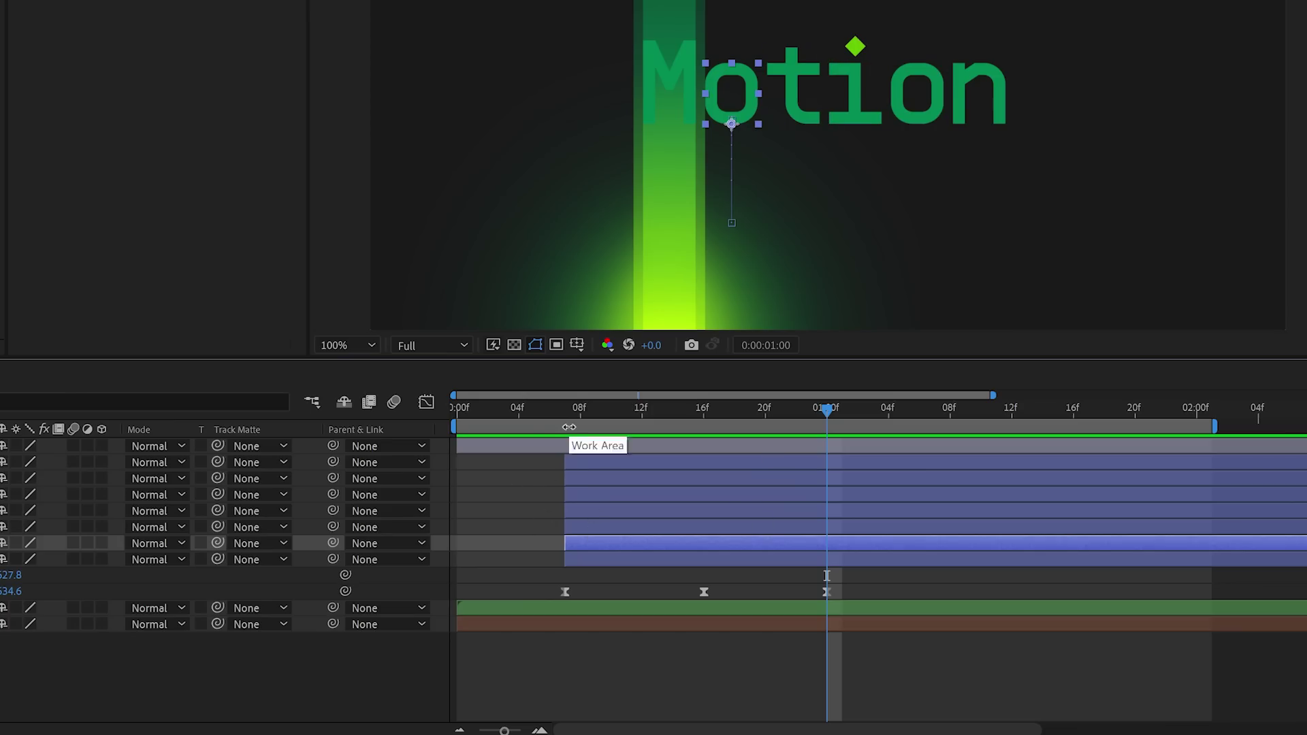
Stagger the layer starts: first O at frame 9, N at 10, T at 12, second O at 14, I and DOT at 16.
{"action": "left_click_drag", "start_coordinate": [584, 543], "coordinate": [615, 542]}
{"action": "left_click_drag", "start_coordinate": [582, 462], "coordinate": [628, 461]}
{"action": "left_click_drag", "start_coordinate": [589, 526], "coordinate": [666, 527]}
{"action": "left_click_drag", "start_coordinate": [599, 478], "coordinate": [707, 477]}
{"action": "left_click_drag", "start_coordinate": [591, 509], "coordinate": [730, 509]}
{"action": "left_click_drag", "start_coordinate": [593, 496], "coordinate": [733, 502]}
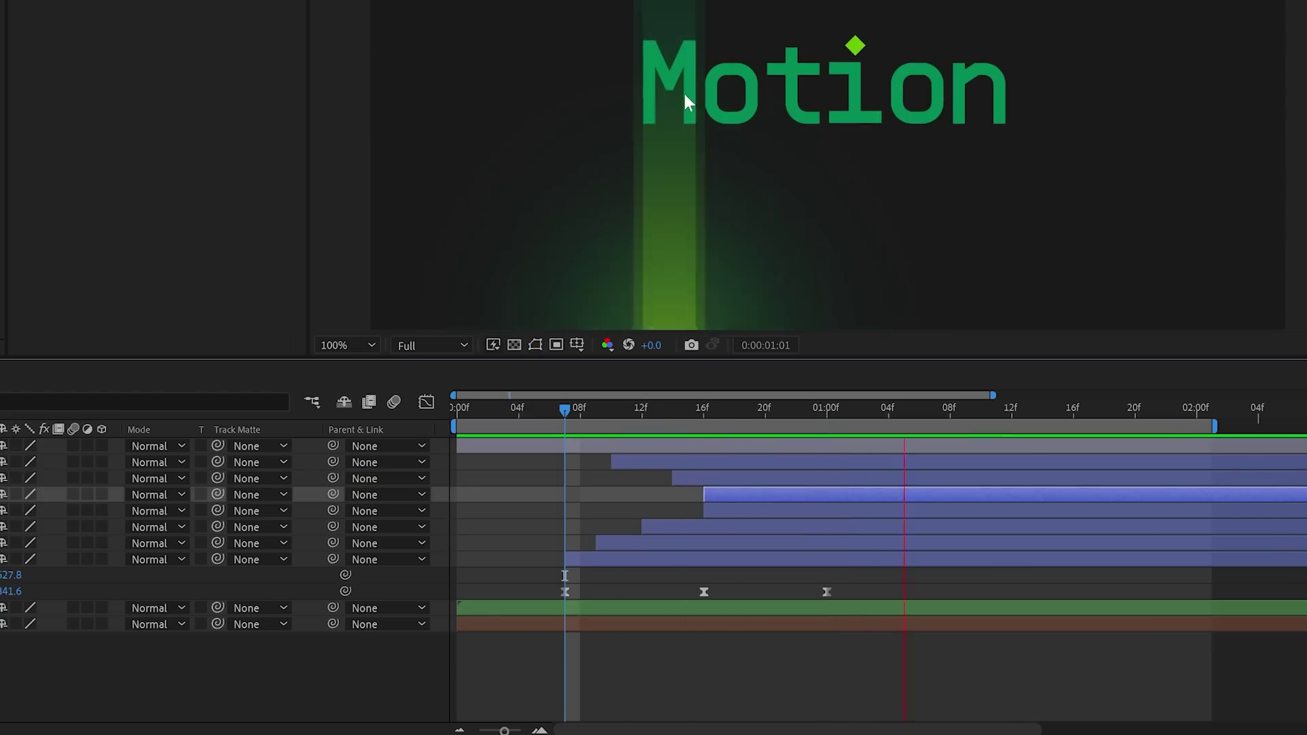
Preview the staggered letter animation from about 0:00:00:06.
{"action": "key", "text": "space"}
{"action": "left_click", "coordinate": [556, 413]}
{"action": "key", "text": "space"}
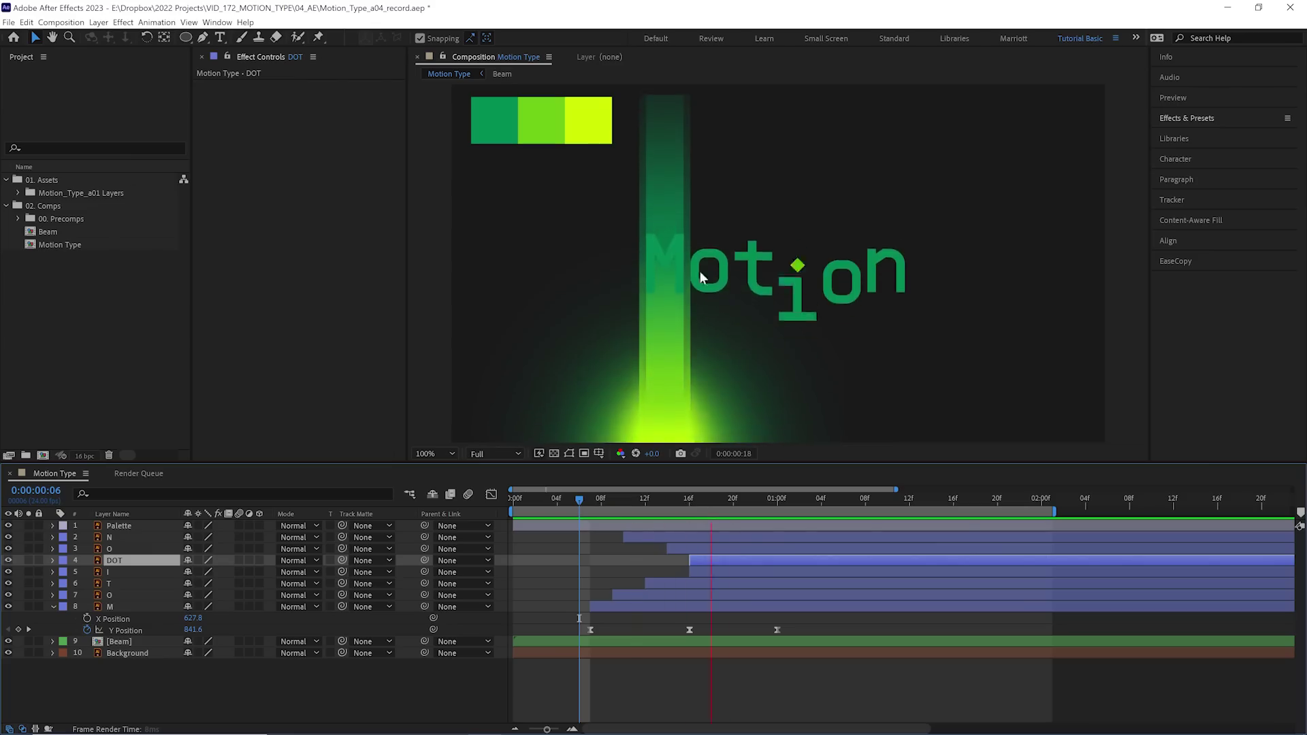
{"action": "left_click", "coordinate": [555, 411]}
{"action": "key", "text": "space"}
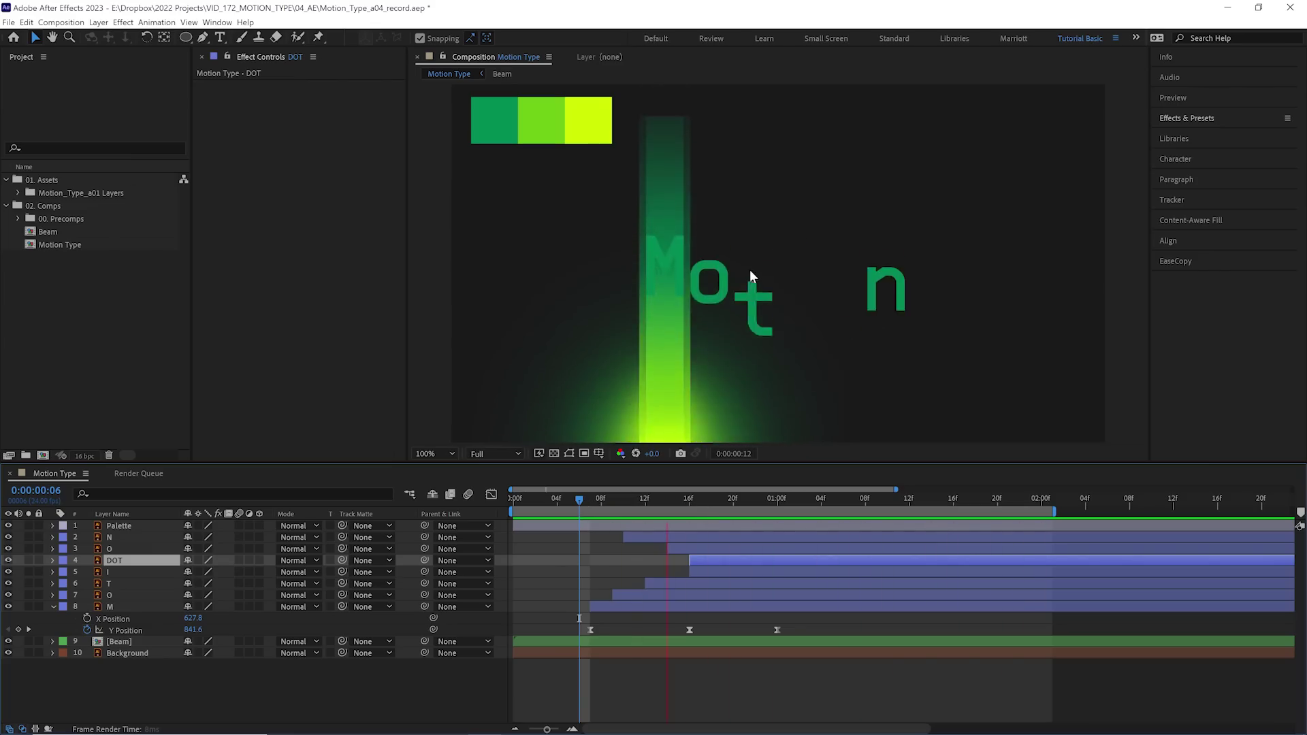
{"action": "key", "text": "space"}
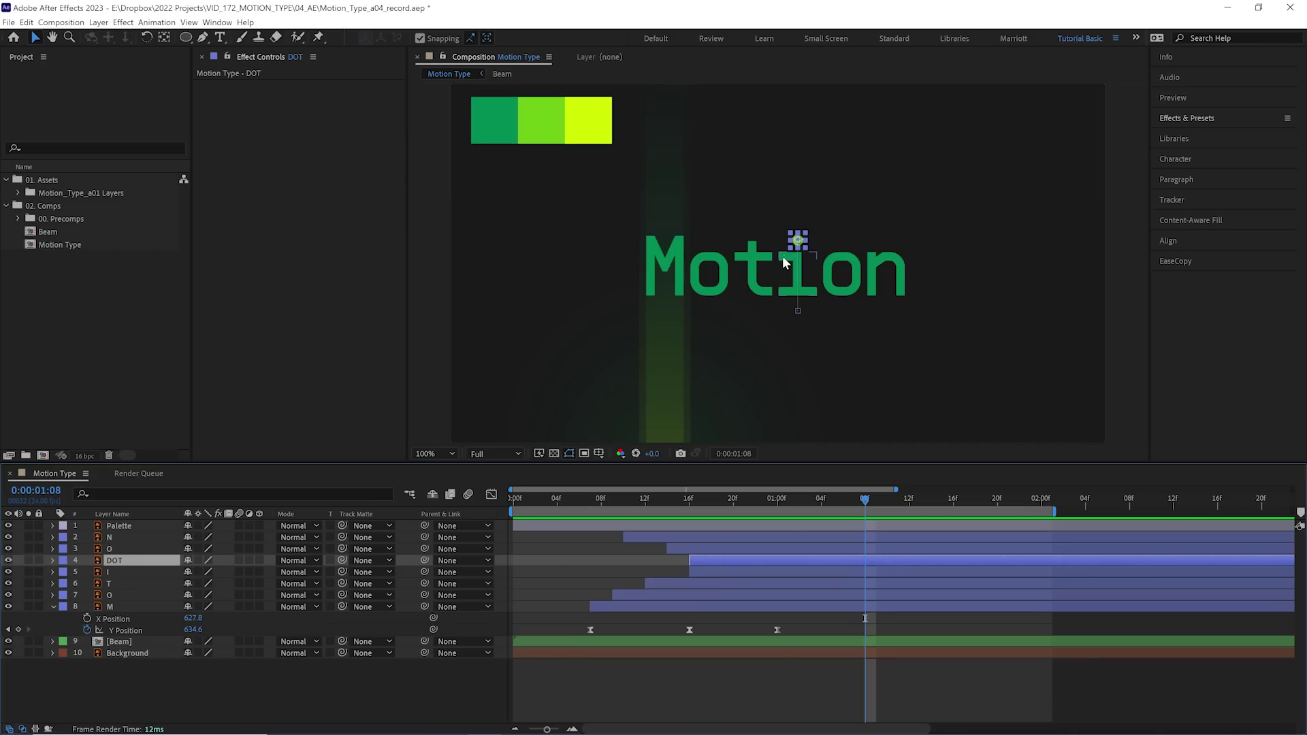
Duplicate the Beam layer and align the copy with the first o, directly beside the original beam.
{"action": "left_click", "coordinate": [610, 642]}
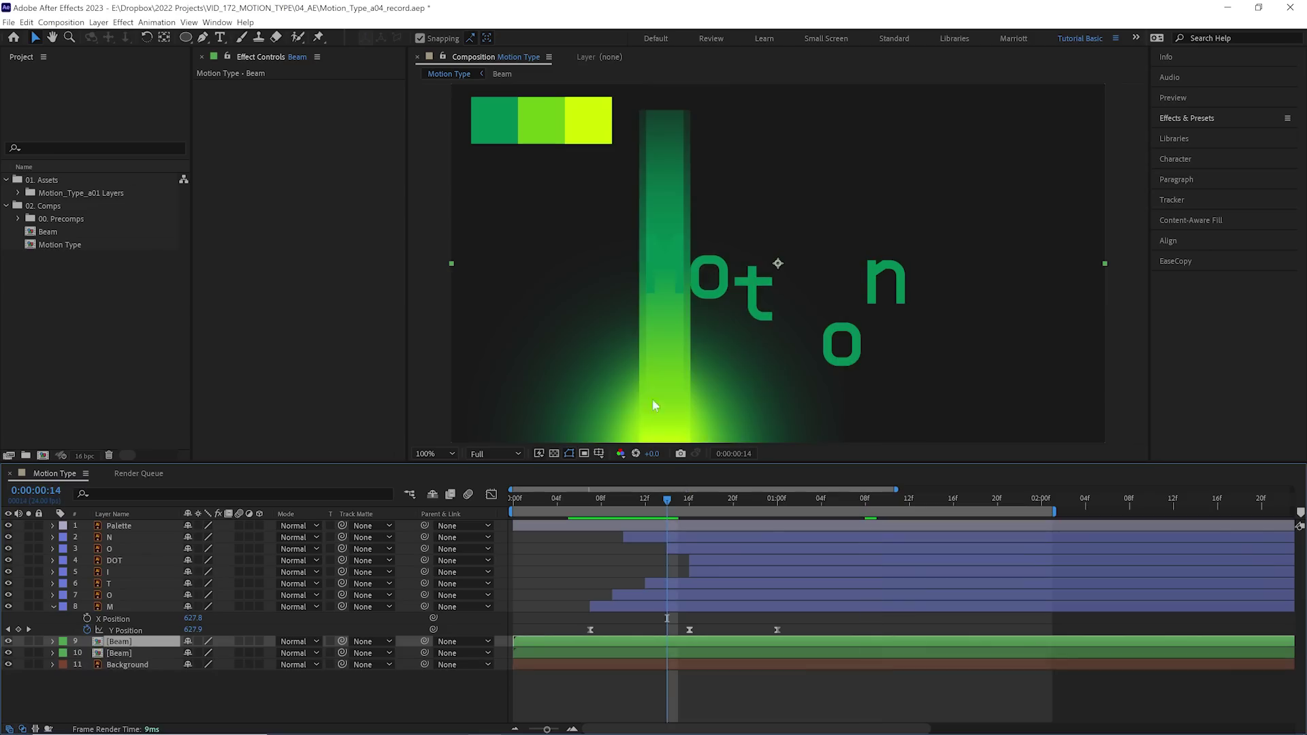
{"action": "left_click_drag", "start_coordinate": [673, 385], "coordinate": [729, 390]}
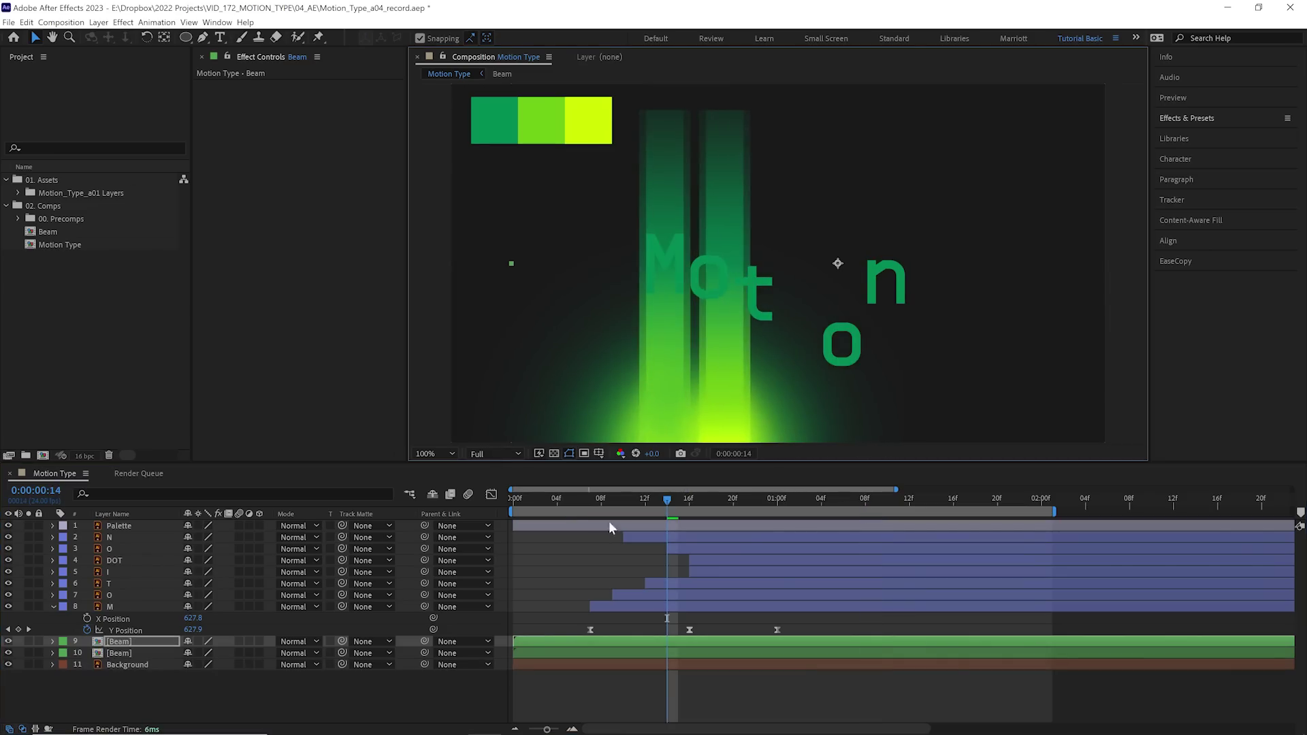
{"action": "left_click_drag", "start_coordinate": [579, 501], "coordinate": [659, 495]}
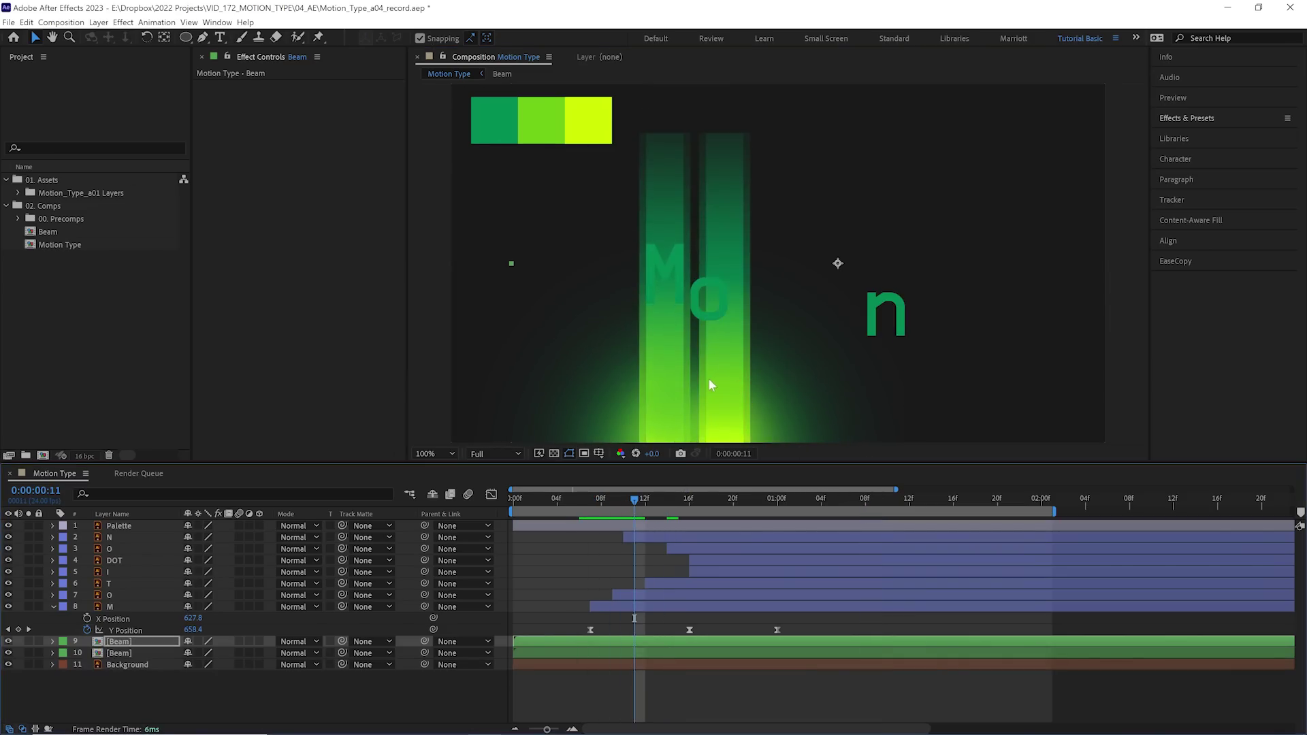
{"action": "scroll", "coordinate": [708, 386], "scroll_direction": "up", "scroll_amount": 4}
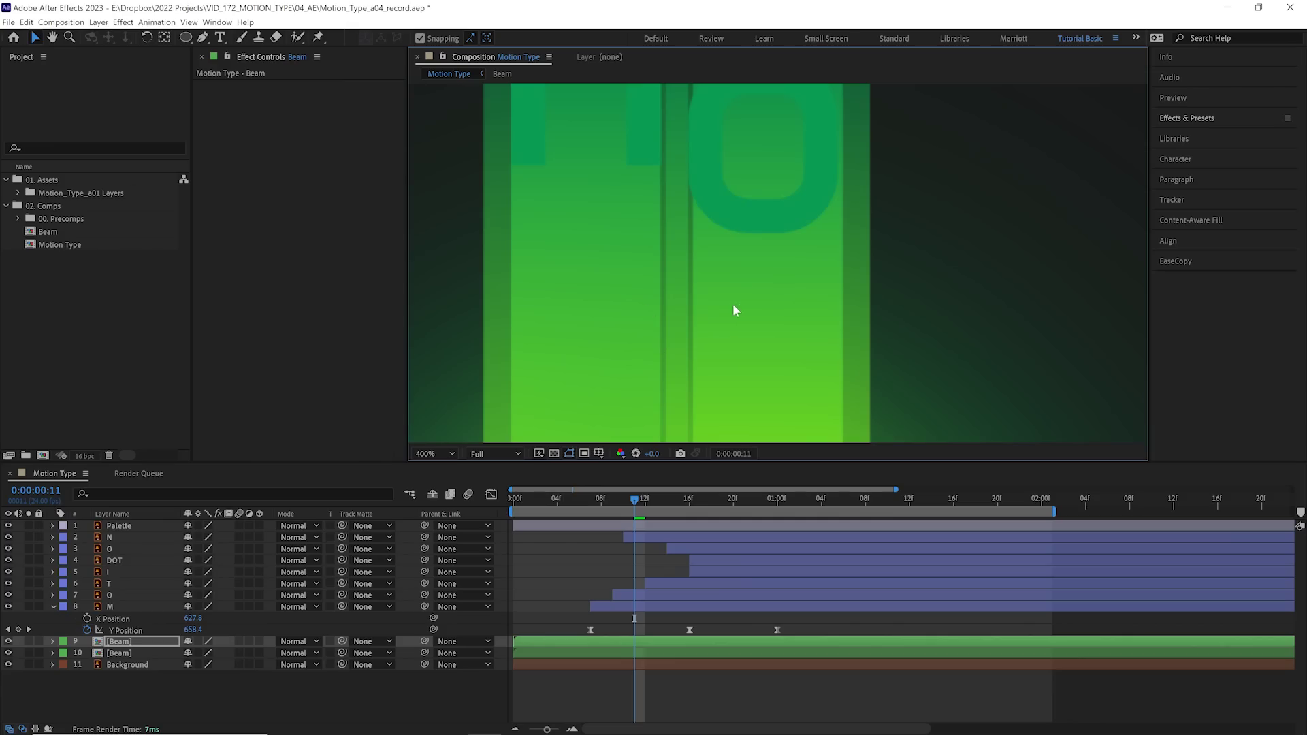
{"action": "key", "text": "shift+Left"}
{"action": "scroll", "coordinate": [754, 303], "scroll_direction": "down", "scroll_amount": 2}
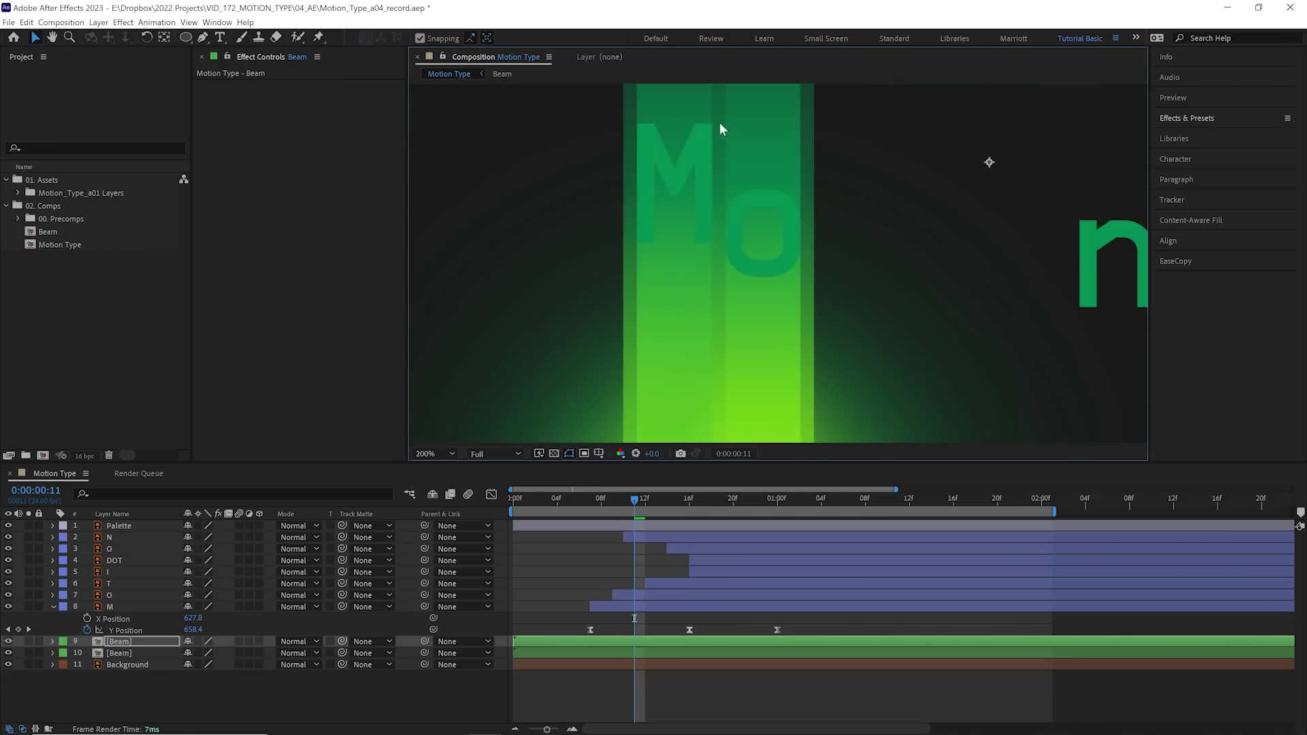
Preview the paired beams and move both Beam layers to the very front of the layer stack, above Palette.
{"action": "scroll", "coordinate": [728, 215], "scroll_direction": "down", "scroll_amount": 1}
{"action": "key", "text": "space"}
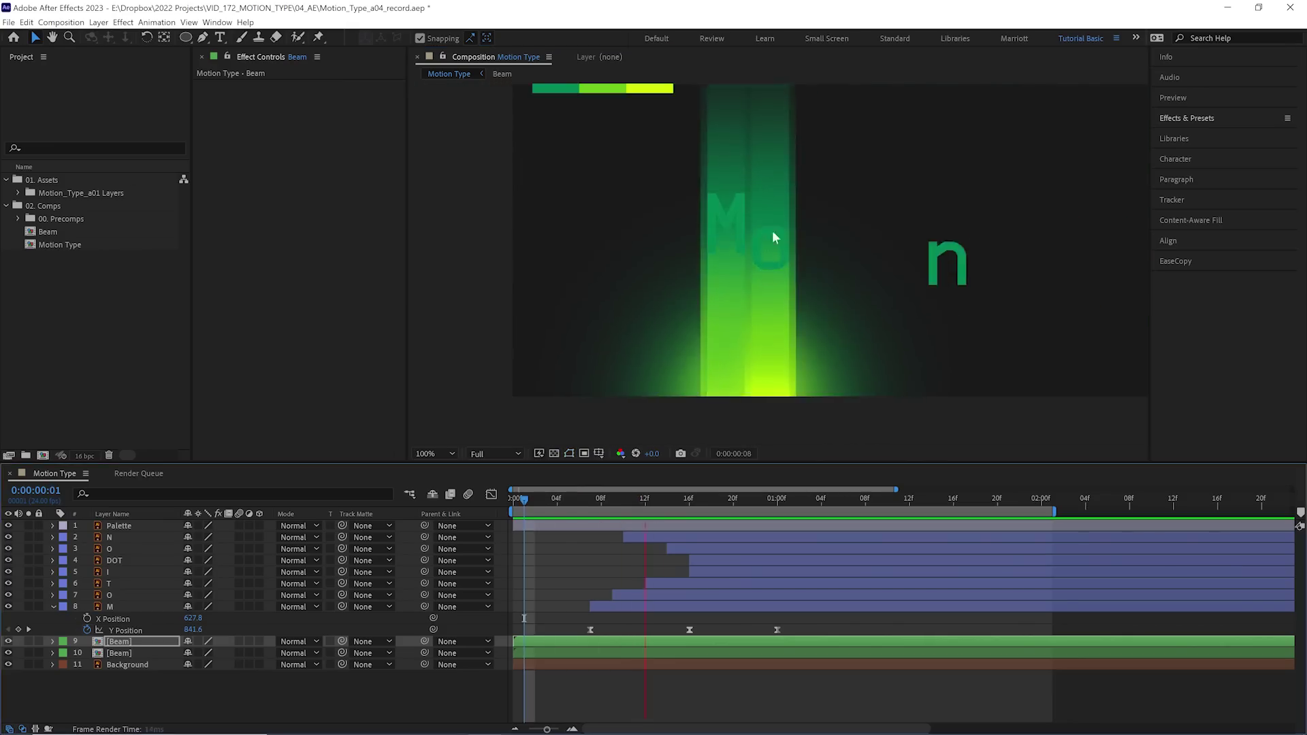
{"action": "key", "text": "space"}
{"action": "left_click", "coordinate": [136, 653], "text": "shift"}
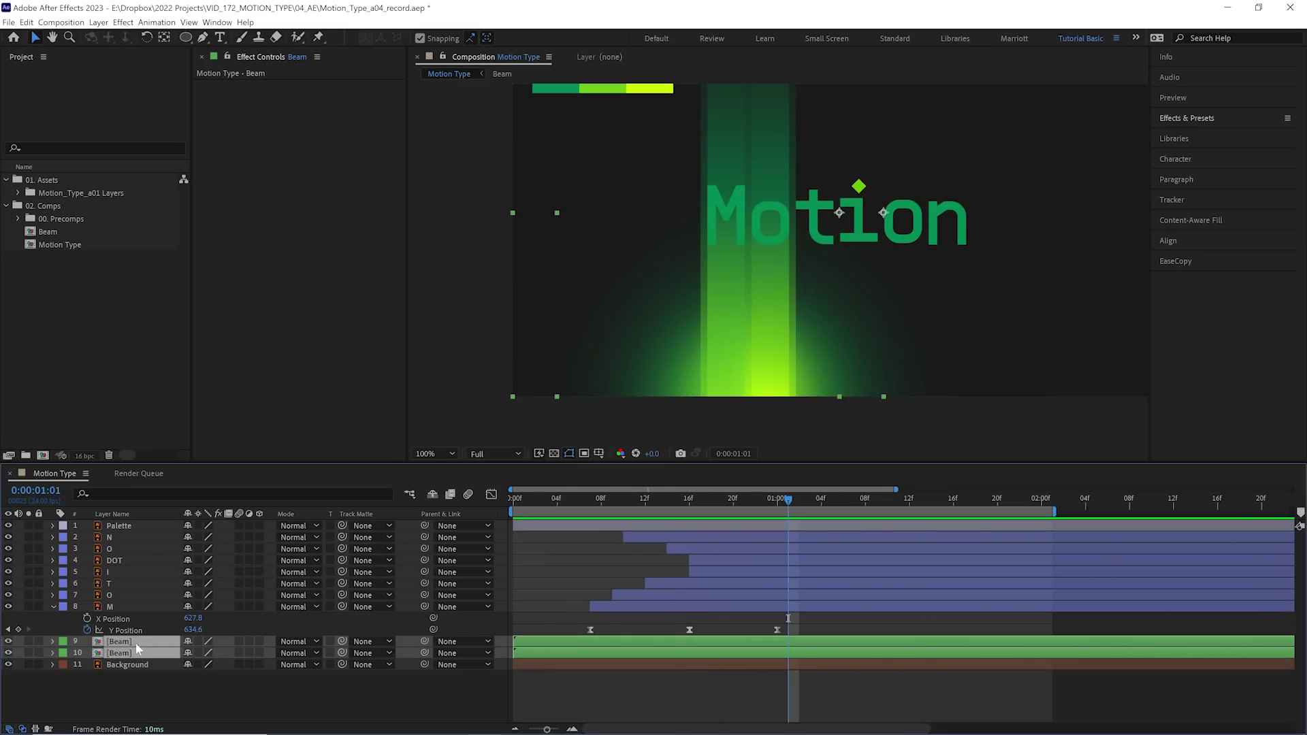
{"action": "left_click_drag", "start_coordinate": [136, 648], "coordinate": [146, 520]}
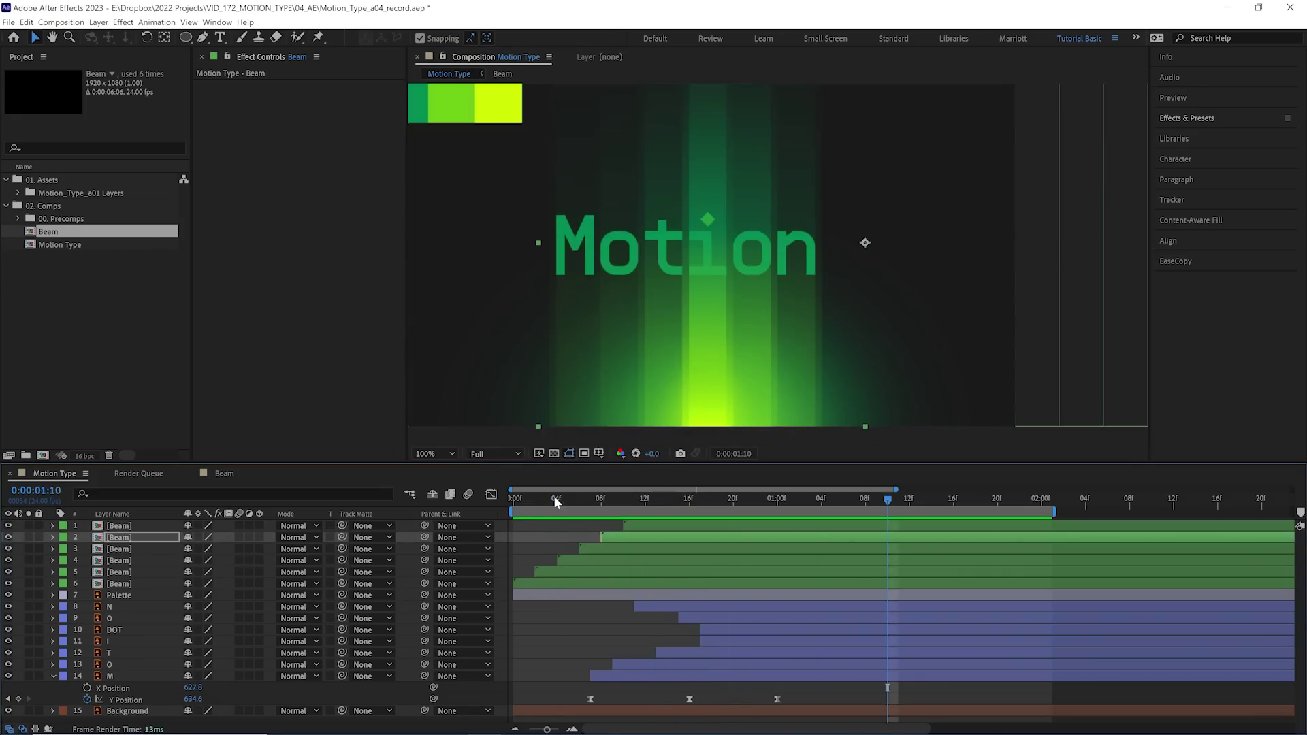
Inspect the staggered beams at 0:00:00:09 and open the Beam precomp at 0:00:00:16.
{"action": "left_click", "coordinate": [598, 497]}
{"action": "left_click_drag", "start_coordinate": [598, 500], "coordinate": [611, 497]}
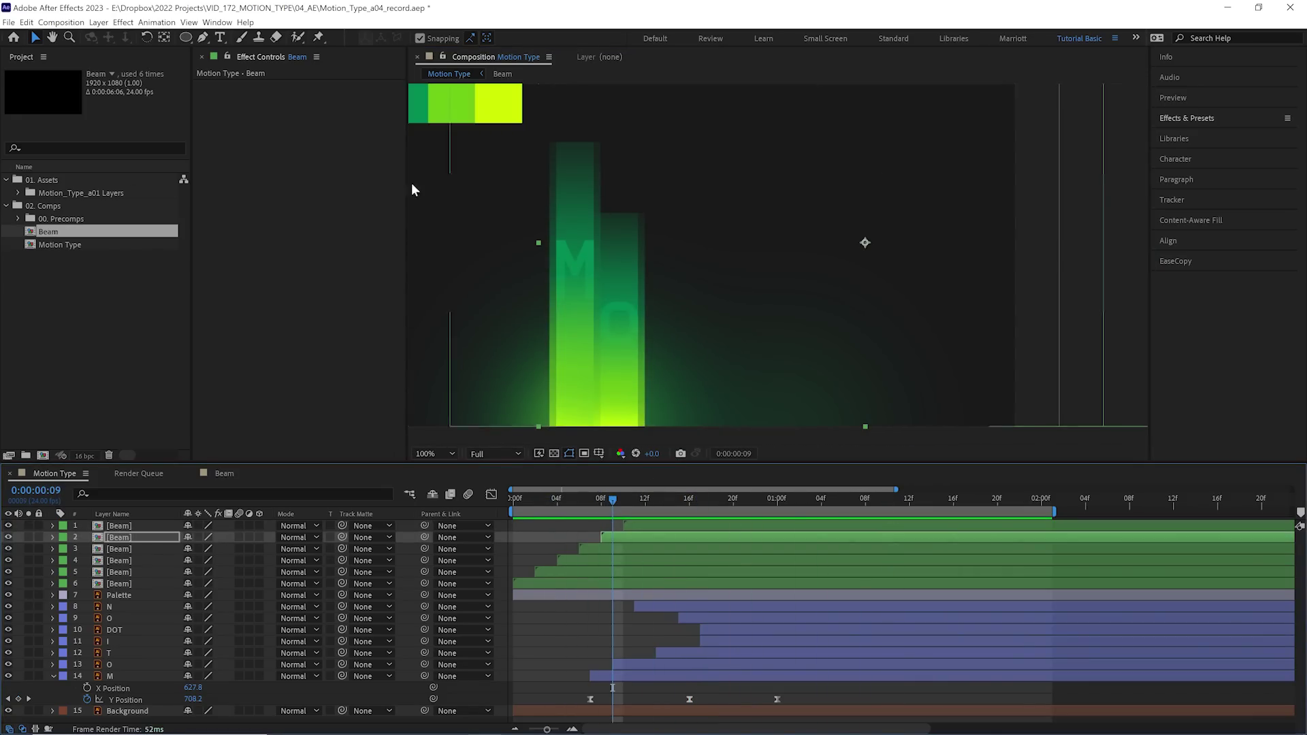
{"action": "left_click", "coordinate": [586, 257]}
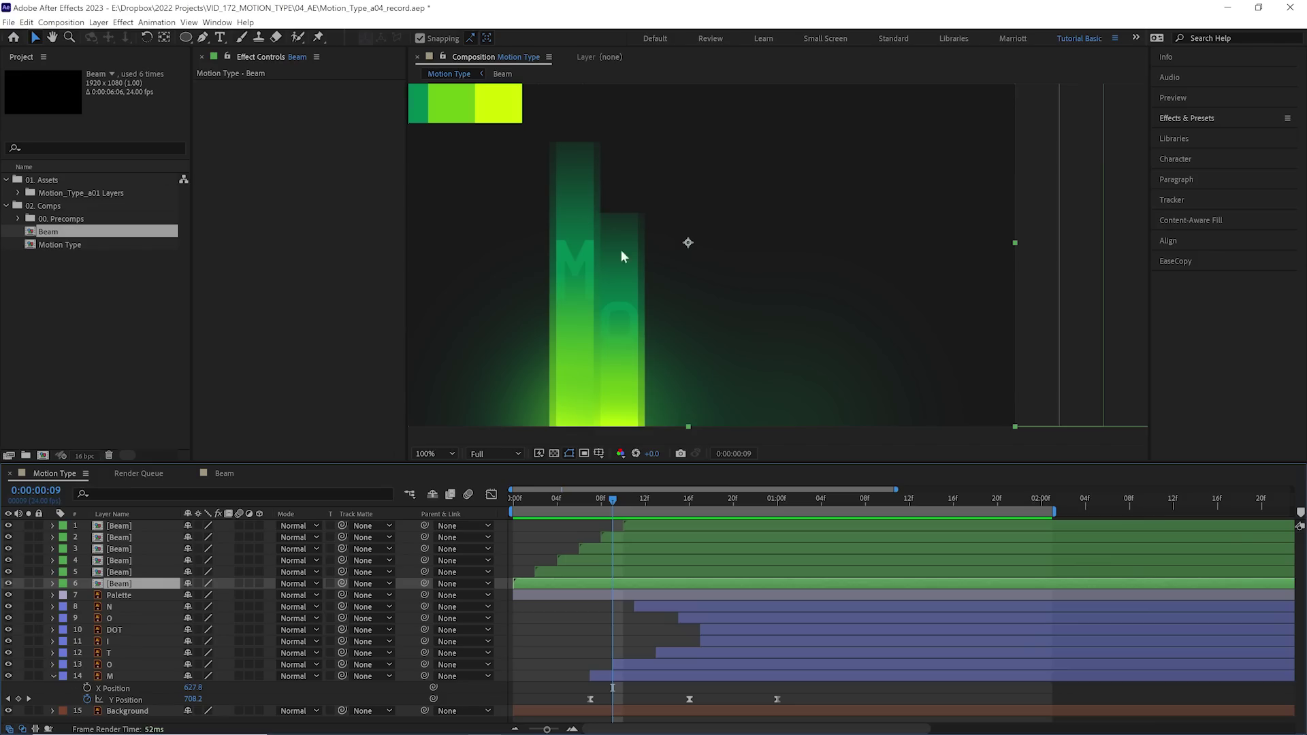
{"action": "double_click", "coordinate": [138, 584]}
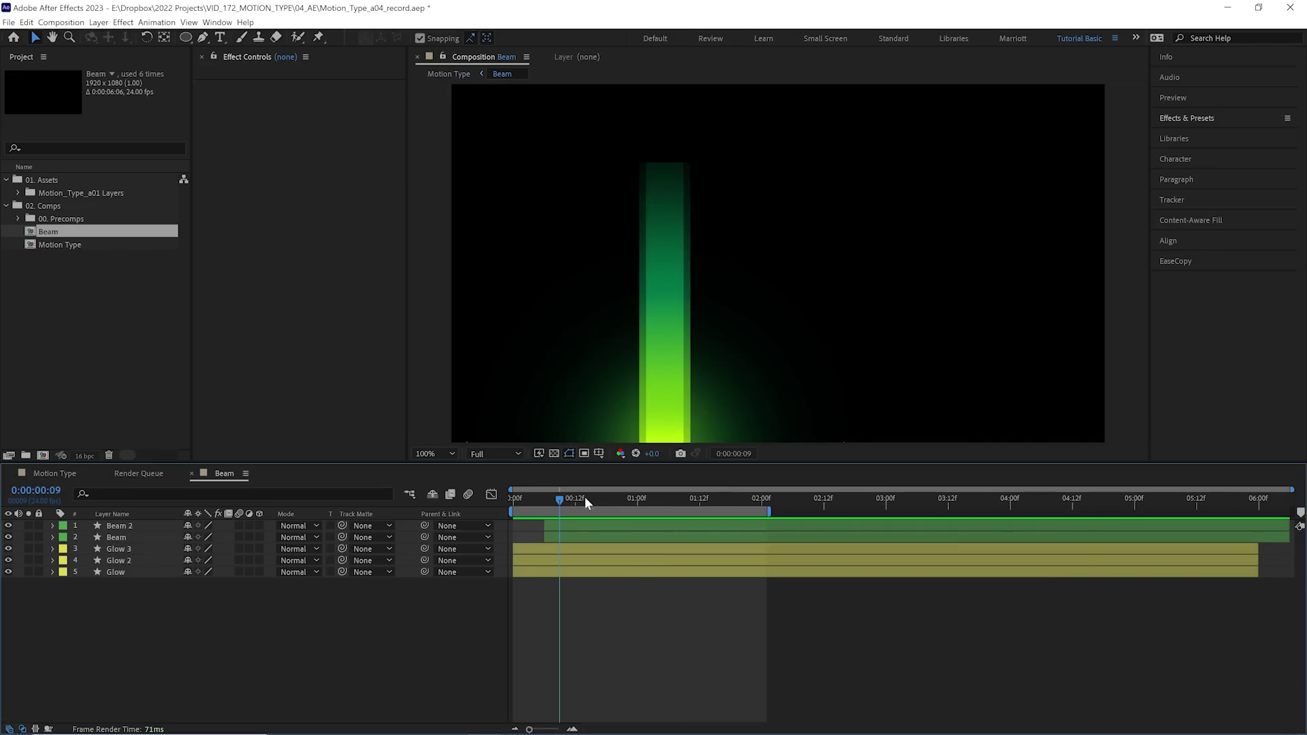
{"action": "left_click_drag", "start_coordinate": [572, 504], "coordinate": [592, 504]}
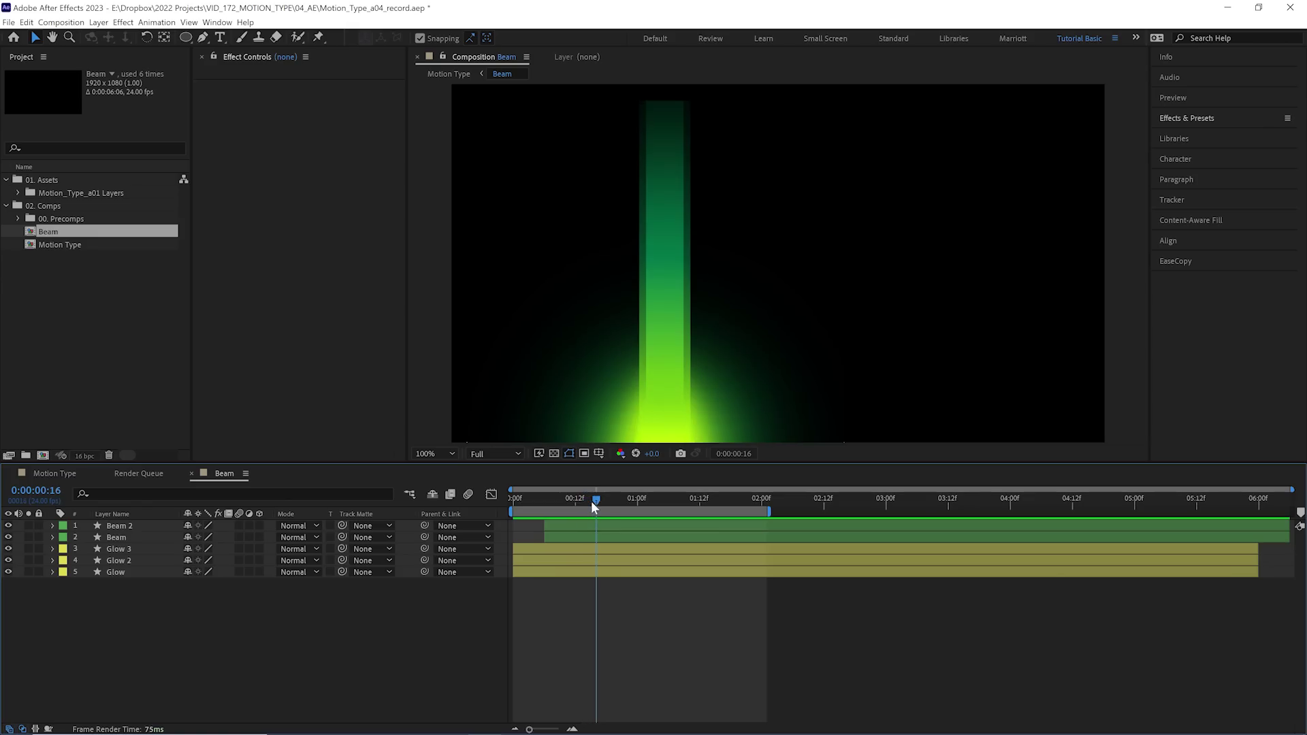
With Beam 2 hidden, lower the upper edge of the Beam layer's mask and set its Mask Feather to 500 pixels.
{"action": "left_click", "coordinate": [102, 538]}
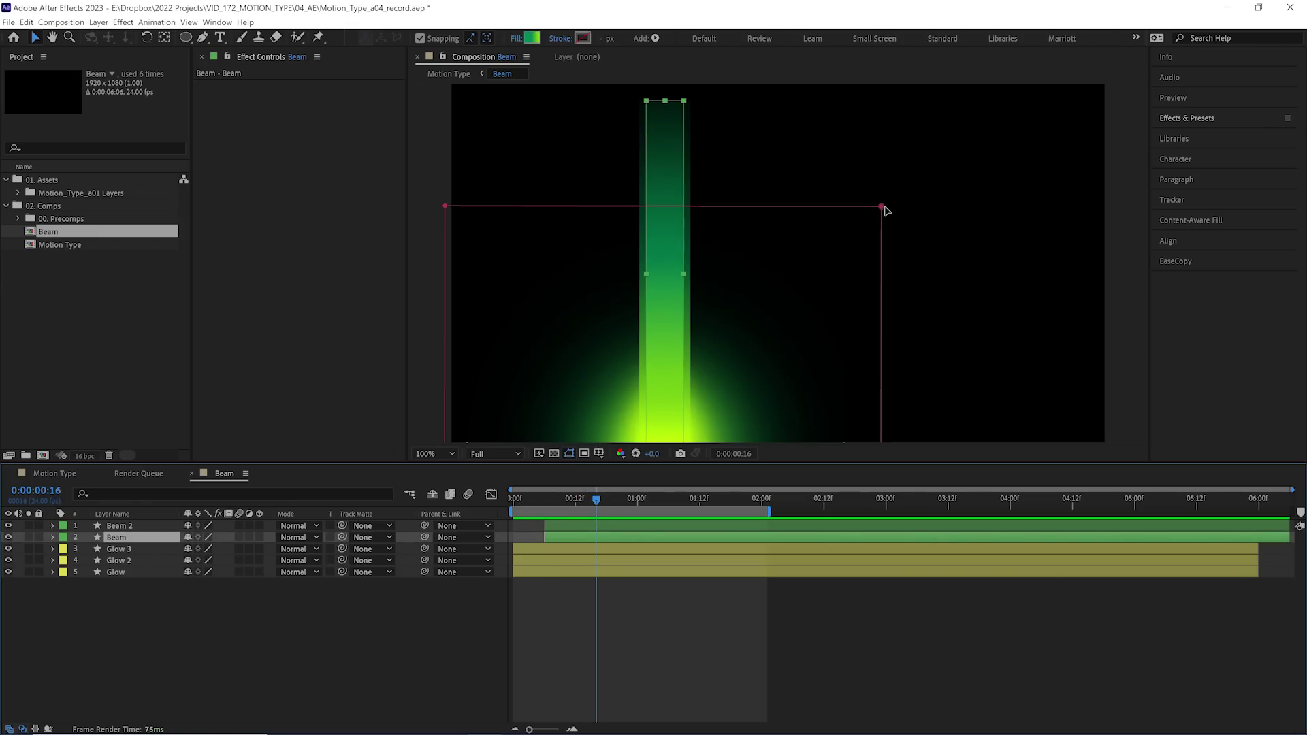
{"action": "left_click_drag", "start_coordinate": [884, 210], "coordinate": [882, 208]}
{"action": "key", "text": "f"}
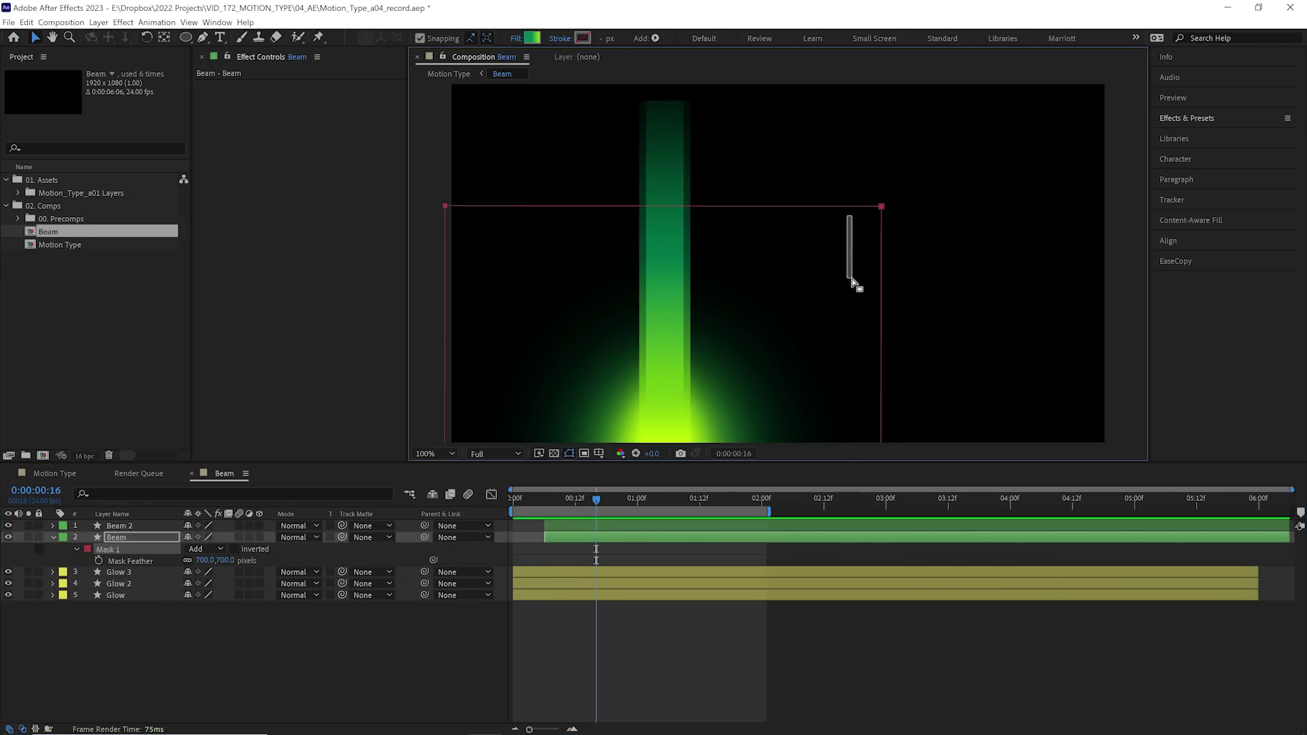
{"action": "left_click", "coordinate": [8, 526]}
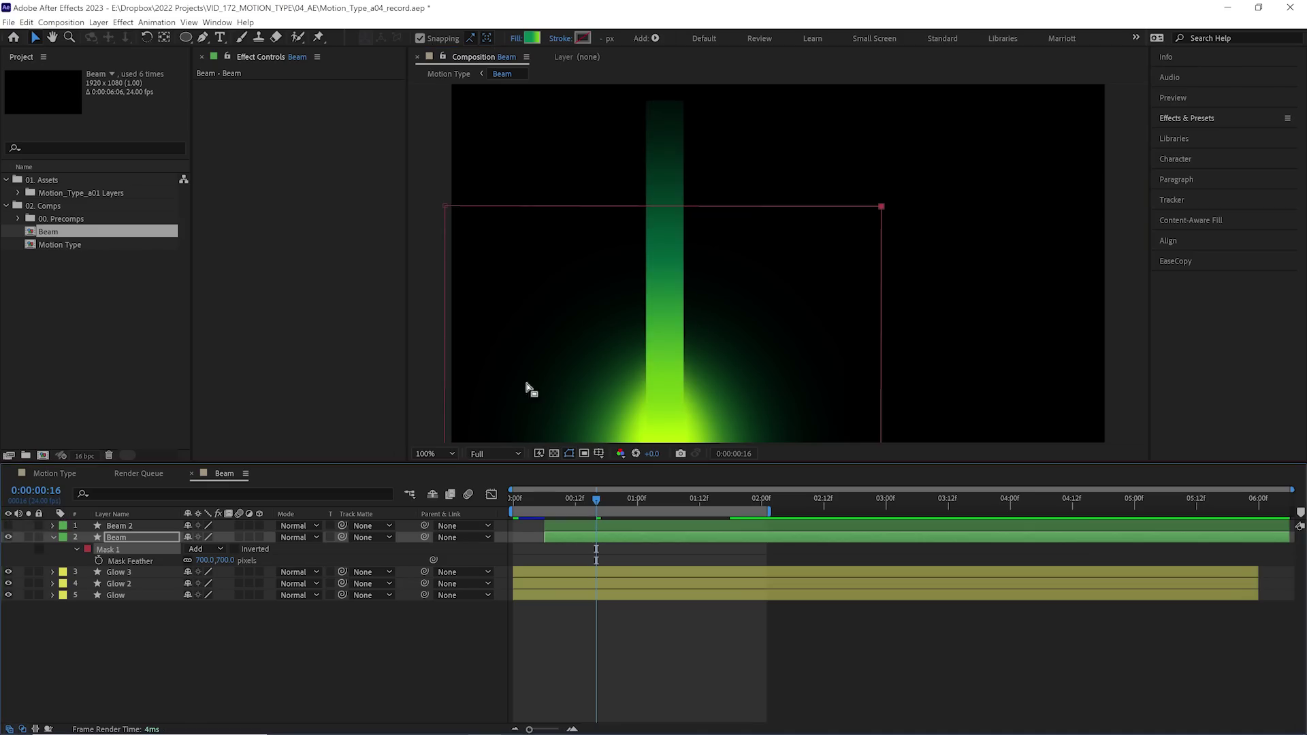
{"action": "double_click", "coordinate": [882, 207]}
{"action": "left_click_drag", "start_coordinate": [855, 224], "coordinate": [841, 290]}
{"action": "left_click", "coordinate": [225, 559]}
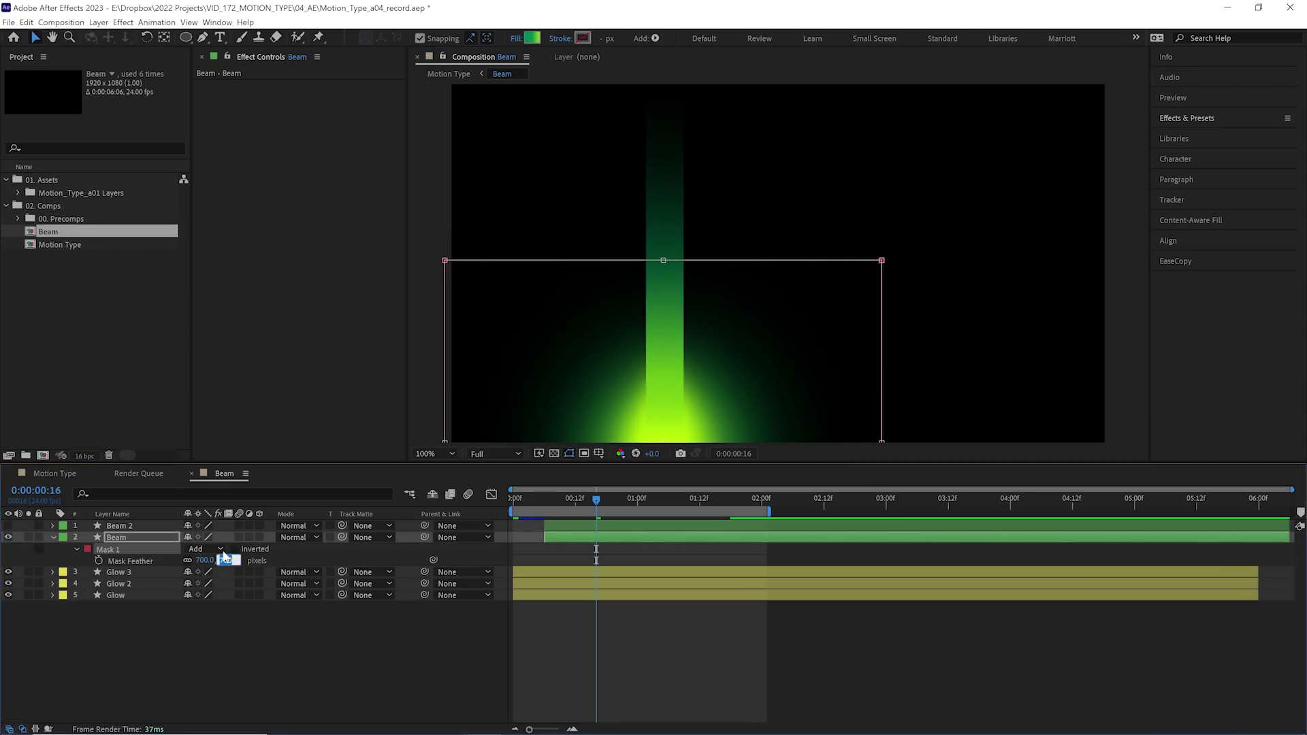
{"action": "type", "text": "500"}
{"action": "key", "text": "Return"}
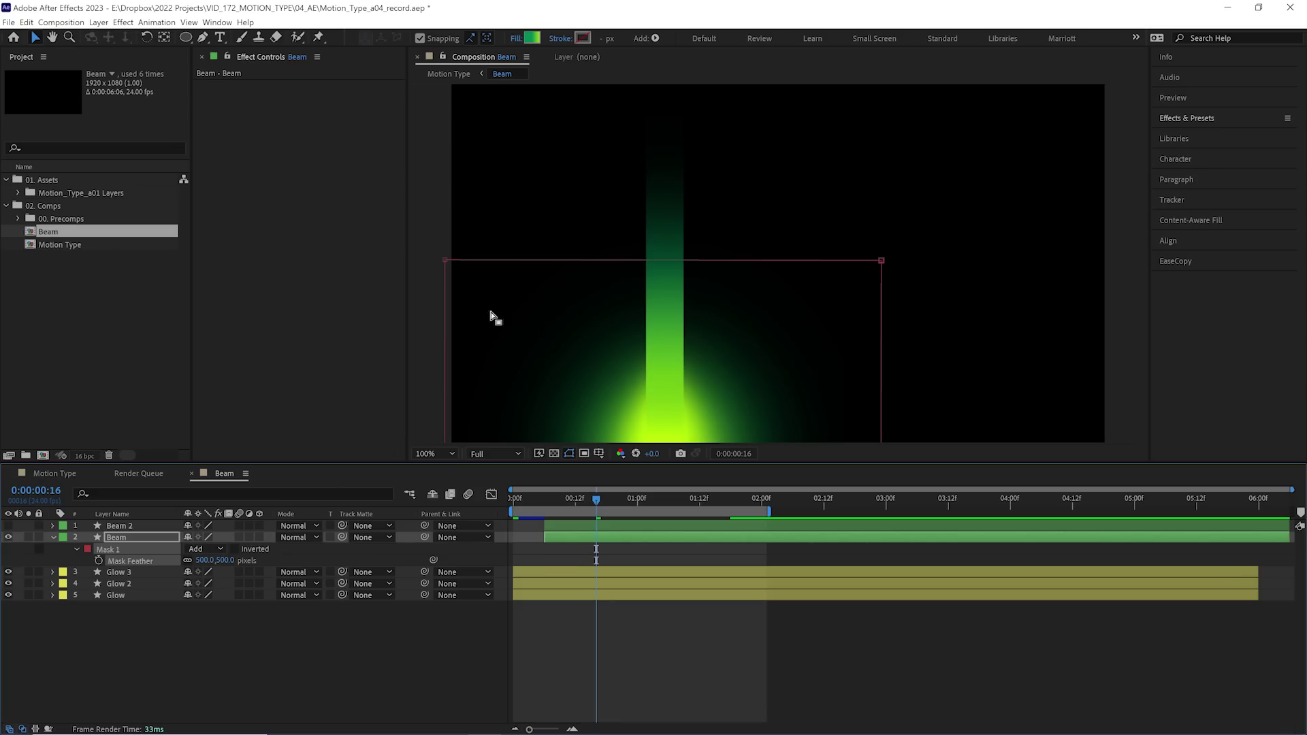
Raise the upper edge of Beam's mask back up, set Beam 2's Mask Feather to 500 pixels, and preview Motion Type.
{"action": "double_click", "coordinate": [882, 264]}
{"action": "left_click_drag", "start_coordinate": [882, 264], "coordinate": [880, 205]}
{"action": "left_click", "coordinate": [137, 528]}
{"action": "key", "text": "f"}
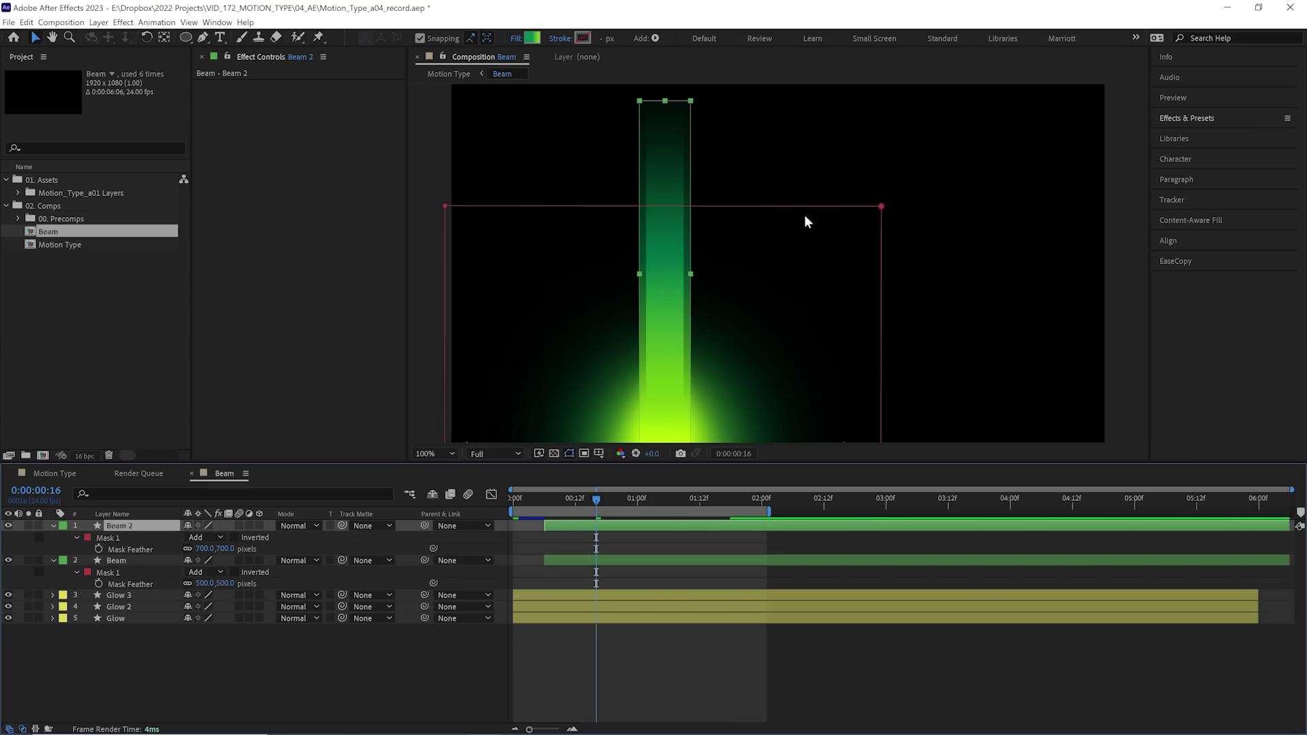
{"action": "left_click", "coordinate": [885, 213]}
{"action": "left_click", "coordinate": [225, 548]}
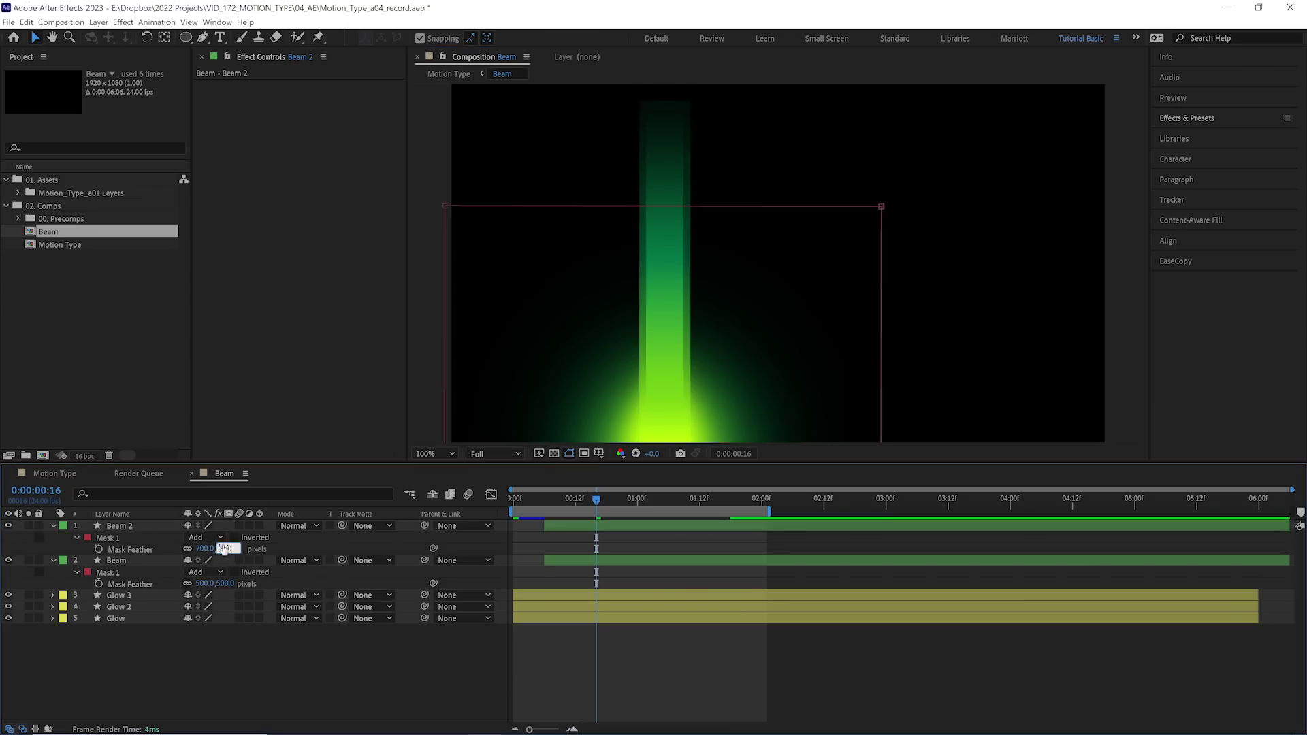
{"action": "type", "text": "500"}
{"action": "key", "text": "Return"}
{"action": "key", "text": "space"}
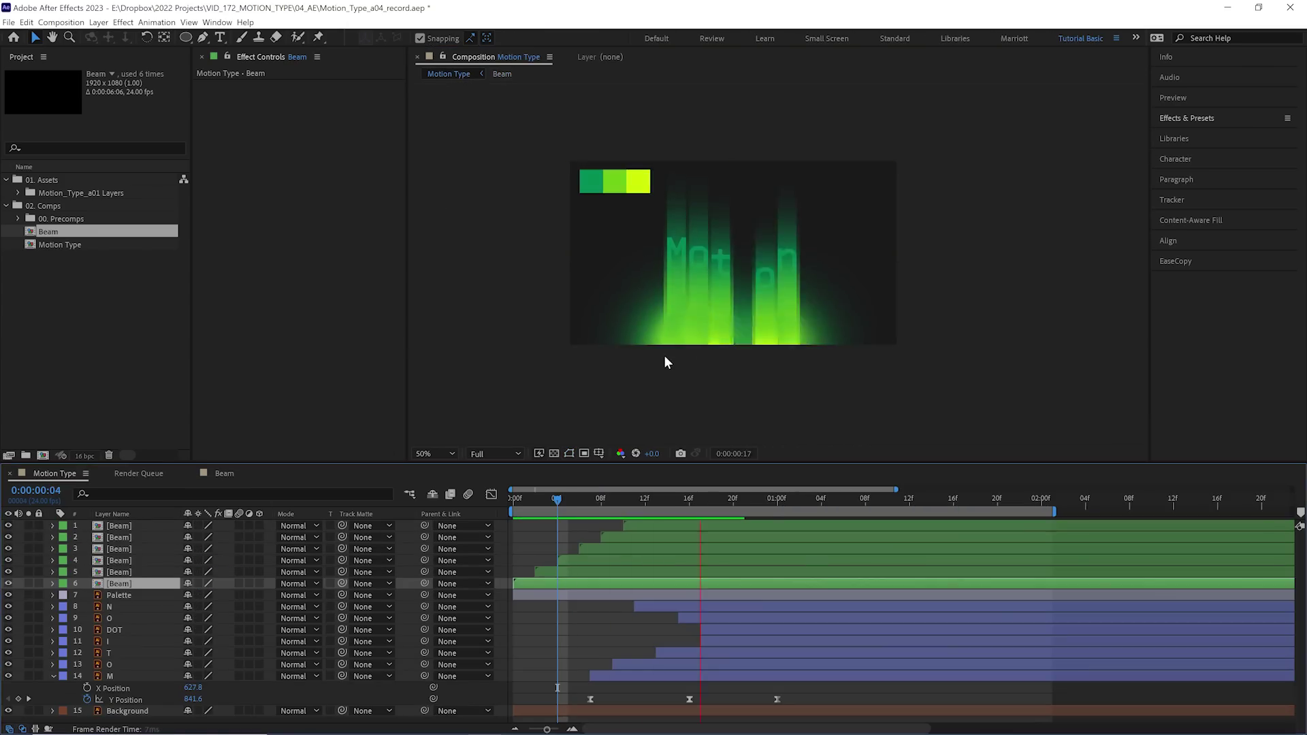
Move the last Y Position keyframe of the DOT layer out to 0:00:01:16 in the graph and preview it.
{"action": "key", "text": "period"}
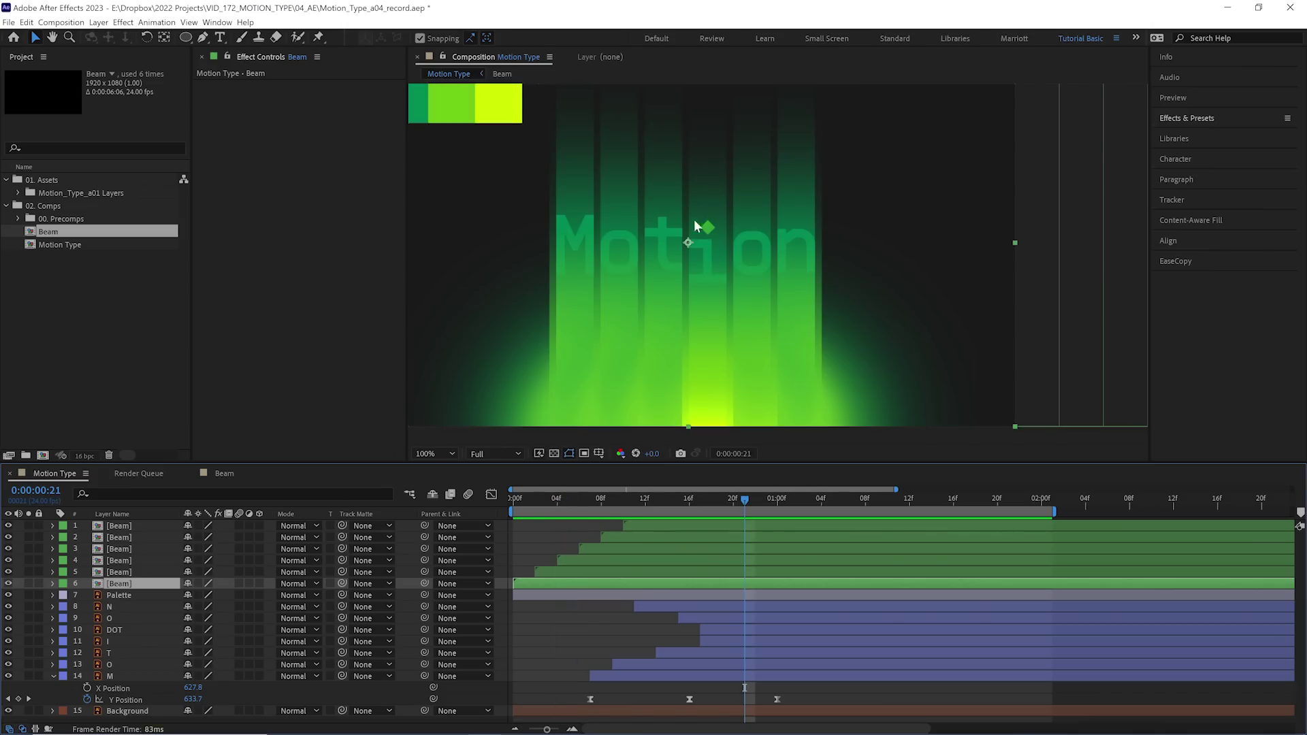
{"action": "left_click", "coordinate": [120, 633]}
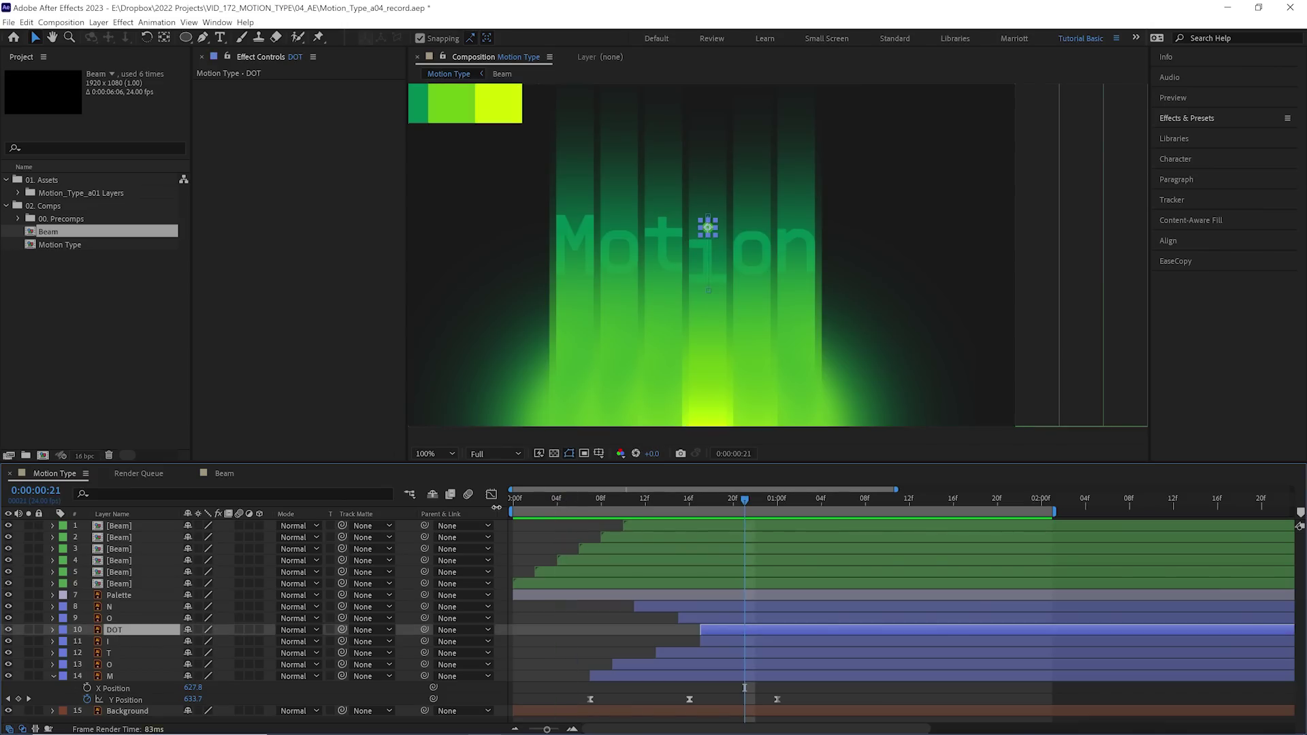
{"action": "key", "text": "space"}
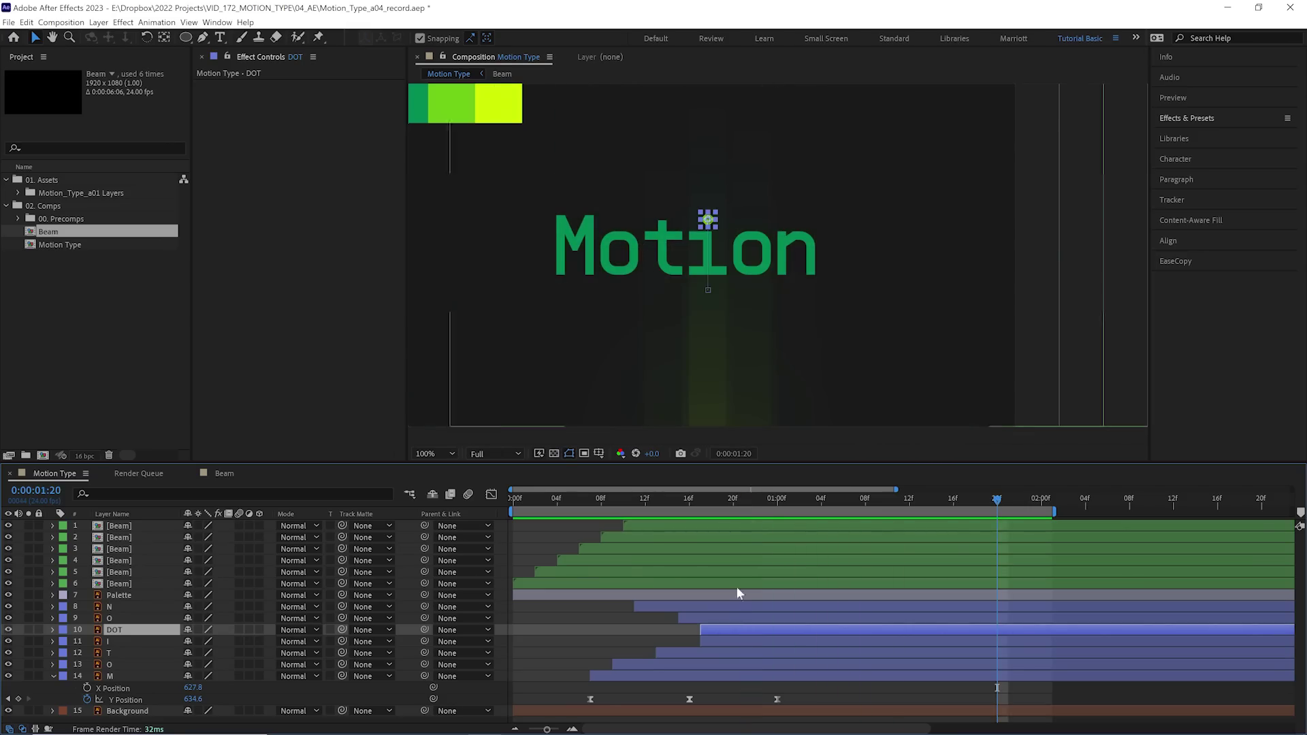
{"action": "key", "text": "p"}
{"action": "left_click_drag", "start_coordinate": [923, 648], "coordinate": [692, 660]}
{"action": "left_click", "coordinate": [491, 495]}
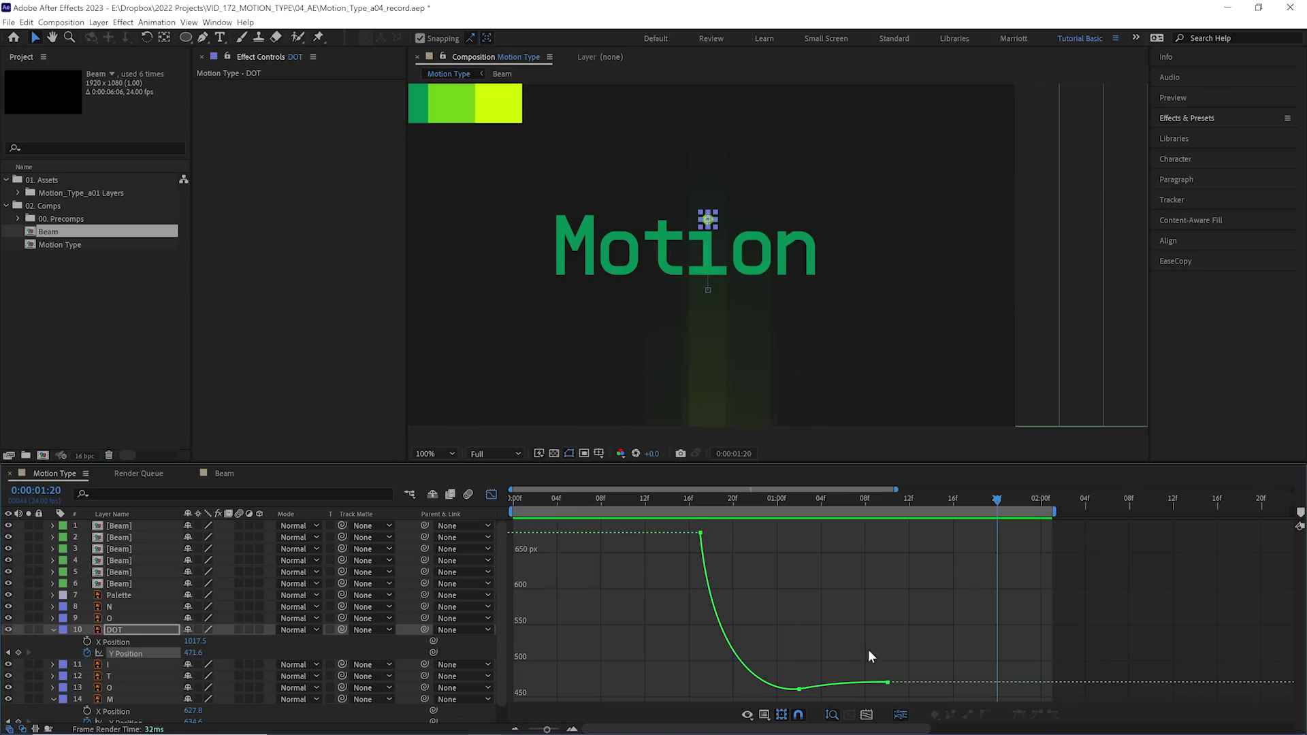
{"action": "left_click_drag", "start_coordinate": [889, 682], "coordinate": [954, 679]}
{"action": "left_click", "coordinate": [841, 683]}
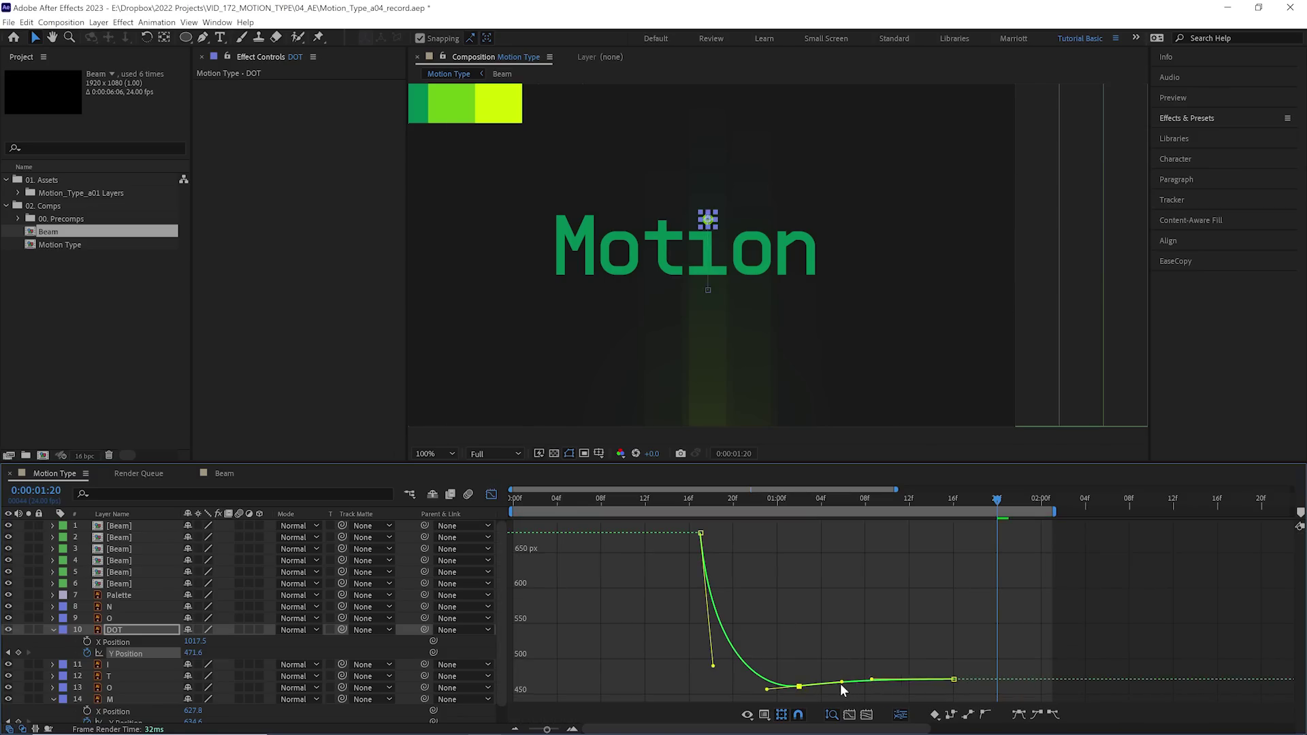
{"action": "key", "text": "space"}
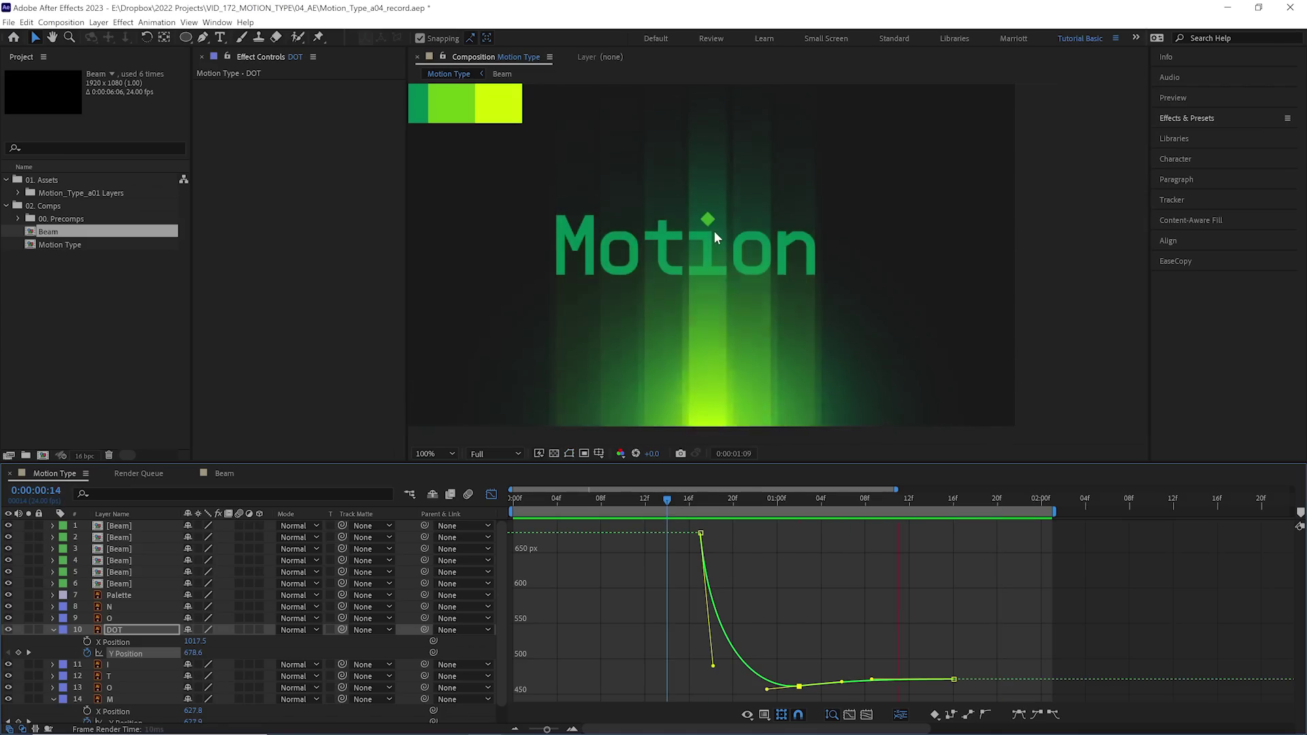
Move DOT's last Y Position keyframe to 0:00:01:18, slightly increase the overshoot of its middle keyframe, and preview the motion.
{"action": "key", "text": "space"}
{"action": "left_click_drag", "start_coordinate": [953, 679], "coordinate": [976, 679]}
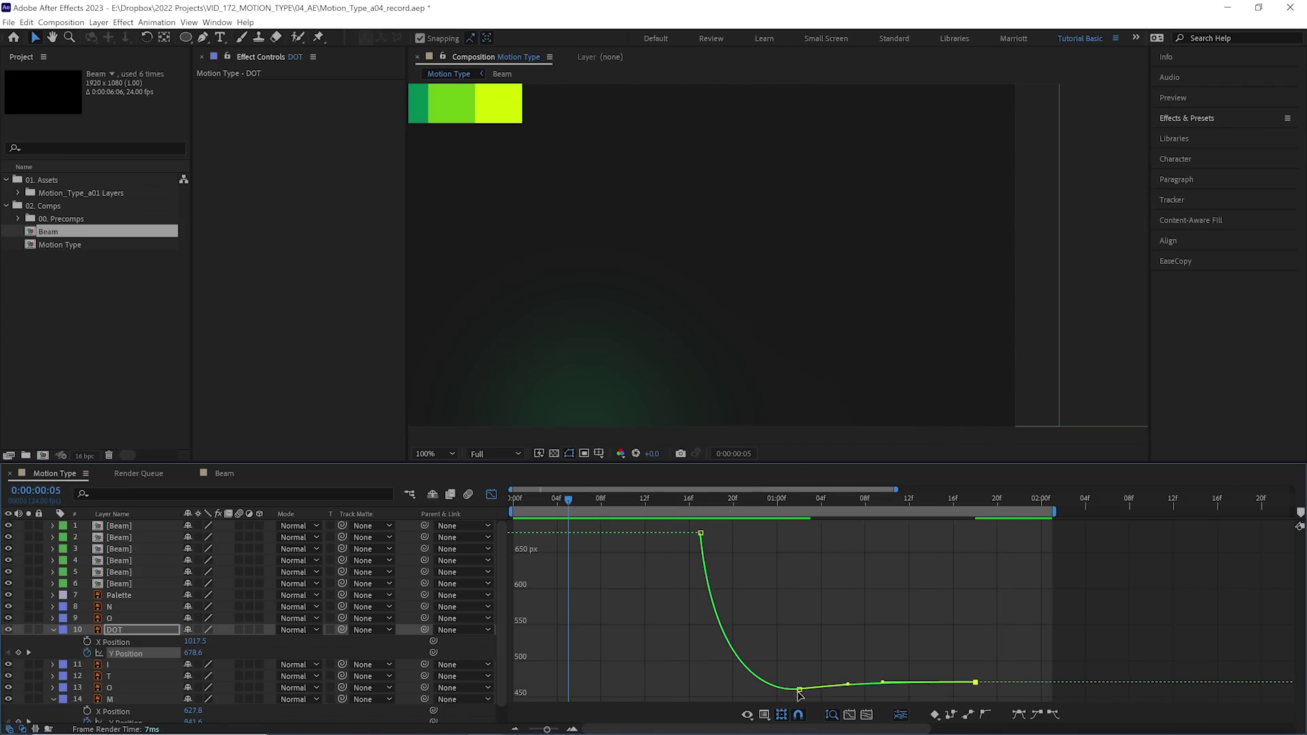
{"action": "left_click_drag", "start_coordinate": [799, 690], "coordinate": [798, 695]}
{"action": "key", "text": "space"}
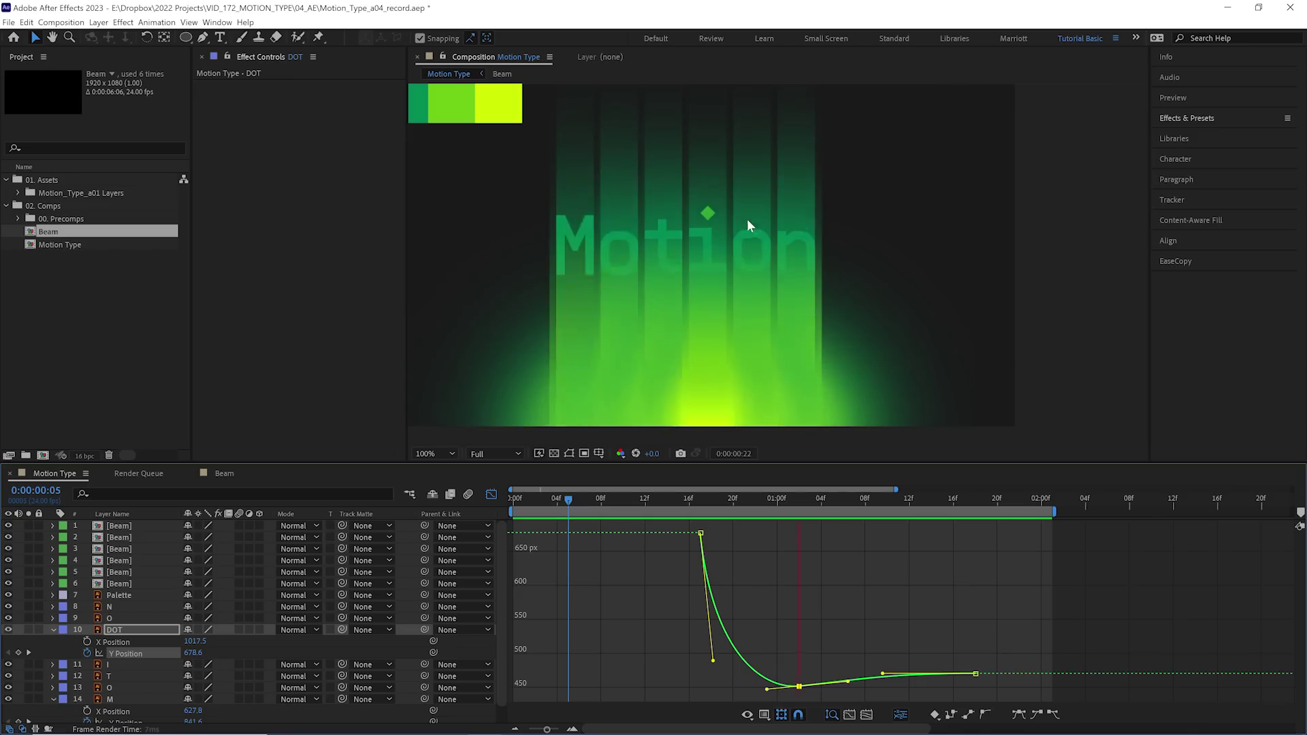
{"action": "left_click", "coordinate": [491, 495]}
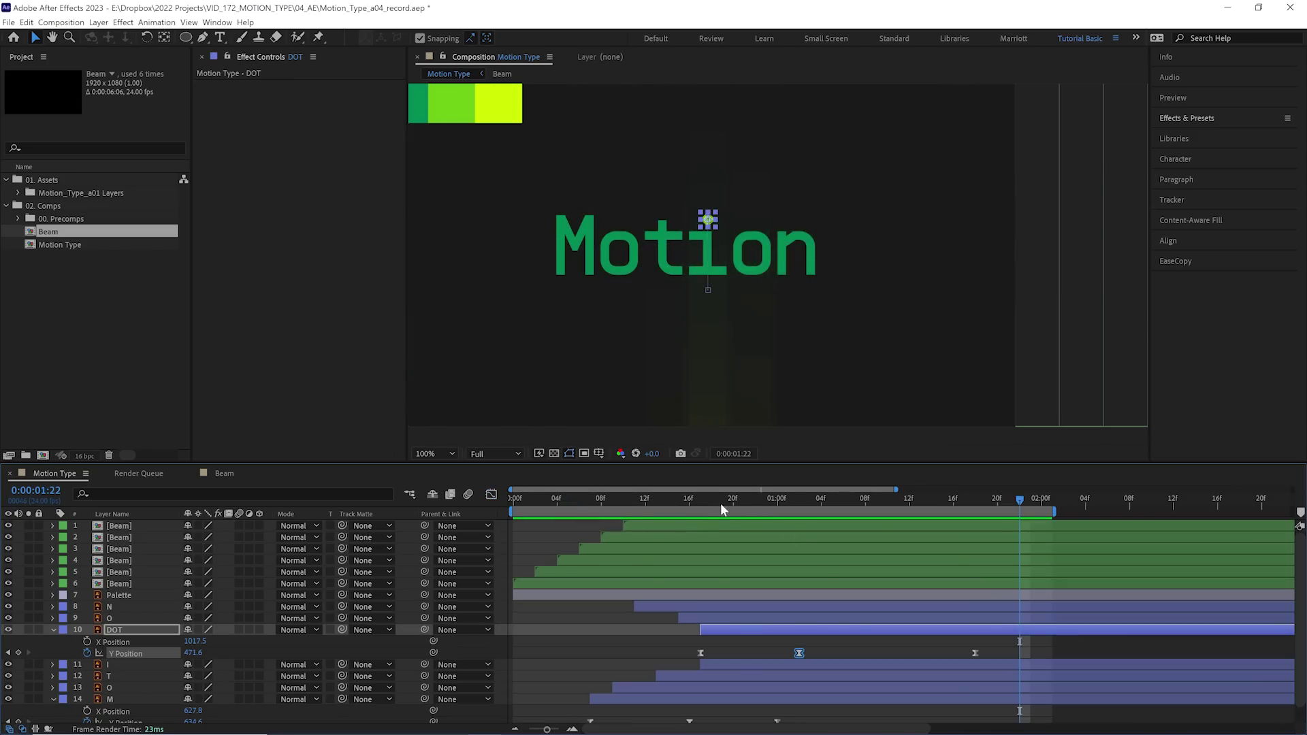
Animate the DOT layer's Rotation from 0° at 0:00:00:17 to 90° at 0:00:01:05 and preview the result.
{"action": "left_click", "coordinate": [703, 502]}
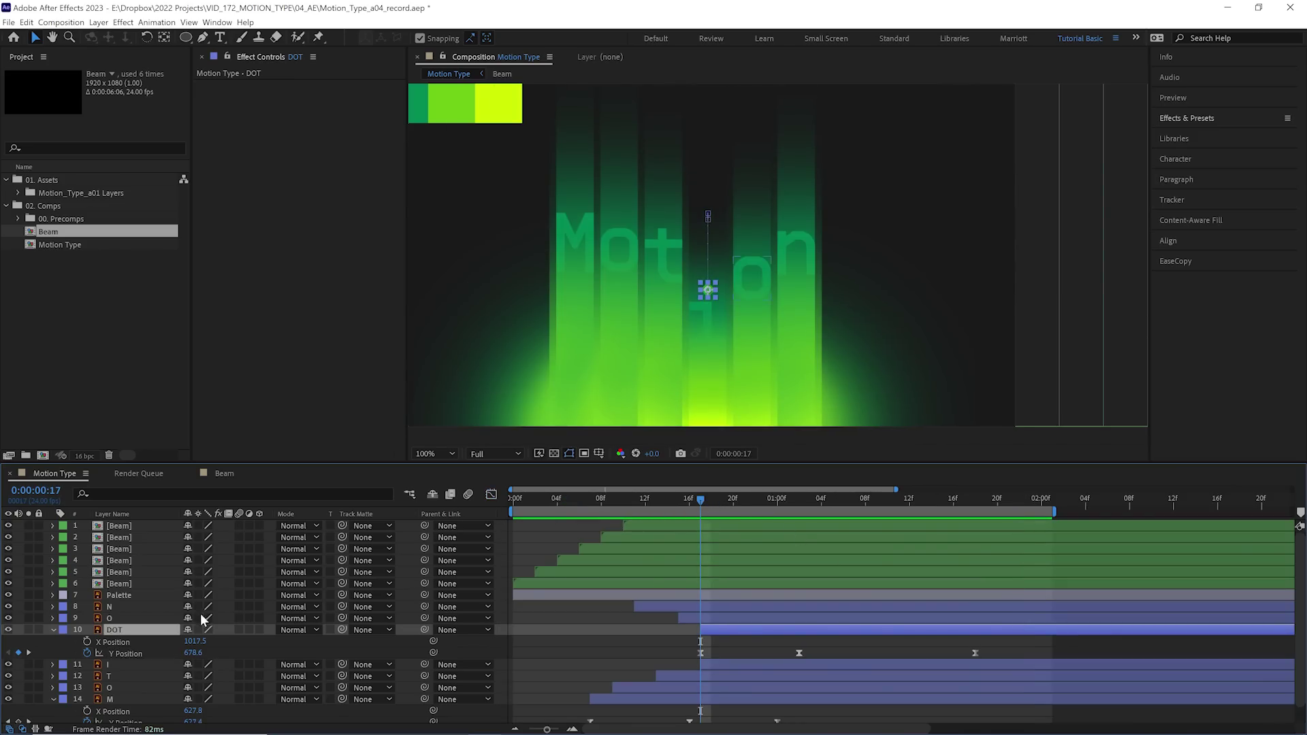
{"action": "key", "text": "r"}
{"action": "left_click", "coordinate": [85, 641]}
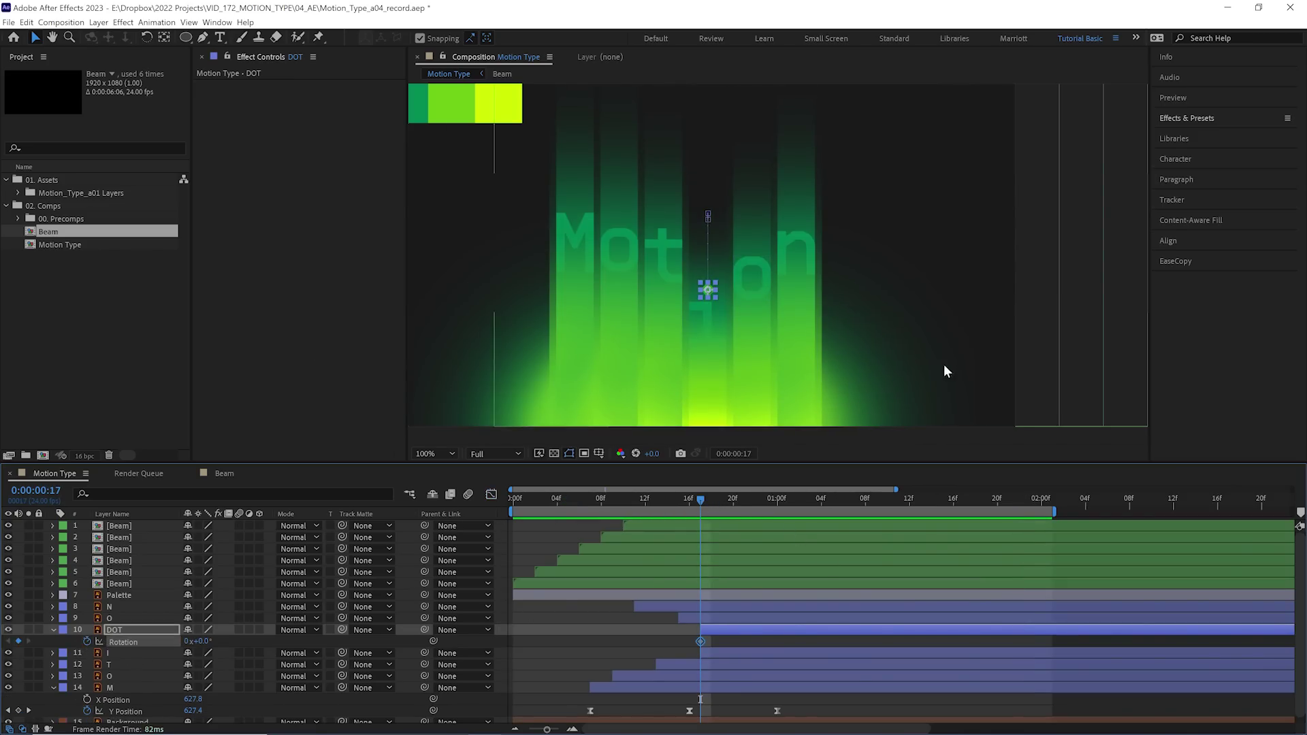
{"action": "key", "text": "space"}
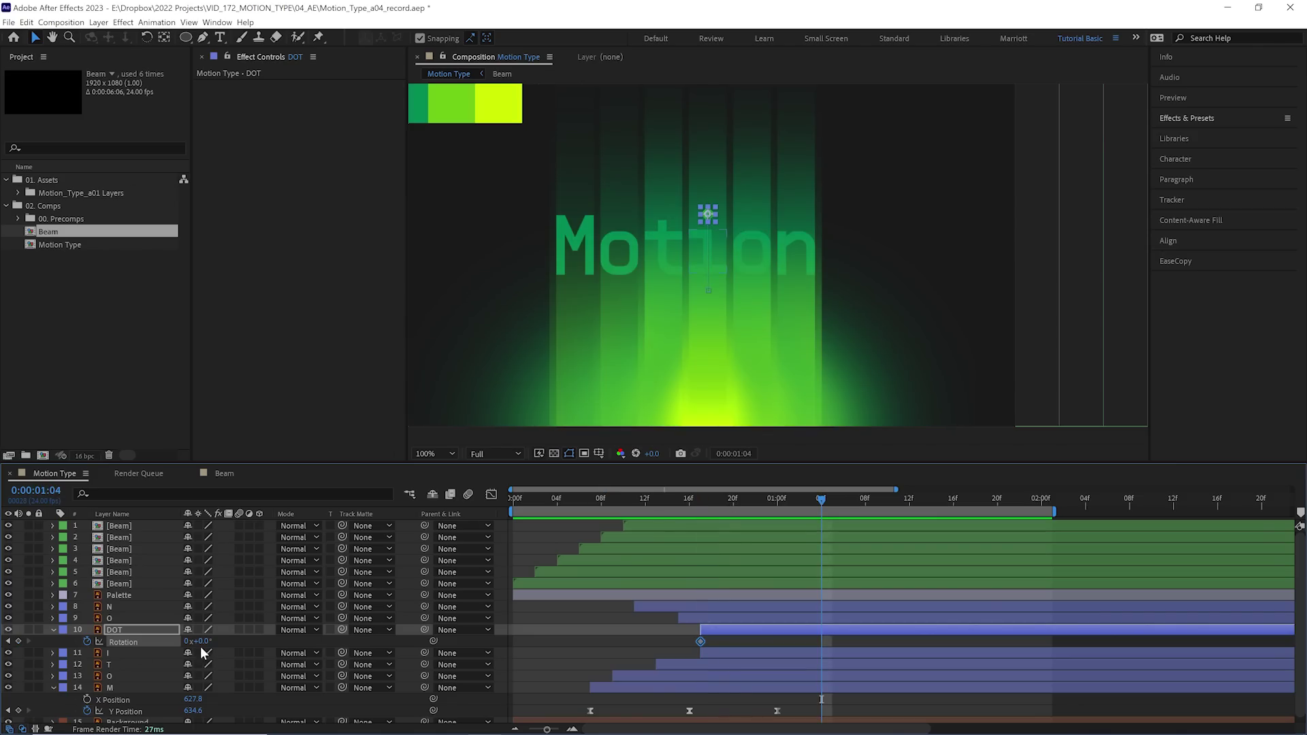
{"action": "type", "text": "90"}
{"action": "key", "text": "Return"}
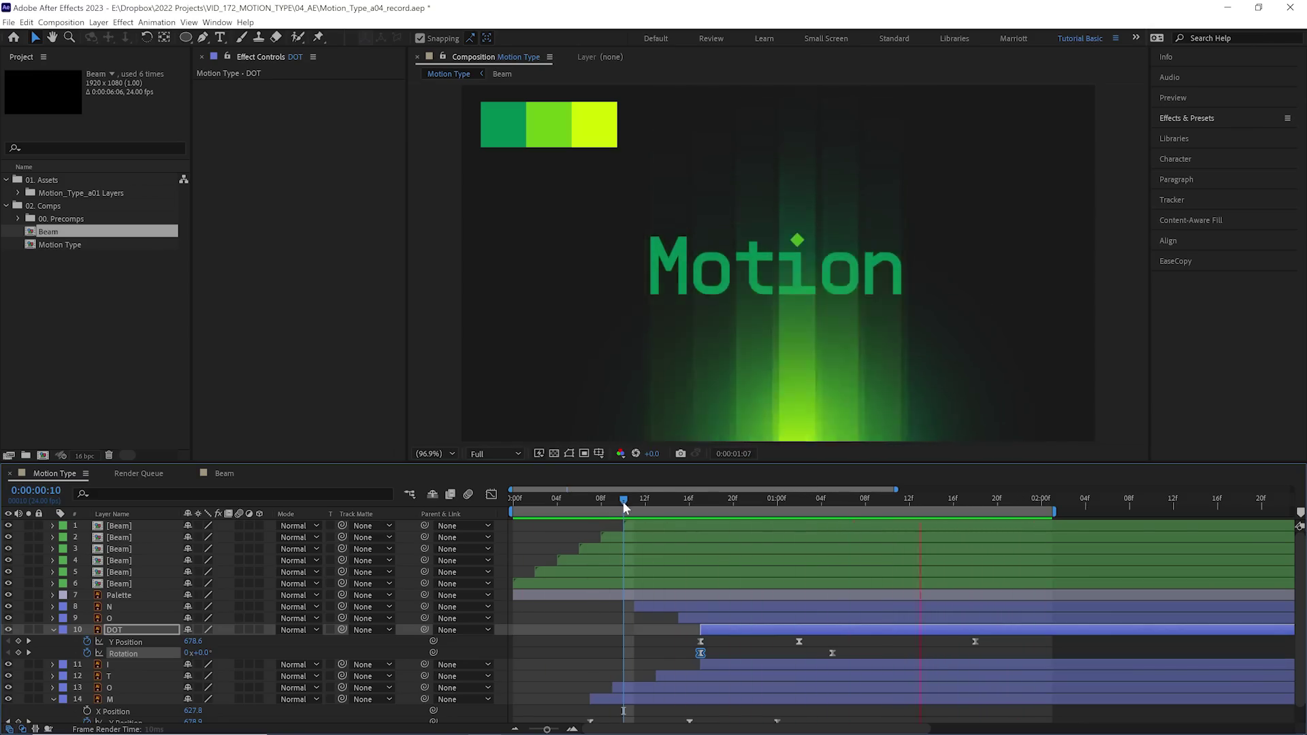
{"action": "left_click_drag", "start_coordinate": [622, 501], "coordinate": [864, 503]}
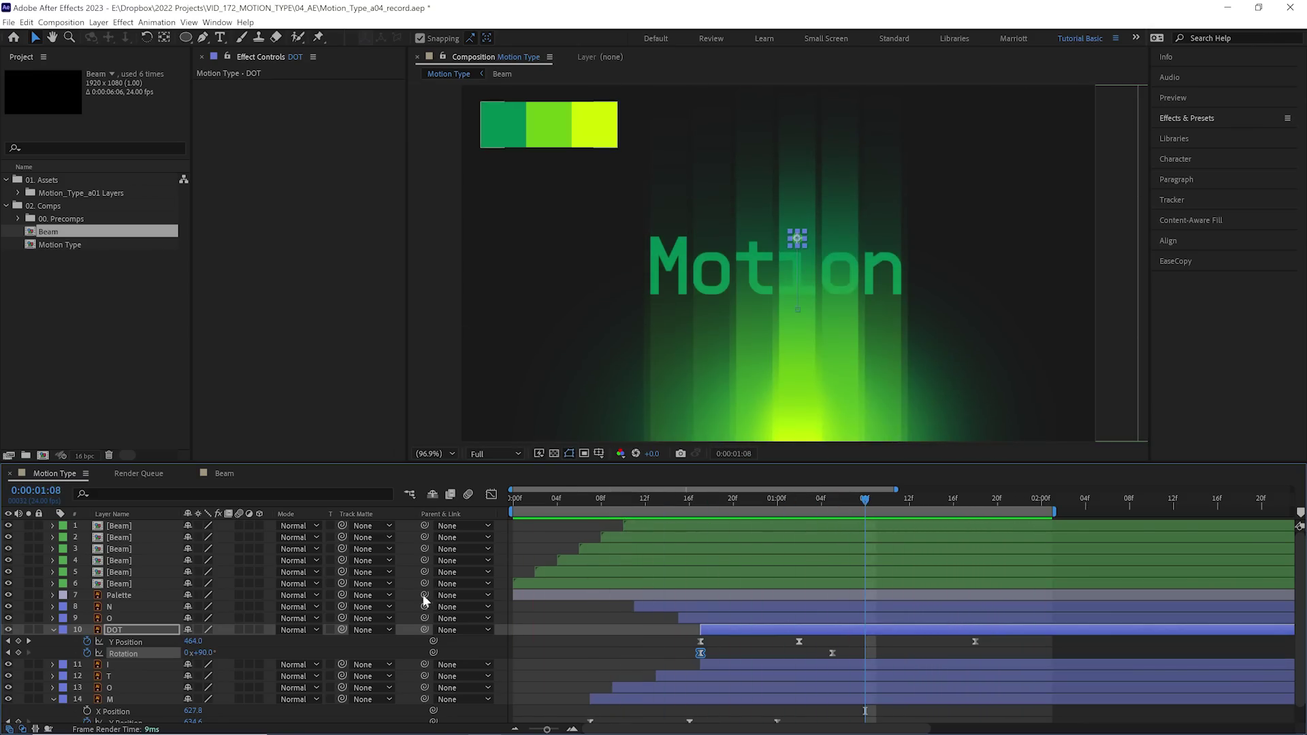
Apply a Fill effect to layer N using the palette's dark green and keyframe its Color at 0:00:00:11.
{"action": "left_click", "coordinate": [154, 608]}
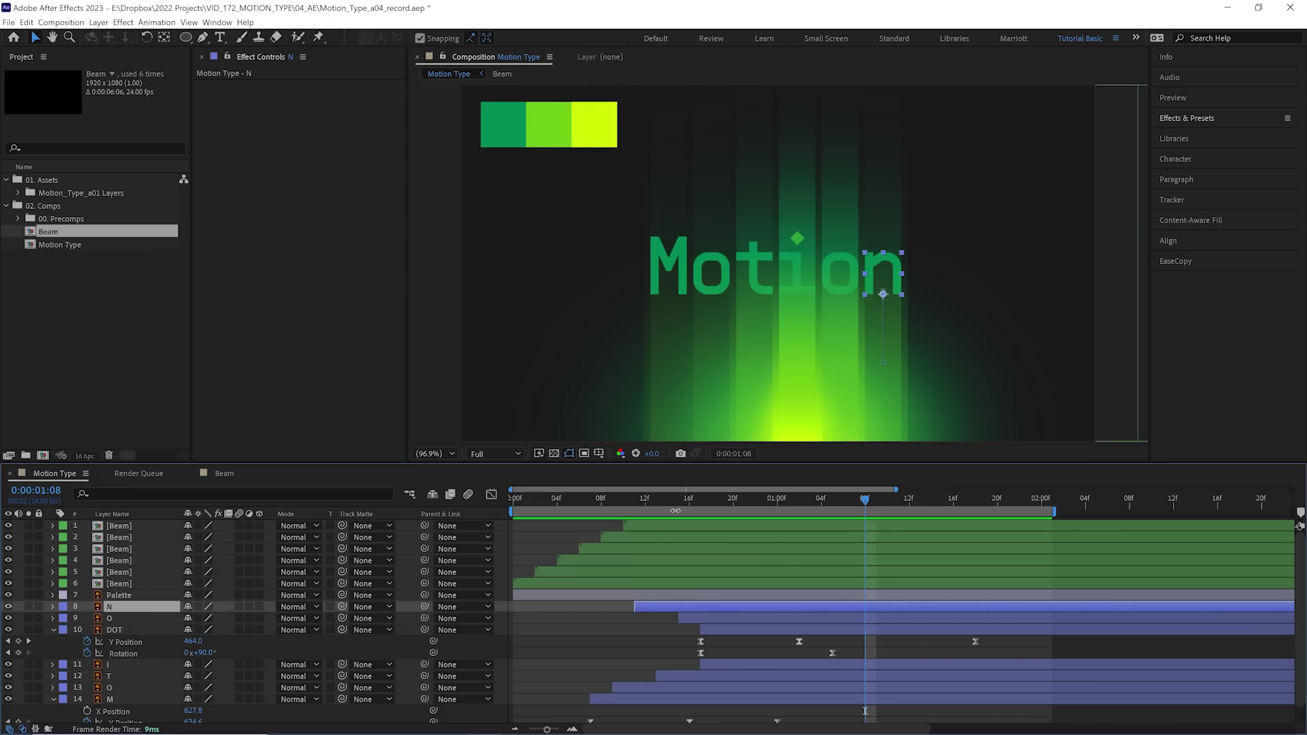
{"action": "left_click", "coordinate": [633, 503]}
{"action": "left_click", "coordinate": [1180, 121]}
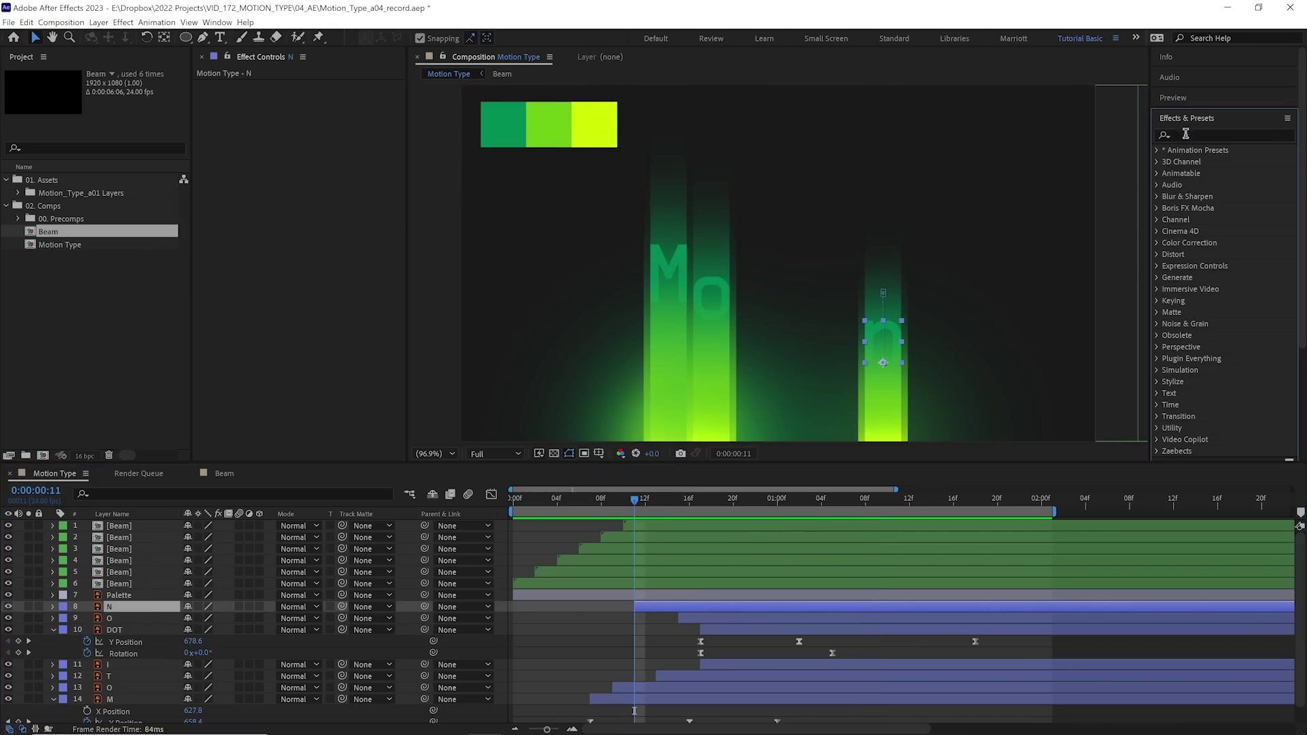
{"action": "left_click", "coordinate": [1185, 135]}
{"action": "type", "text": "fill"}
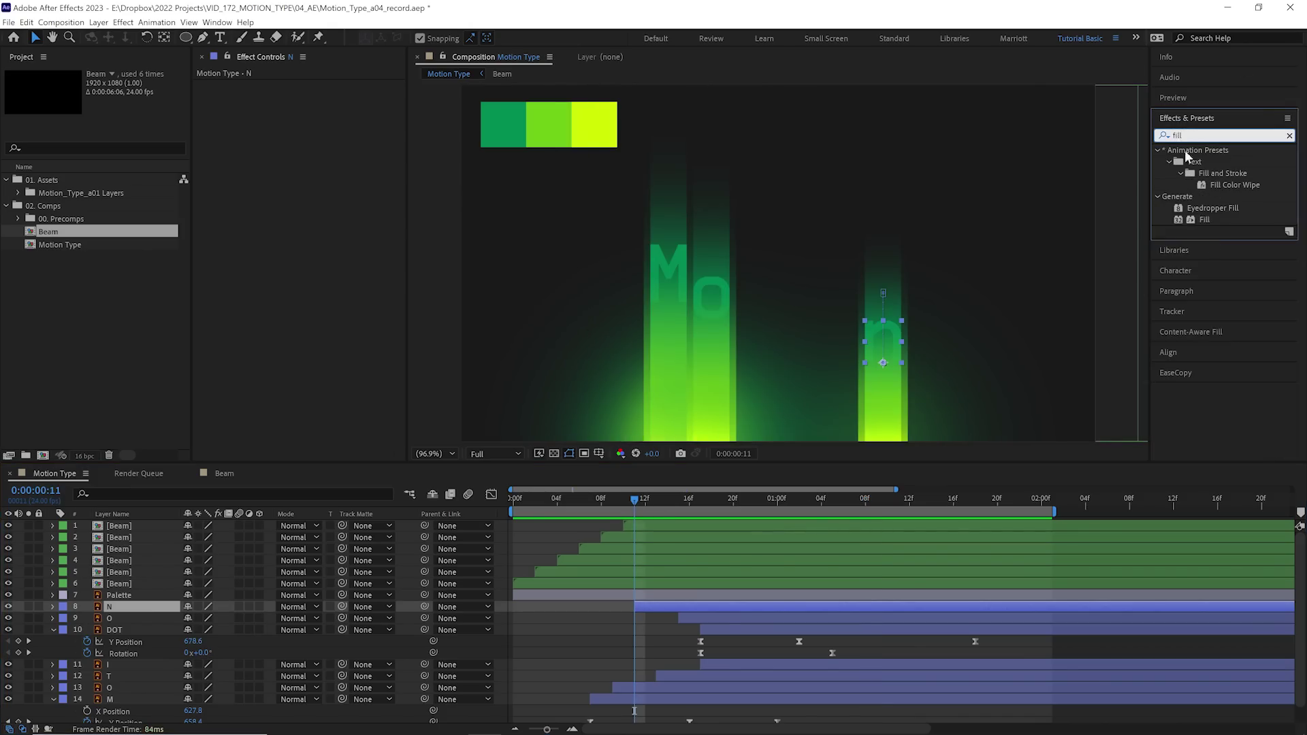
{"action": "left_click_drag", "start_coordinate": [1205, 219], "coordinate": [287, 102]}
{"action": "left_click", "coordinate": [496, 120]}
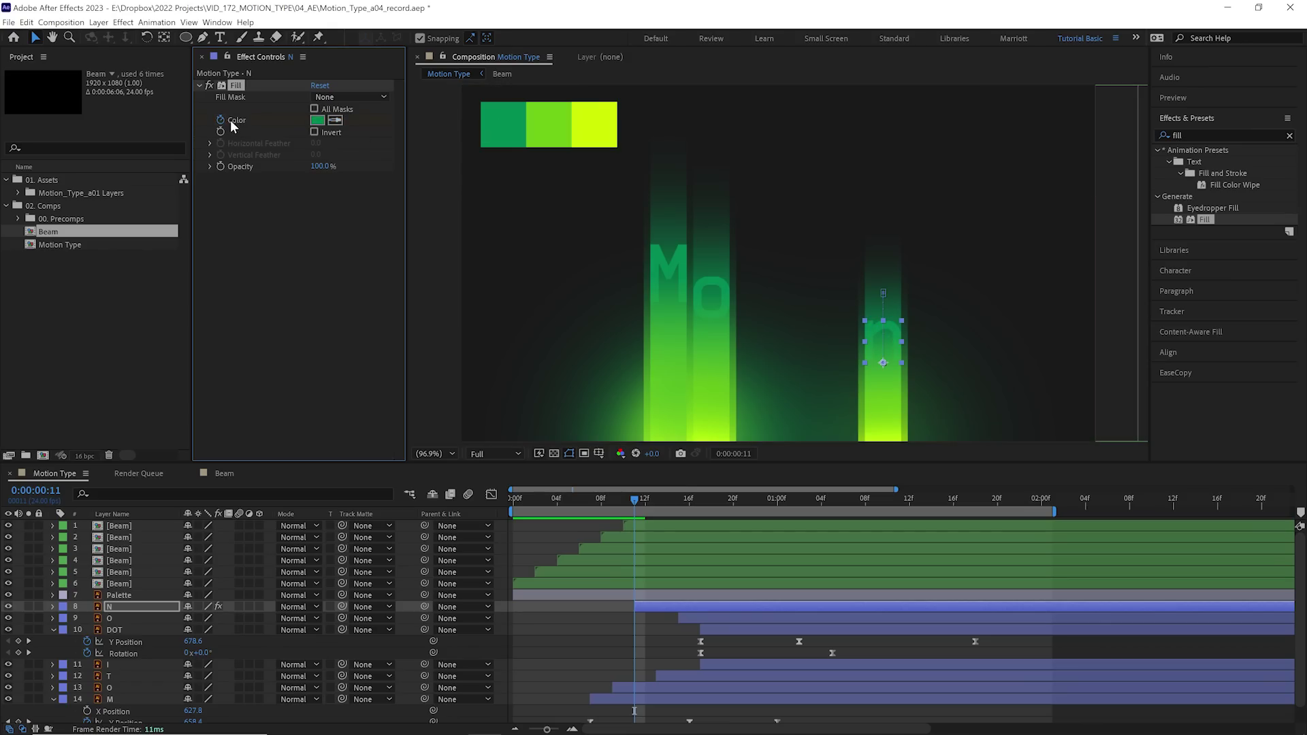
{"action": "key", "text": "u"}
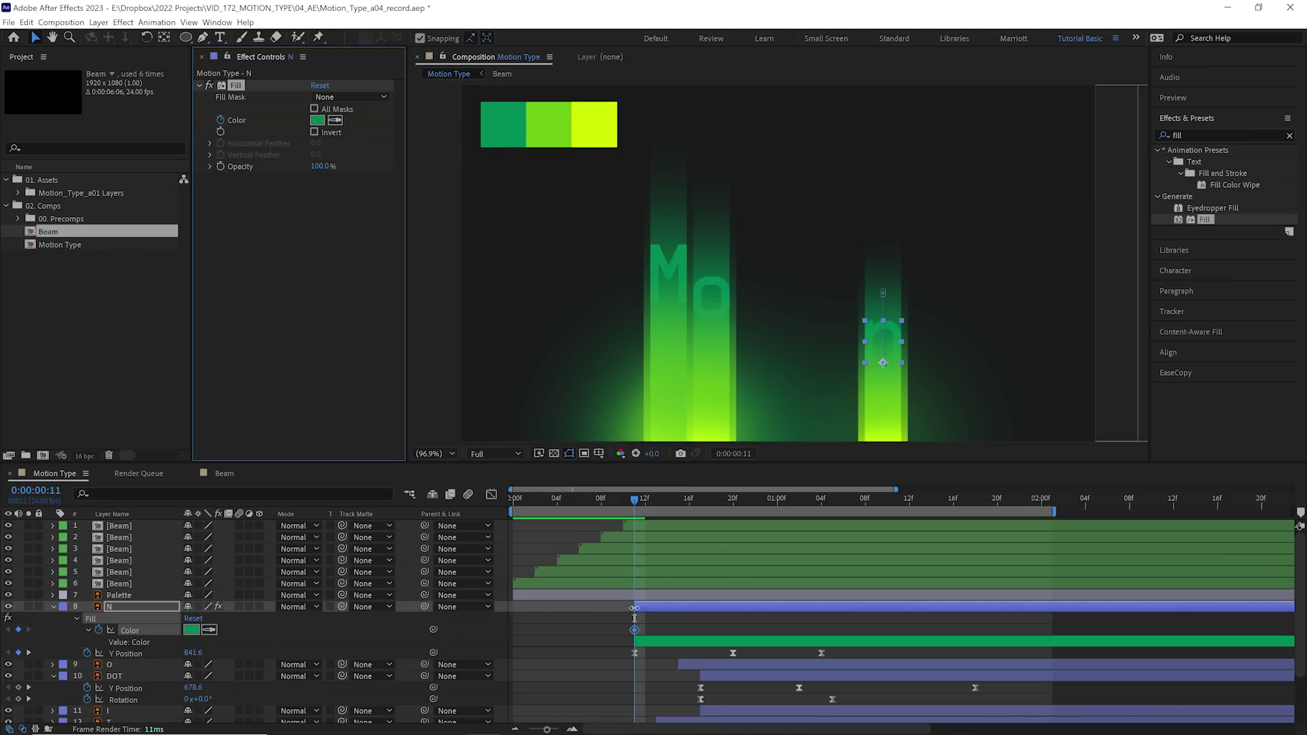
Set N's Fill Color to the palette's light green at 0:00:00:20 and back to its dark green at 0:00:01:04.
{"action": "left_click", "coordinate": [729, 511]}
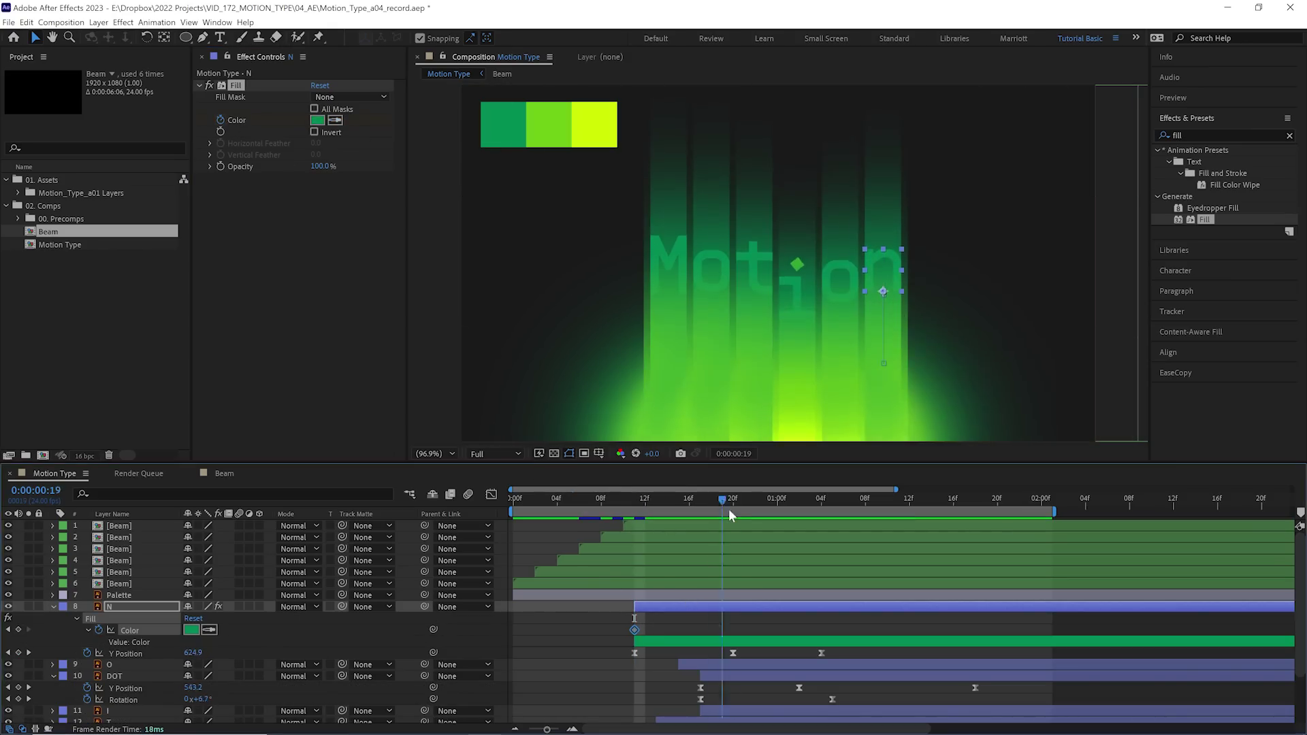
{"action": "left_click_drag", "start_coordinate": [729, 515], "coordinate": [733, 515]}
{"action": "left_click", "coordinate": [335, 121]}
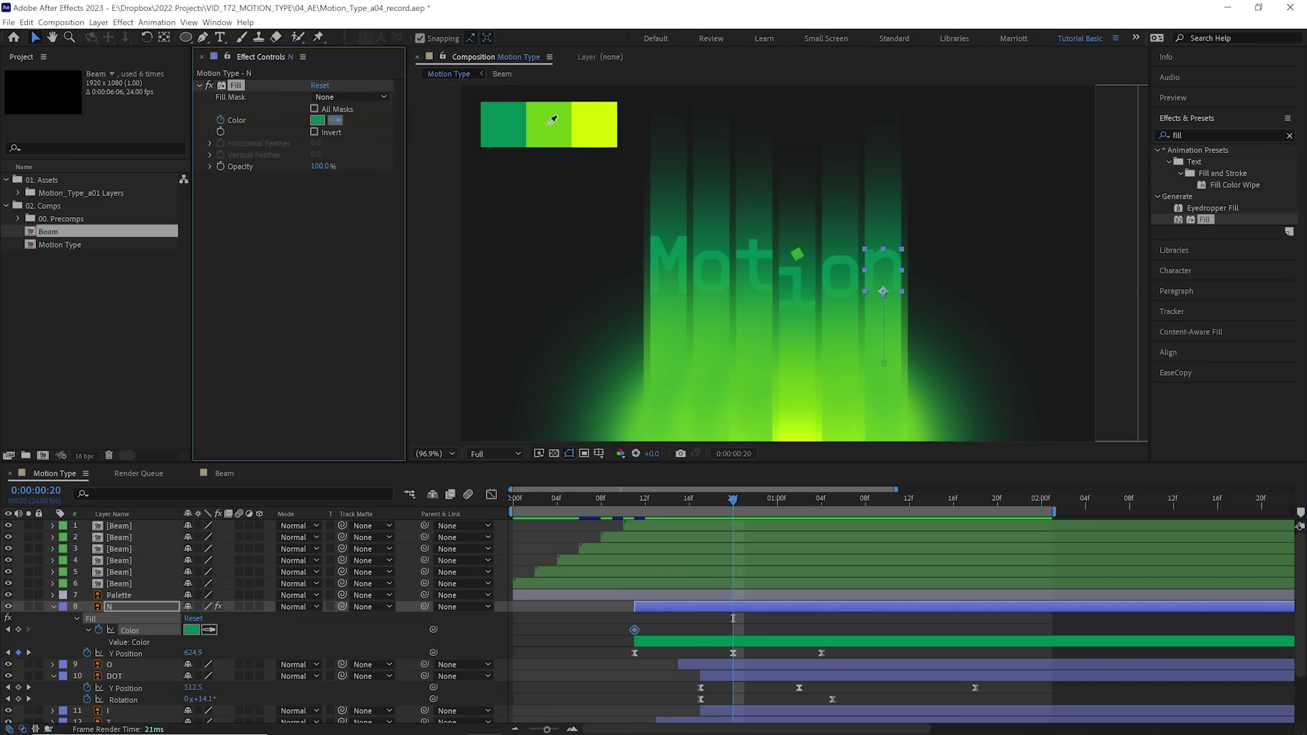
{"action": "left_click", "coordinate": [549, 131]}
{"action": "left_click_drag", "start_coordinate": [830, 513], "coordinate": [821, 516]}
{"action": "left_click", "coordinate": [334, 121]}
{"action": "left_click", "coordinate": [503, 130]}
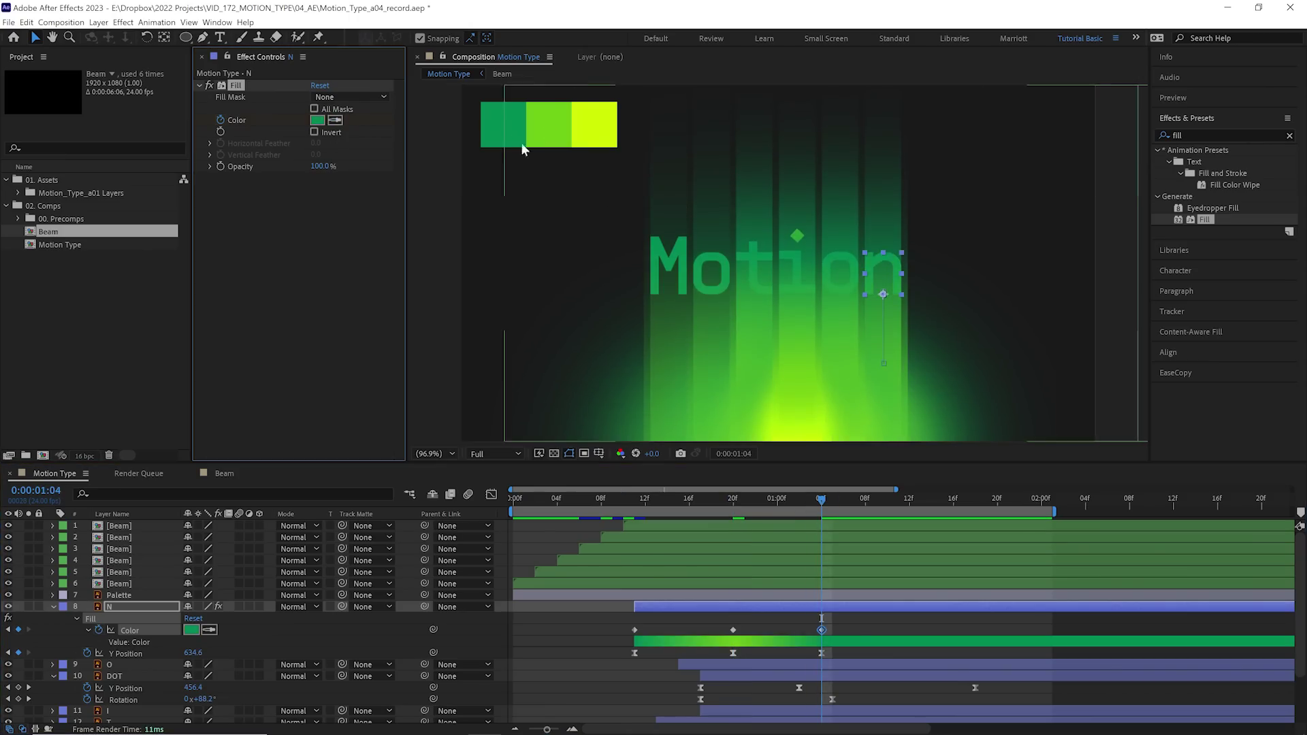
Apply Easy Ease to N's three Fill Color keyframes and preview the color change.
{"action": "left_click_drag", "start_coordinate": [841, 623], "coordinate": [609, 635]}
{"action": "key", "text": "F9"}
{"action": "key", "text": "space"}
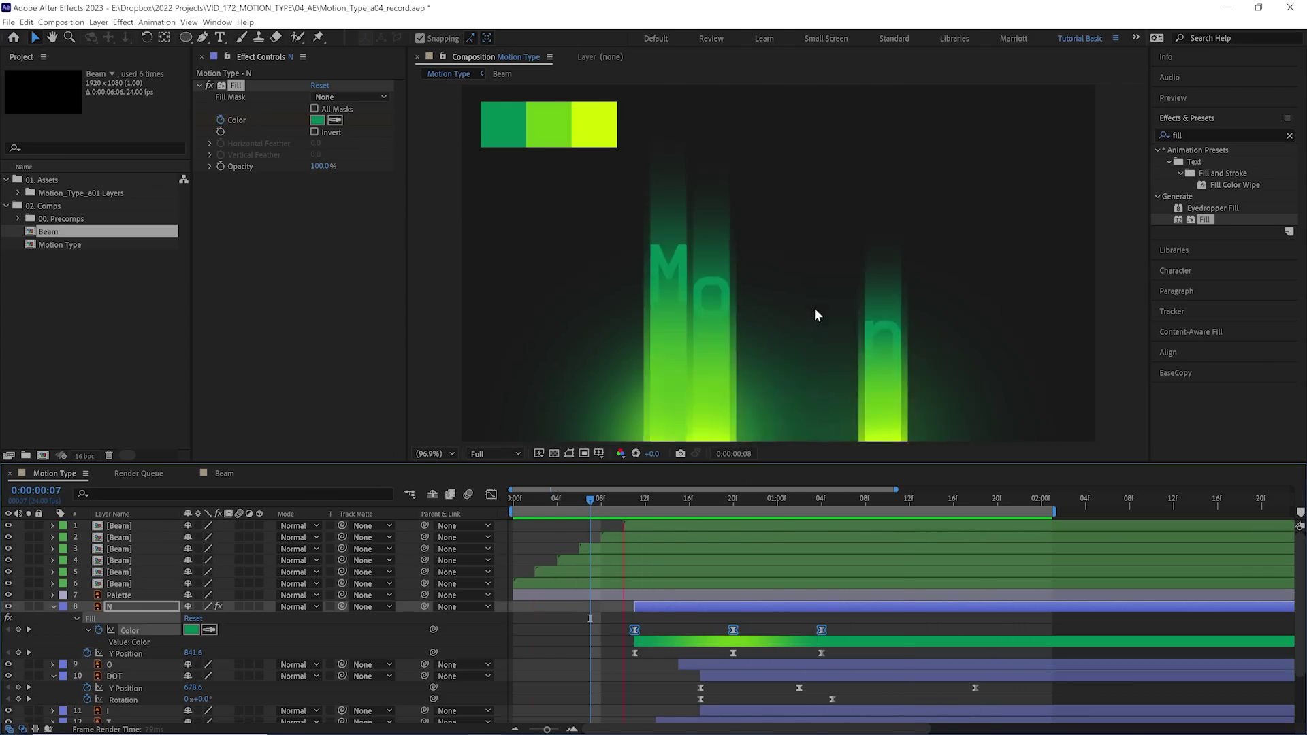
{"action": "left_click", "coordinate": [789, 500]}
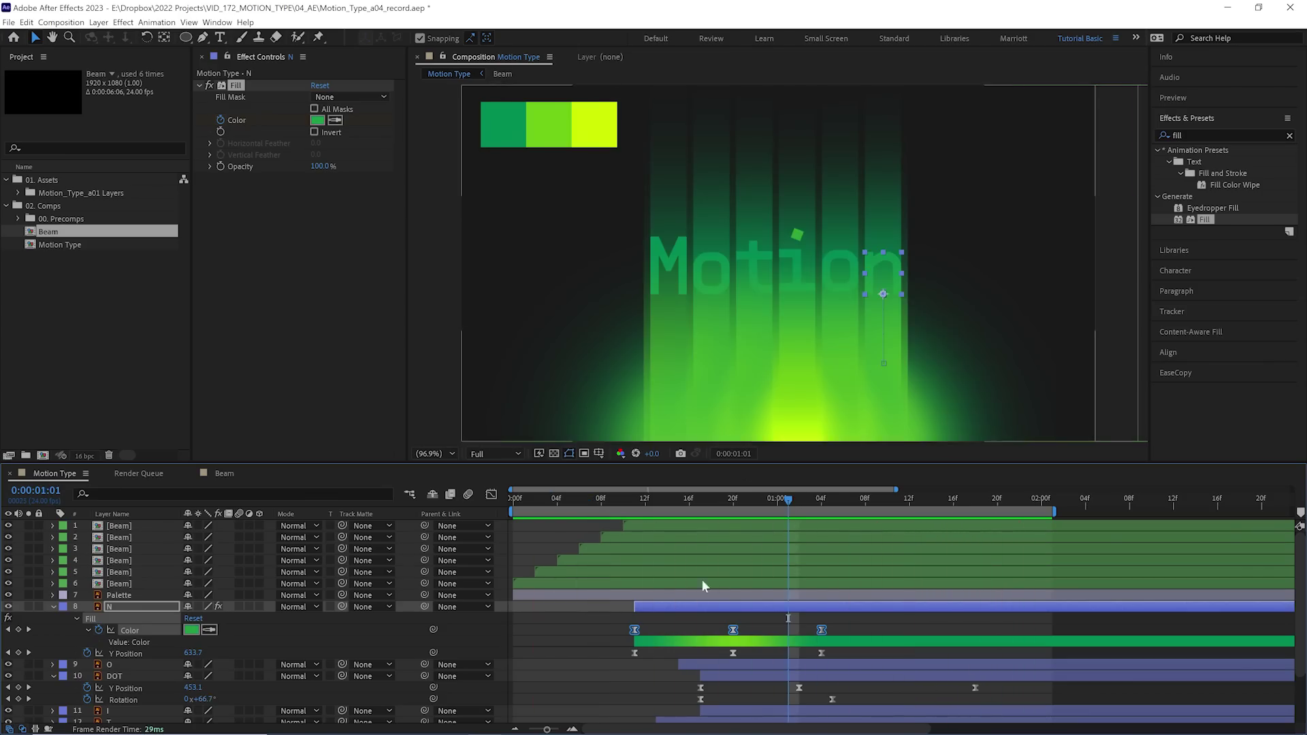
Copy N's animated Fill effect onto the second O at 0:00:00:15, I at 0:00:00:17, and T at 0:00:00:13.
{"action": "left_click", "coordinate": [656, 607]}
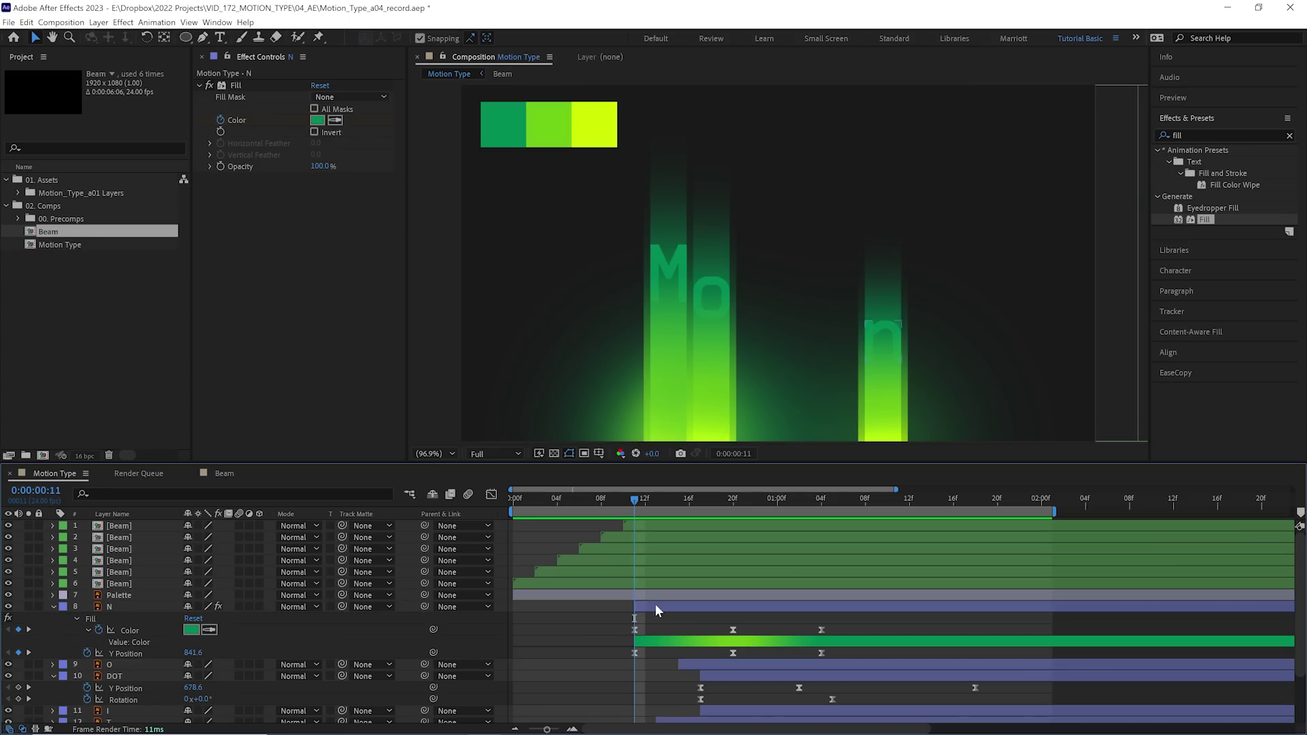
{"action": "left_click", "coordinate": [264, 103]}
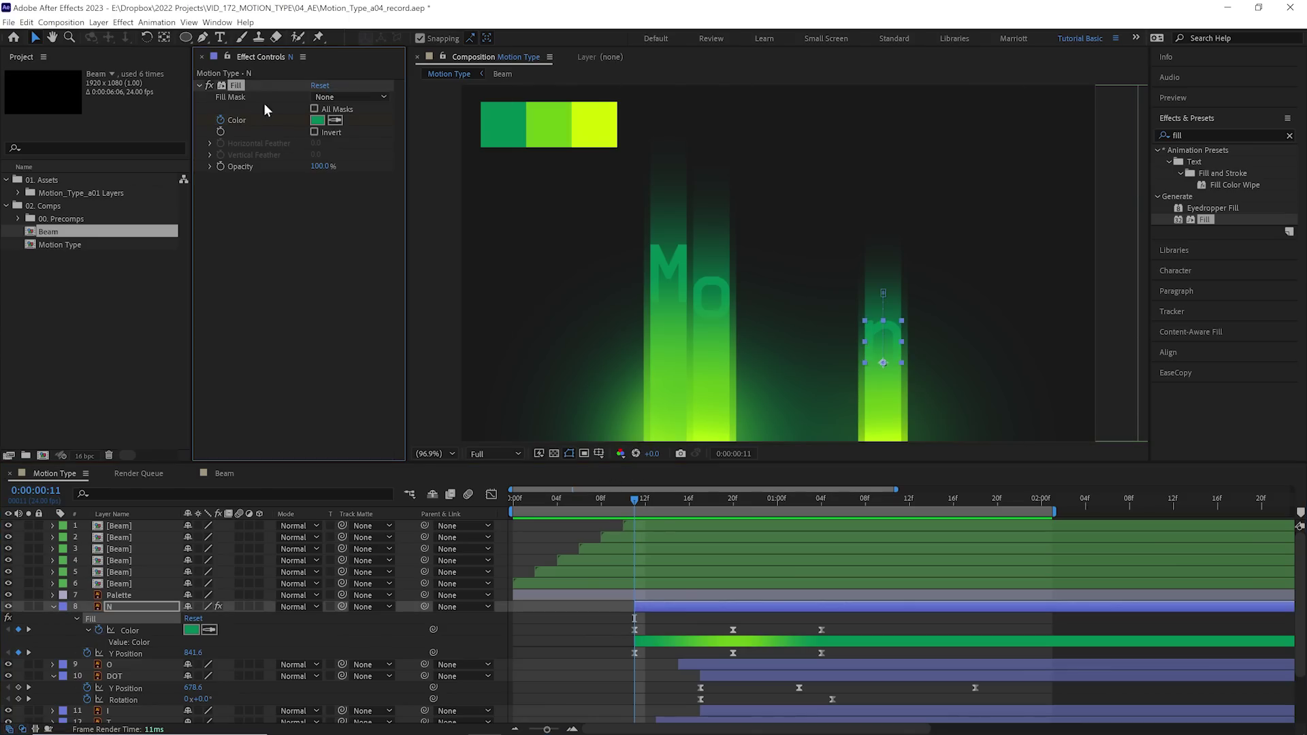
{"action": "left_click", "coordinate": [679, 498]}
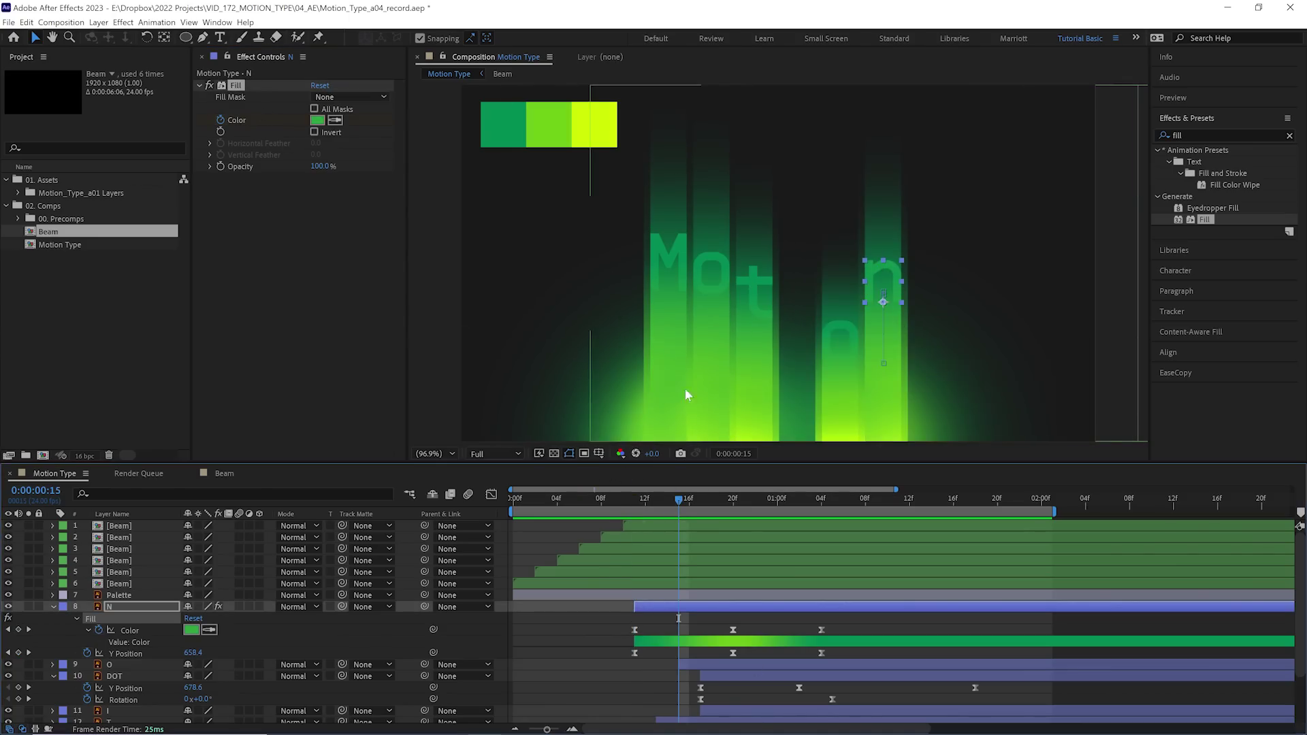
{"action": "left_click", "coordinate": [689, 665]}
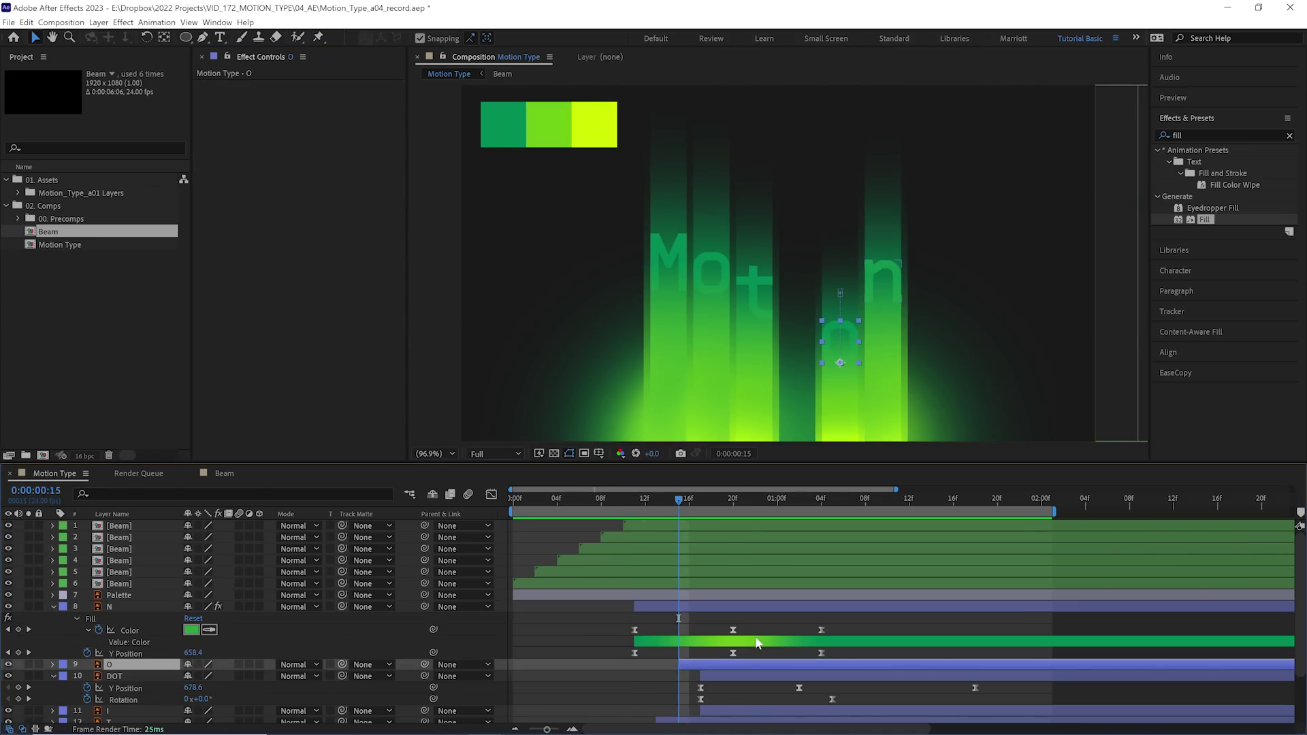
{"action": "scroll", "coordinate": [685, 630], "scroll_direction": "down", "scroll_amount": 1}
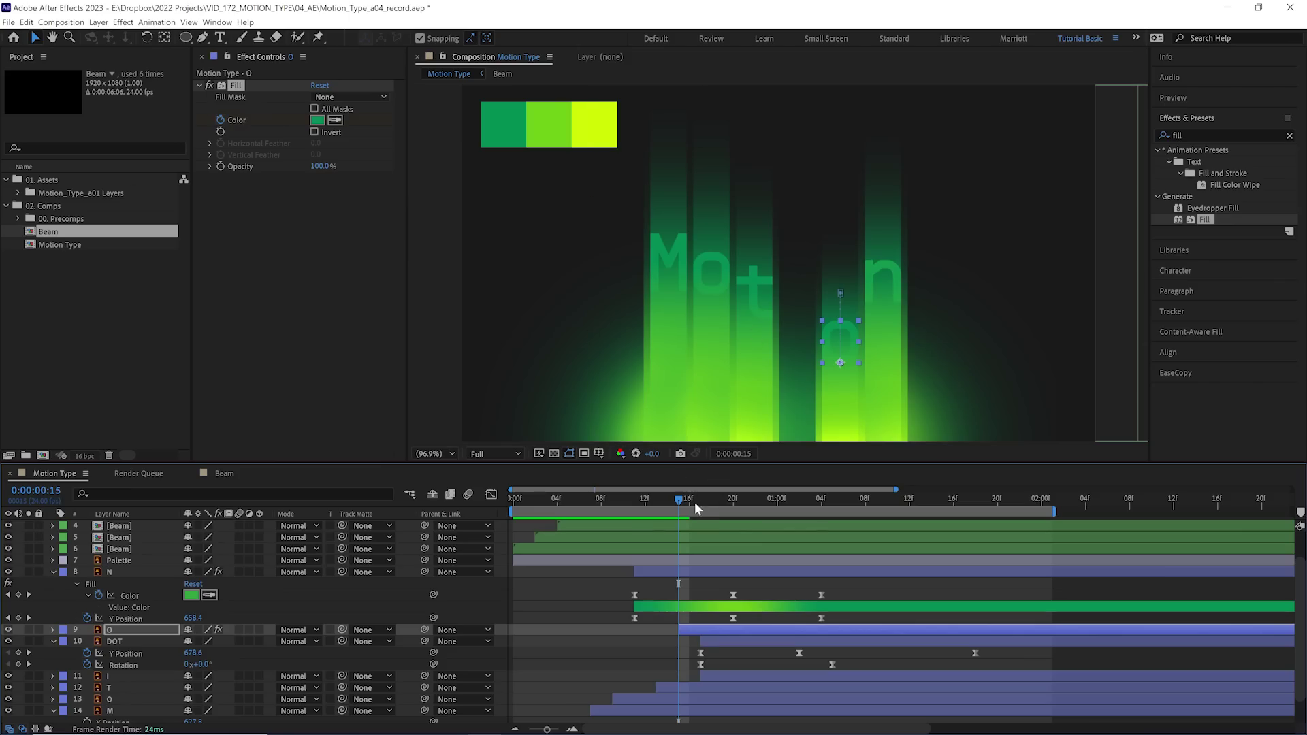
{"action": "left_click_drag", "start_coordinate": [695, 504], "coordinate": [700, 509]}
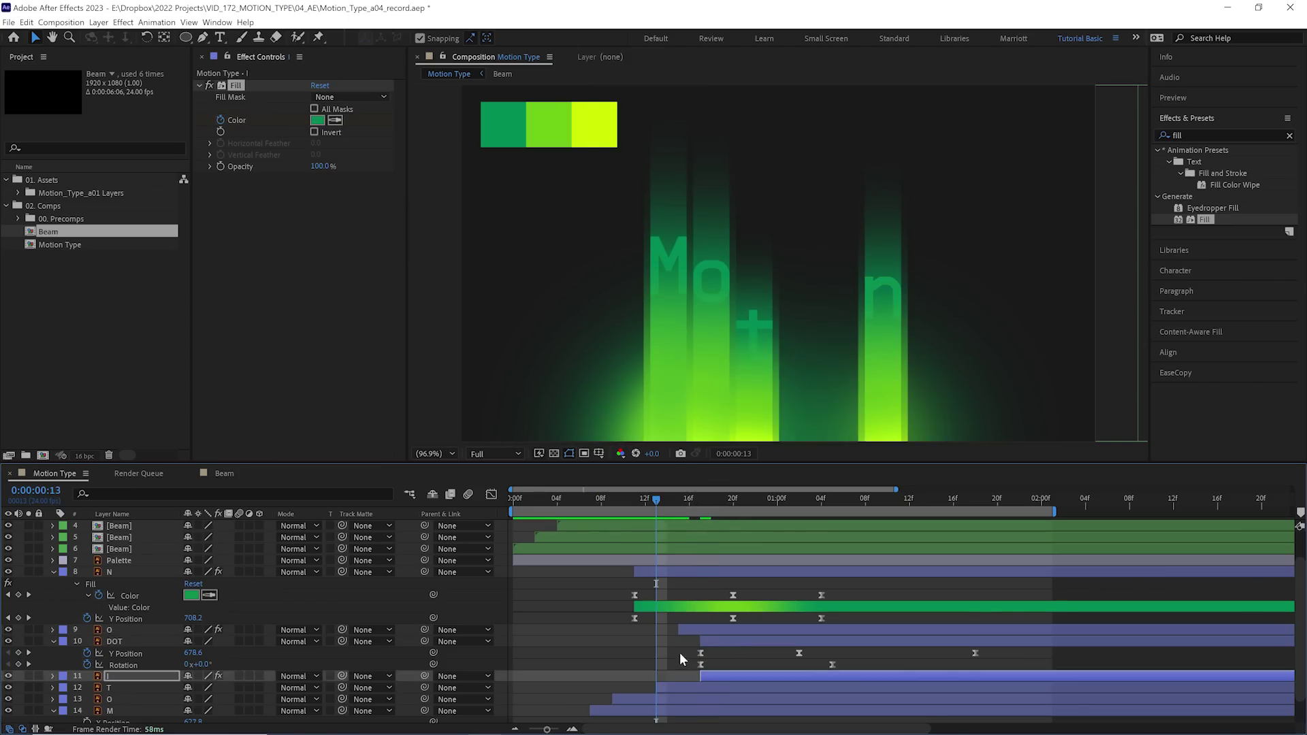
{"action": "left_click", "coordinate": [663, 686]}
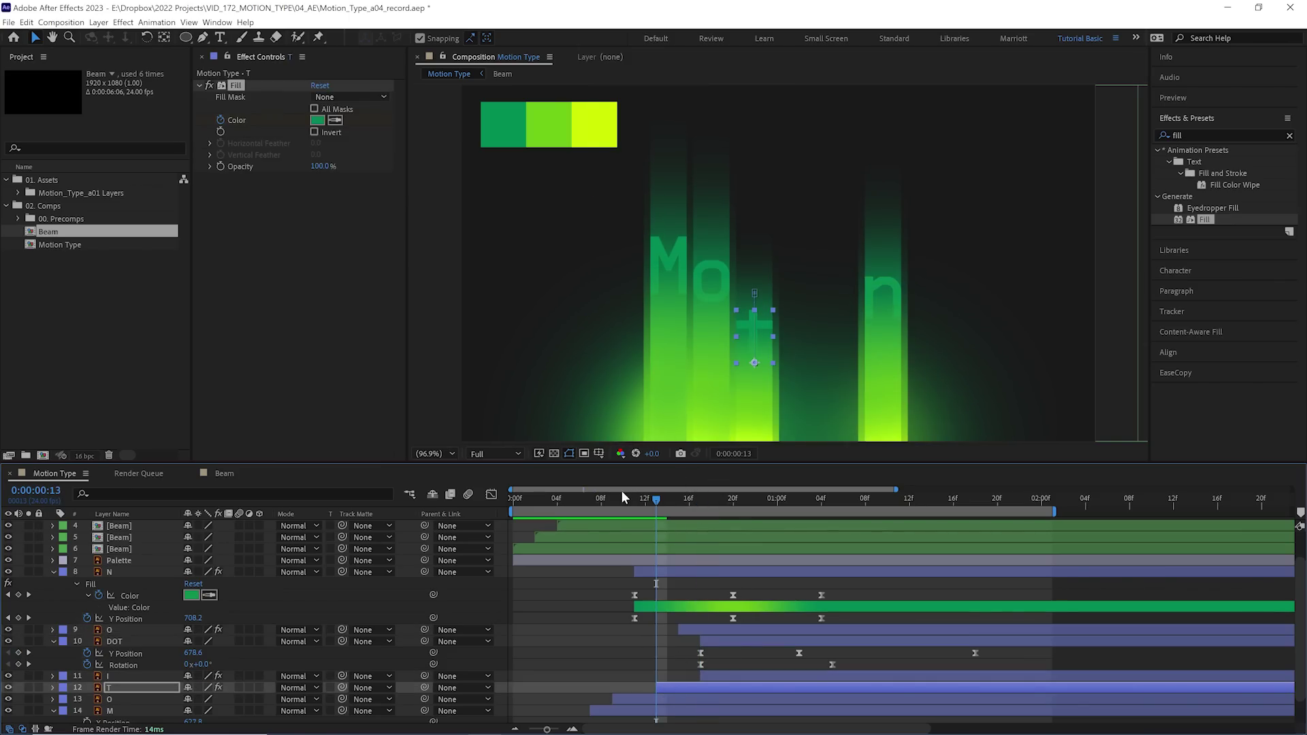
Paste the animated Fill effect onto the first O layer at 0:00:00:09 and the M layer at 0:00:00:07.
{"action": "left_click", "coordinate": [614, 500]}
{"action": "scroll", "coordinate": [640, 613], "scroll_direction": "down", "scroll_amount": 1}
{"action": "left_click", "coordinate": [646, 669]}
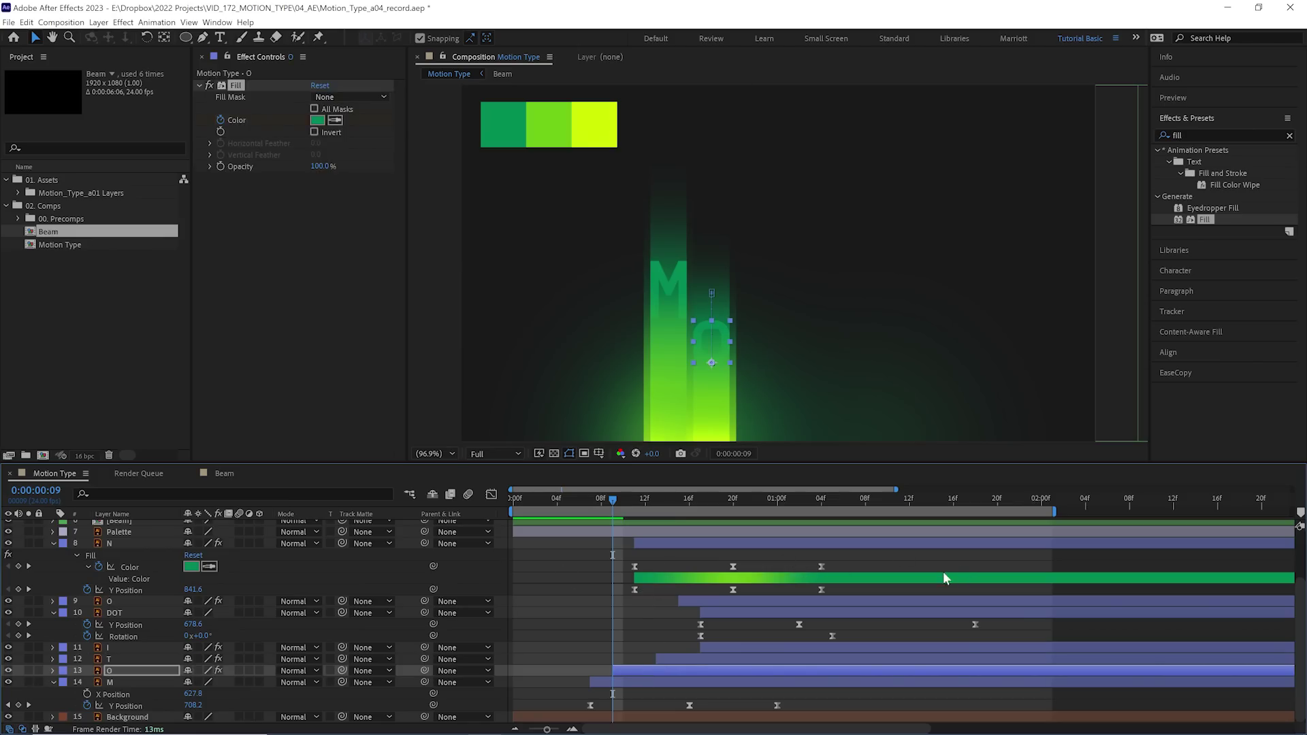
{"action": "left_click", "coordinate": [590, 501]}
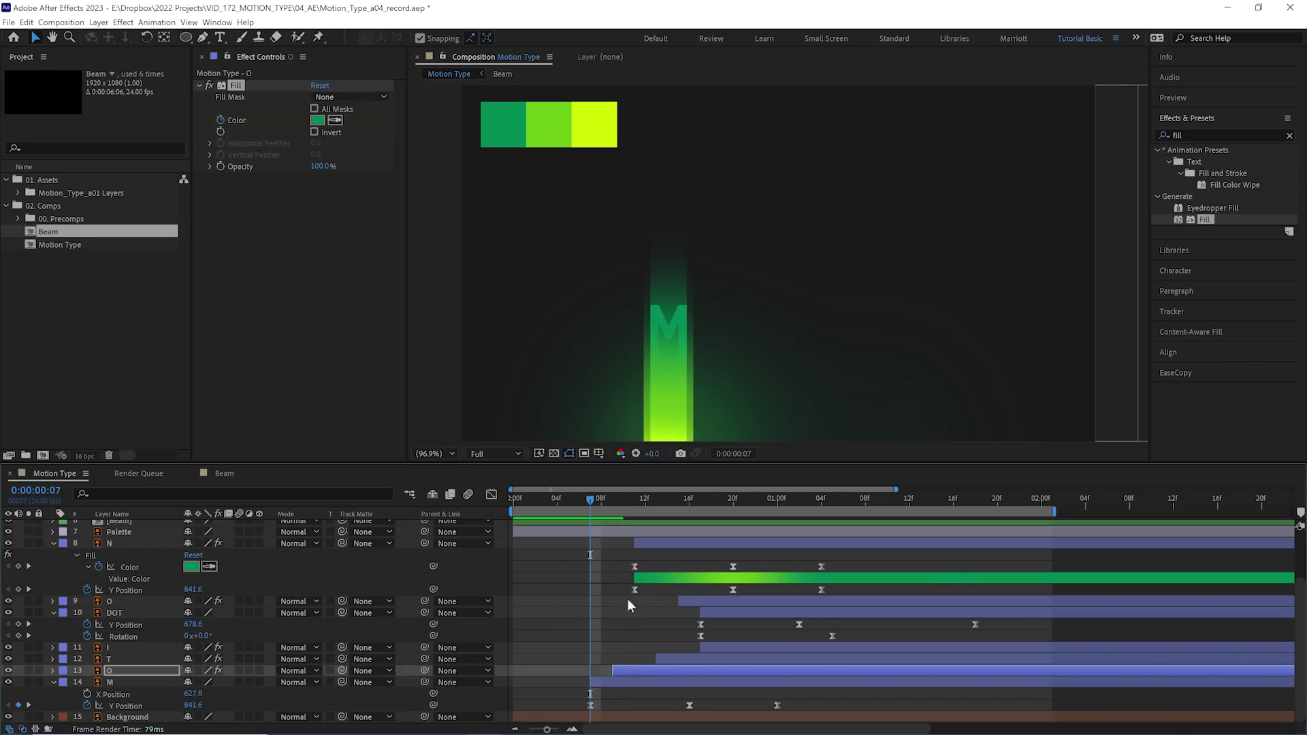
{"action": "left_click", "coordinate": [603, 682]}
{"action": "key", "text": "ctrl+v"}
Preview the Motion Type animation with the Fill color changes on all letters and inspect it around 0:00:00:23.
{"action": "key", "text": "Page_Up"}
{"action": "key", "text": "Page_Up"}
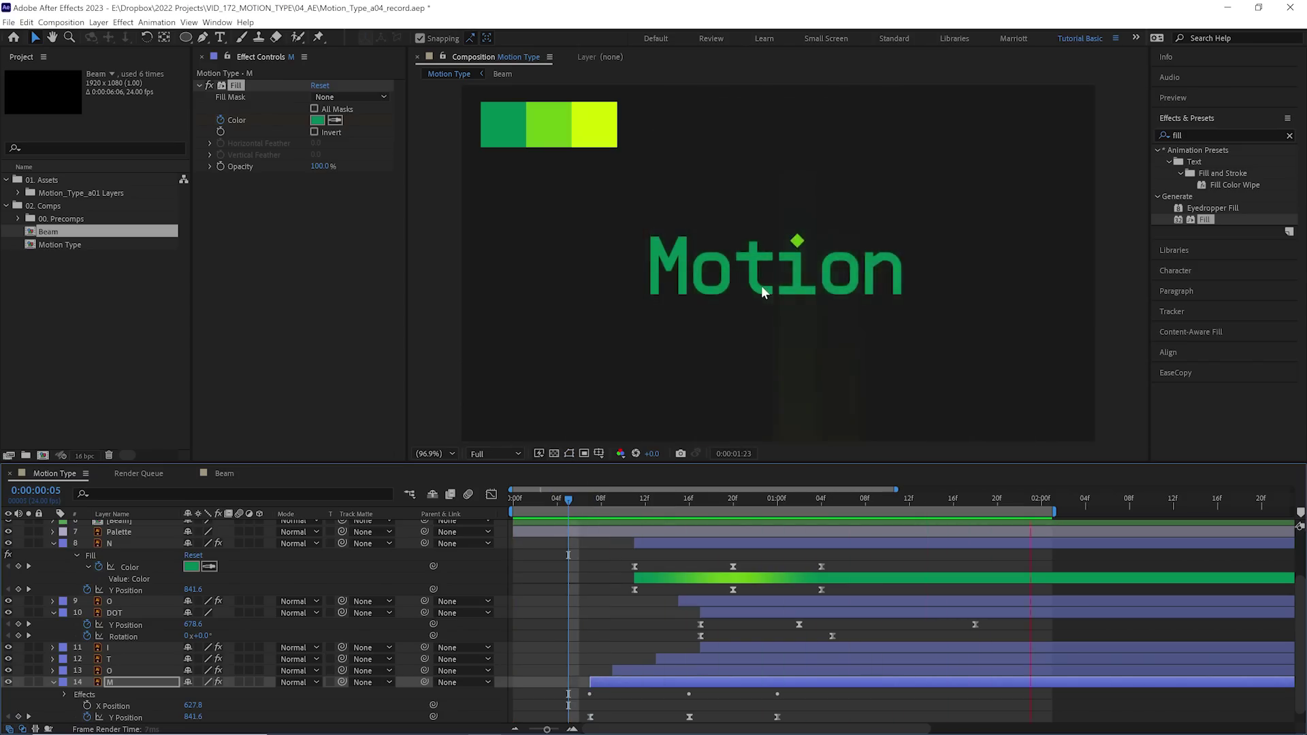
{"action": "key", "text": "space"}
{"action": "scroll", "coordinate": [647, 620], "scroll_direction": "up", "scroll_amount": 1}
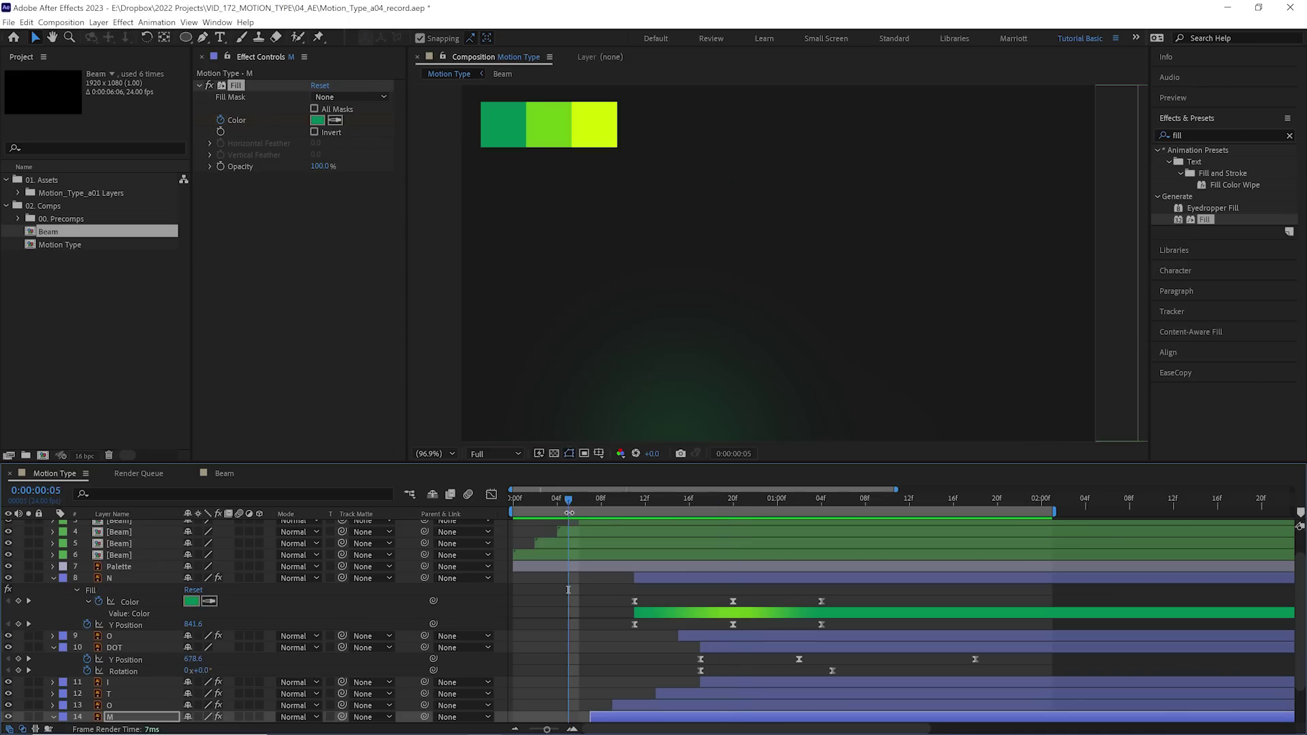
{"action": "key", "text": "space"}
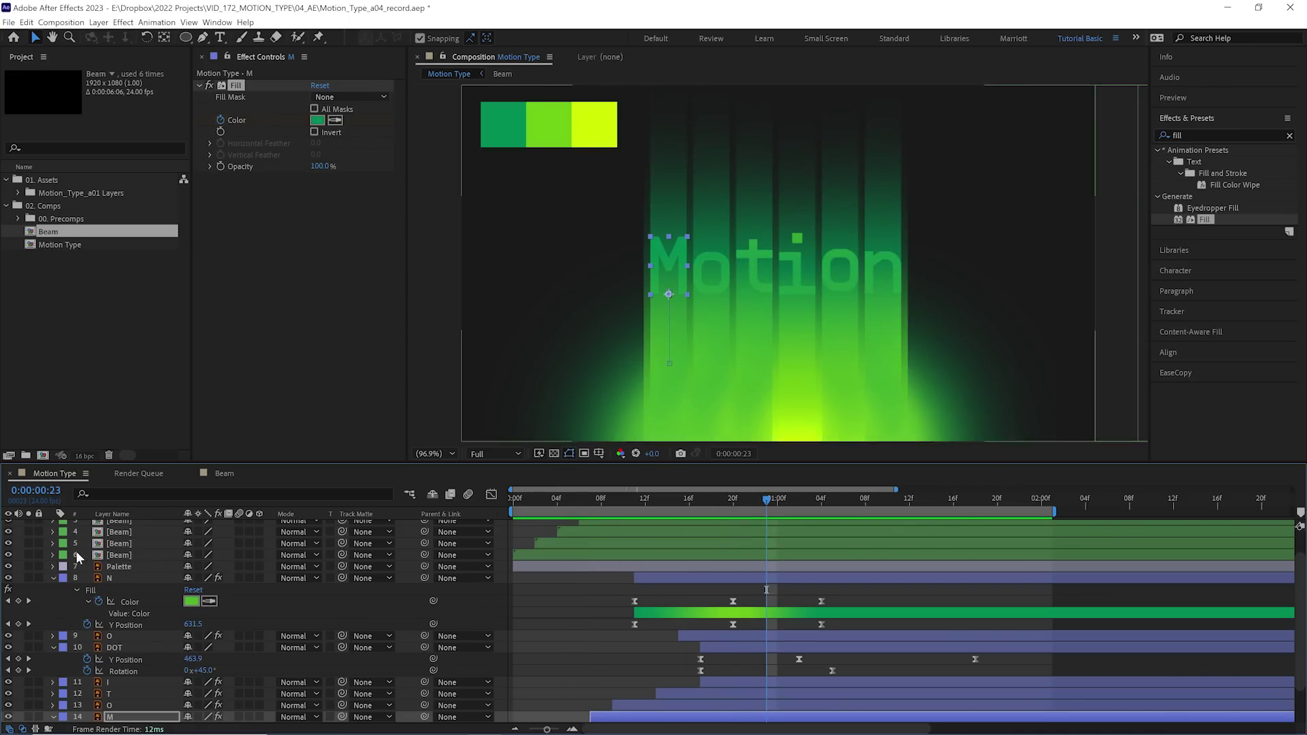
{"action": "key", "text": "space"}
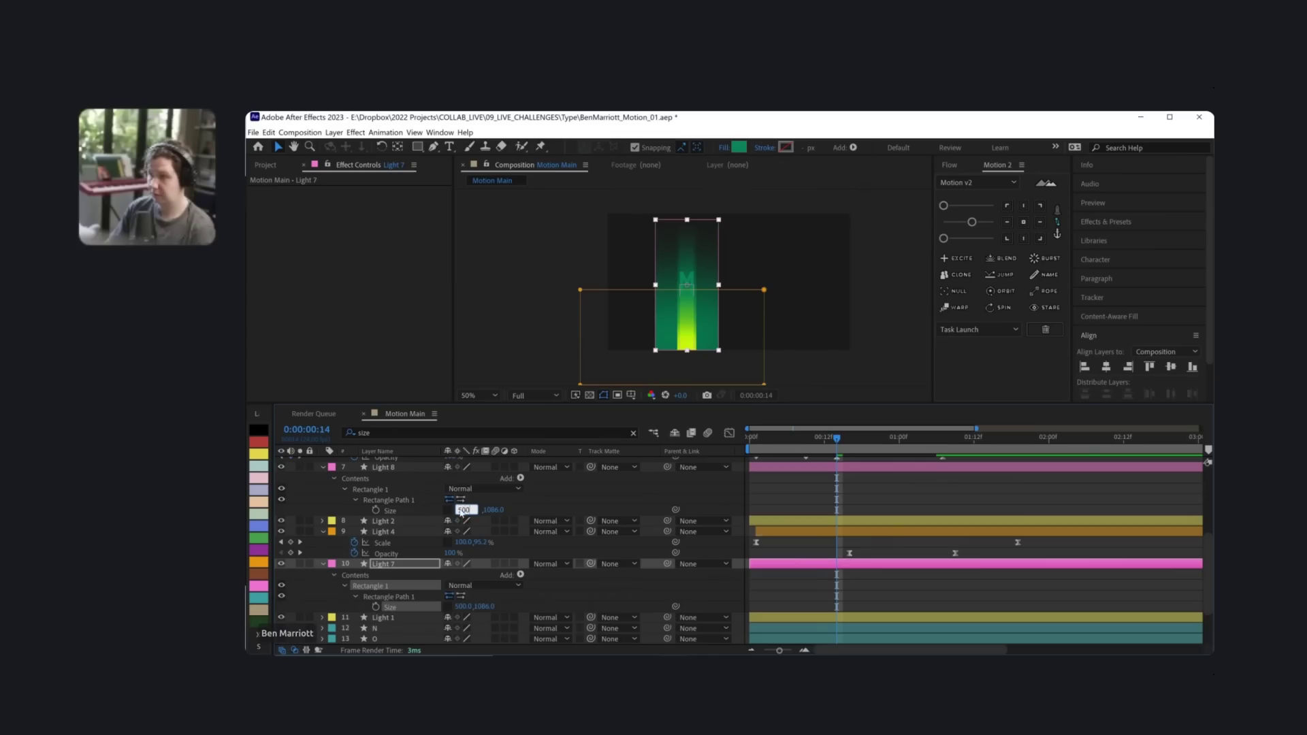
In the Motion Main composition, set the Rectangle Path width of Light 8 and Light 9 to 500 pixels.
{"action": "key", "text": "Return"}
{"action": "scroll", "coordinate": [461, 512], "scroll_direction": "up", "scroll_amount": 2}
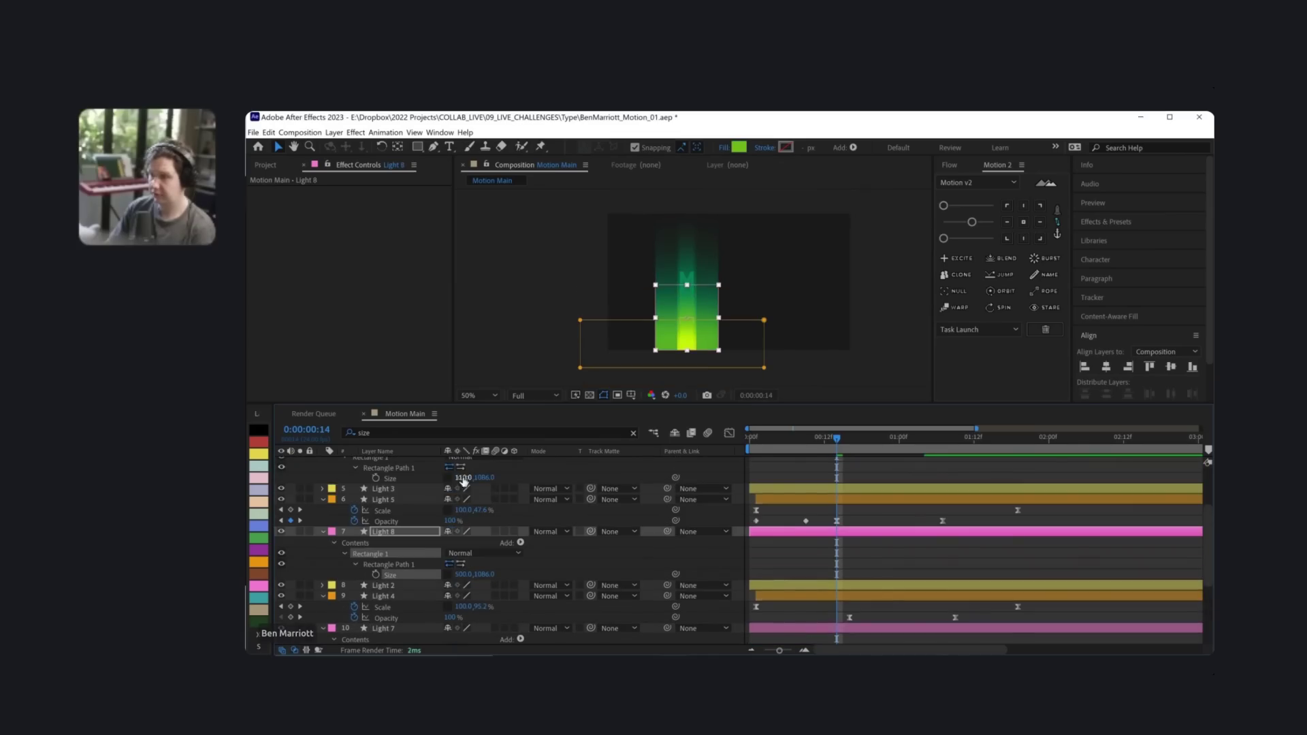
{"action": "type", "text": "500"}
{"action": "key", "text": "Return"}
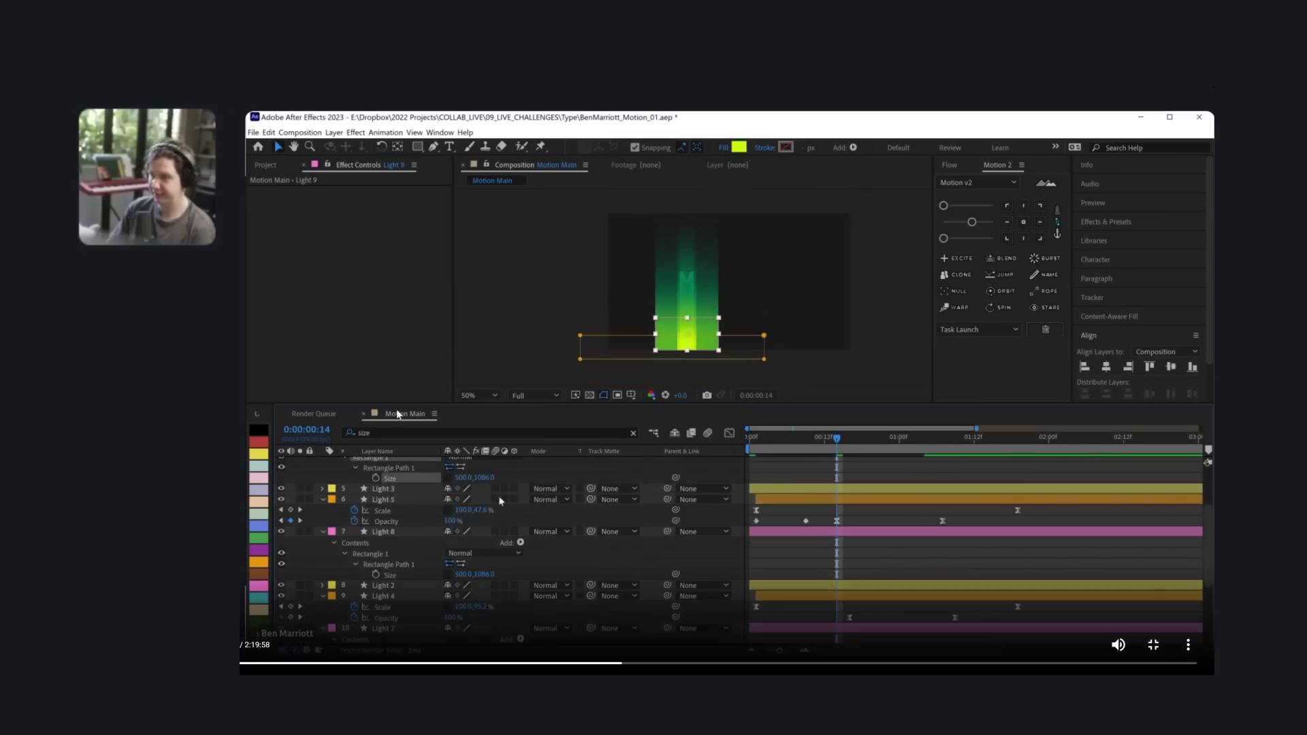